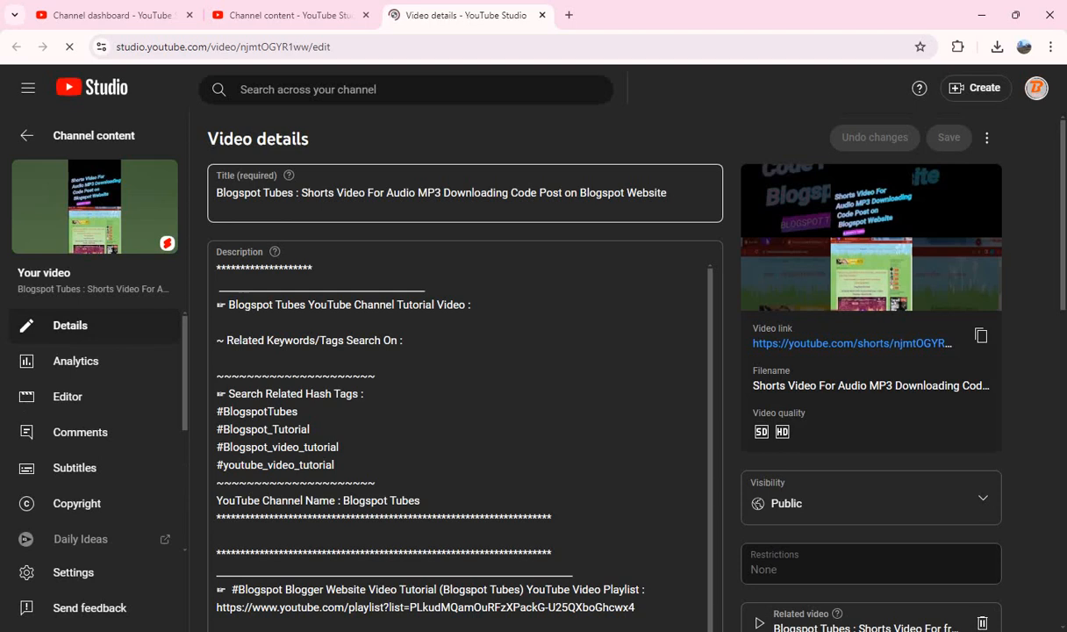
Step: Copy the title text "Shorts Video For Audio MP3 Downloading Code Post on Blogspot Website" into the description's tutorial video line
{"action": "left_click", "coordinate": [301, 192]}
{"action": "key", "text": "shift+End"}
{"action": "key", "text": "ctrl+c"}
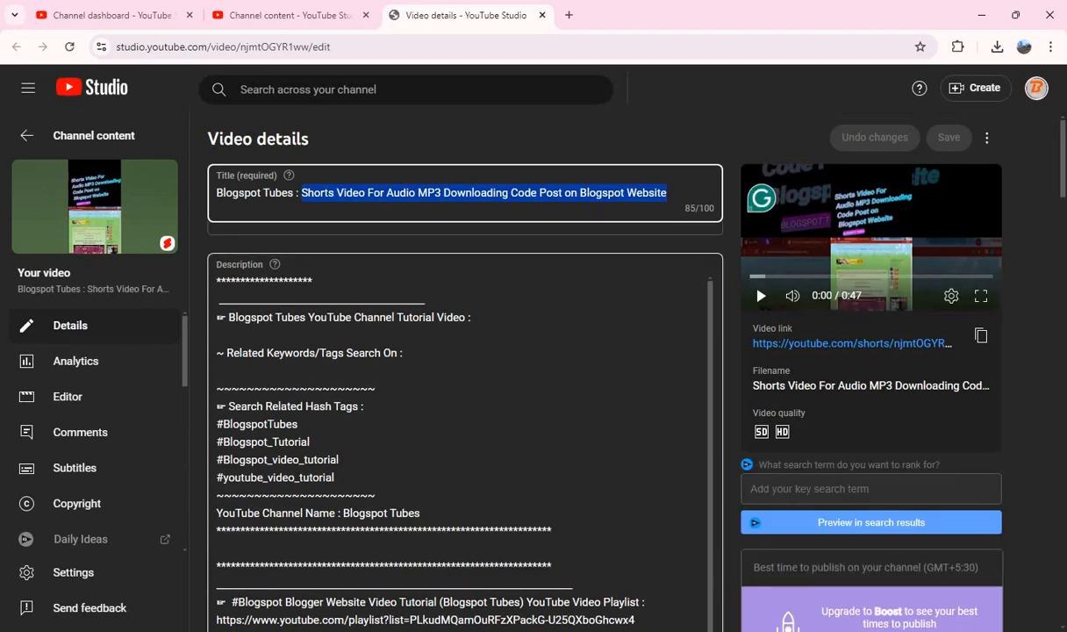
{"action": "left_click", "coordinate": [471, 342]}
{"action": "key", "text": "ctrl+v"}
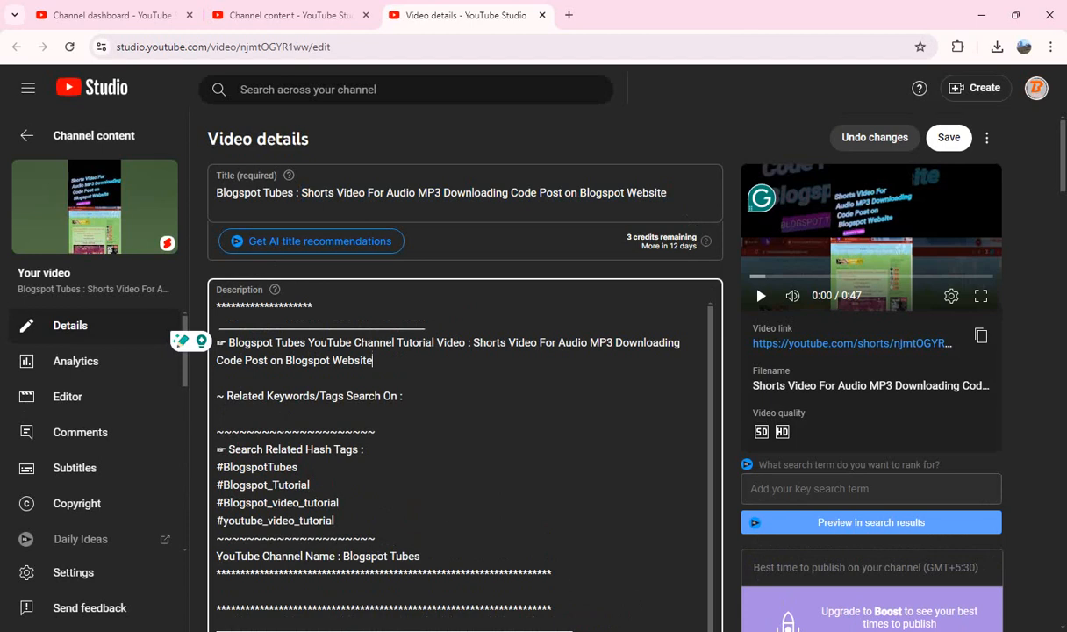
Step: Paste the prepared hashtags starting with #ShortsVideo #AudioMP3 #DownloadingCode #Blogspot #WebsiteCustomization on a new line at the description's end
{"action": "scroll", "coordinate": [465, 439], "scroll_direction": "down", "scroll_amount": 15}
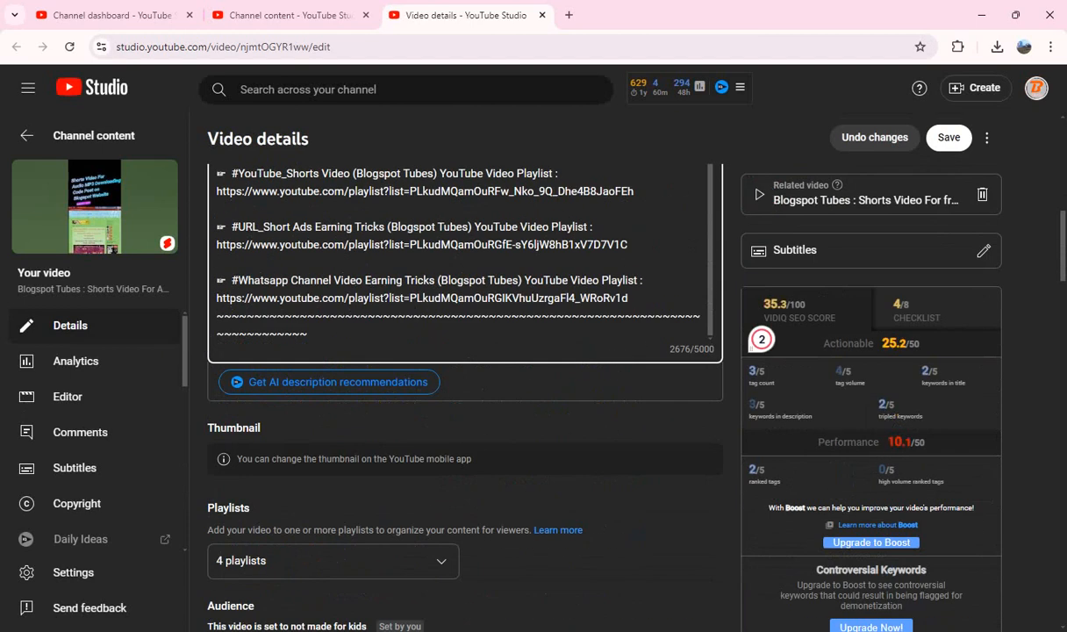
{"action": "key", "text": "Return"}
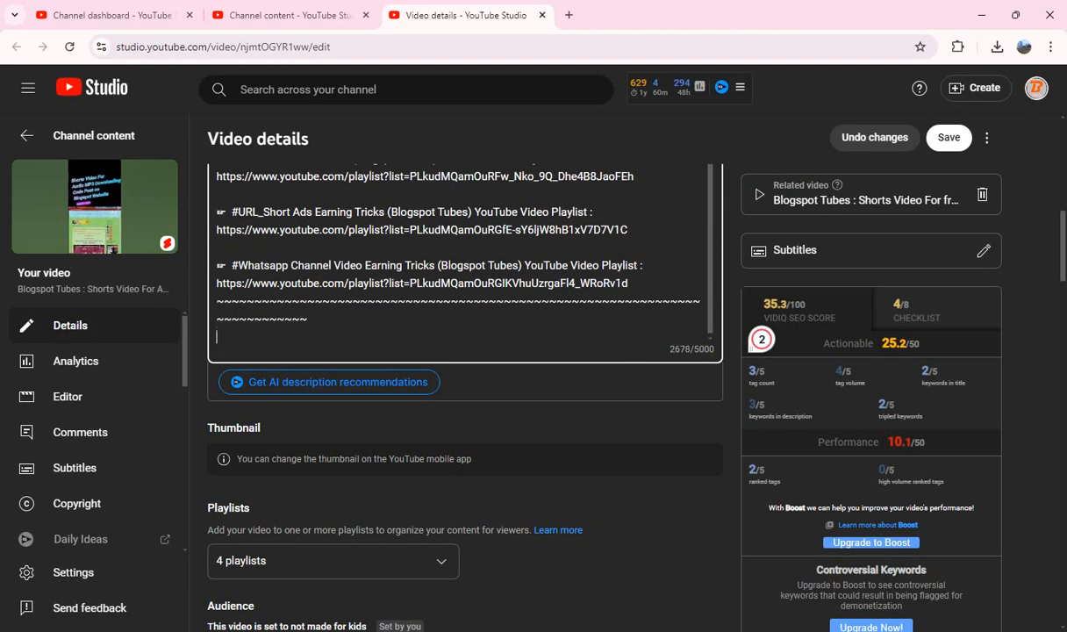
{"action": "type", "text": "#ShortsVideo #AudioMP3 #DownloadingCode #Blogspot #WebsiteCustomization"}
{"action": "left_click", "coordinate": [561, 427]}
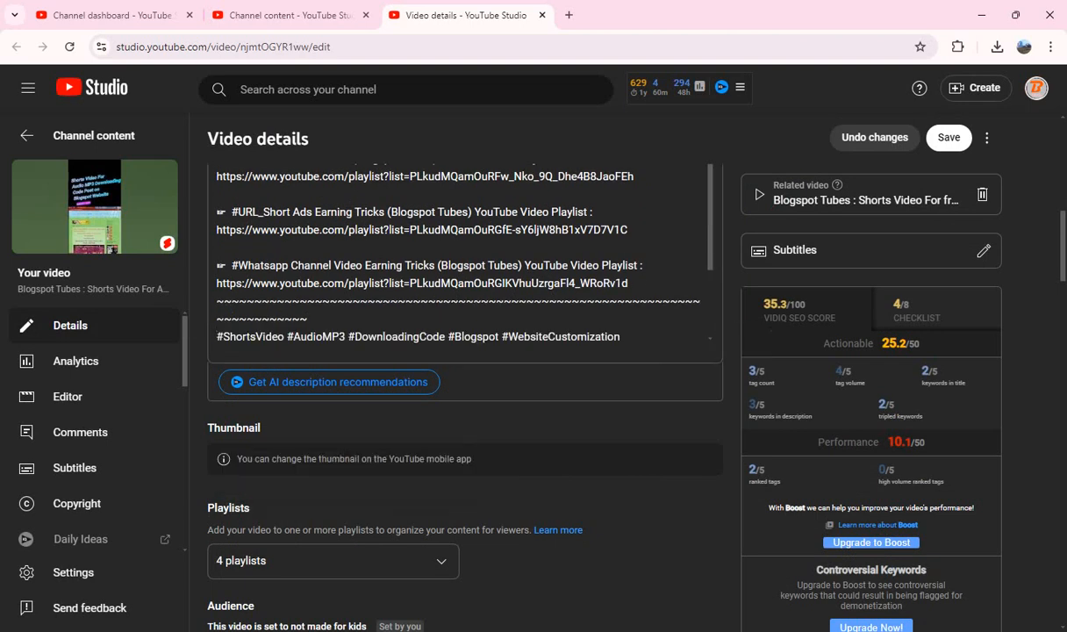
Step: Copy all tags of the audio MP3 Short, clear the tag list, and paste the same tags back in
{"action": "scroll", "coordinate": [465, 264], "scroll_direction": "down", "scroll_amount": 5}
{"action": "scroll", "coordinate": [464, 351], "scroll_direction": "down", "scroll_amount": 6}
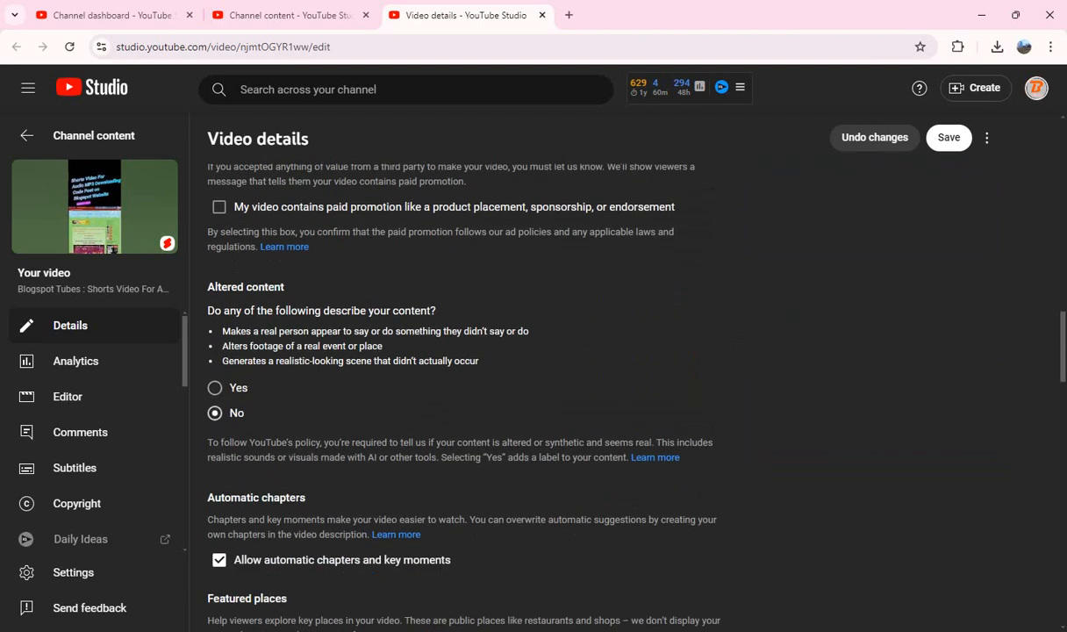
{"action": "scroll", "coordinate": [465, 351], "scroll_direction": "down", "scroll_amount": 6}
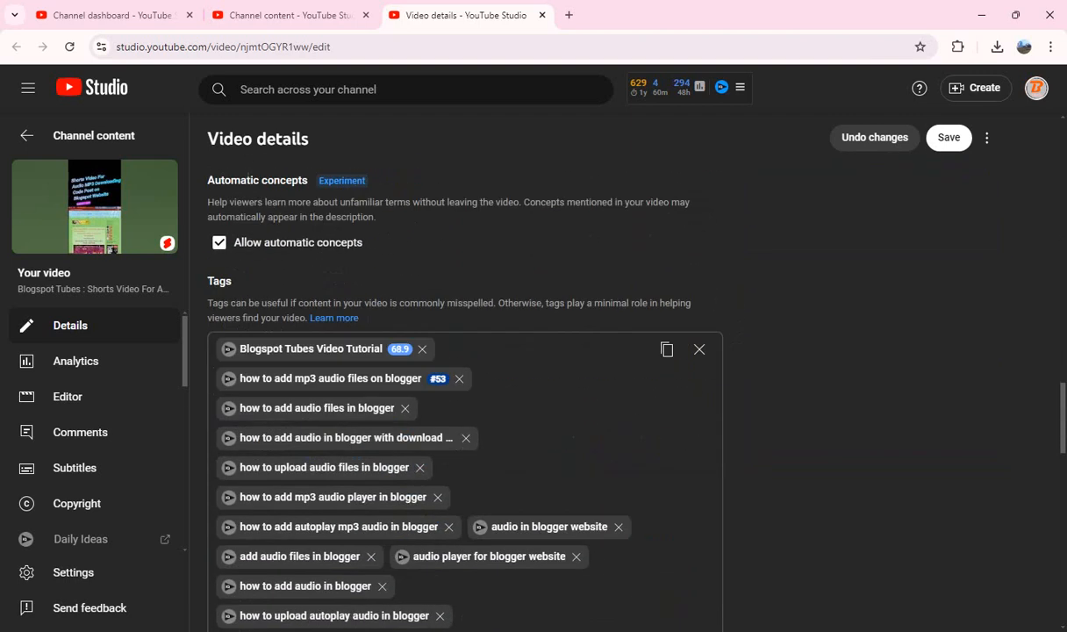
{"action": "scroll", "coordinate": [465, 395], "scroll_direction": "down", "scroll_amount": 1}
{"action": "left_click", "coordinate": [667, 274]}
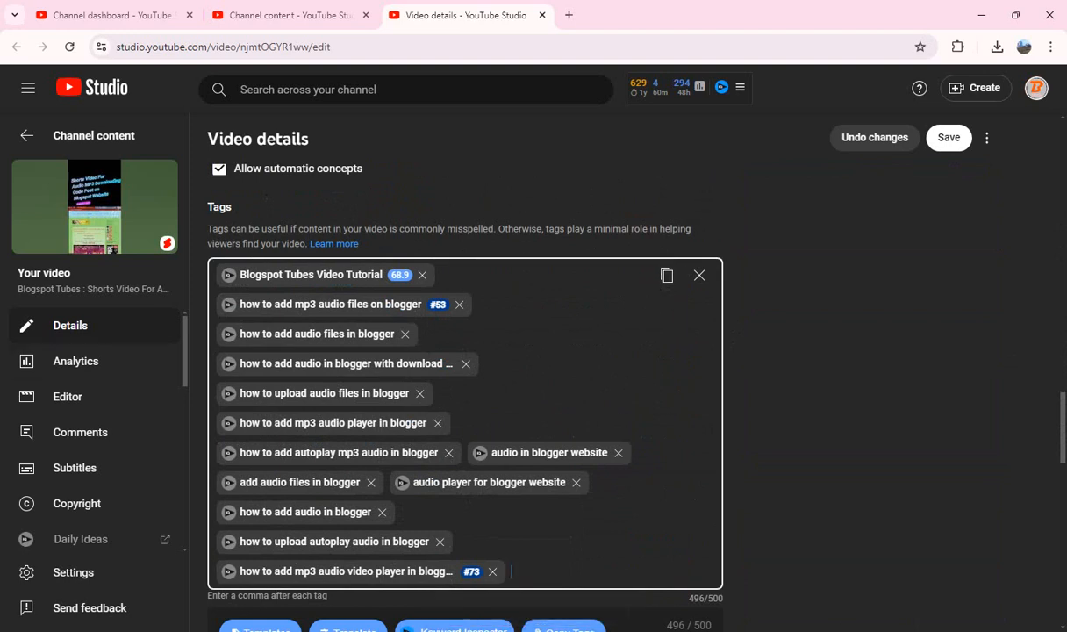
{"action": "left_click", "coordinate": [699, 274]}
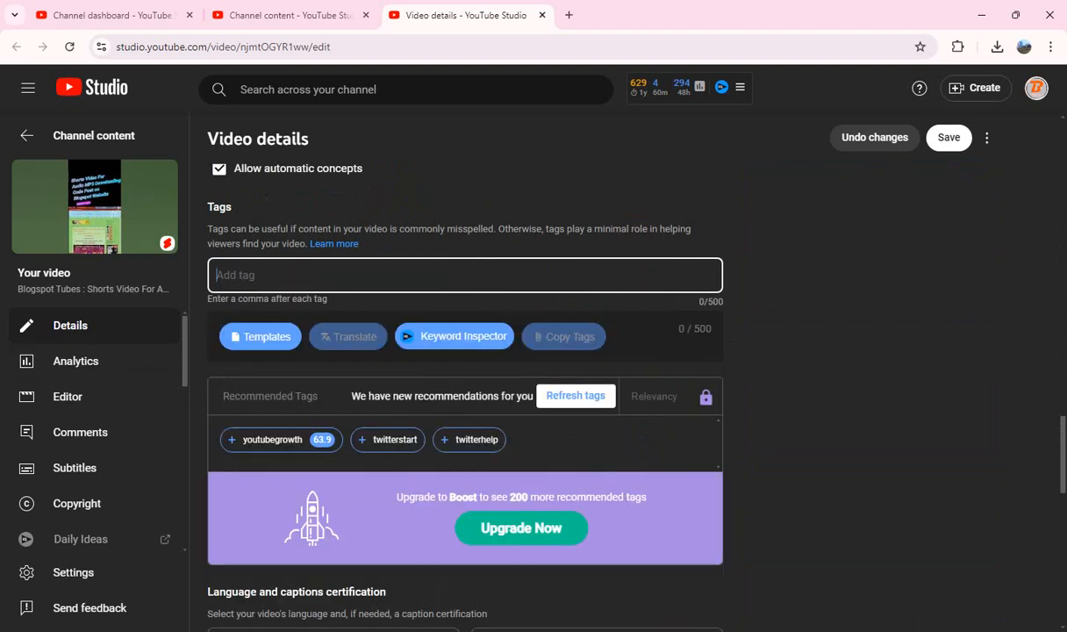
{"action": "key", "text": "ctrl+v"}
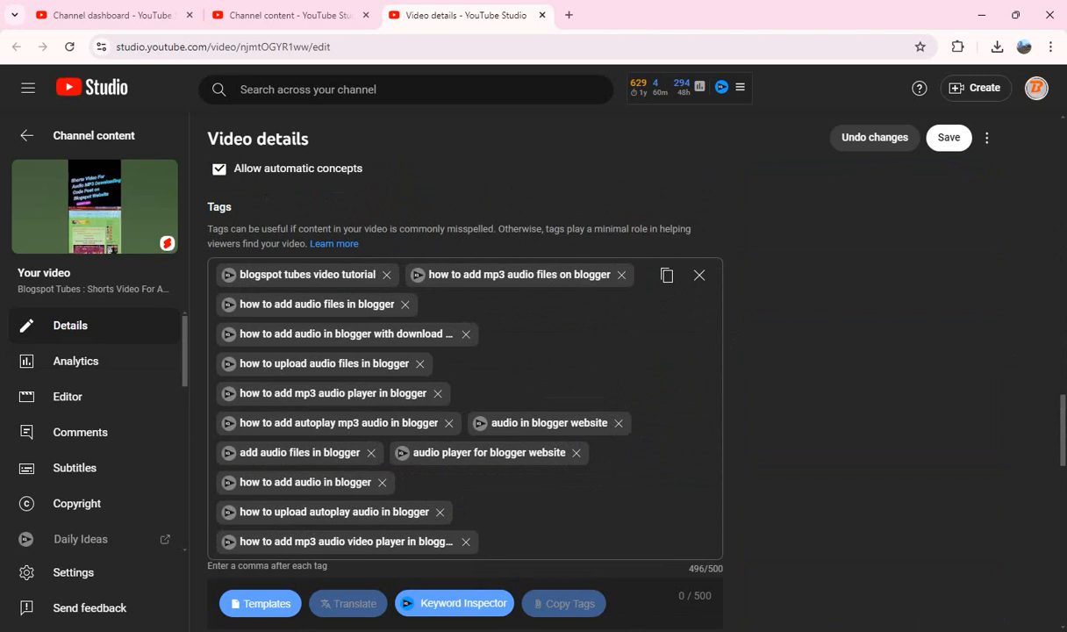
Step: Check the remaining settings of the audio MP3 Short and save the changes
{"action": "scroll", "coordinate": [465, 377], "scroll_direction": "down", "scroll_amount": 10}
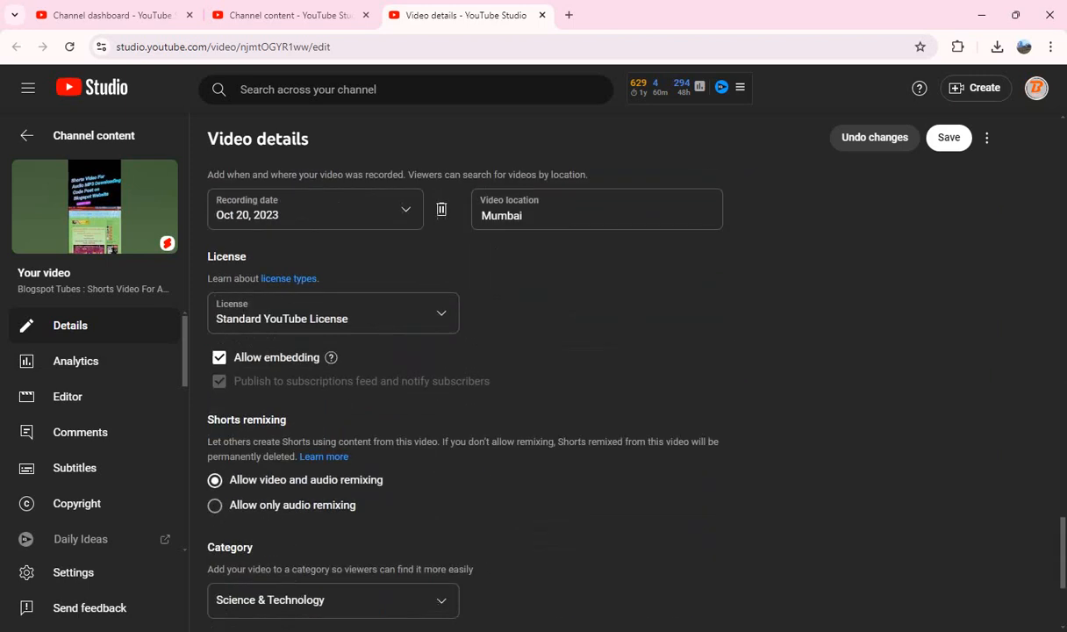
{"action": "scroll", "coordinate": [606, 377], "scroll_direction": "down", "scroll_amount": 1}
{"action": "scroll", "coordinate": [605, 377], "scroll_direction": "up", "scroll_amount": 15}
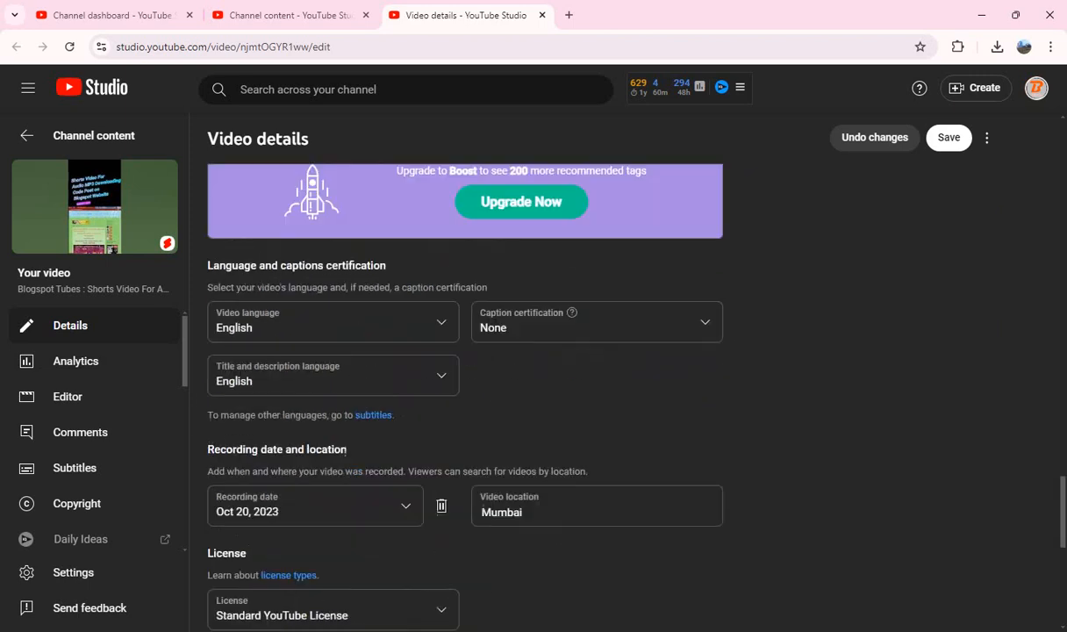
{"action": "scroll", "coordinate": [465, 377], "scroll_direction": "up", "scroll_amount": 10}
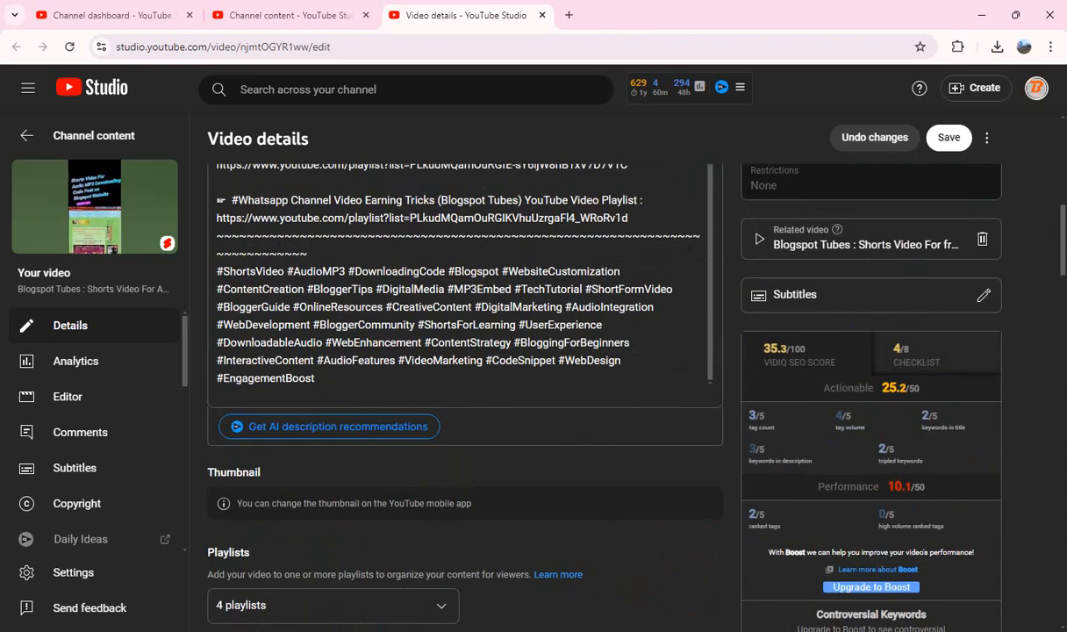
{"action": "left_click", "coordinate": [948, 137]}
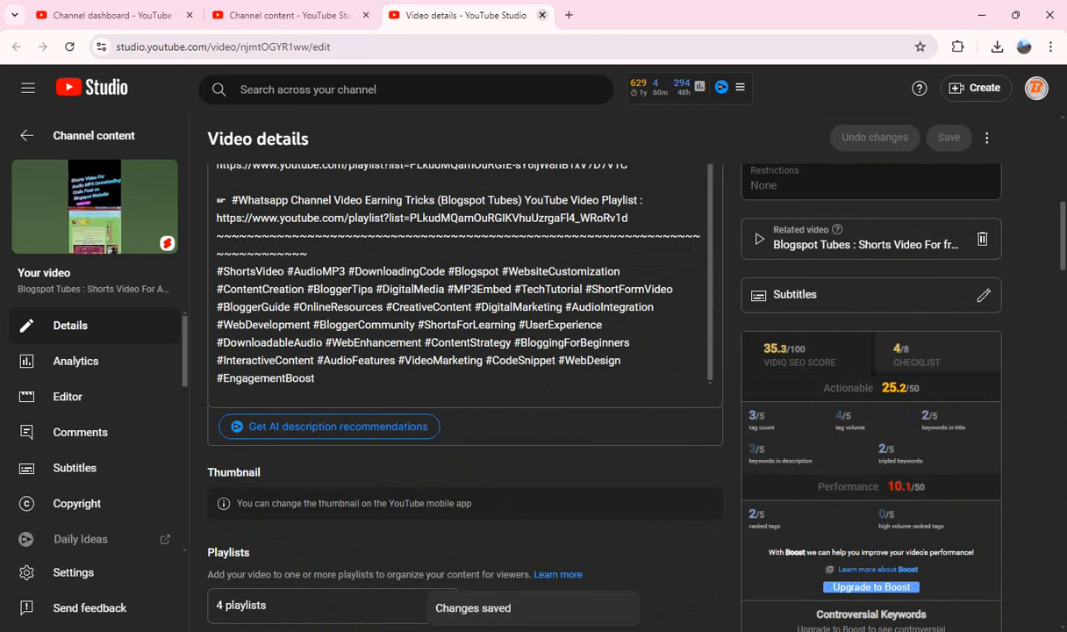
Step: Close the finished Short's details page and open the Short about Blogger post URL indexing on Bing Search Console in a new tab
{"action": "left_click", "coordinate": [542, 15]}
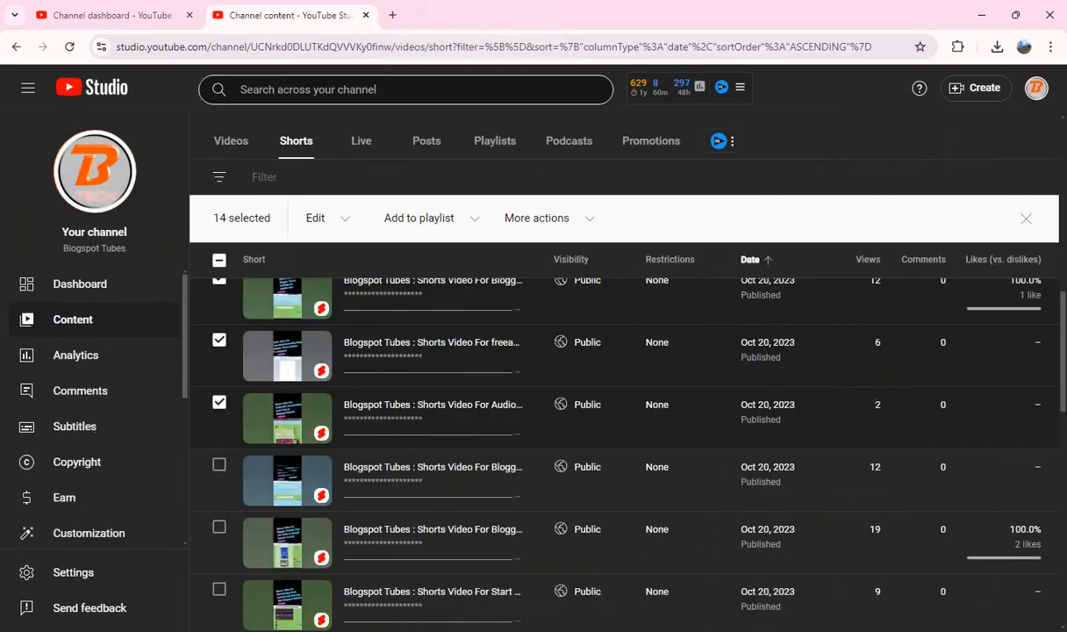
{"action": "scroll", "coordinate": [424, 430], "scroll_direction": "down", "scroll_amount": 1}
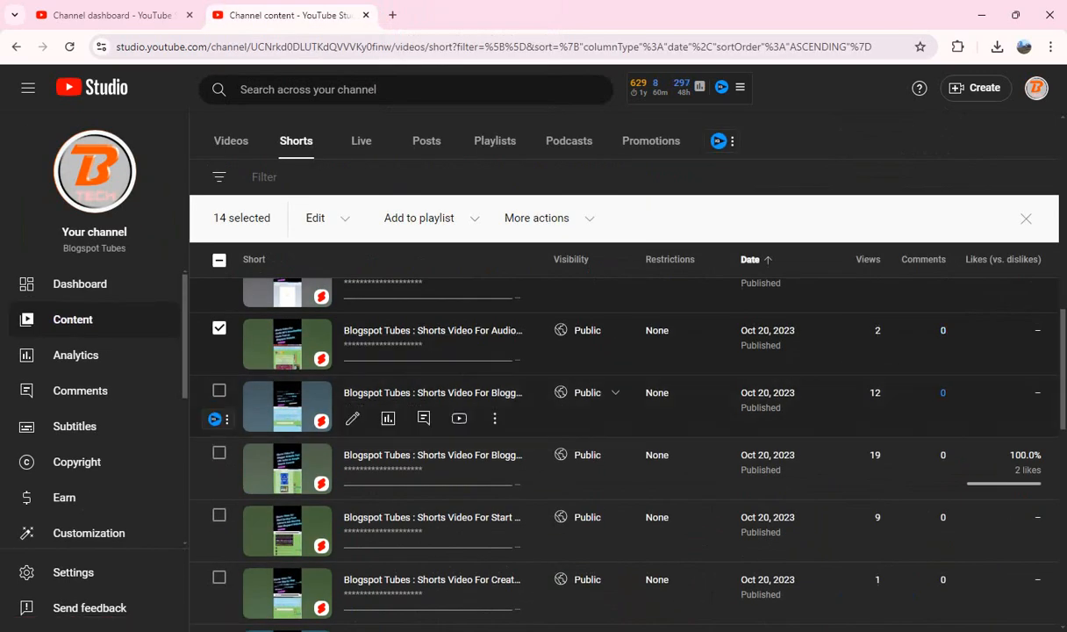
{"action": "left_click_drag", "start_coordinate": [421, 393], "coordinate": [430, 10]}
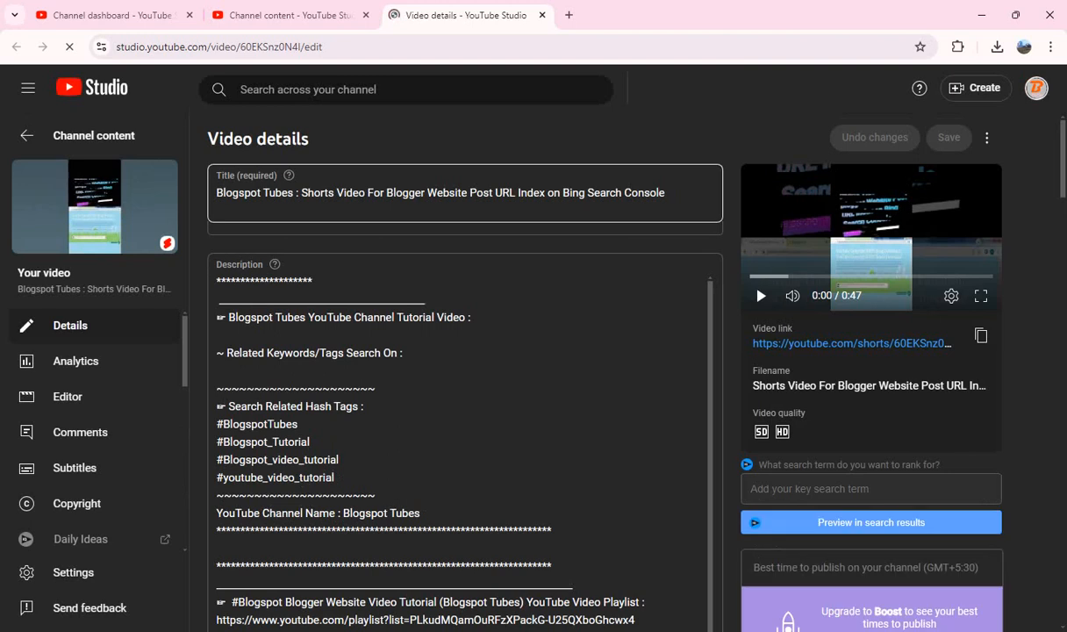
Step: Copy the title text "Shorts Video For Blogger Website Post URL Index on Bing Search Console" into the description's tutorial video line
{"action": "left_click", "coordinate": [301, 193]}
{"action": "key", "text": "shift+End"}
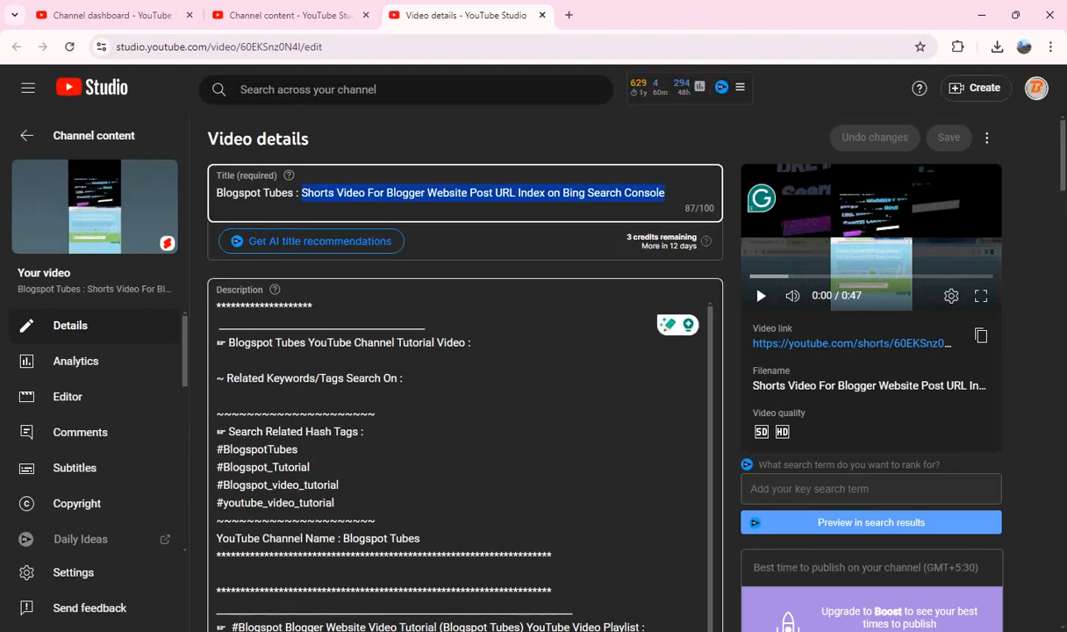
{"action": "left_click", "coordinate": [471, 342]}
{"action": "key", "text": "ctrl+v"}
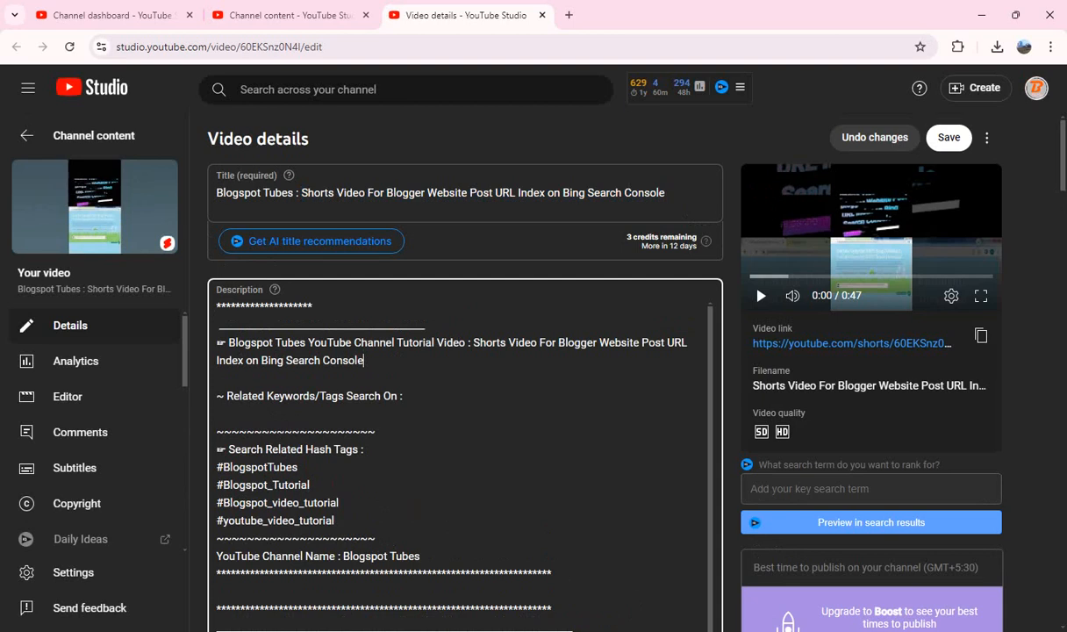
Step: Paste the prepared hashtags starting with #ShortsVideo #Blogger #URLIndexing #BingSearchConsole #WebsiteOptimization on a new line at the description's end
{"action": "scroll", "coordinate": [465, 456], "scroll_direction": "down", "scroll_amount": 4}
{"action": "scroll", "coordinate": [464, 456], "scroll_direction": "down", "scroll_amount": 10}
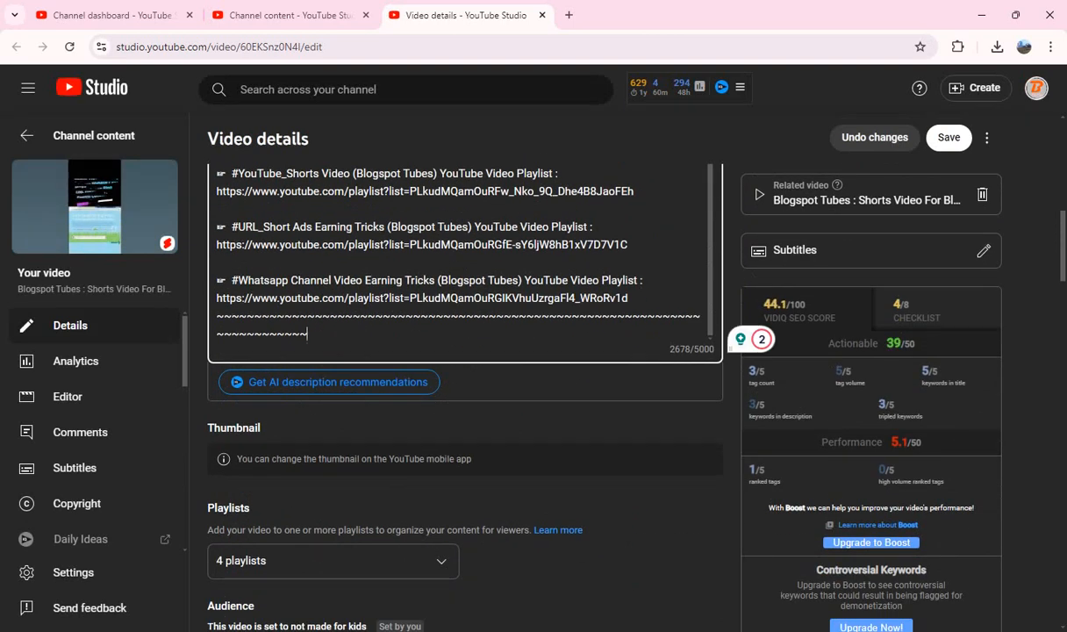
{"action": "key", "text": "Return"}
{"action": "key", "text": "ctrl+v"}
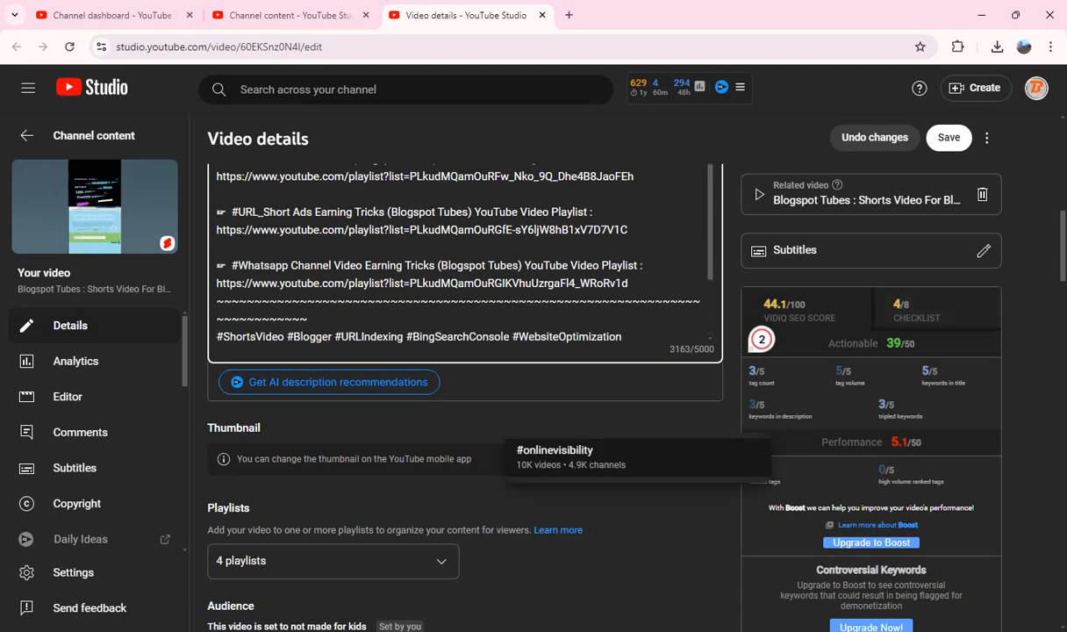
{"action": "left_click", "coordinate": [729, 321]}
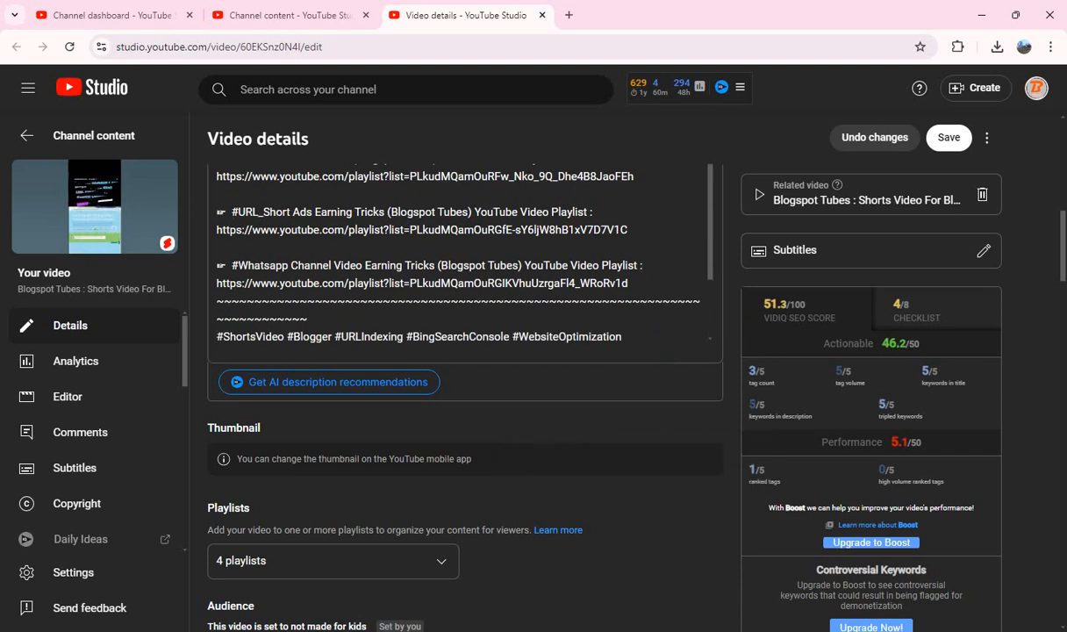
Step: Copy all tags of the Bing Search Console Short, clear the tag list, and paste the same tags back in
{"action": "scroll", "coordinate": [604, 377], "scroll_direction": "down", "scroll_amount": 8}
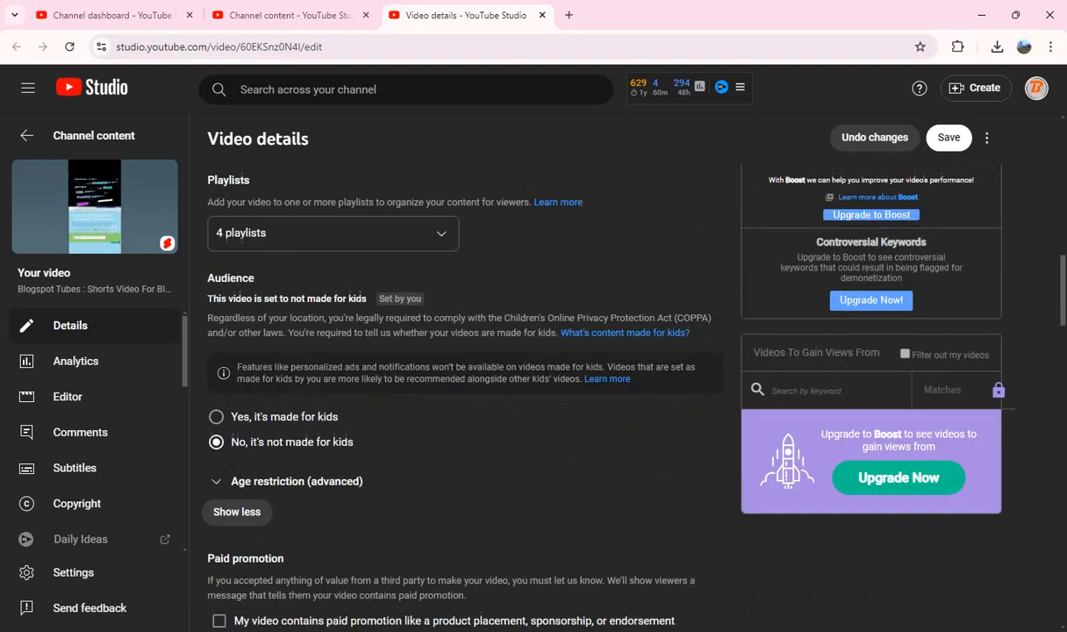
{"action": "scroll", "coordinate": [601, 377], "scroll_direction": "down", "scroll_amount": 1}
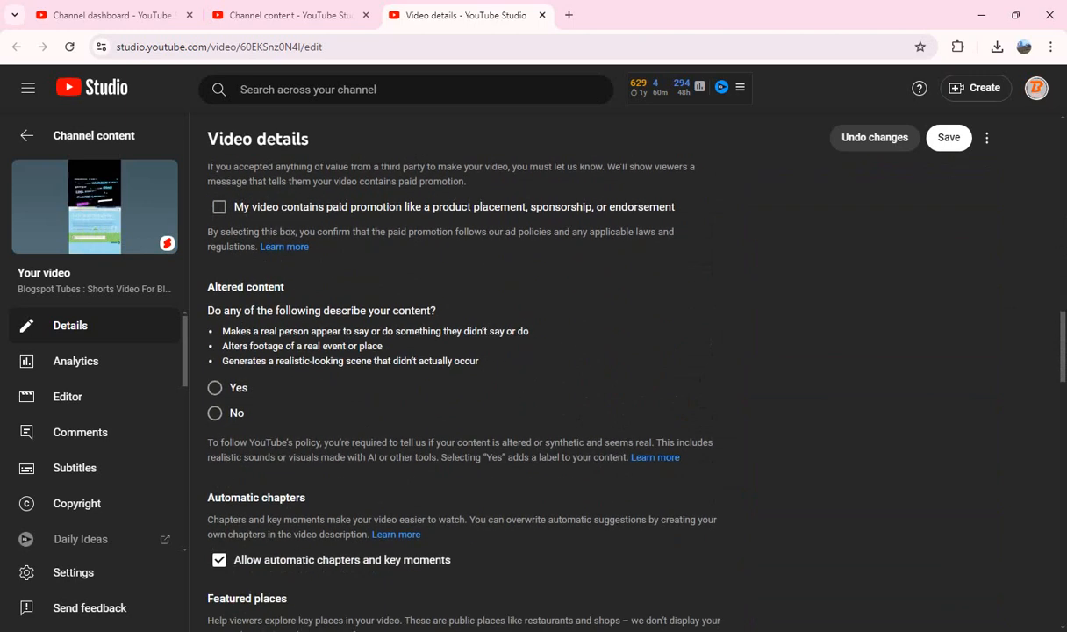
{"action": "scroll", "coordinate": [602, 377], "scroll_direction": "down", "scroll_amount": 7}
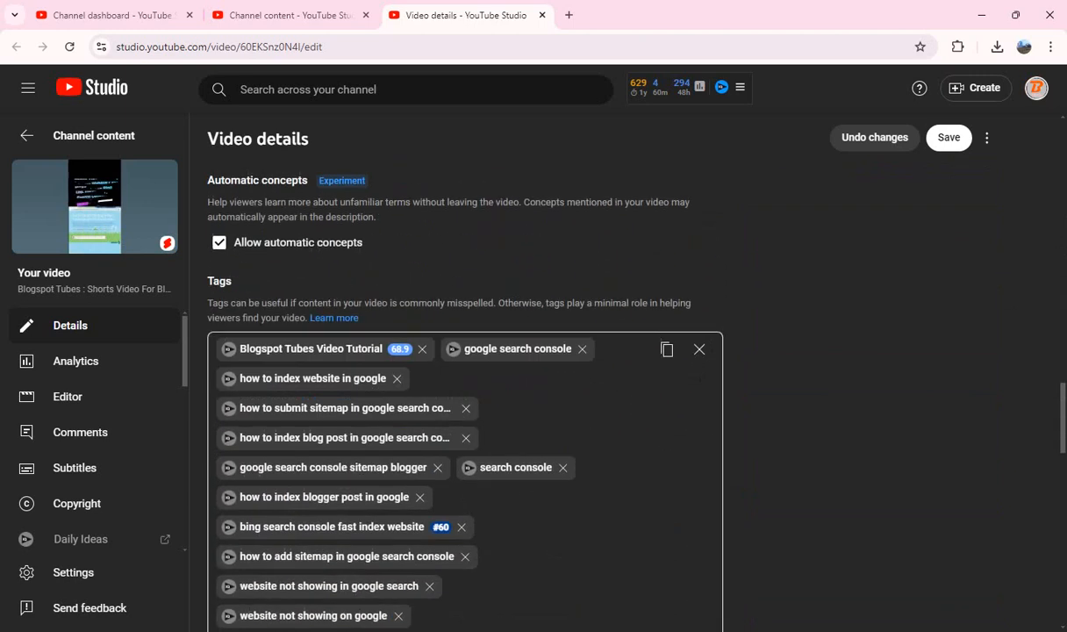
{"action": "left_click", "coordinate": [667, 274]}
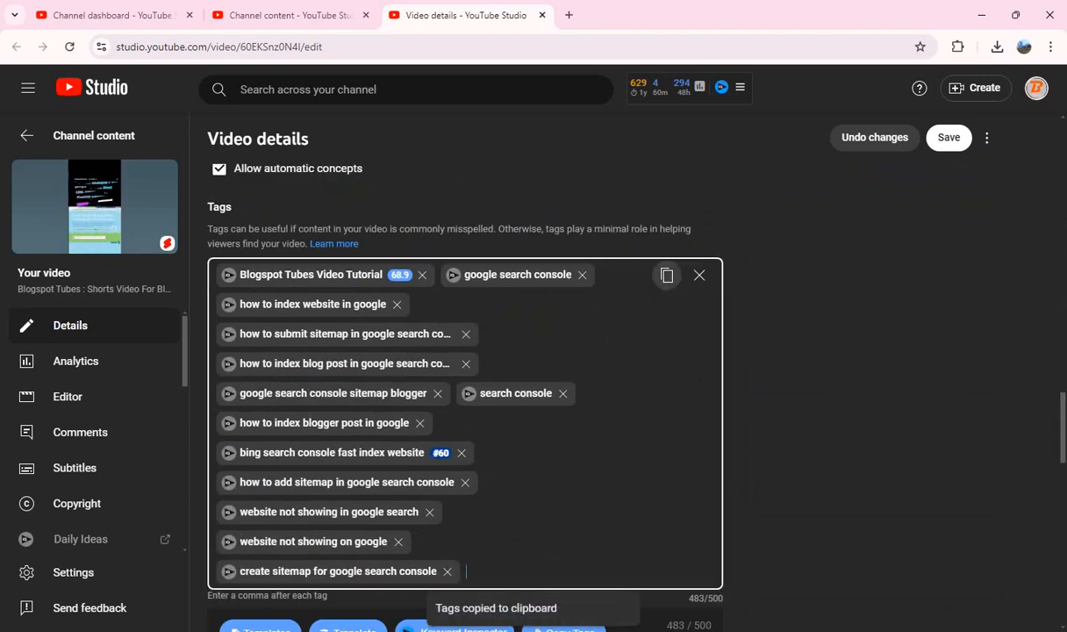
{"action": "left_click", "coordinate": [699, 274]}
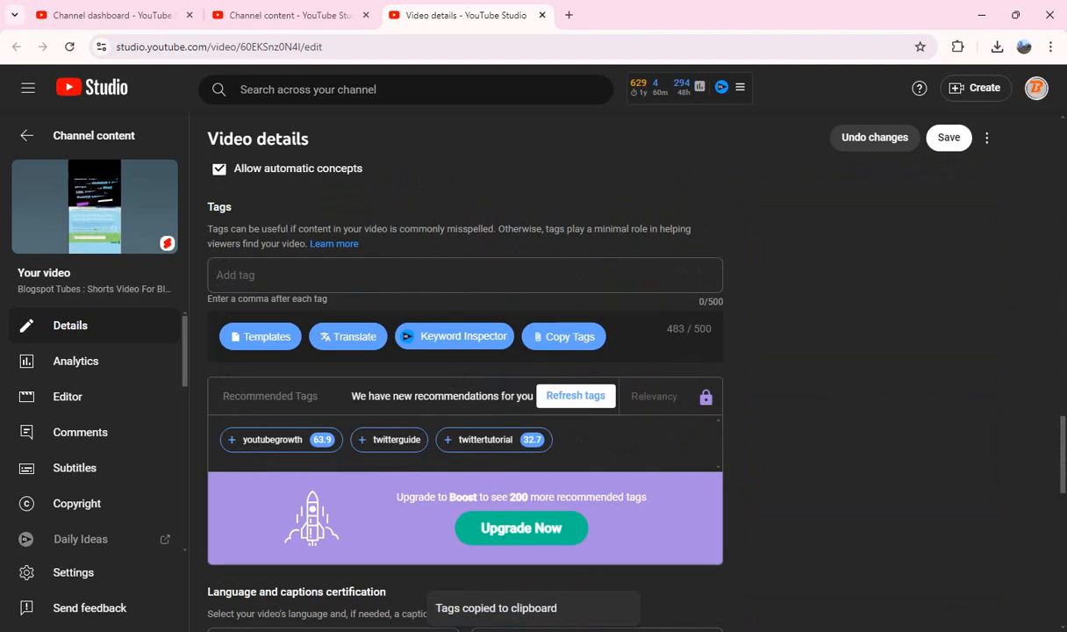
{"action": "key", "text": "ctrl+v"}
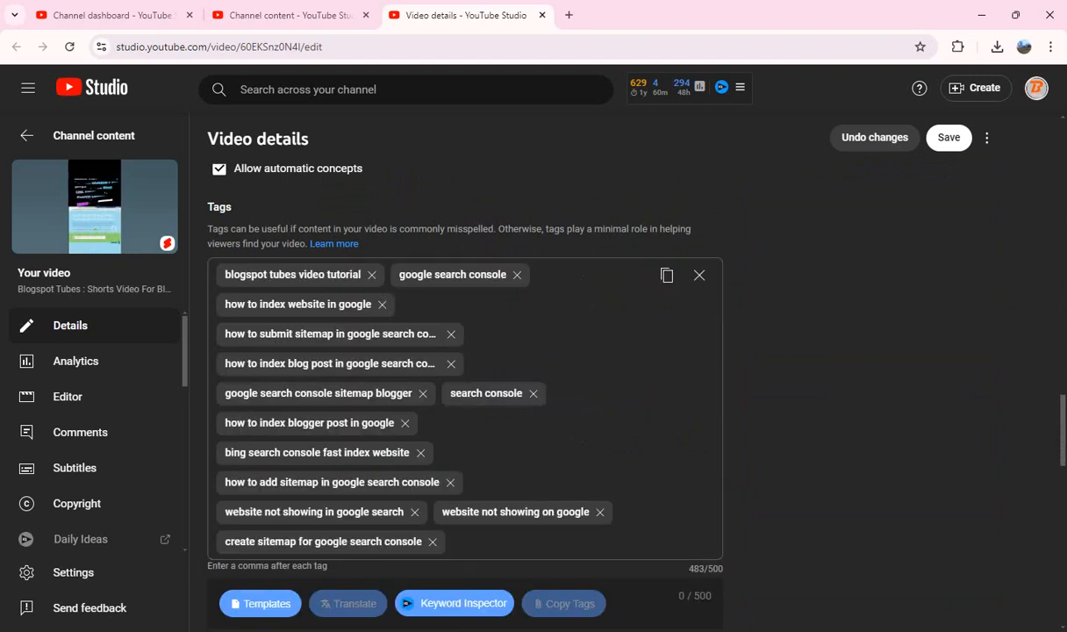
Step: Set Shorts remixing to "Allow only audio remixing" and save the changes to the Bing Search Console Short
{"action": "scroll", "coordinate": [465, 395], "scroll_direction": "down", "scroll_amount": 9}
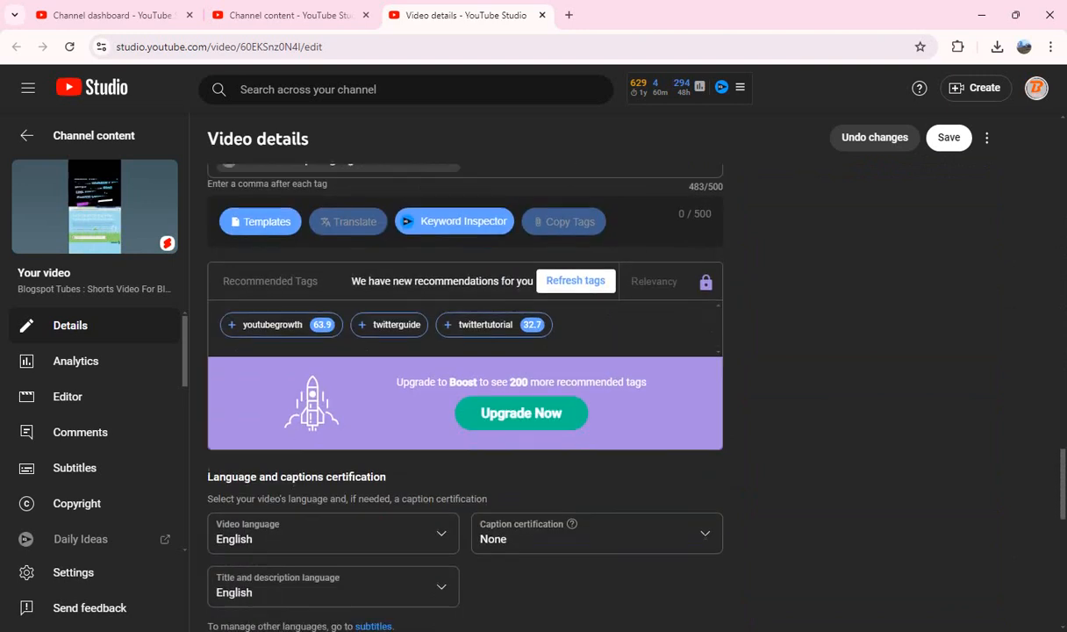
{"action": "scroll", "coordinate": [465, 394], "scroll_direction": "down", "scroll_amount": 4}
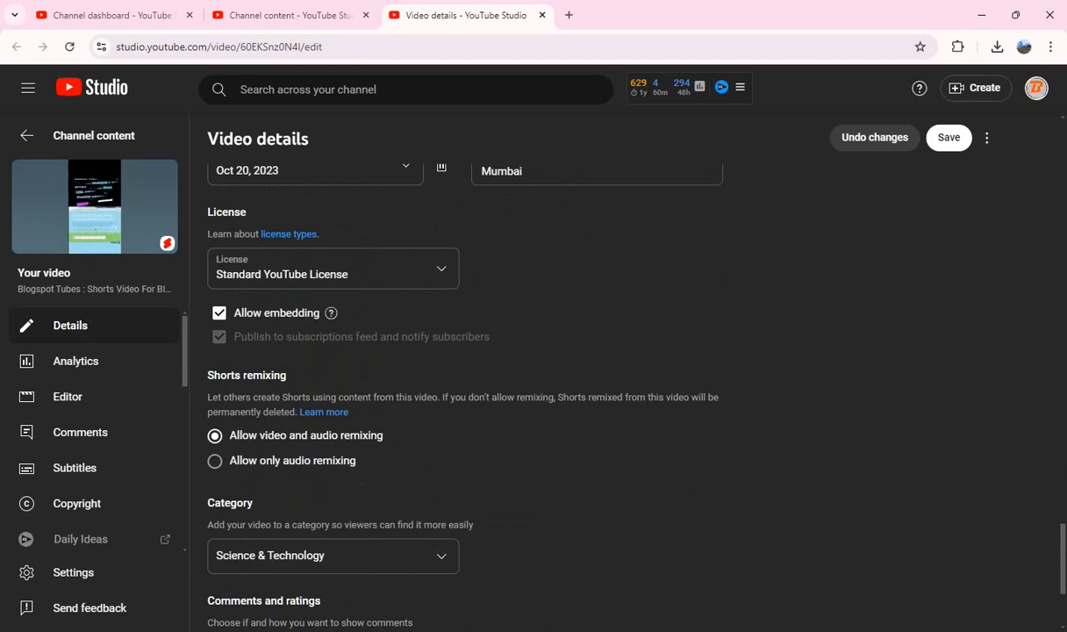
{"action": "scroll", "coordinate": [465, 395], "scroll_direction": "up", "scroll_amount": 10}
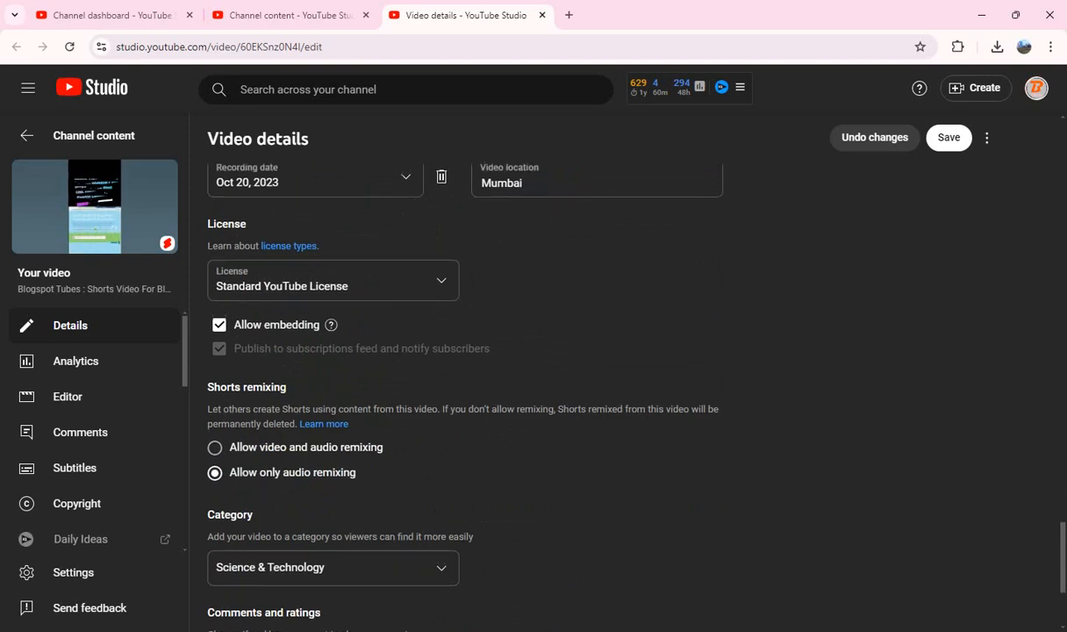
{"action": "scroll", "coordinate": [465, 395], "scroll_direction": "up", "scroll_amount": 10}
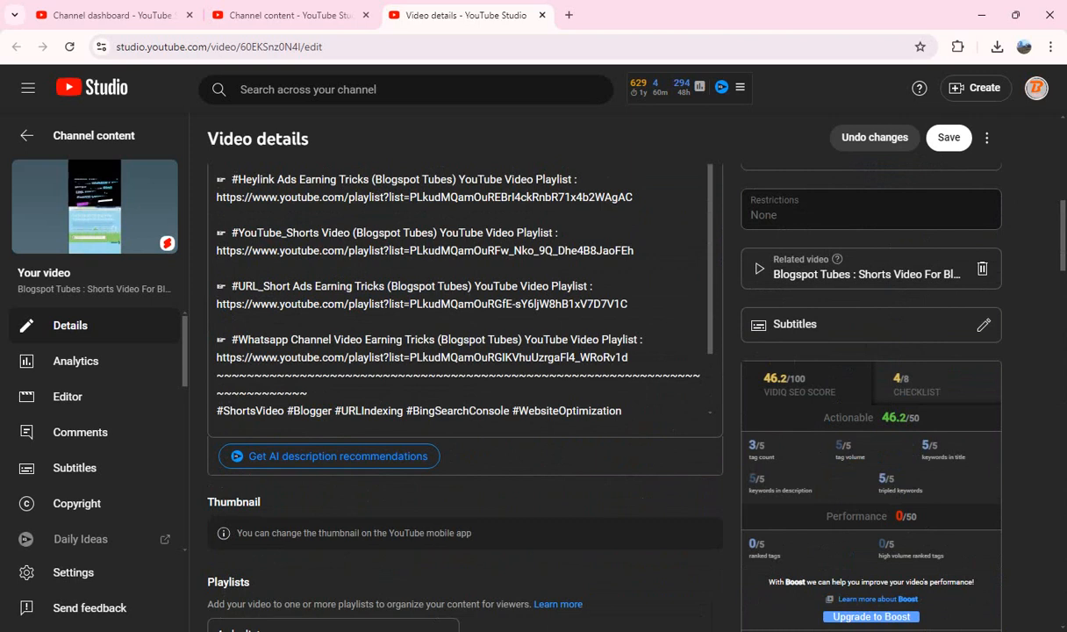
{"action": "left_click", "coordinate": [949, 137]}
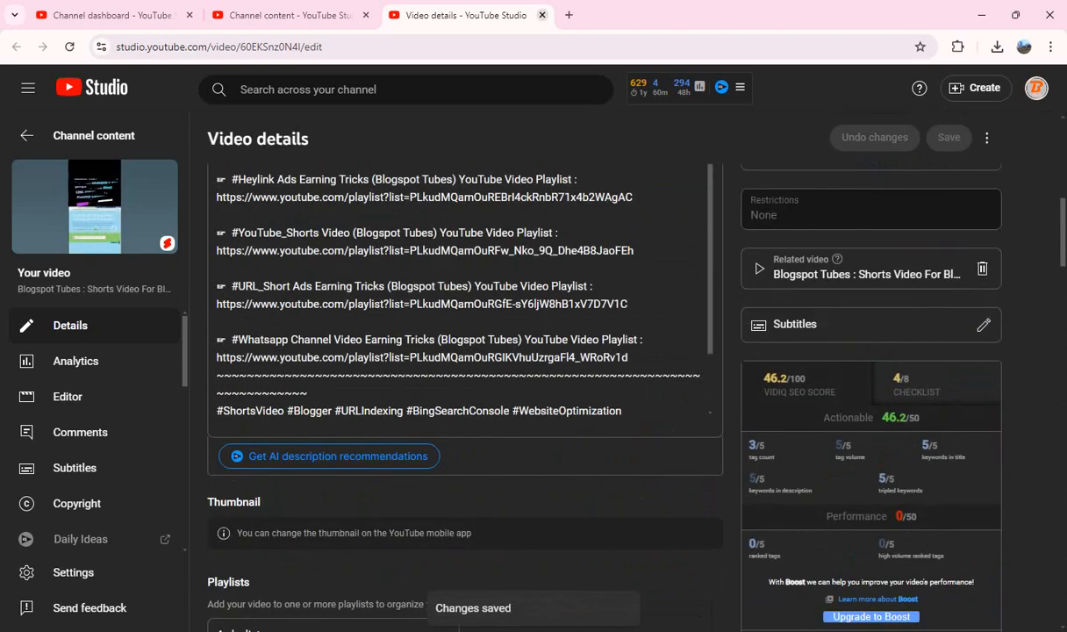
Step: Close the finished Short's details page and open the Short about Blogger post URL indexing on Google Search Console in a new tab
{"action": "left_click", "coordinate": [542, 15]}
{"action": "scroll", "coordinate": [614, 395], "scroll_direction": "down", "scroll_amount": 1}
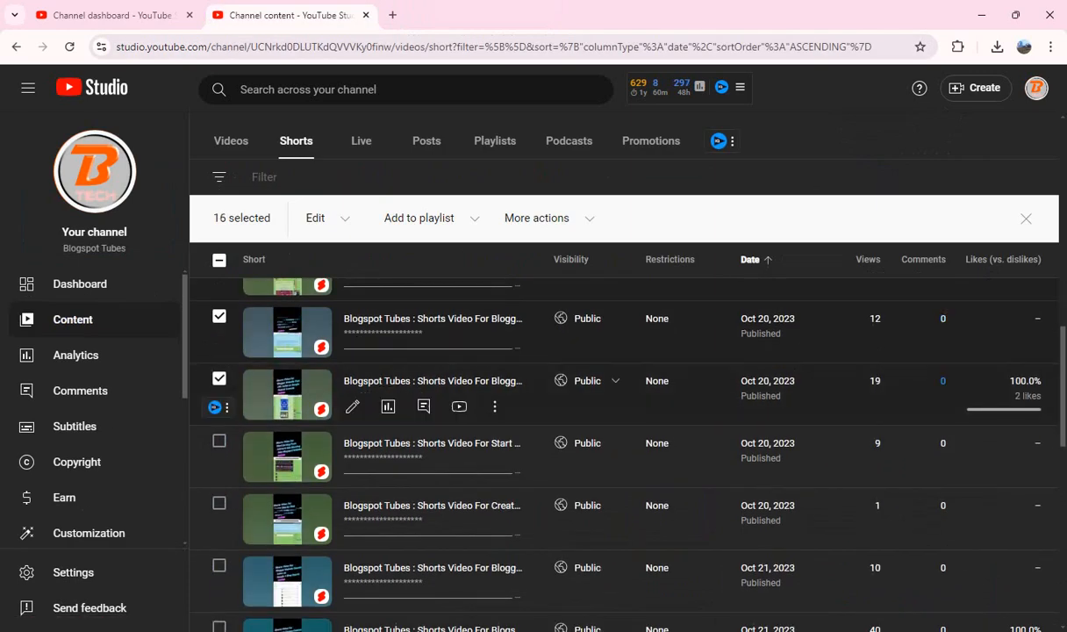
{"action": "left_click_drag", "start_coordinate": [424, 381], "coordinate": [446, 8]}
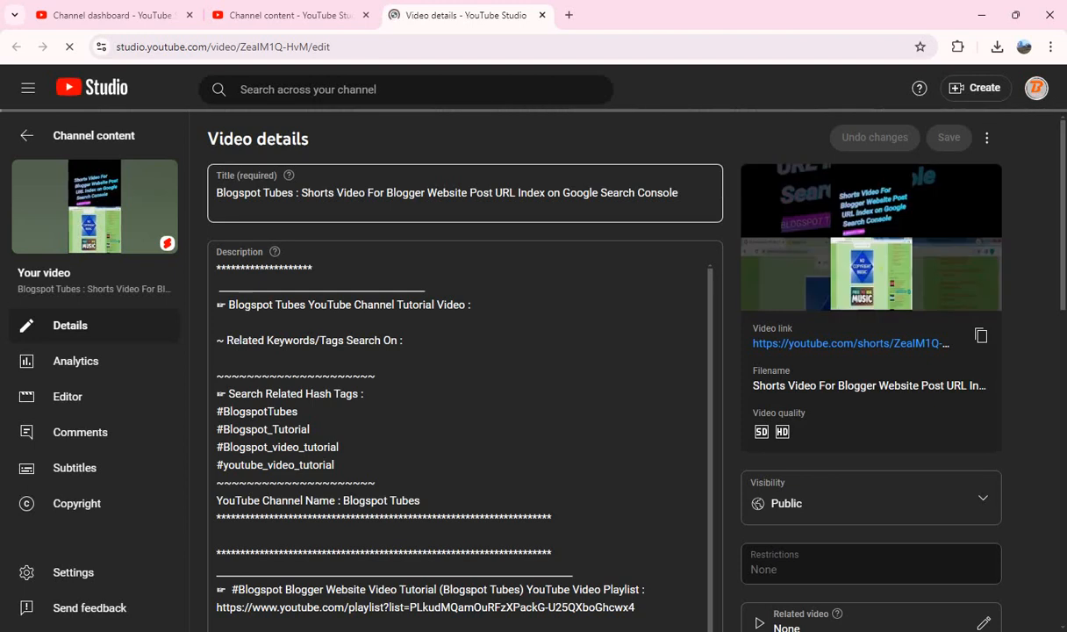
Step: Copy "Shorts Video For Blogger Website Post URL Index on Google Search Console" from the title into the description after "Tutorial Video :"
{"action": "left_click_drag", "start_coordinate": [302, 193], "coordinate": [679, 193]}
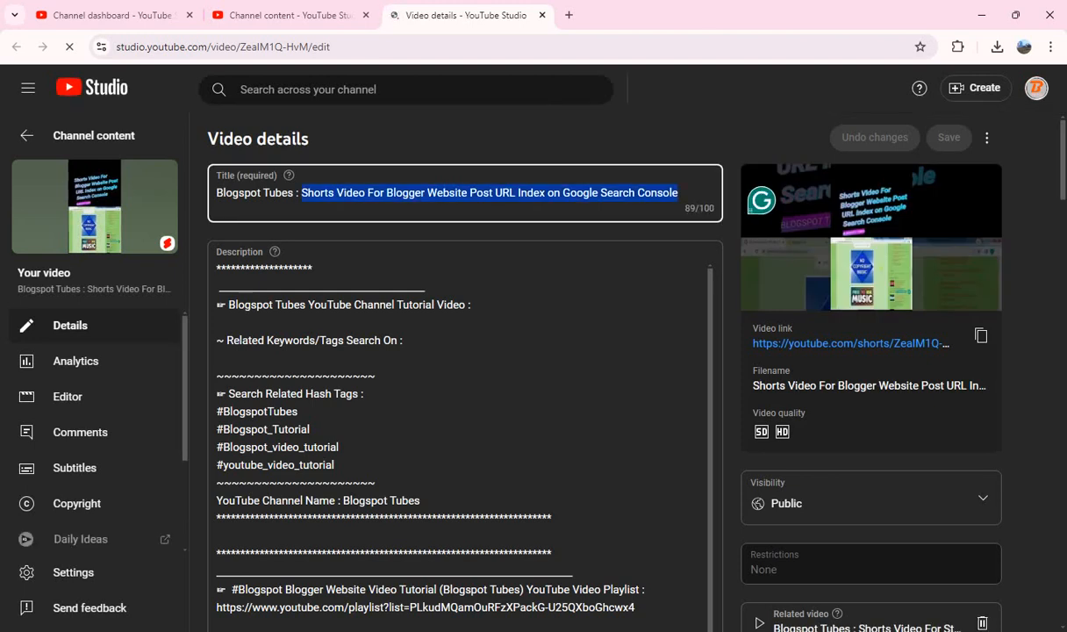
{"action": "left_click", "coordinate": [475, 318]}
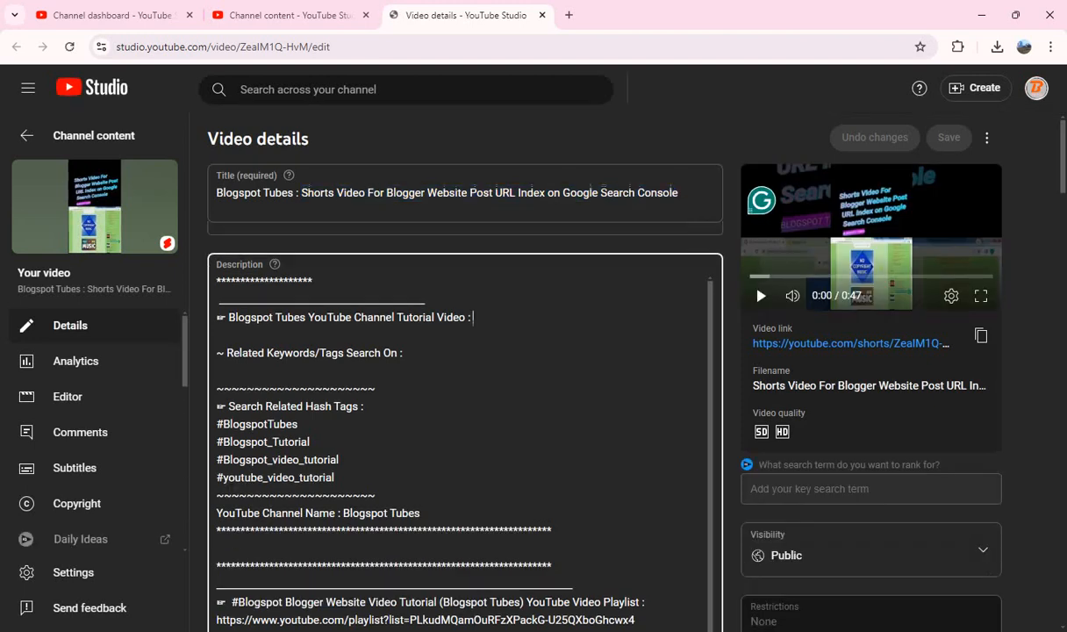
{"action": "key", "text": "ctrl+v"}
Step: Paste the prepared hashtags starting with #ShortsVideo #Blogger #URLIndexing #GoogleSearchConsole #SEO #WebsiteOptimization on a new line at the description's end
{"action": "scroll", "coordinate": [465, 439], "scroll_direction": "down", "scroll_amount": 10}
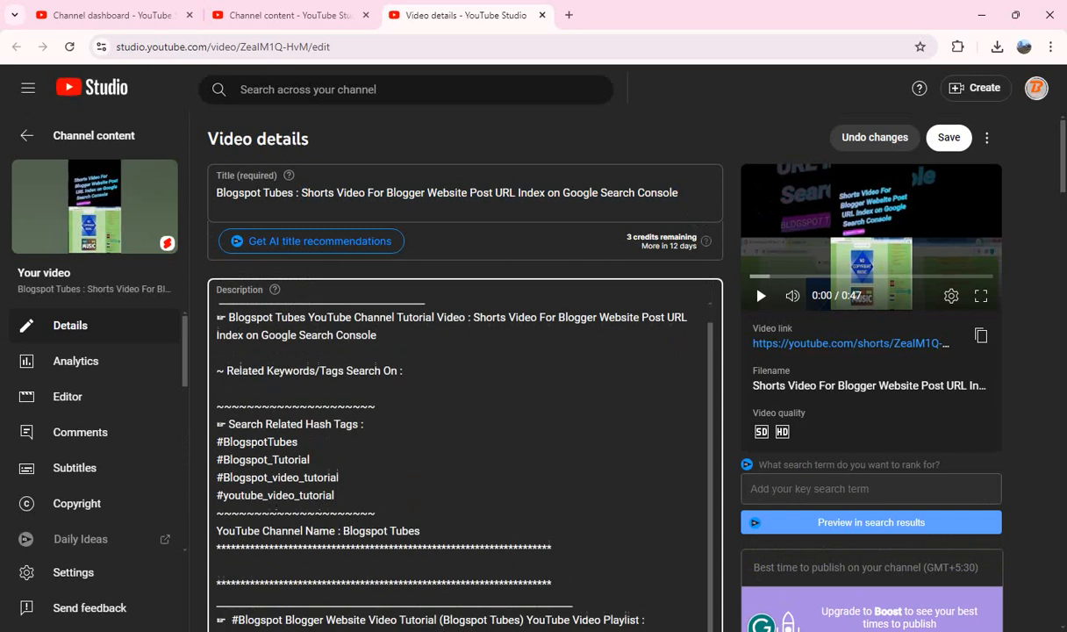
{"action": "scroll", "coordinate": [465, 395], "scroll_direction": "down", "scroll_amount": 5}
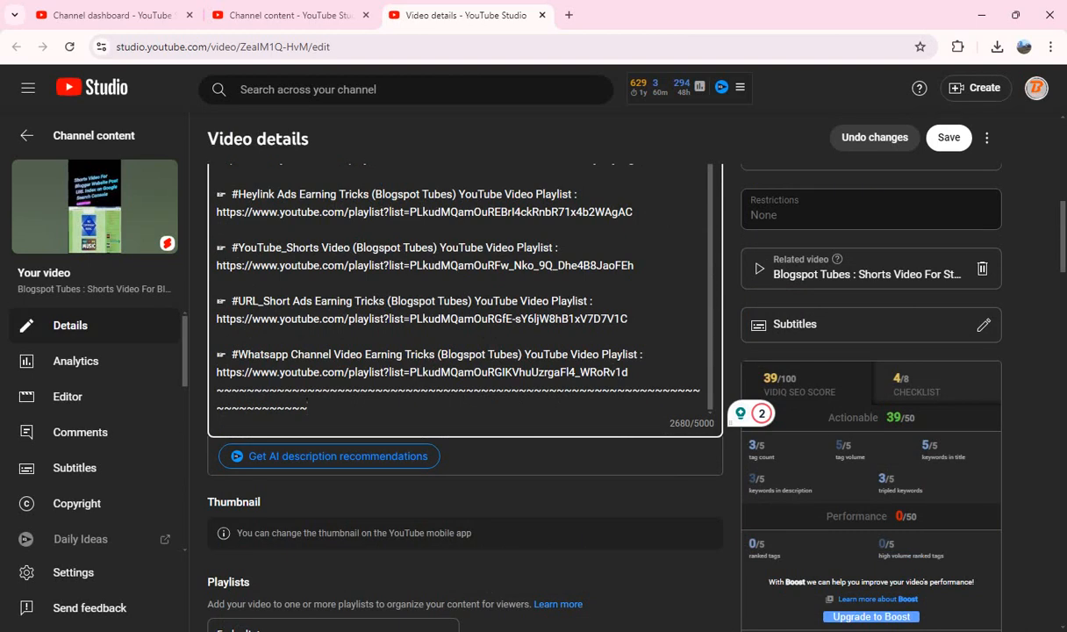
{"action": "key", "text": "Return"}
{"action": "key", "text": "ctrl+v"}
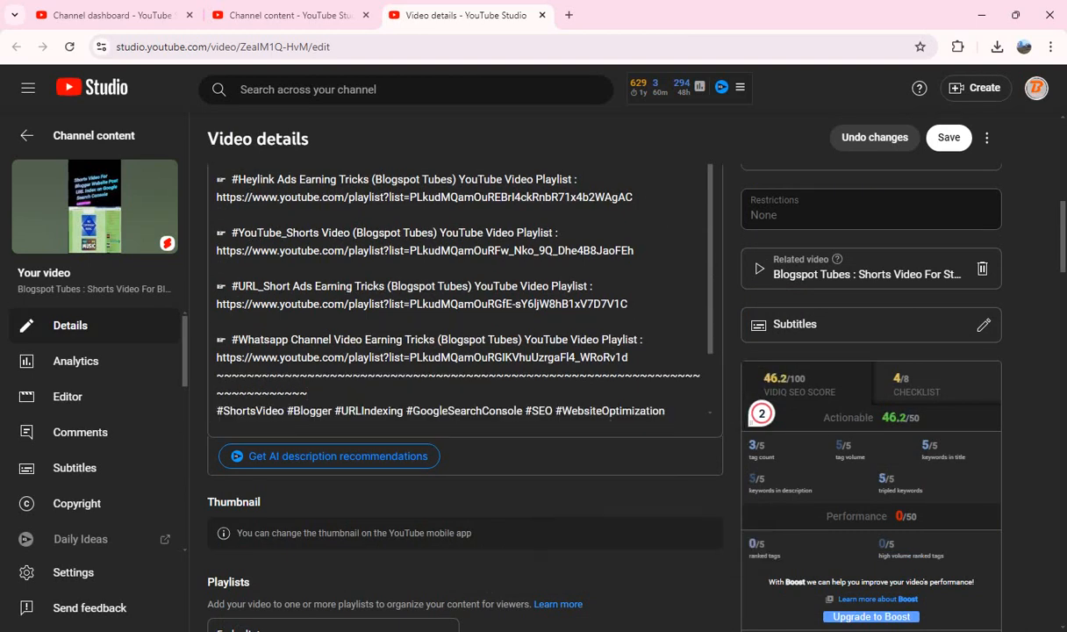
{"action": "left_click", "coordinate": [611, 412]}
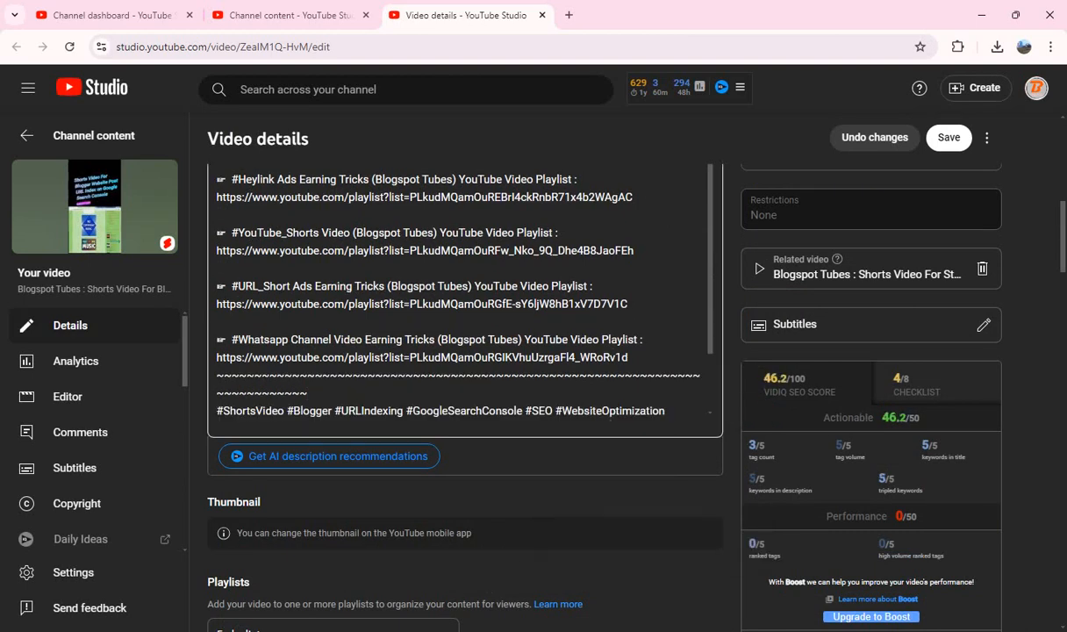
Step: Copy all tags of the Google Search Console Short, clear the tag list, and paste the same tags back in
{"action": "scroll", "coordinate": [611, 412], "scroll_direction": "down", "scroll_amount": 10}
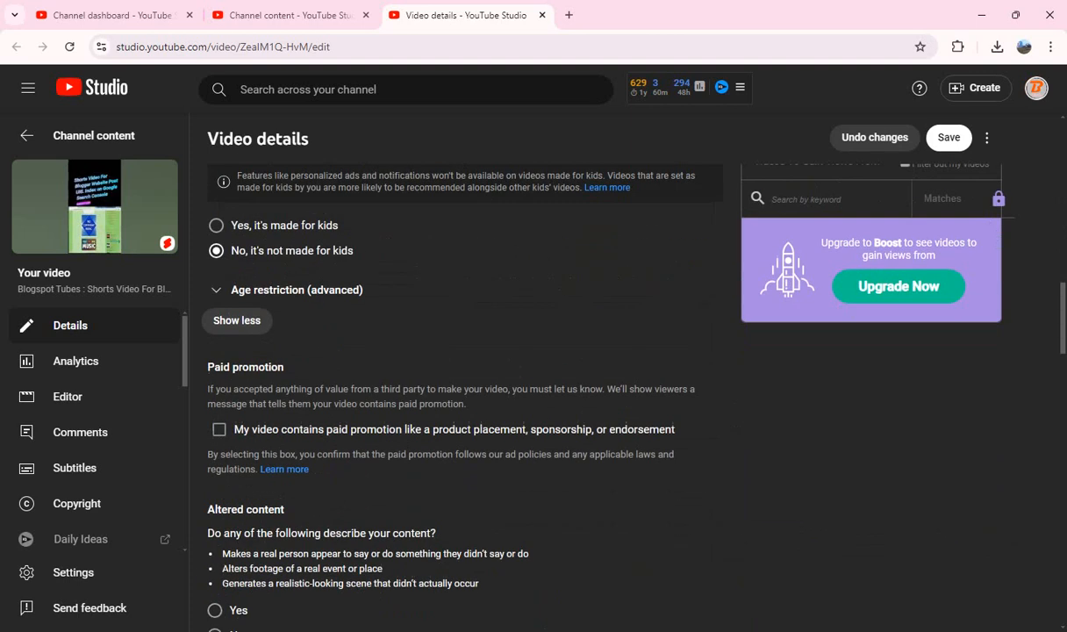
{"action": "scroll", "coordinate": [610, 412], "scroll_direction": "down", "scroll_amount": 3}
{"action": "scroll", "coordinate": [611, 412], "scroll_direction": "down", "scroll_amount": 7}
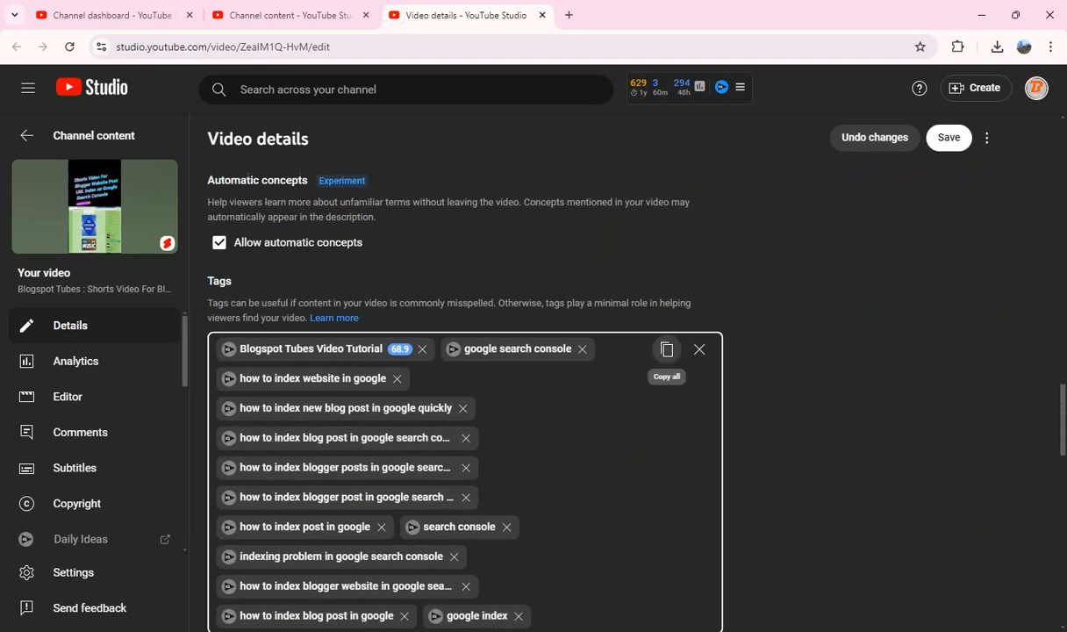
{"action": "left_click", "coordinate": [666, 350]}
{"action": "left_click", "coordinate": [699, 349]}
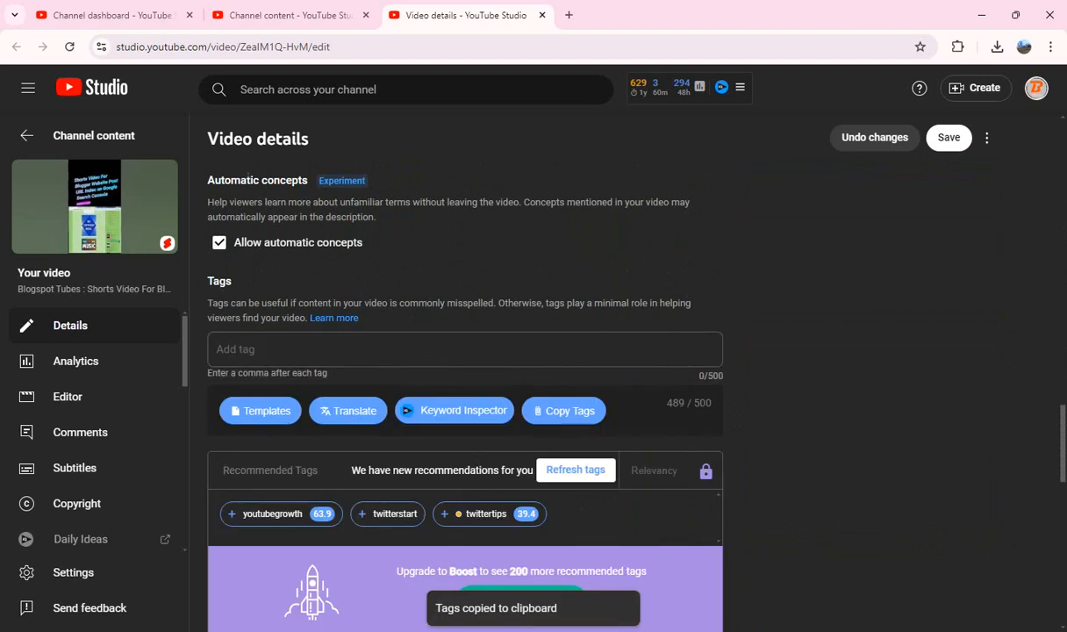
{"action": "key", "text": "ctrl+v"}
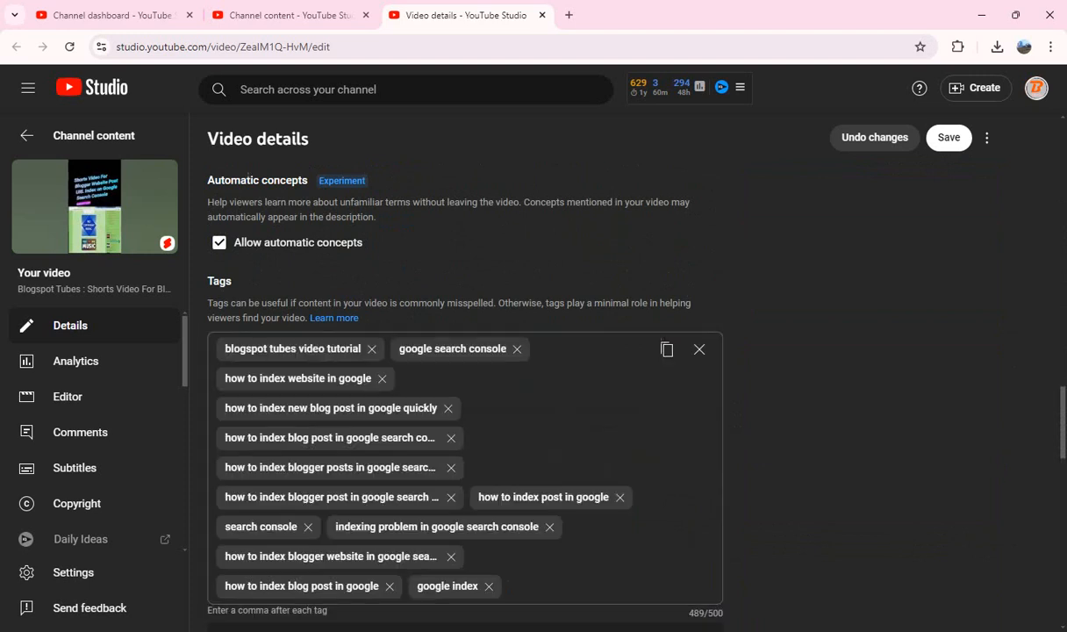
Step: Review the remaining settings down to Shorts remixing and save the changes to the Google Search Console Short
{"action": "scroll", "coordinate": [465, 395], "scroll_direction": "down", "scroll_amount": 8}
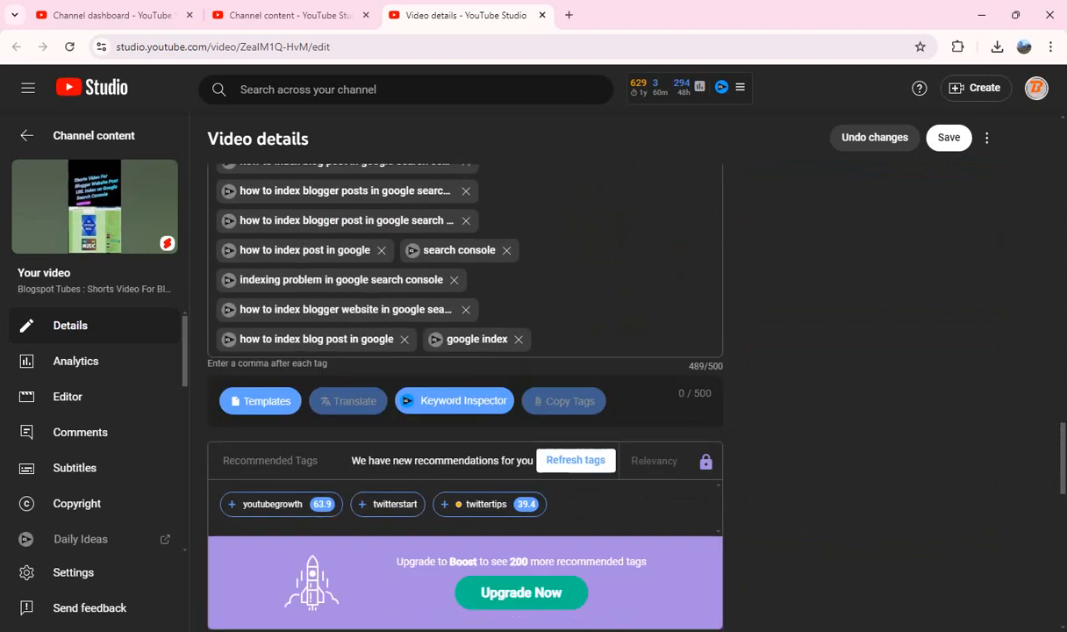
{"action": "scroll", "coordinate": [465, 395], "scroll_direction": "down", "scroll_amount": 4}
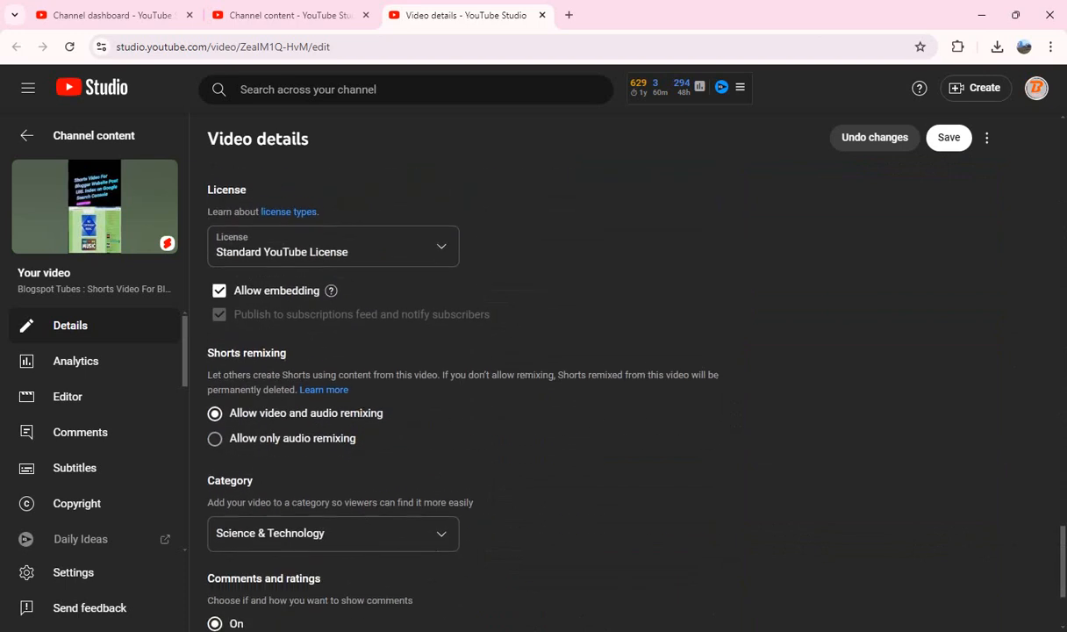
{"action": "scroll", "coordinate": [465, 395], "scroll_direction": "up", "scroll_amount": 10}
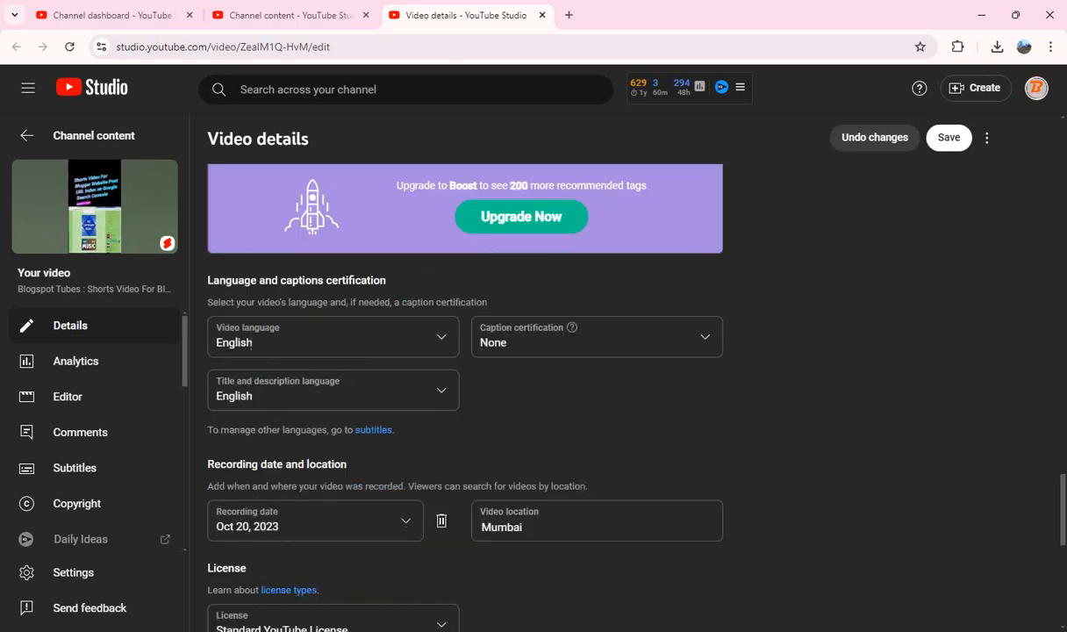
{"action": "scroll", "coordinate": [465, 395], "scroll_direction": "up", "scroll_amount": 10}
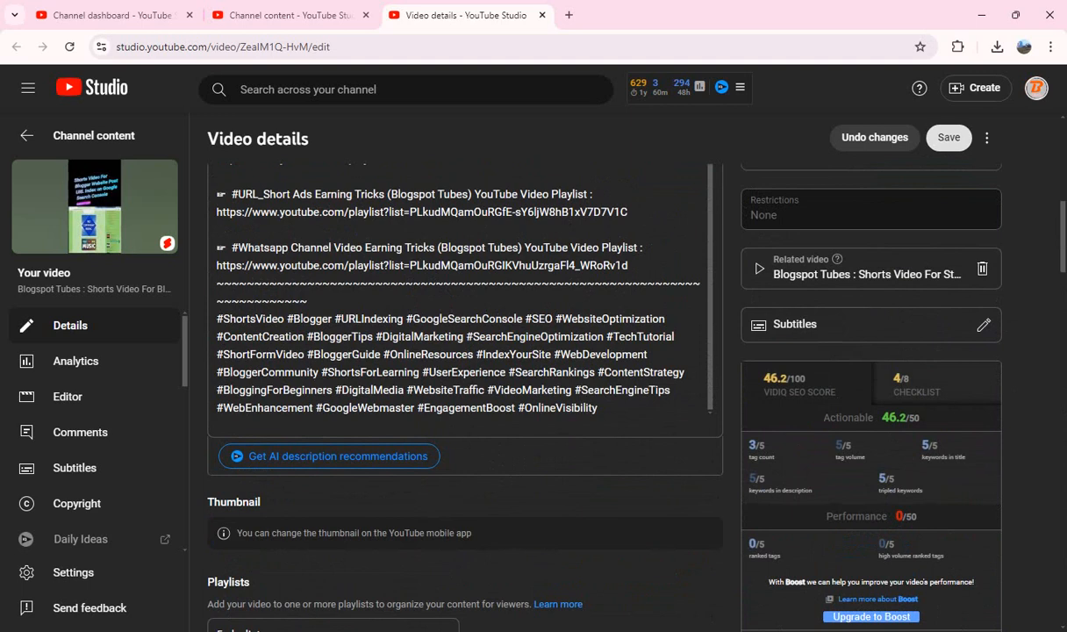
{"action": "left_click", "coordinate": [948, 138]}
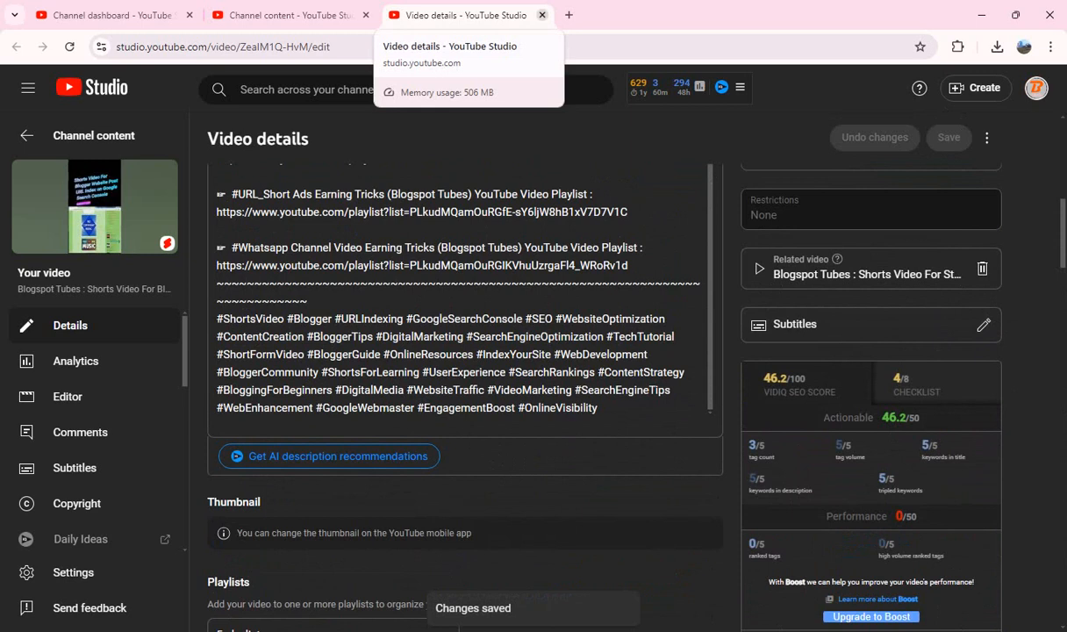
Step: Close the finished Short's details page, tick the Short about earning from Adsterra ads in the content list, and open it in a new tab
{"action": "key", "text": "ctrl+w"}
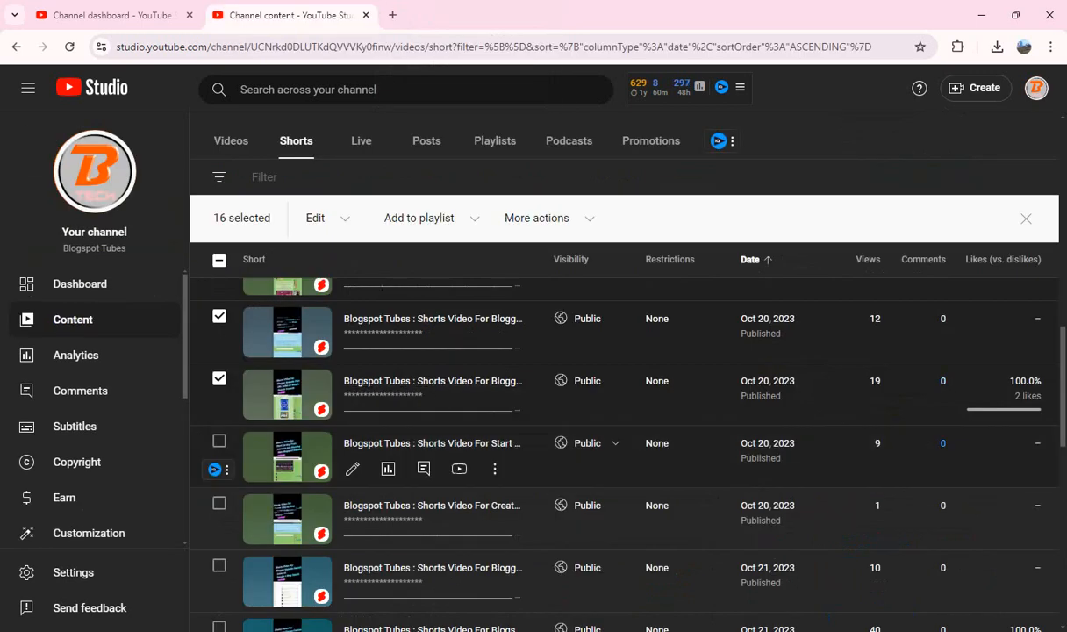
{"action": "scroll", "coordinate": [614, 439], "scroll_direction": "down", "scroll_amount": 1}
{"action": "left_click", "coordinate": [219, 366]}
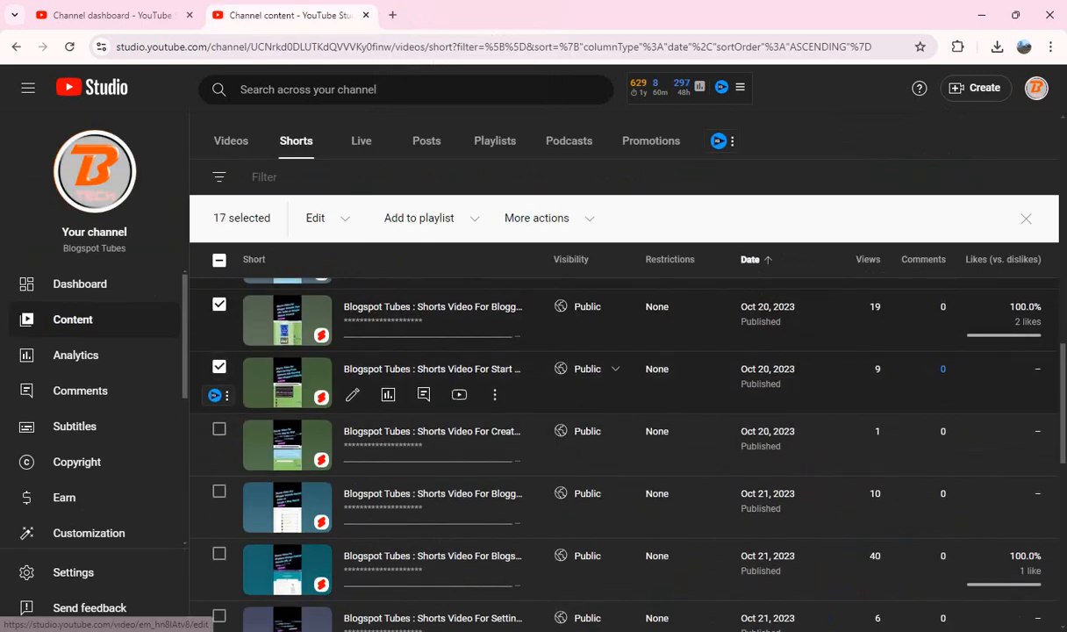
{"action": "left_click_drag", "start_coordinate": [421, 369], "coordinate": [386, 15]}
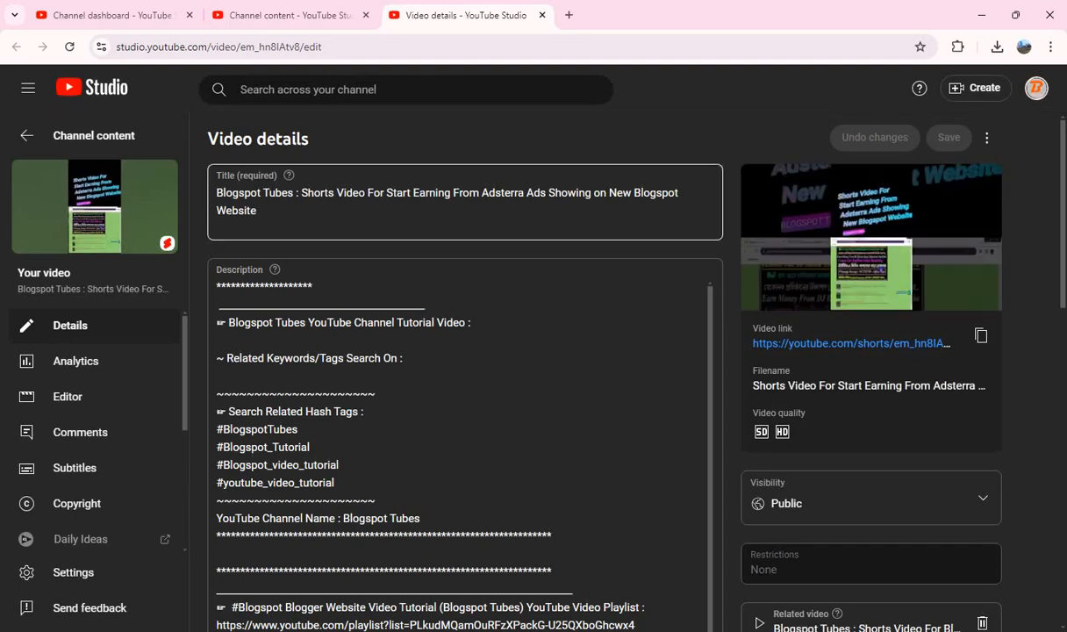
Step: Copy "Shorts Video For Start Earning From Adsterra Ads Showing on New Blogspot Website" from the title into the description after "Tutorial Video :"
{"action": "left_click_drag", "start_coordinate": [301, 193], "coordinate": [258, 211]}
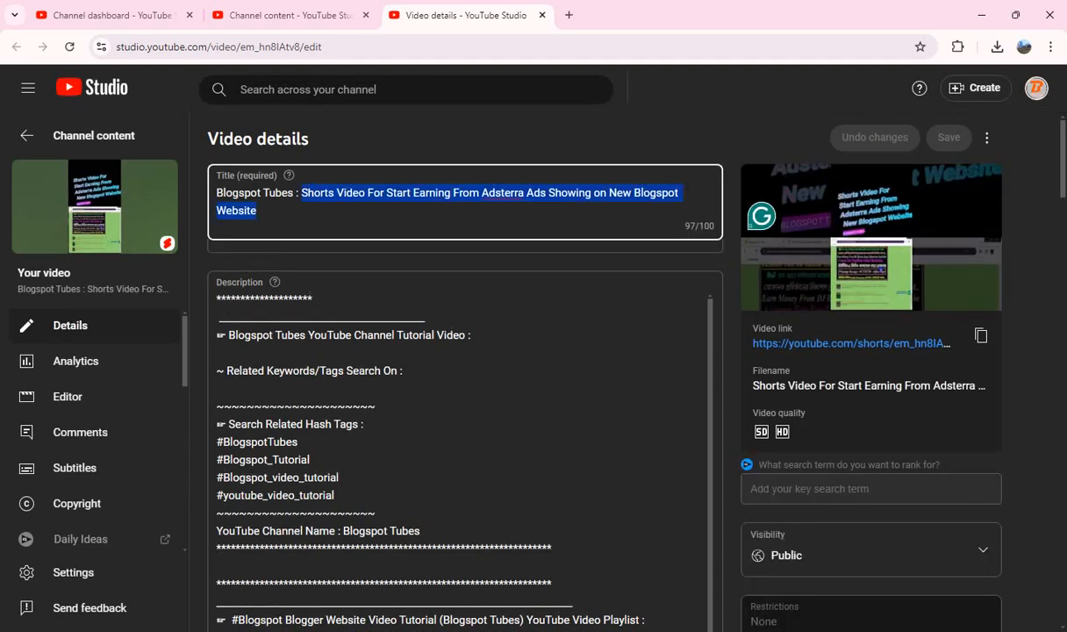
{"action": "left_click", "coordinate": [475, 360]}
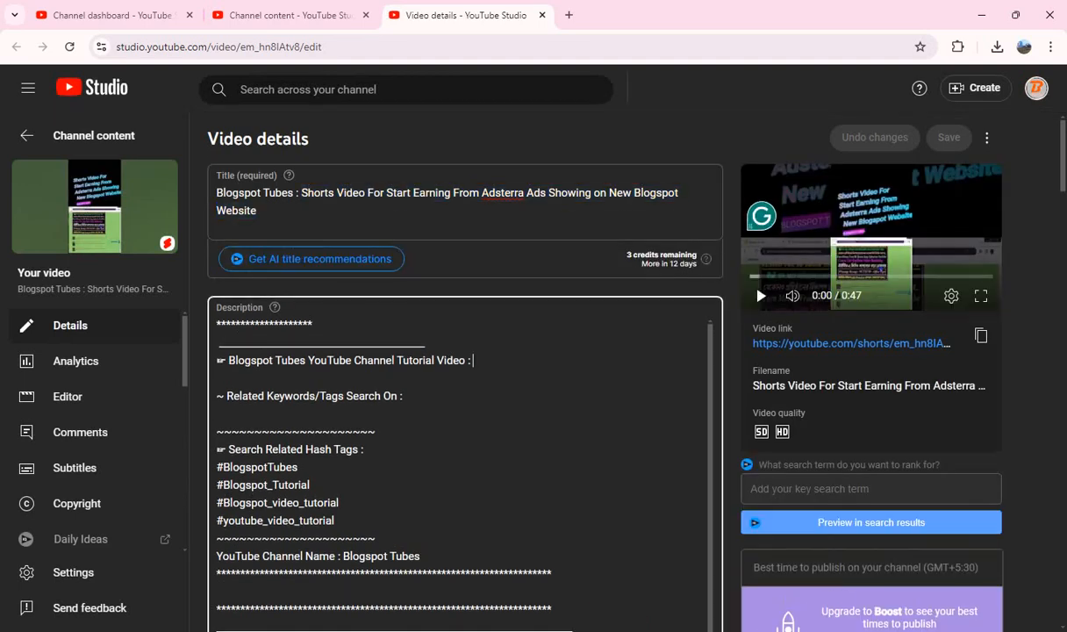
{"action": "key", "text": "ctrl+v"}
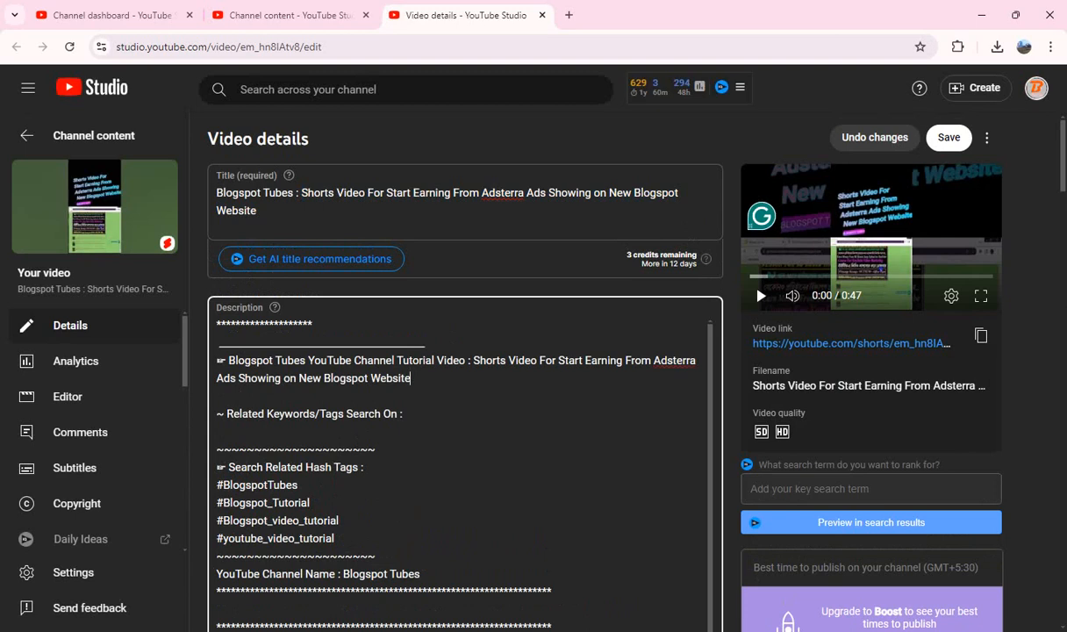
Step: Paste the prepared hashtags starting with #ShortsVideo #Adsterra #EarningOnline #Blogger #Blogspot #Monetization #DigitalMarketing on a new line at the description's end
{"action": "scroll", "coordinate": [465, 439], "scroll_direction": "down", "scroll_amount": 10}
{"action": "scroll", "coordinate": [465, 351], "scroll_direction": "down", "scroll_amount": 2}
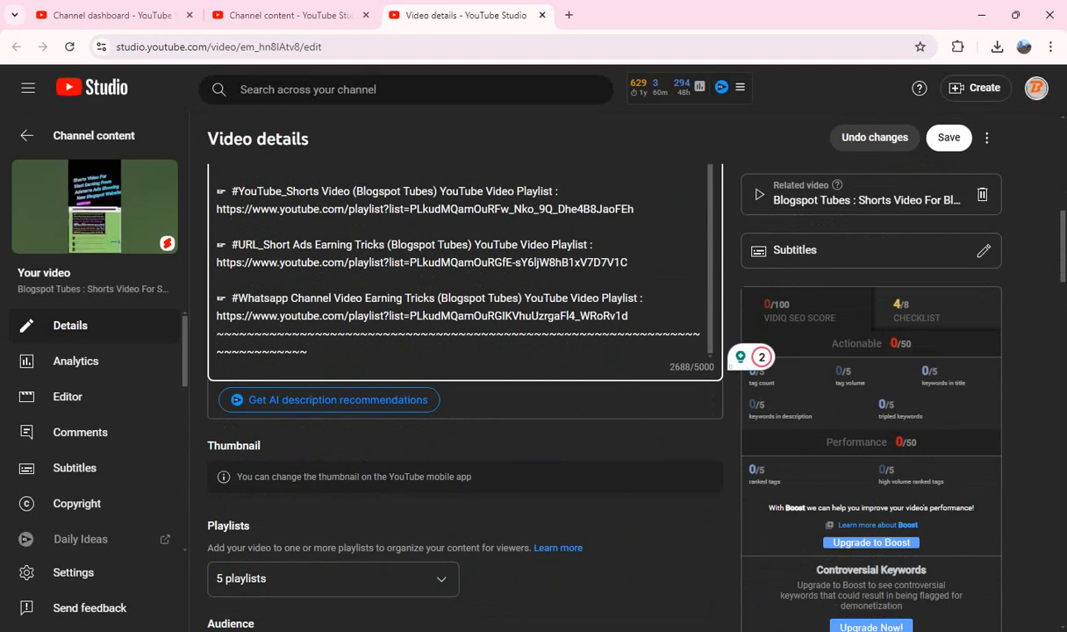
{"action": "key", "text": "Return"}
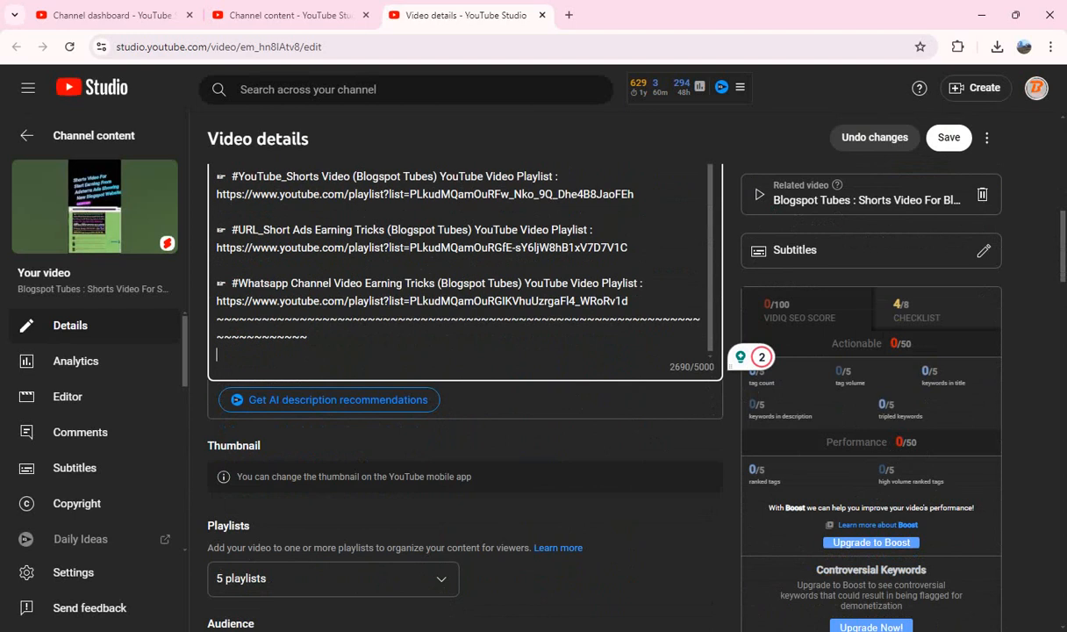
{"action": "key", "text": "ctrl+v"}
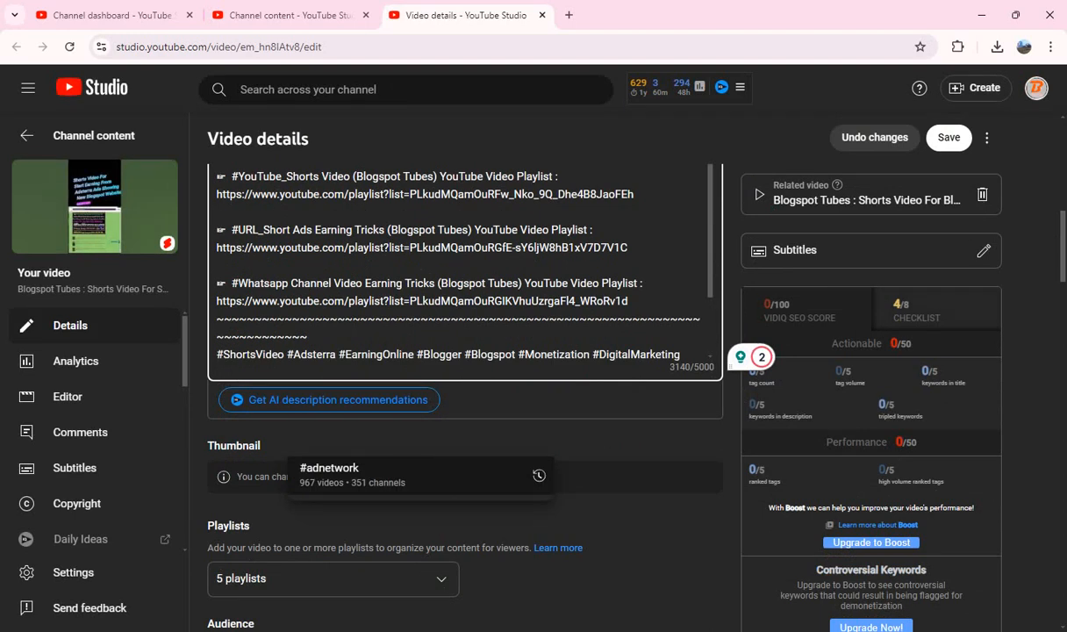
{"action": "left_click", "coordinate": [561, 517]}
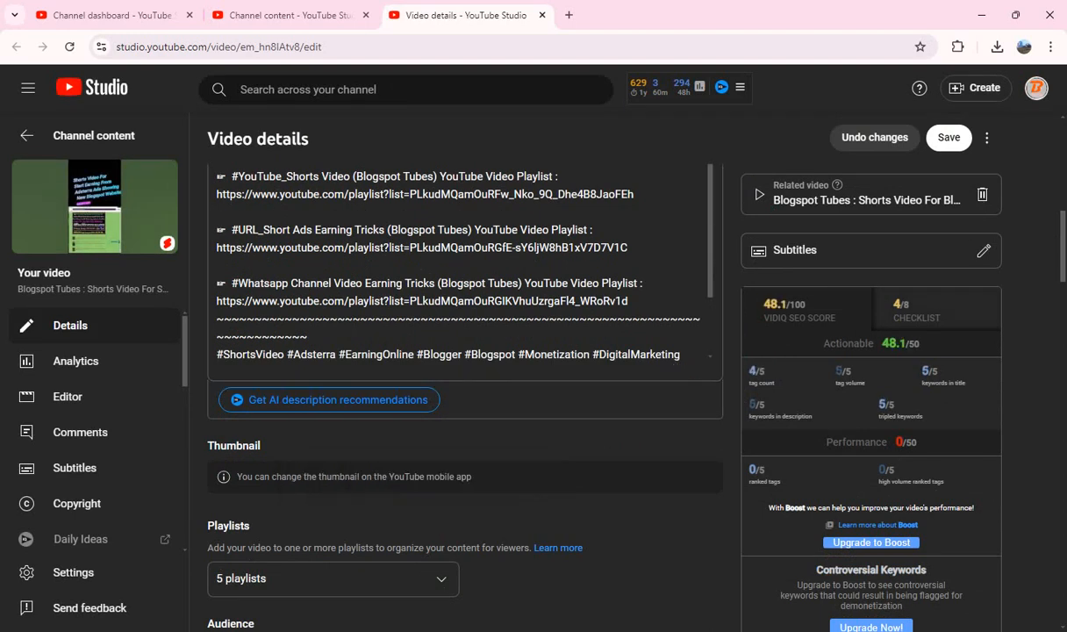
Step: Copy all tags of the Adsterra Short, clear the tag list, and paste the same tags back in
{"action": "scroll", "coordinate": [465, 377], "scroll_direction": "down", "scroll_amount": 15}
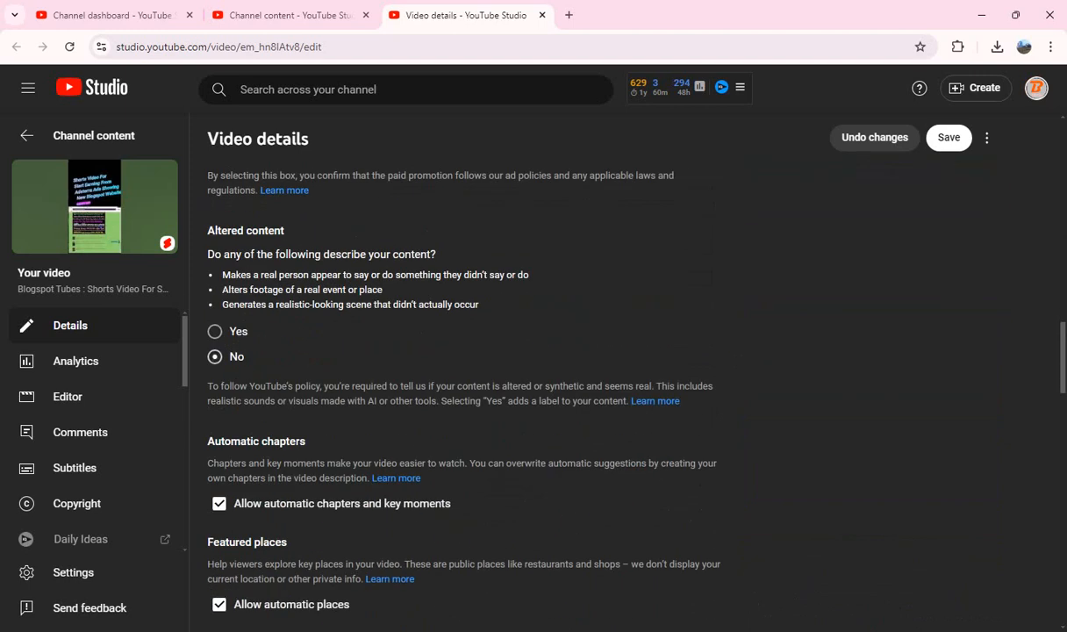
{"action": "scroll", "coordinate": [456, 377], "scroll_direction": "down", "scroll_amount": 6}
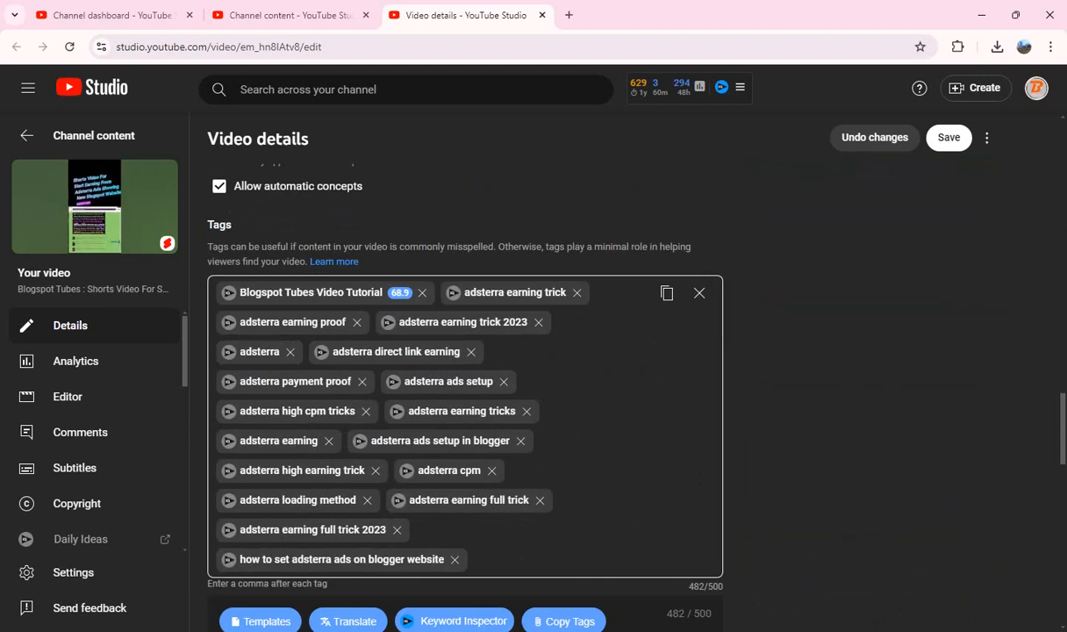
{"action": "left_click", "coordinate": [667, 292]}
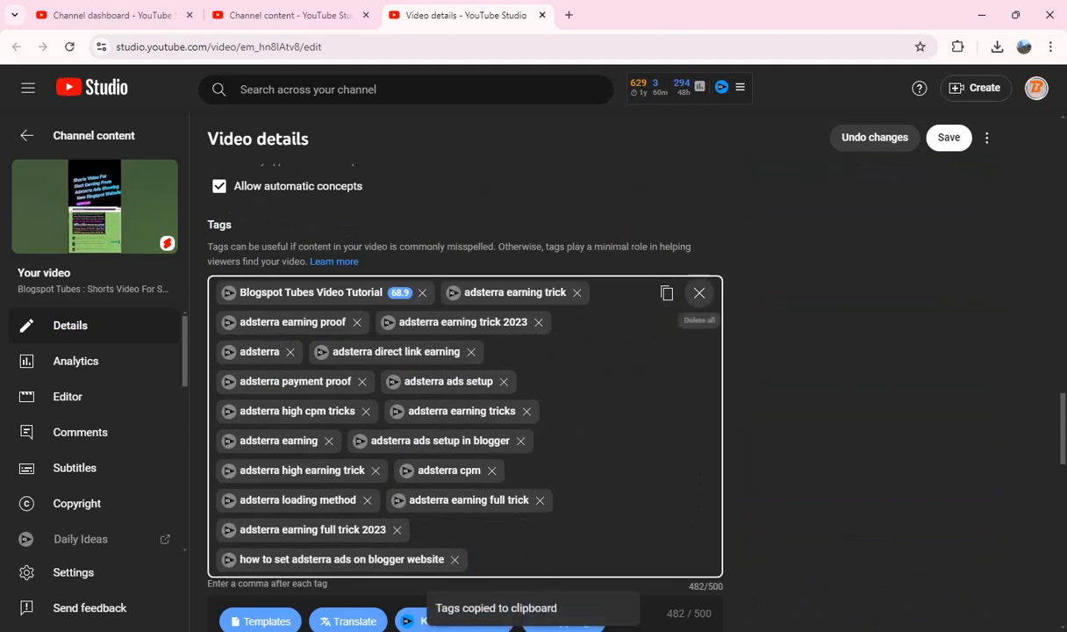
{"action": "left_click", "coordinate": [700, 292]}
{"action": "left_click", "coordinate": [465, 293]}
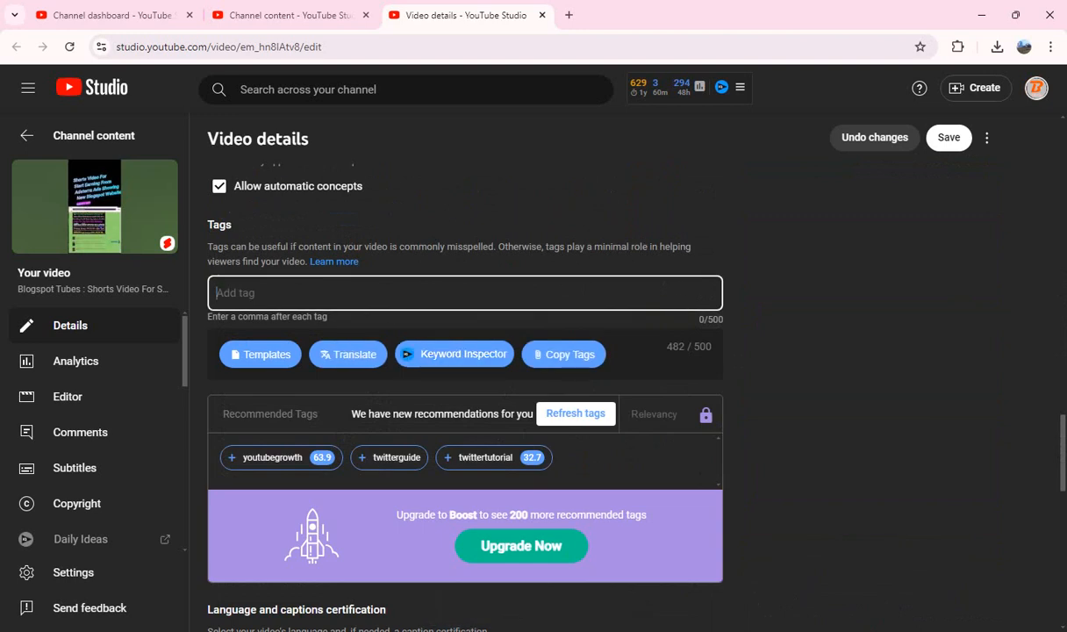
{"action": "key", "text": "ctrl+v"}
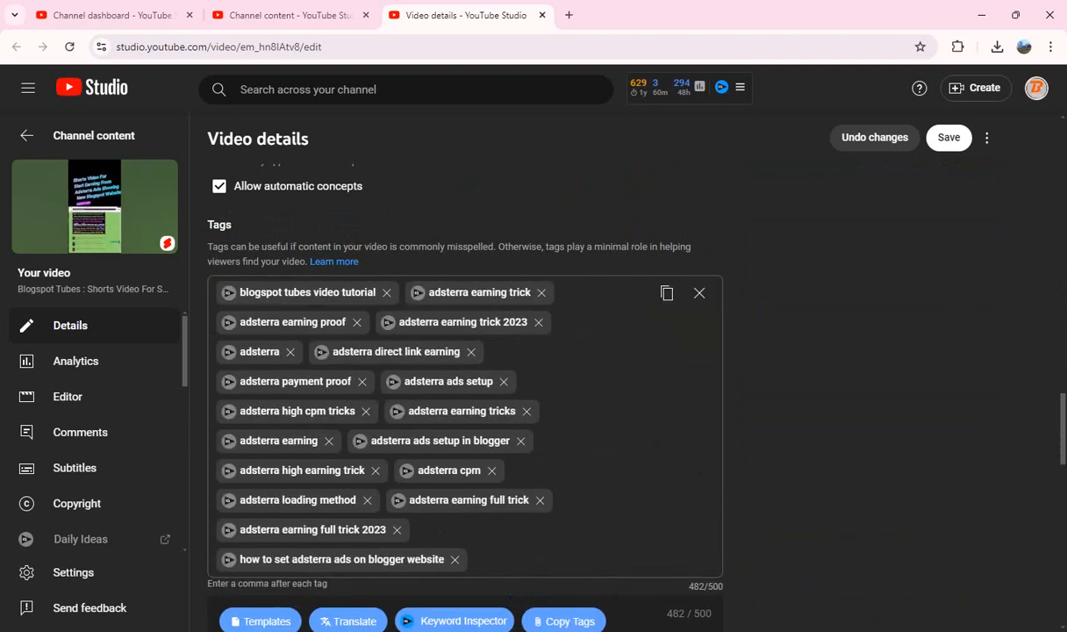
Step: Switch the Shorts remixing option and save the changes to the Adsterra Short
{"action": "scroll", "coordinate": [465, 395], "scroll_direction": "down", "scroll_amount": 12}
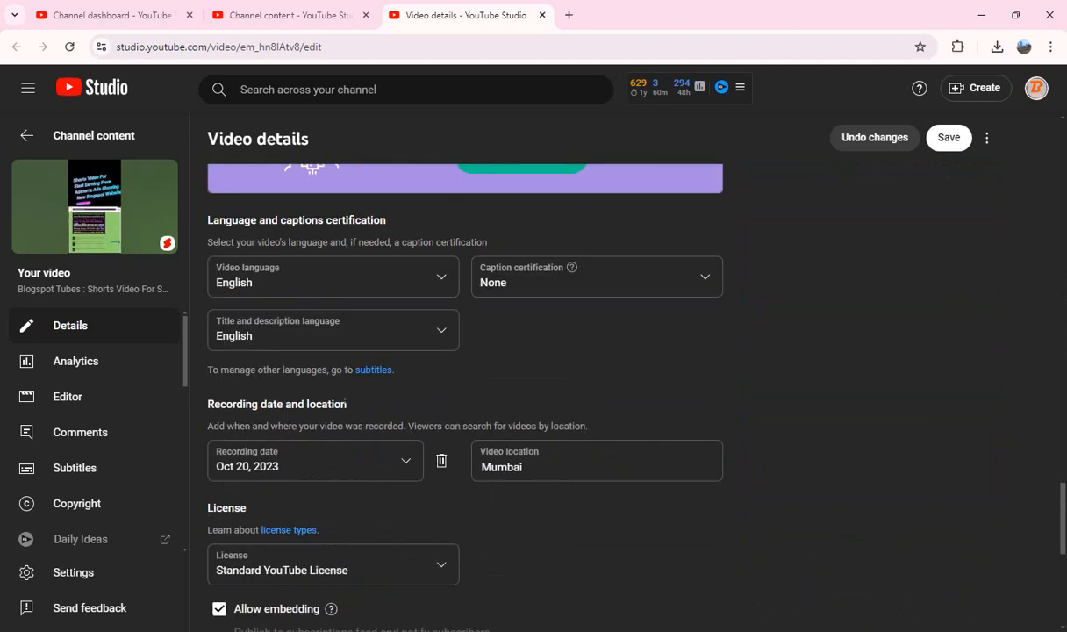
{"action": "scroll", "coordinate": [465, 395], "scroll_direction": "down", "scroll_amount": 2}
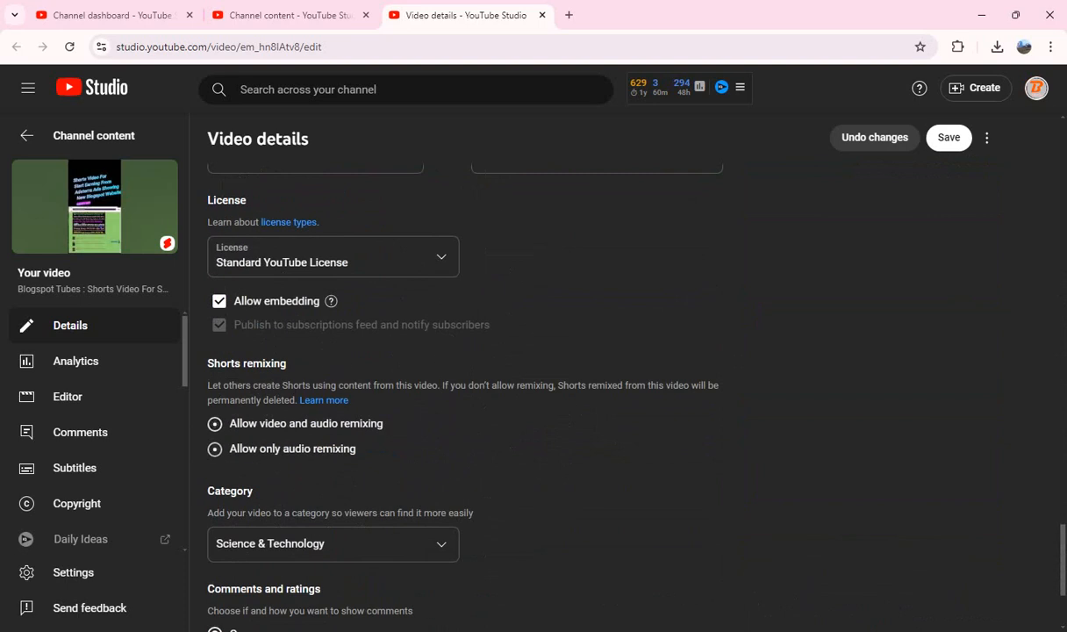
{"action": "scroll", "coordinate": [465, 394], "scroll_direction": "up", "scroll_amount": 14}
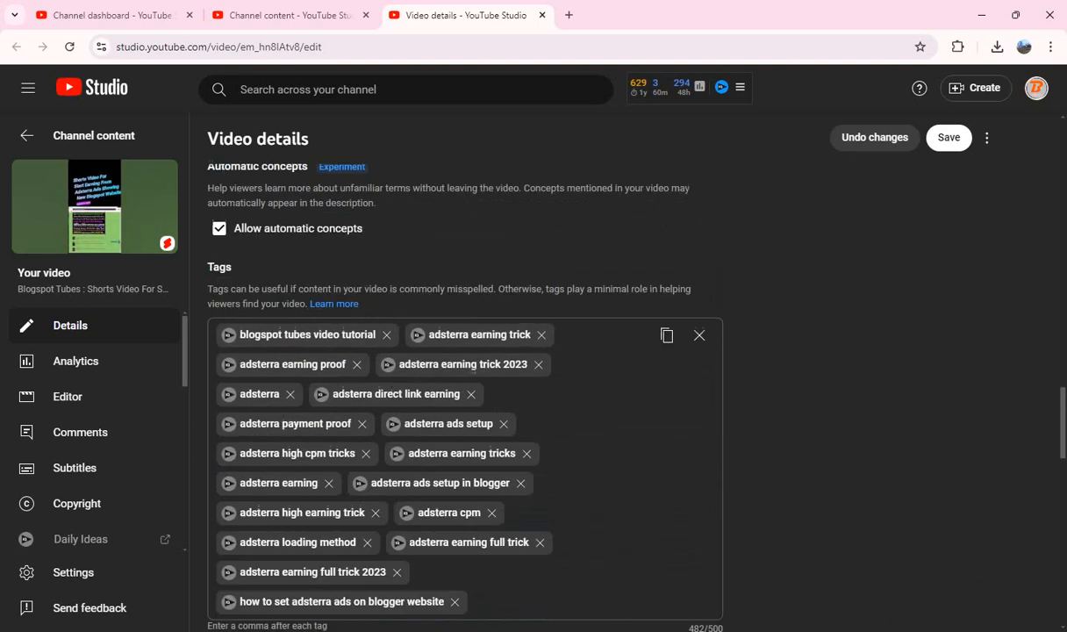
{"action": "scroll", "coordinate": [465, 394], "scroll_direction": "up", "scroll_amount": 12}
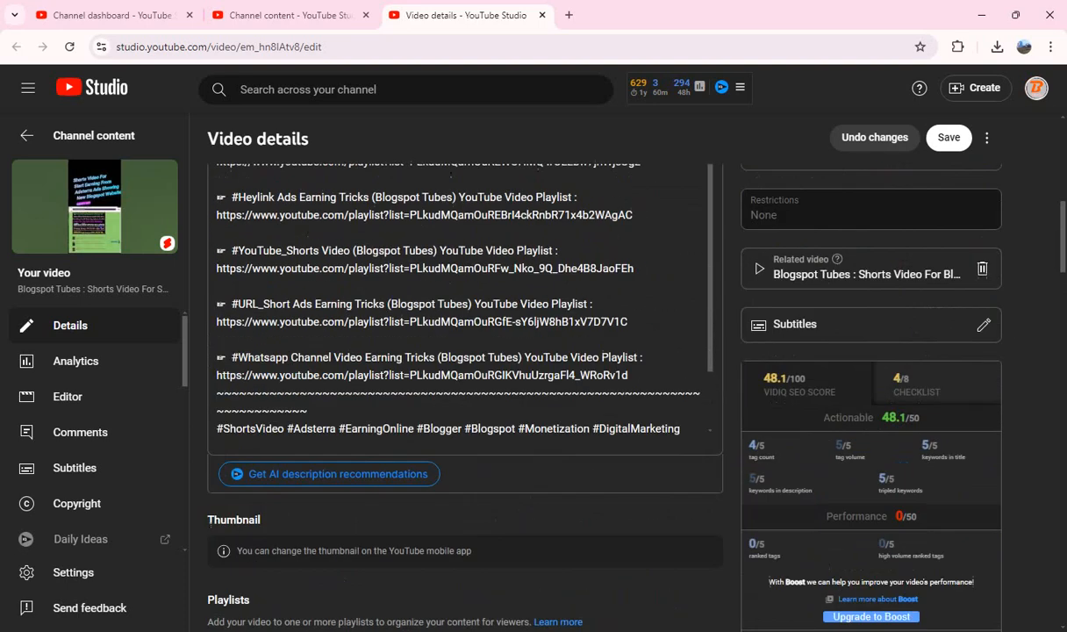
{"action": "left_click", "coordinate": [949, 137]}
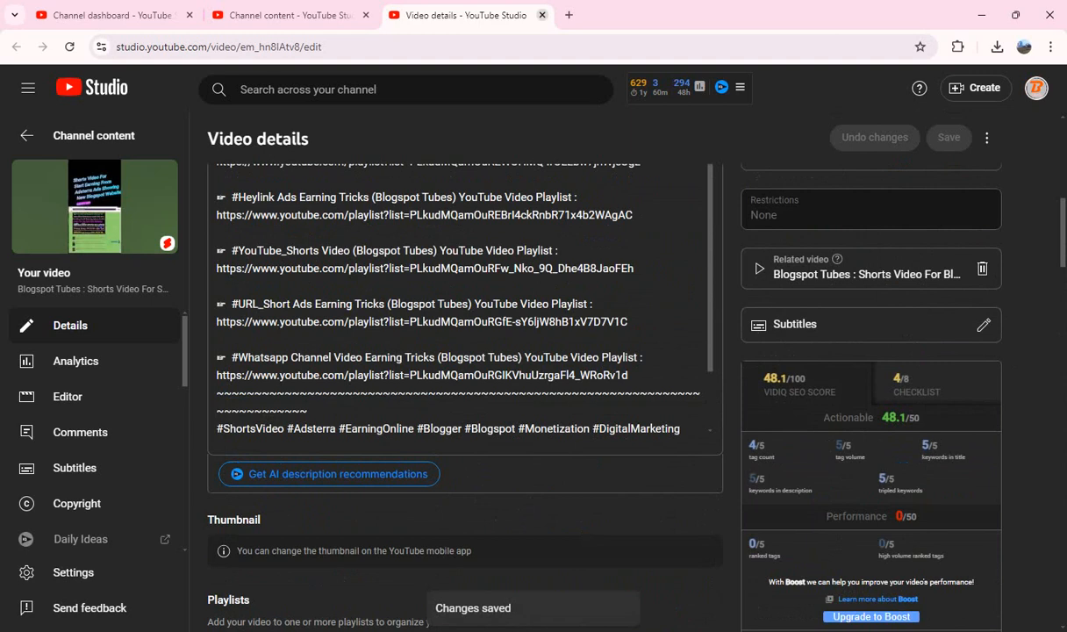
Step: Mark the "Create Step by Step DJ MP3 Audio Downloading Blogspot Website" Short in the Shorts list and open its details in a new tab
{"action": "left_click", "coordinate": [542, 15]}
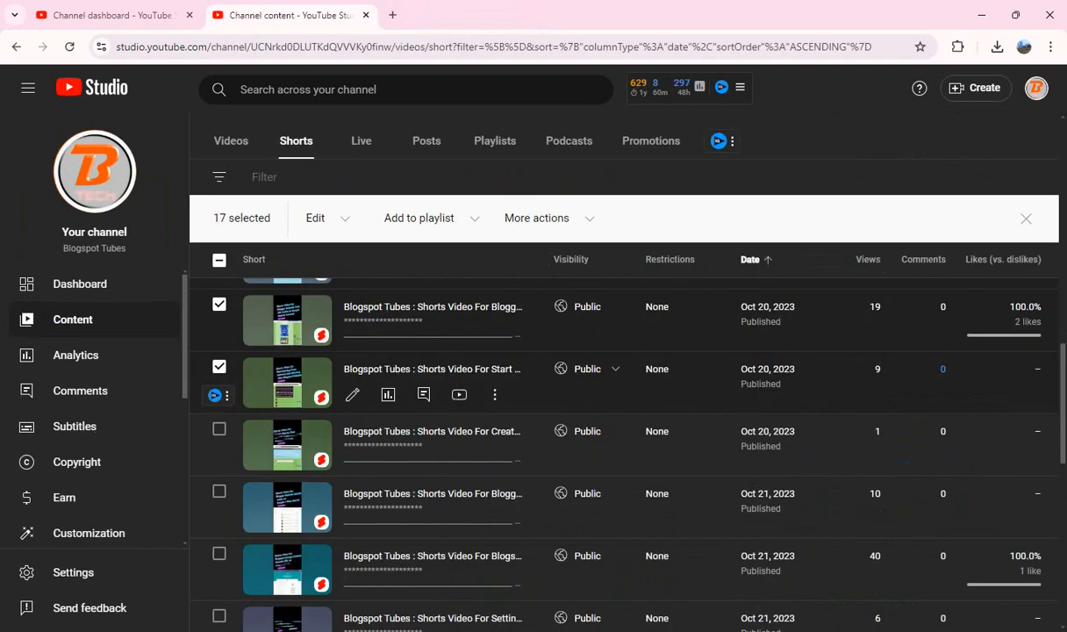
{"action": "scroll", "coordinate": [388, 439], "scroll_direction": "down", "scroll_amount": 1}
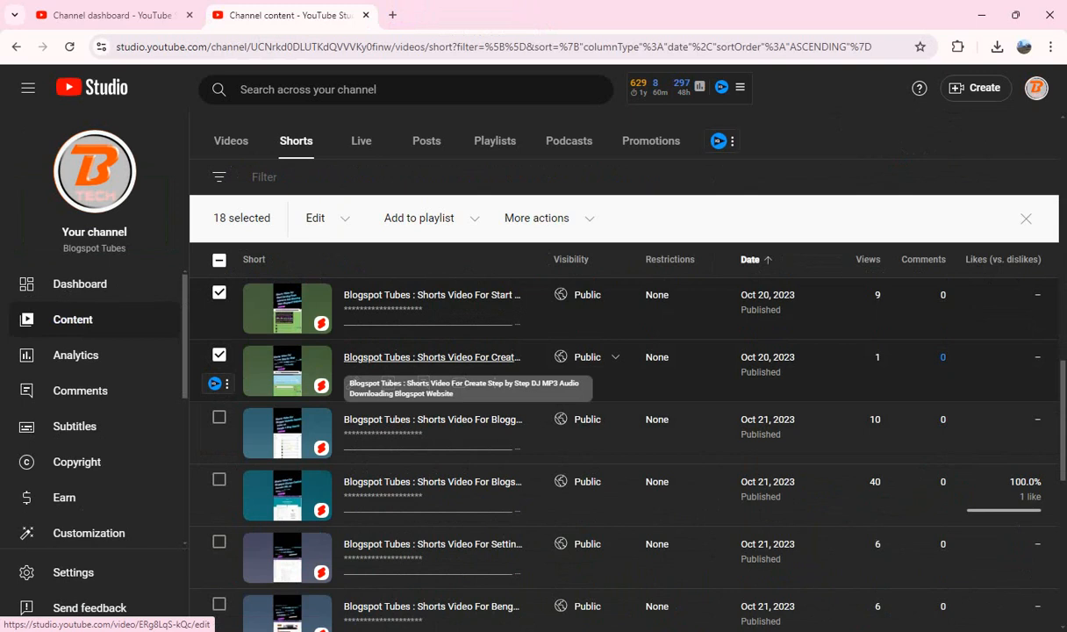
{"action": "left_click_drag", "start_coordinate": [395, 357], "coordinate": [439, 12]}
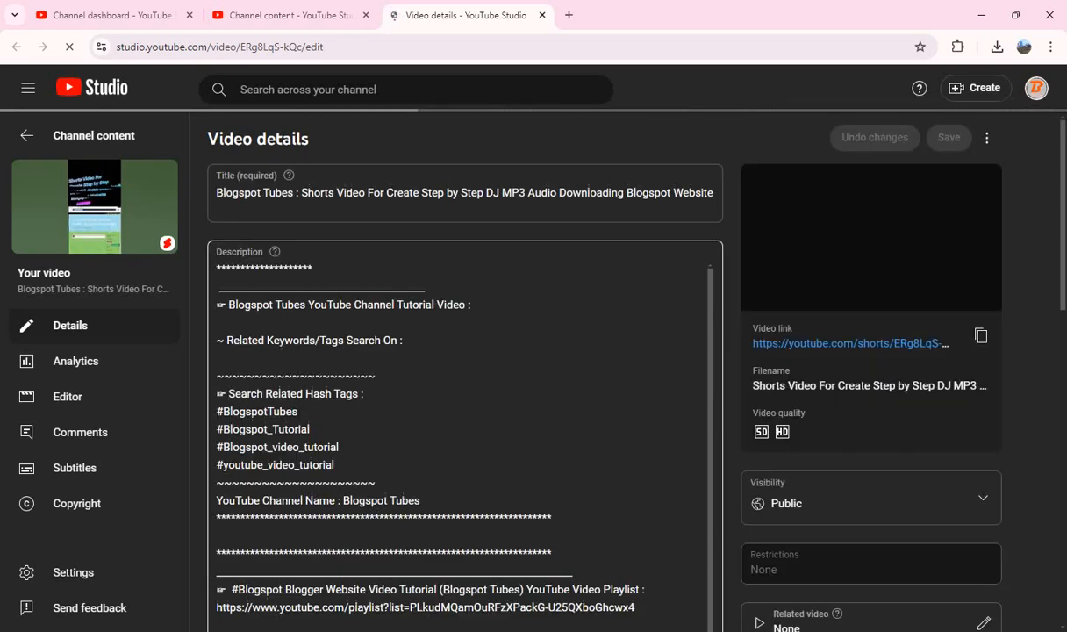
Step: Copy "Shorts Video For Create Step by Step DJ MP3 Audio Downloading Blogspot Website" from the title into the description after "Tutorial Video :"
{"action": "left_click", "coordinate": [301, 193]}
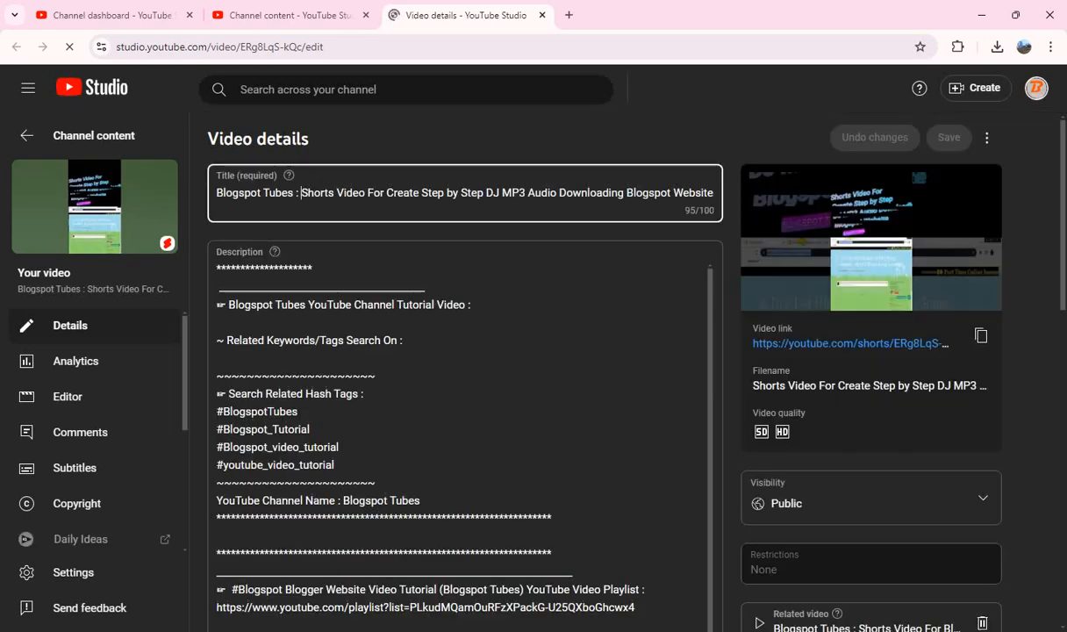
{"action": "key", "text": "shift+End"}
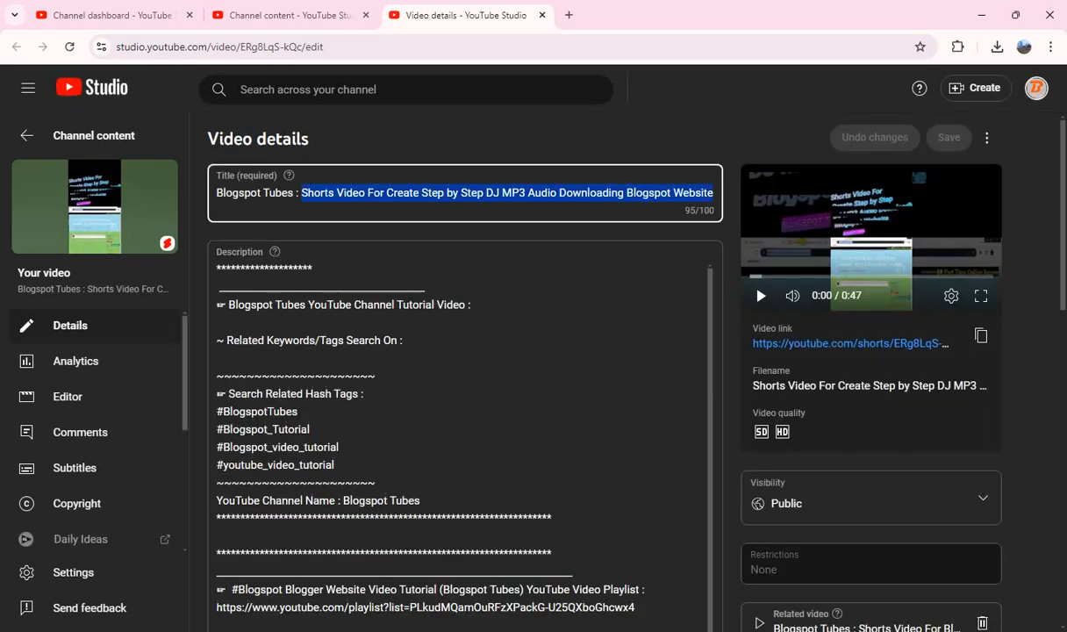
{"action": "left_click", "coordinate": [473, 304]}
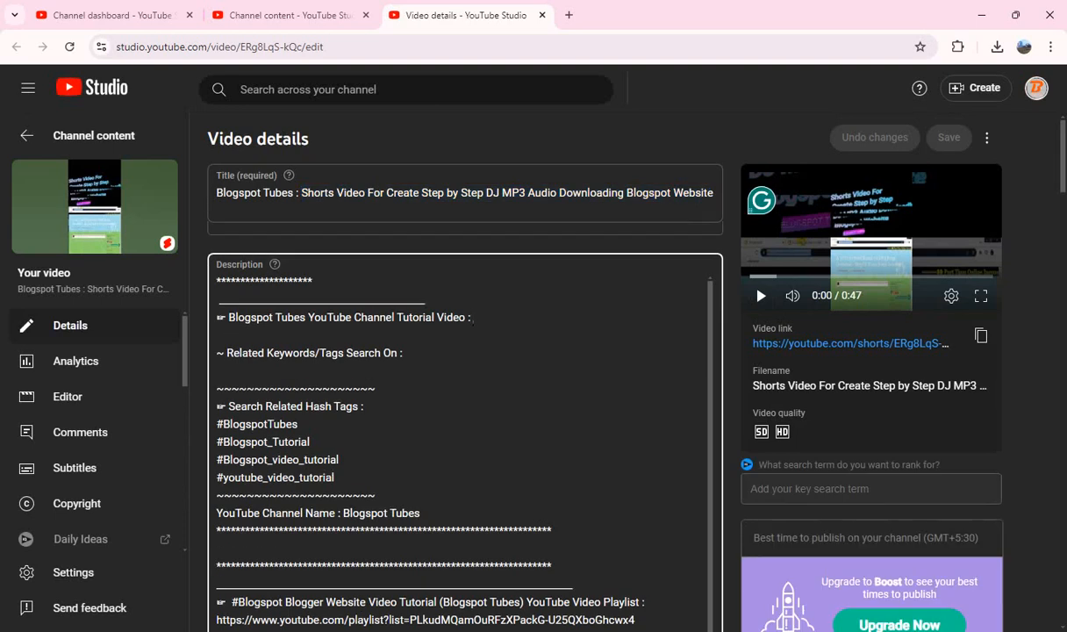
{"action": "key", "text": "ctrl+v"}
Step: Paste the prepared hashtags starting with #ShortsVideo #DJMP3 #AudioDownloading #Blogspot #WebsiteCreation #ContentCreation on a new line at the description's end
{"action": "scroll", "coordinate": [465, 439], "scroll_direction": "down", "scroll_amount": 2}
{"action": "scroll", "coordinate": [465, 439], "scroll_direction": "down", "scroll_amount": 10}
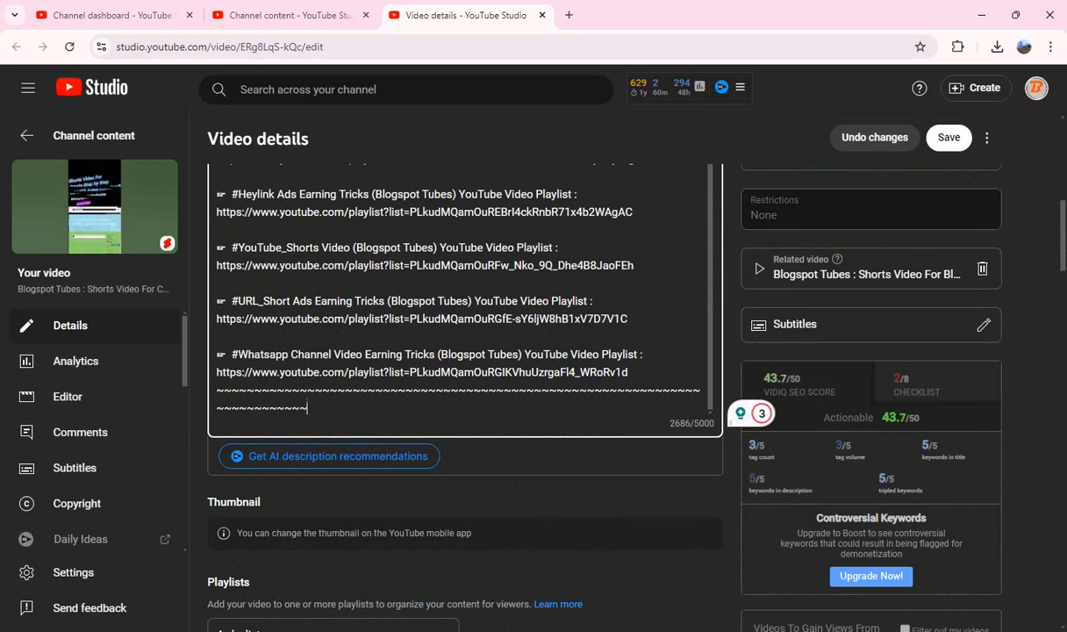
{"action": "key", "text": "Return"}
{"action": "key", "text": "ctrl+v"}
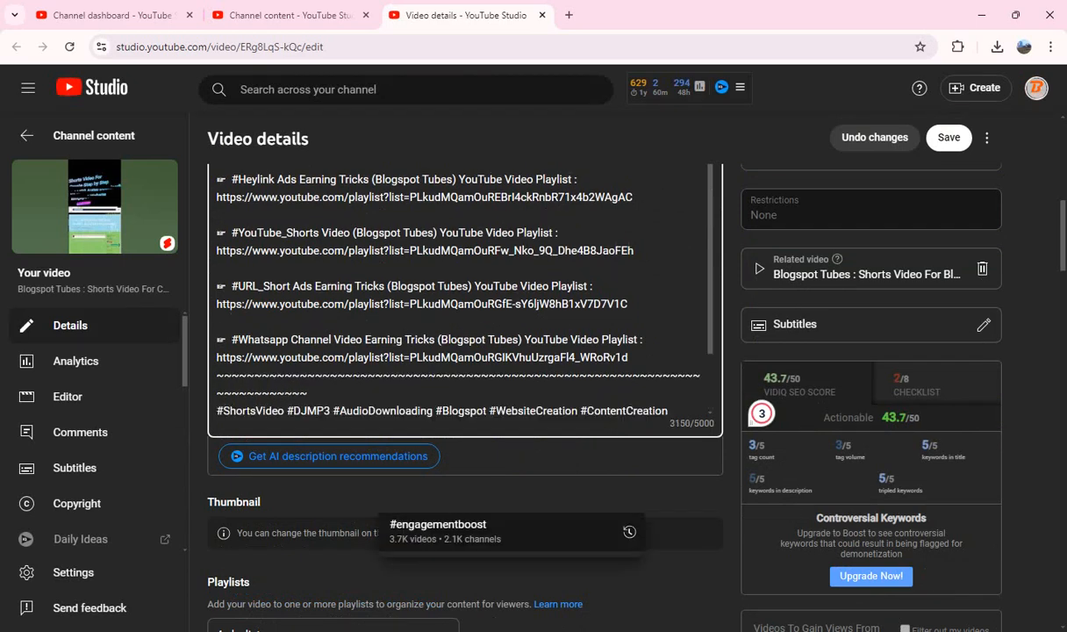
{"action": "left_click", "coordinate": [527, 498]}
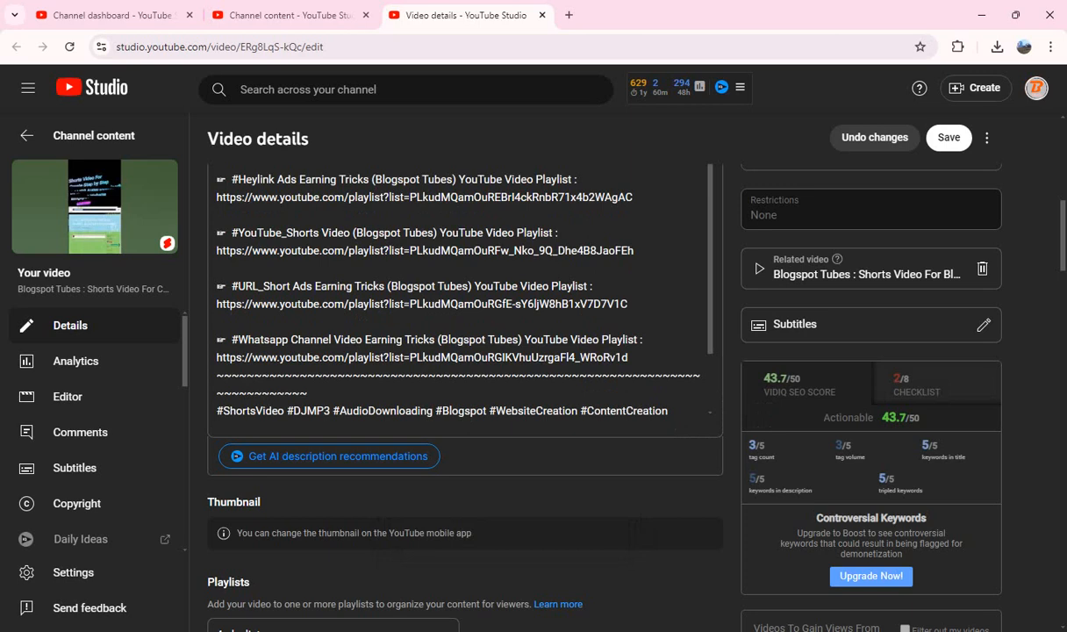
Step: Copy all tags of the DJ MP3 Short, clear the tag list, and paste the same tags back in
{"action": "scroll", "coordinate": [465, 378], "scroll_direction": "down", "scroll_amount": 10}
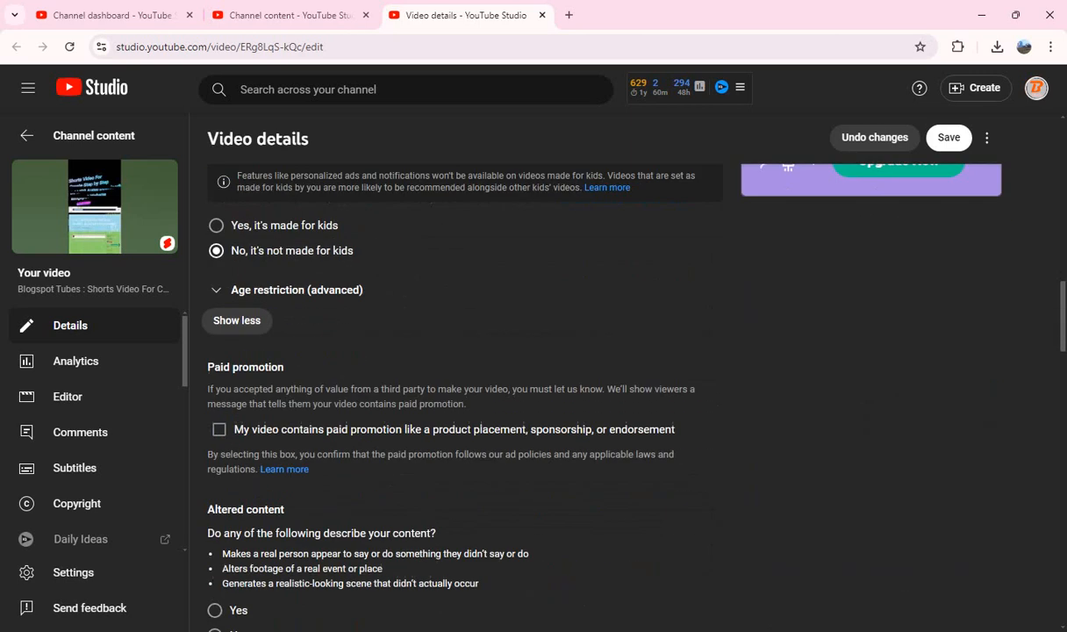
{"action": "scroll", "coordinate": [465, 377], "scroll_direction": "down", "scroll_amount": 1}
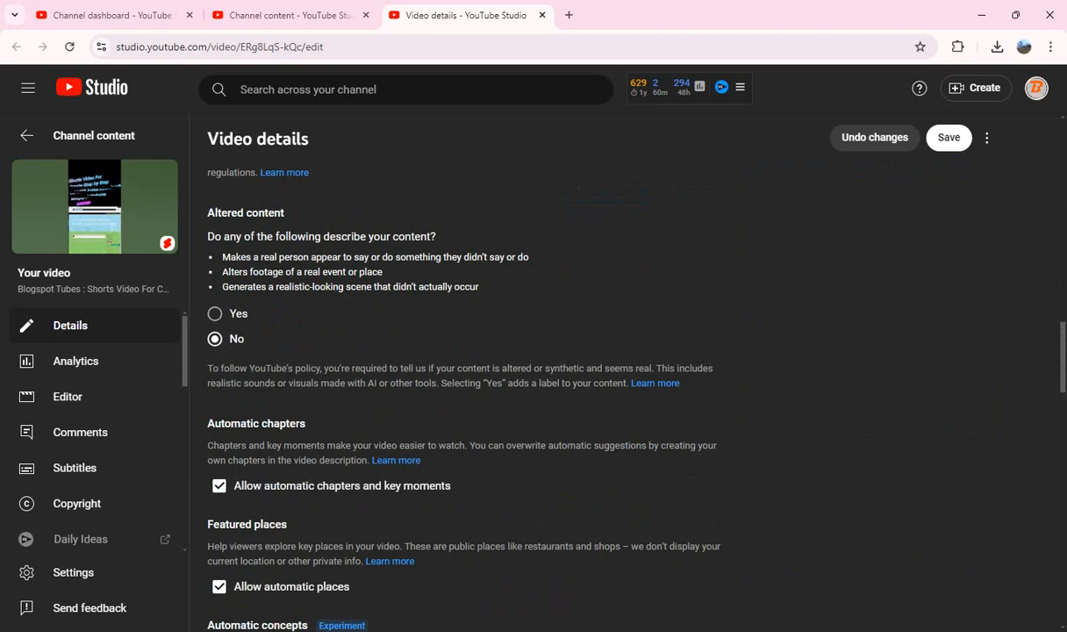
{"action": "scroll", "coordinate": [465, 377], "scroll_direction": "down", "scroll_amount": 7}
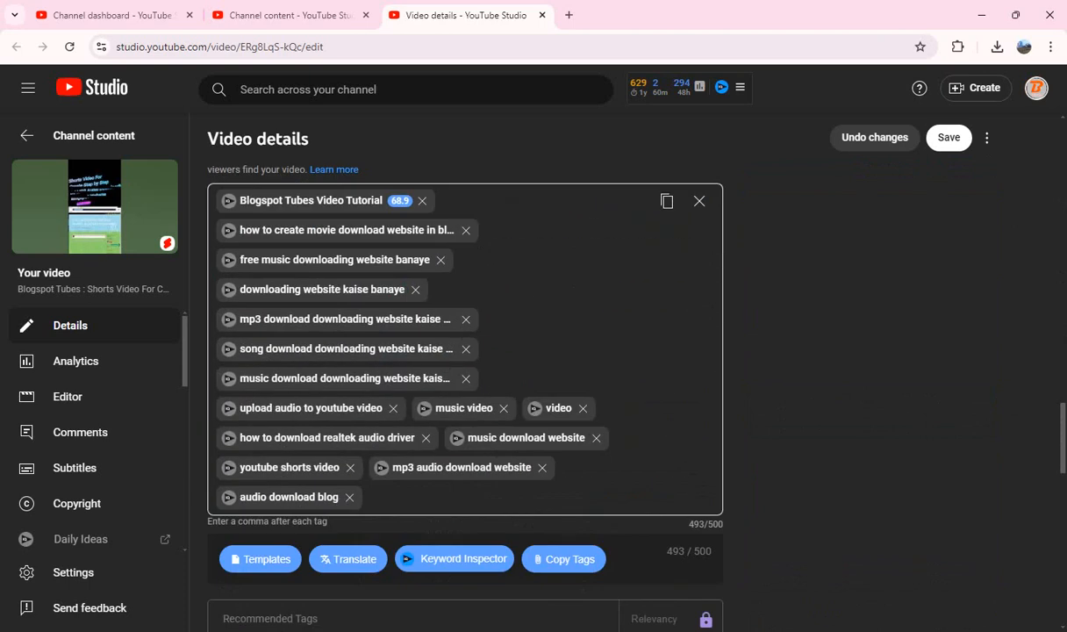
{"action": "left_click", "coordinate": [666, 200]}
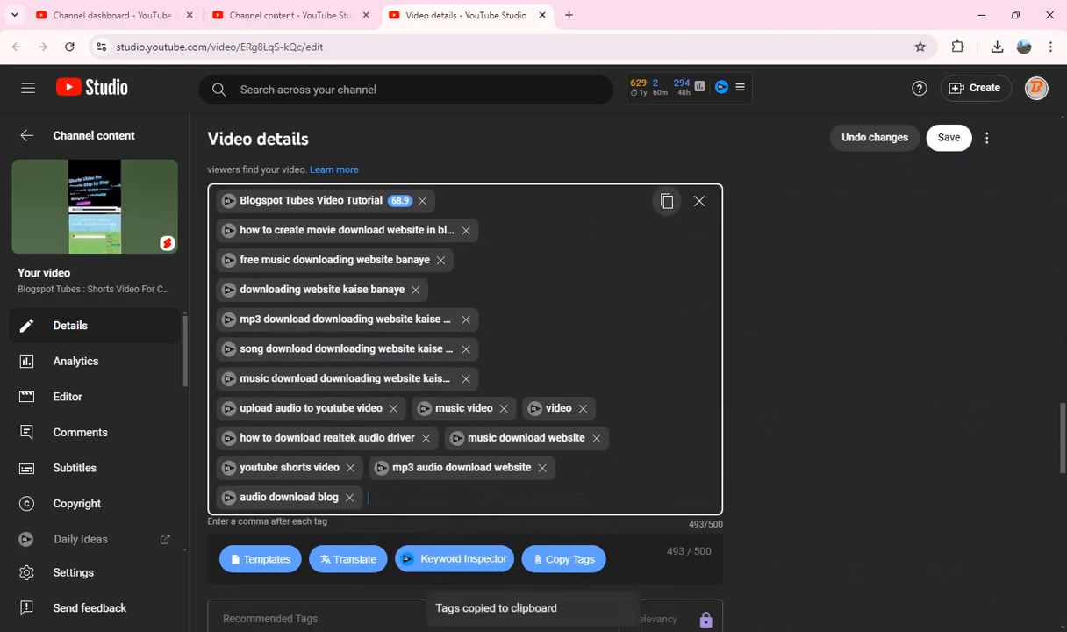
{"action": "left_click", "coordinate": [699, 201]}
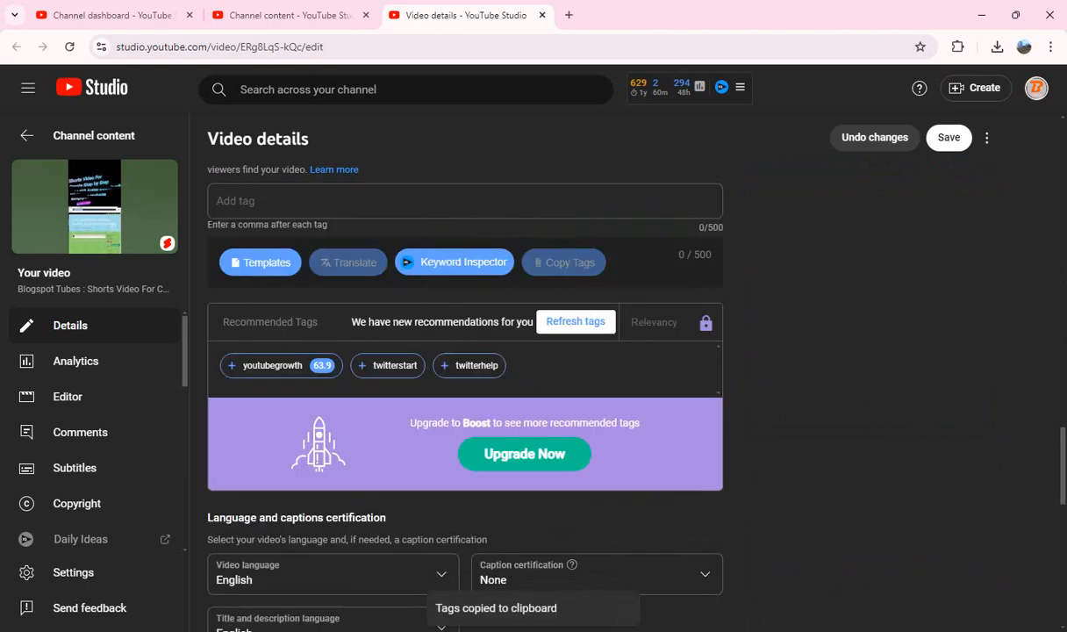
{"action": "left_click", "coordinate": [699, 201]}
{"action": "key", "text": "ctrl+v"}
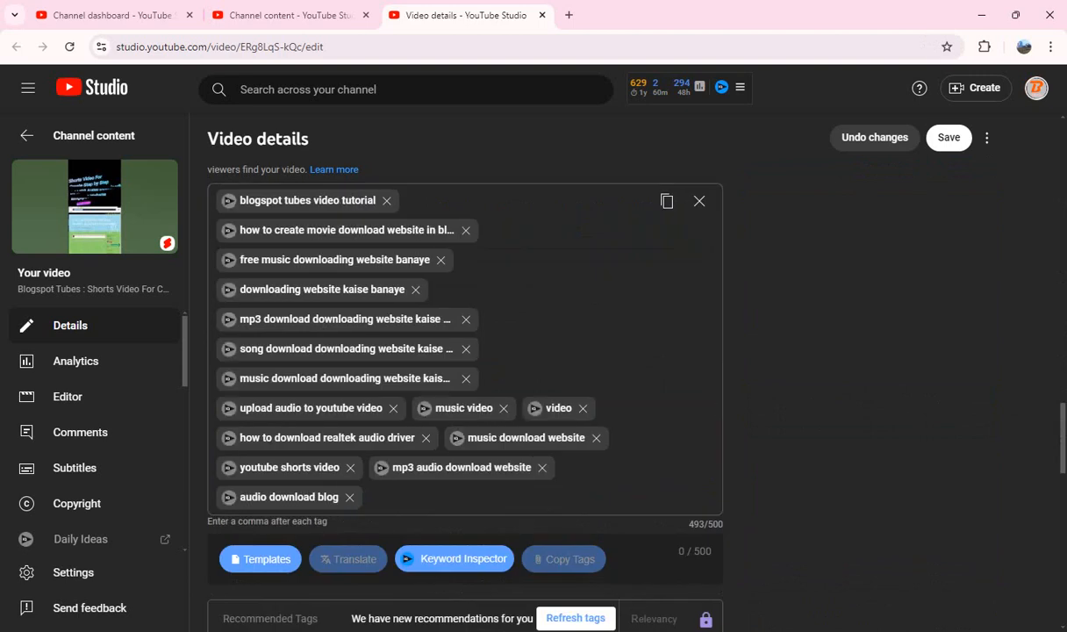
Step: Save the changes to the DJ MP3 Short and close its details page
{"action": "scroll", "coordinate": [465, 395], "scroll_direction": "down", "scroll_amount": 10}
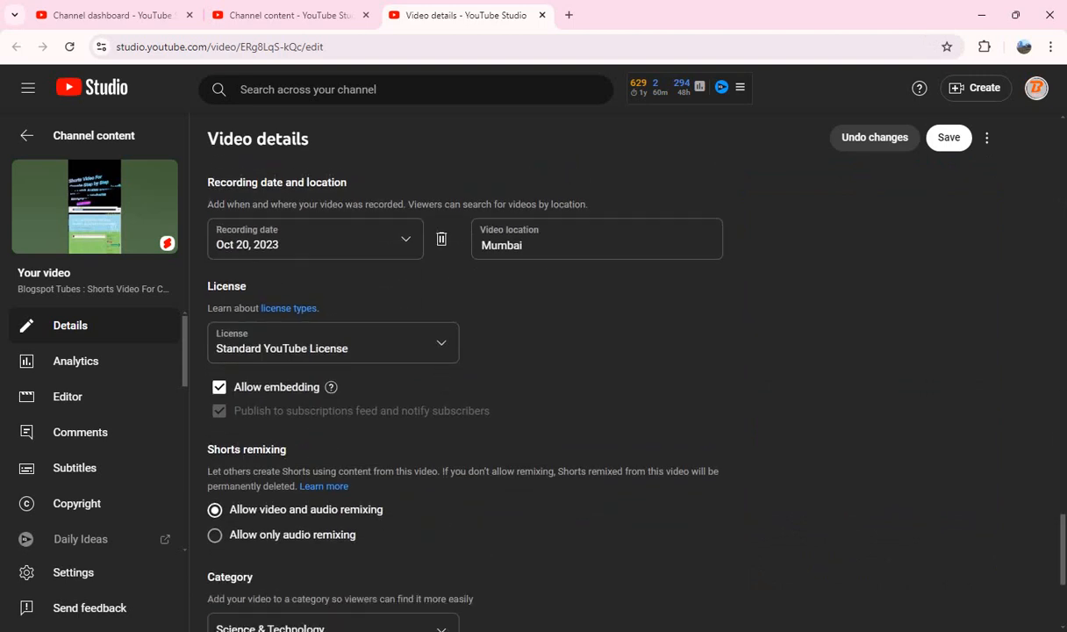
{"action": "scroll", "coordinate": [465, 395], "scroll_direction": "up", "scroll_amount": 15}
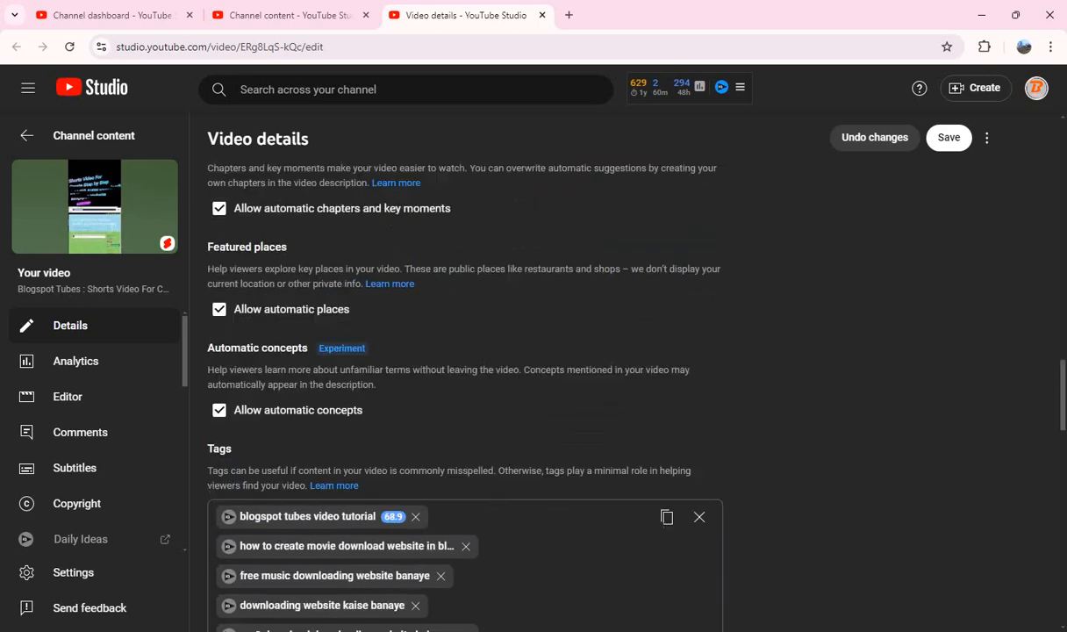
{"action": "scroll", "coordinate": [465, 395], "scroll_direction": "up", "scroll_amount": 10}
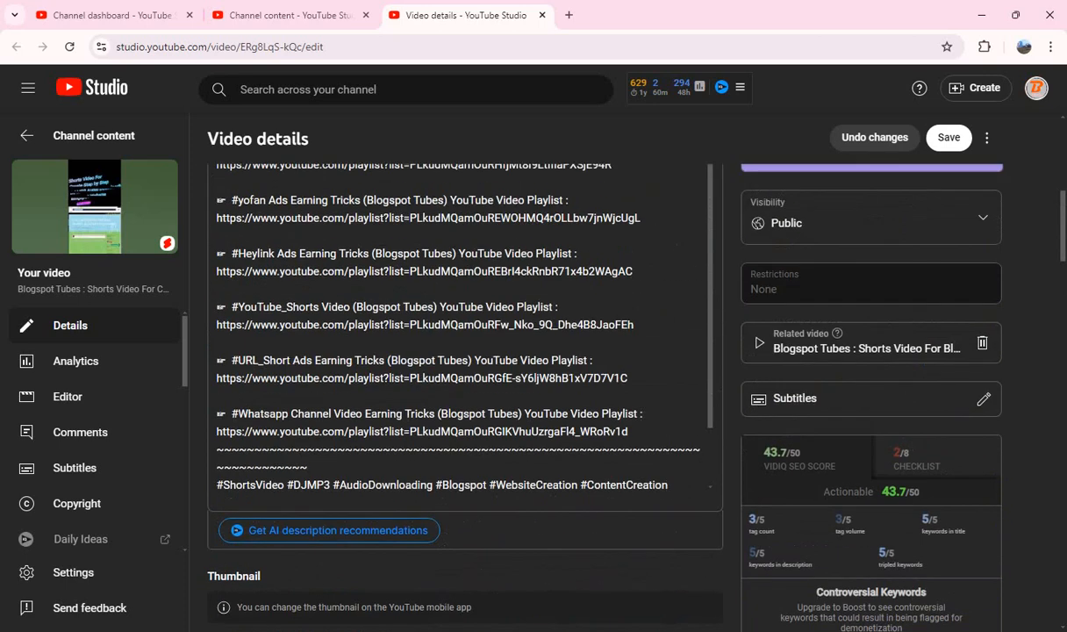
{"action": "left_click", "coordinate": [948, 138]}
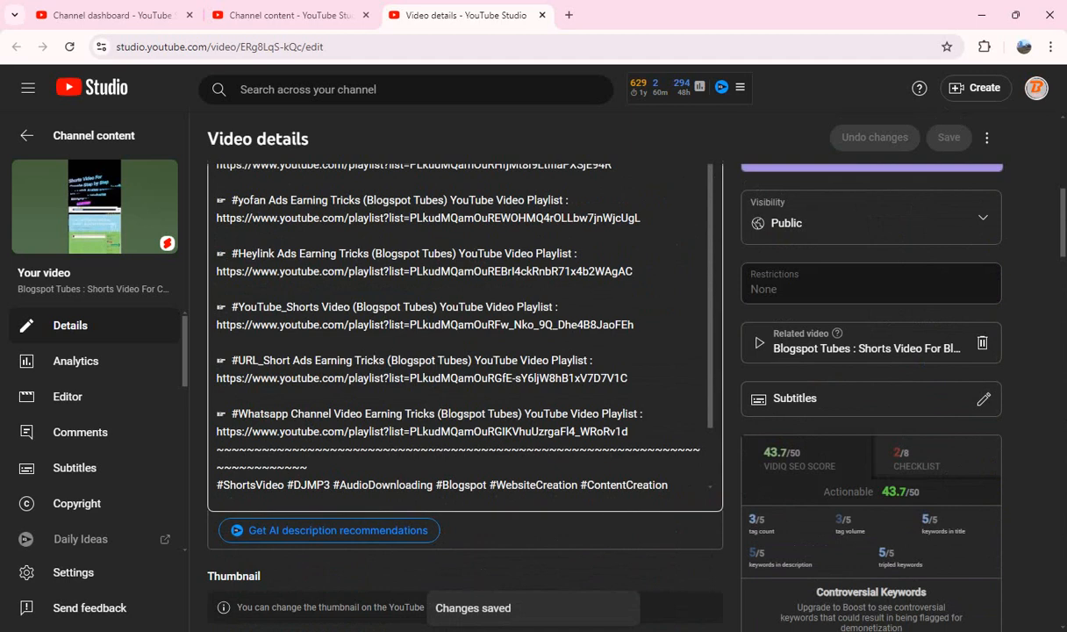
{"action": "key", "text": "ctrl+w"}
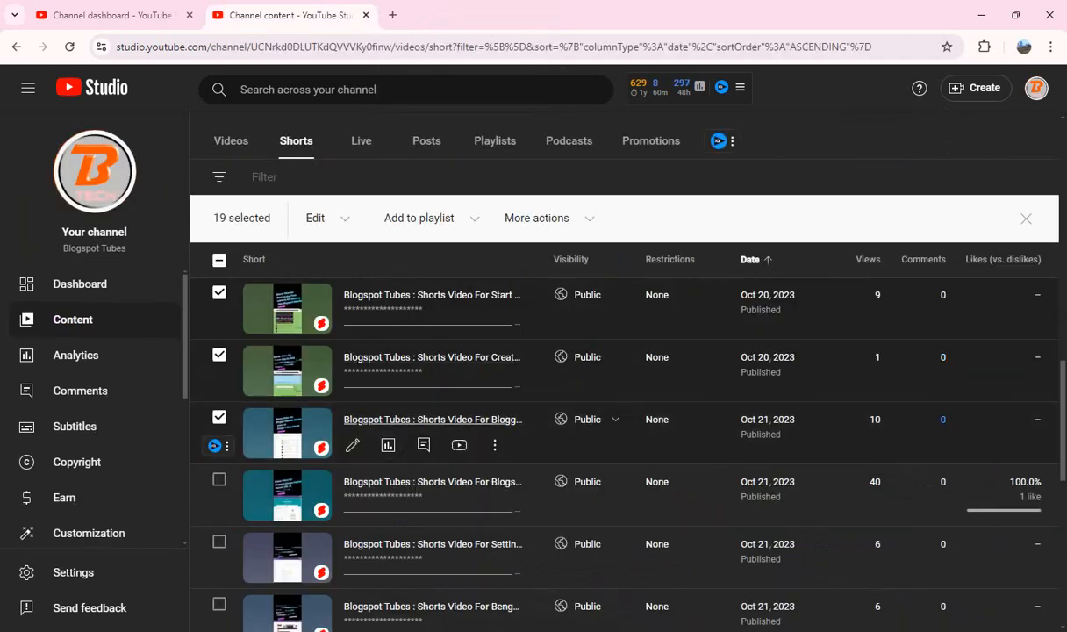
Step: Open the next Short and copy "Shorts Video For Blogger Website Search Index on Google + Bing Search" from its title into the description after "Tutorial Video :"
{"action": "left_click_drag", "start_coordinate": [422, 419], "coordinate": [444, 7]}
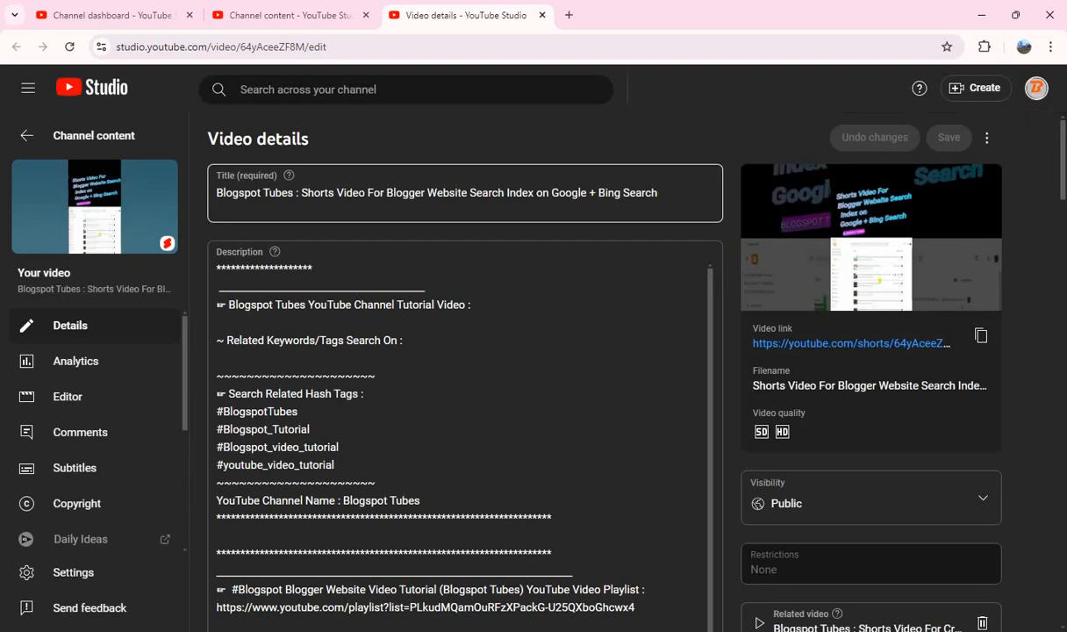
{"action": "left_click", "coordinate": [302, 193]}
{"action": "key", "text": "shift+End"}
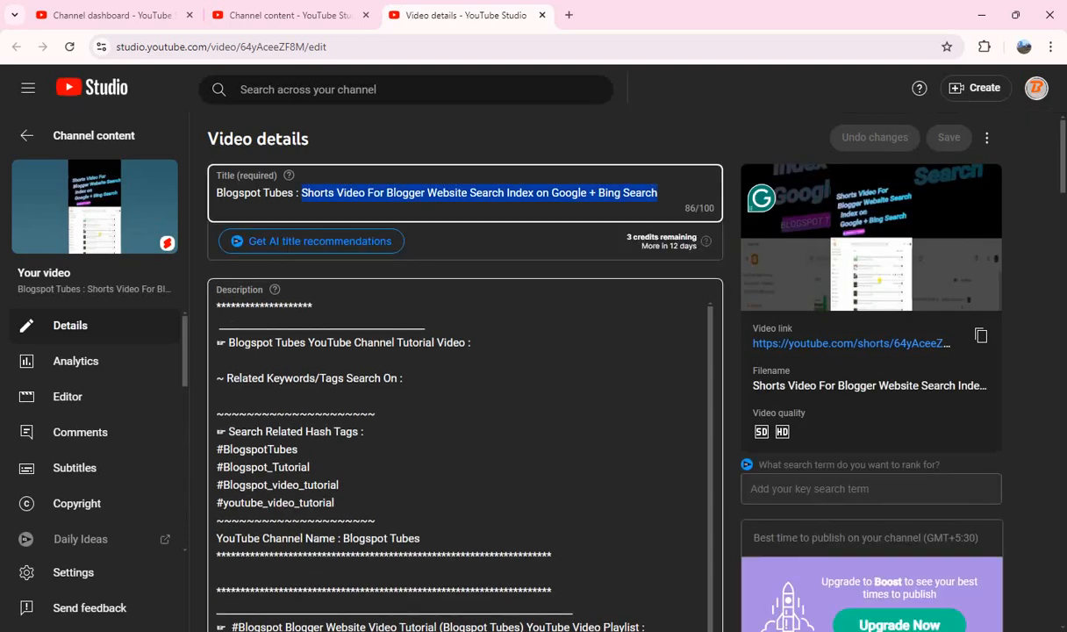
{"action": "left_click", "coordinate": [474, 343]}
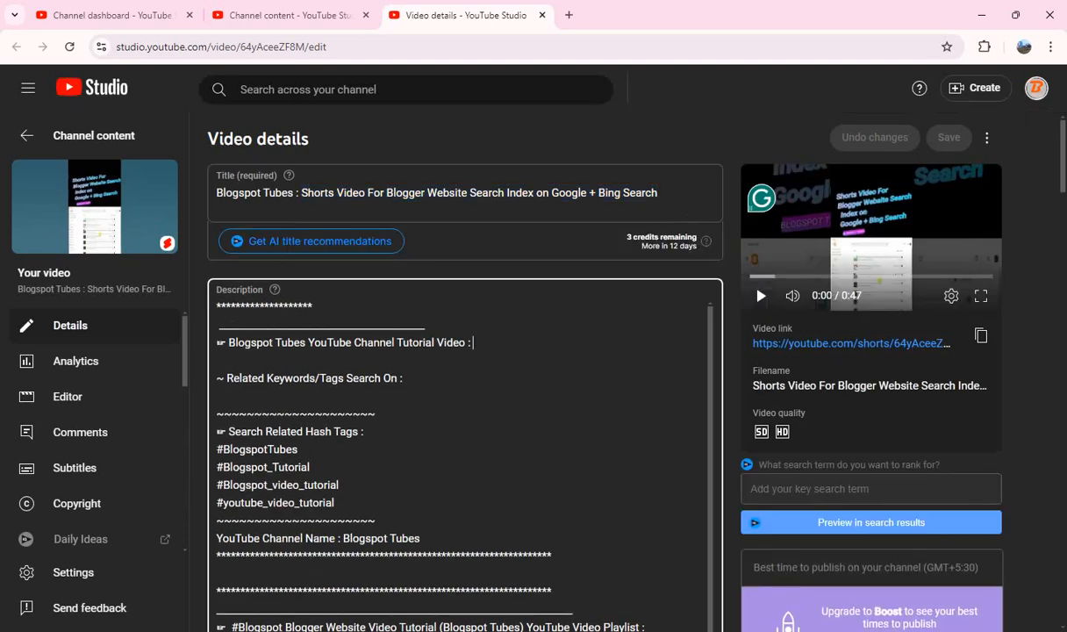
{"action": "key", "text": "ctrl+v"}
Step: Paste the prepared hashtags starting with #ShortsVideo #Blogger #SearchIndexing #Google #Bing #SEO #WebsiteOptimization on a new line at the description's end
{"action": "scroll", "coordinate": [465, 439], "scroll_direction": "down", "scroll_amount": 10}
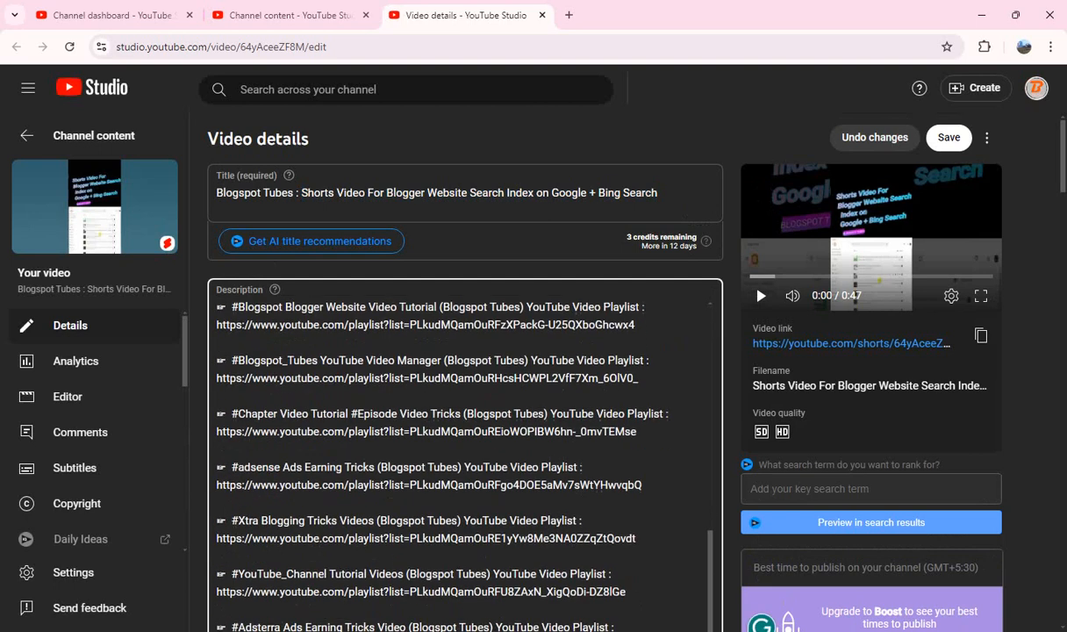
{"action": "scroll", "coordinate": [465, 395], "scroll_direction": "down", "scroll_amount": 3}
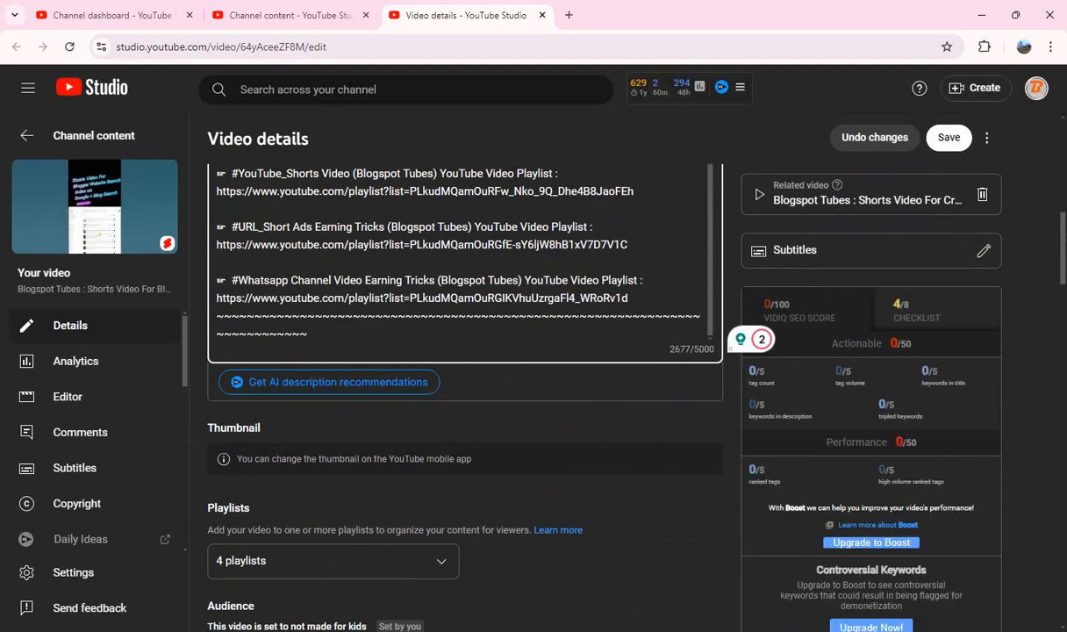
{"action": "key", "text": "ctrl+v"}
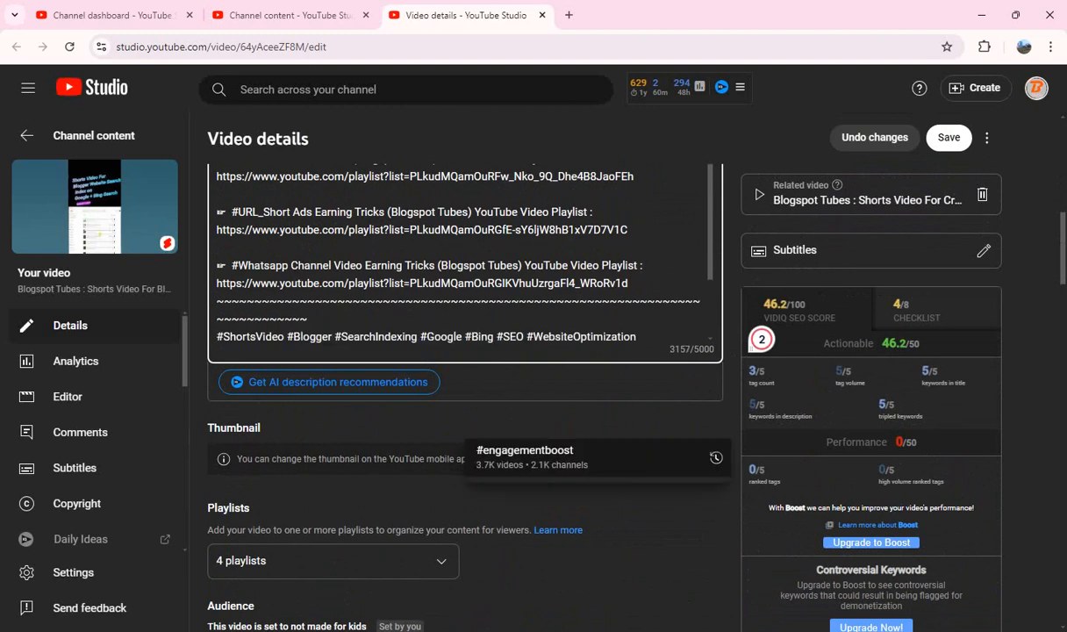
{"action": "left_click", "coordinate": [579, 507]}
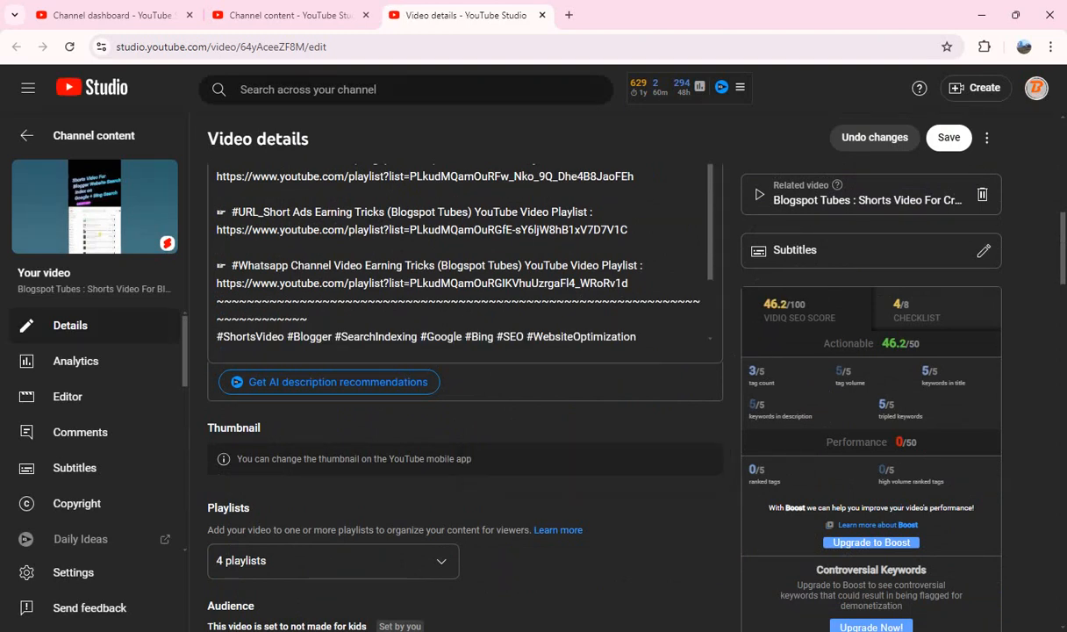
Step: Copy all tags of the Google + Bing Search Short, clear the tag list, and paste the same tags back in
{"action": "scroll", "coordinate": [525, 429], "scroll_direction": "down", "scroll_amount": 6}
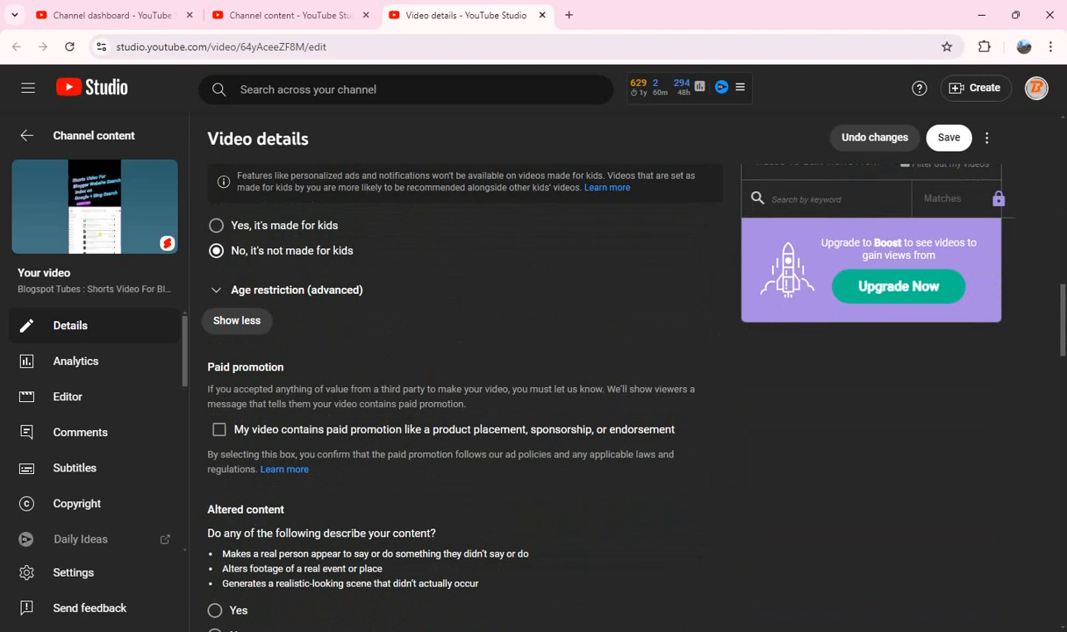
{"action": "scroll", "coordinate": [525, 429], "scroll_direction": "down", "scroll_amount": 3}
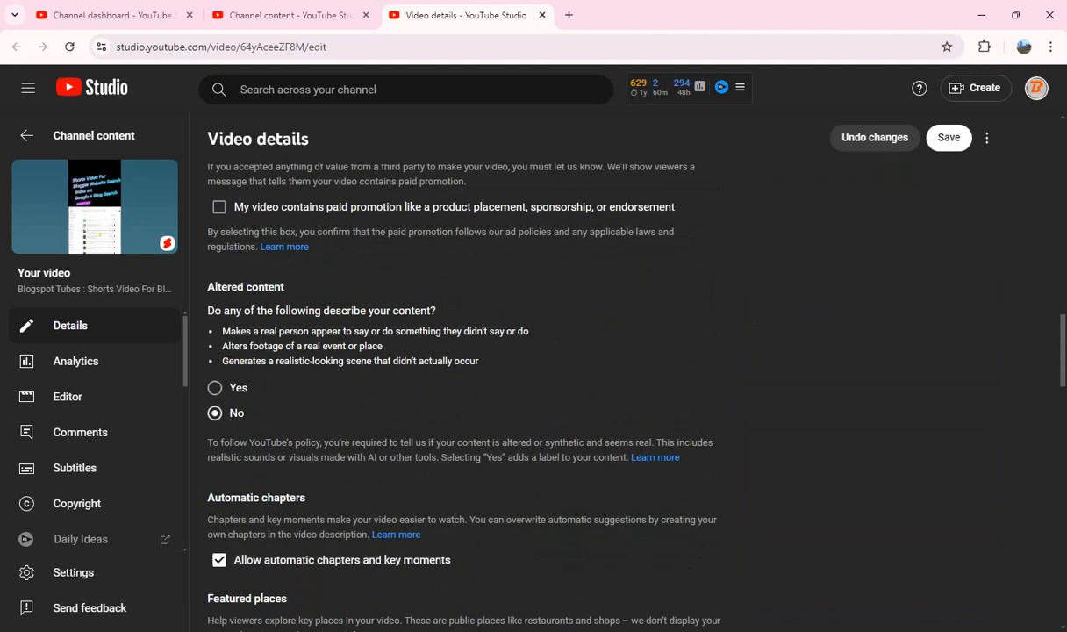
{"action": "scroll", "coordinate": [666, 280], "scroll_direction": "down", "scroll_amount": 7}
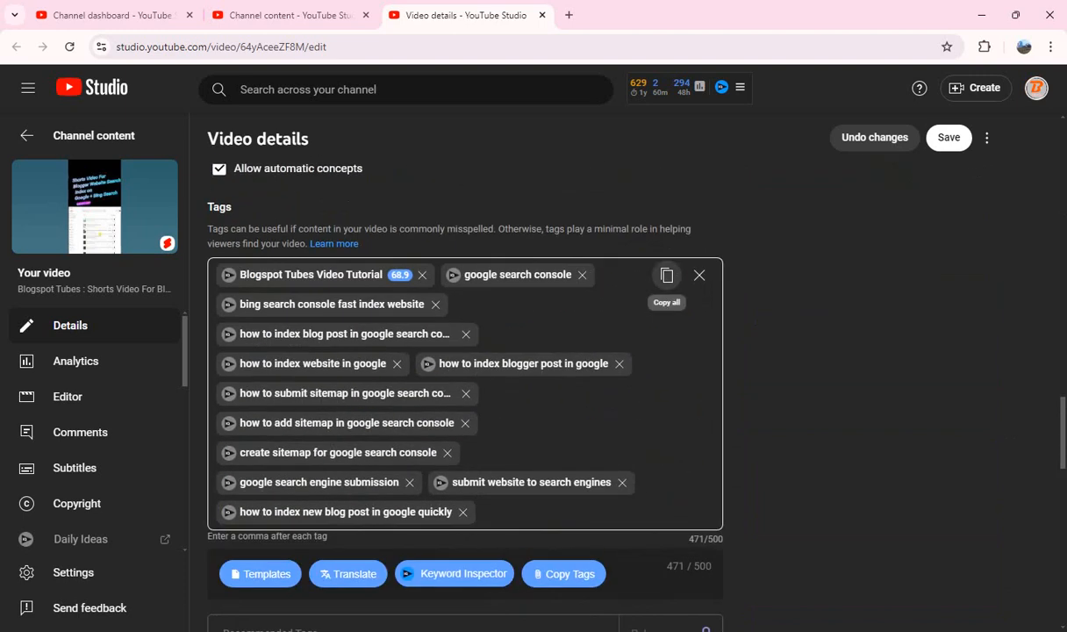
{"action": "left_click", "coordinate": [667, 275]}
{"action": "left_click", "coordinate": [699, 275]}
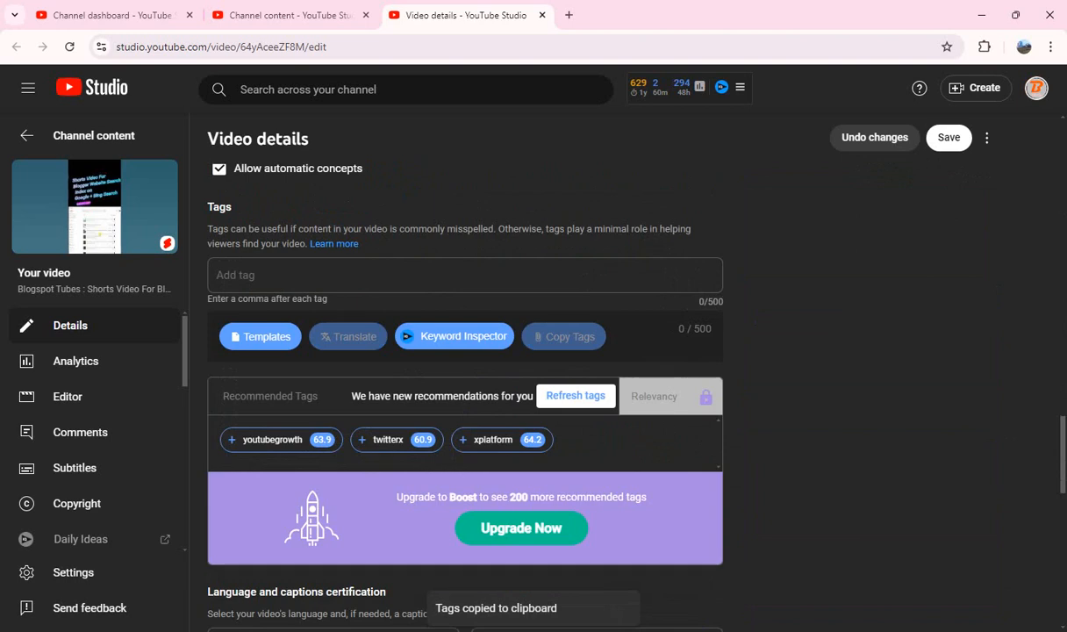
{"action": "key", "text": "ctrl+v"}
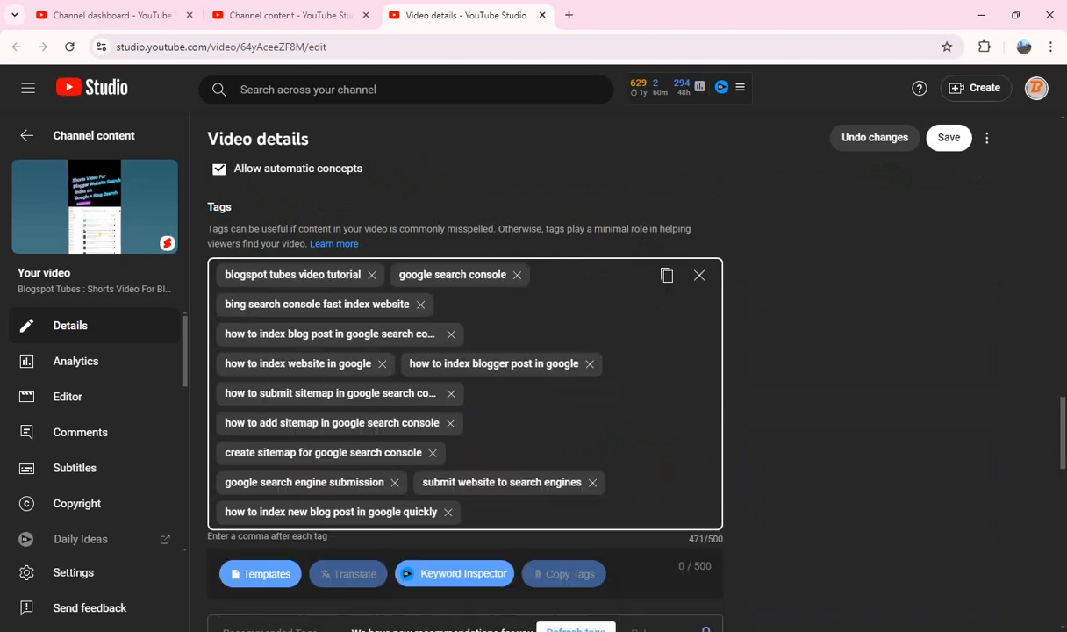
Step: Save the changes to the Google + Bing Search Short and close its details page
{"action": "scroll", "coordinate": [465, 395], "scroll_direction": "down", "scroll_amount": 5}
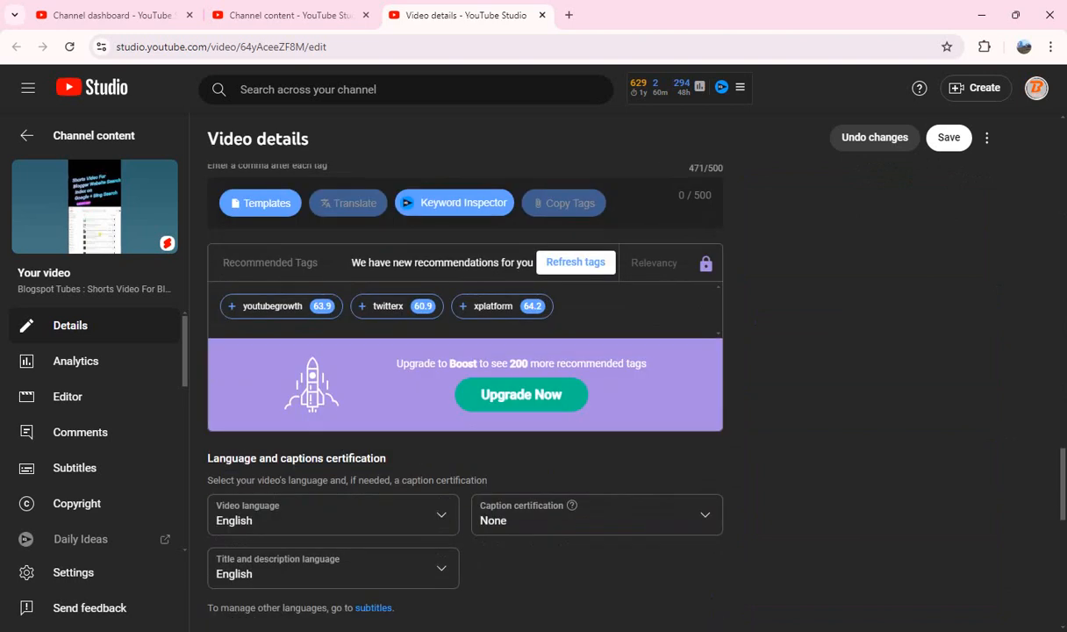
{"action": "scroll", "coordinate": [465, 395], "scroll_direction": "down", "scroll_amount": 5}
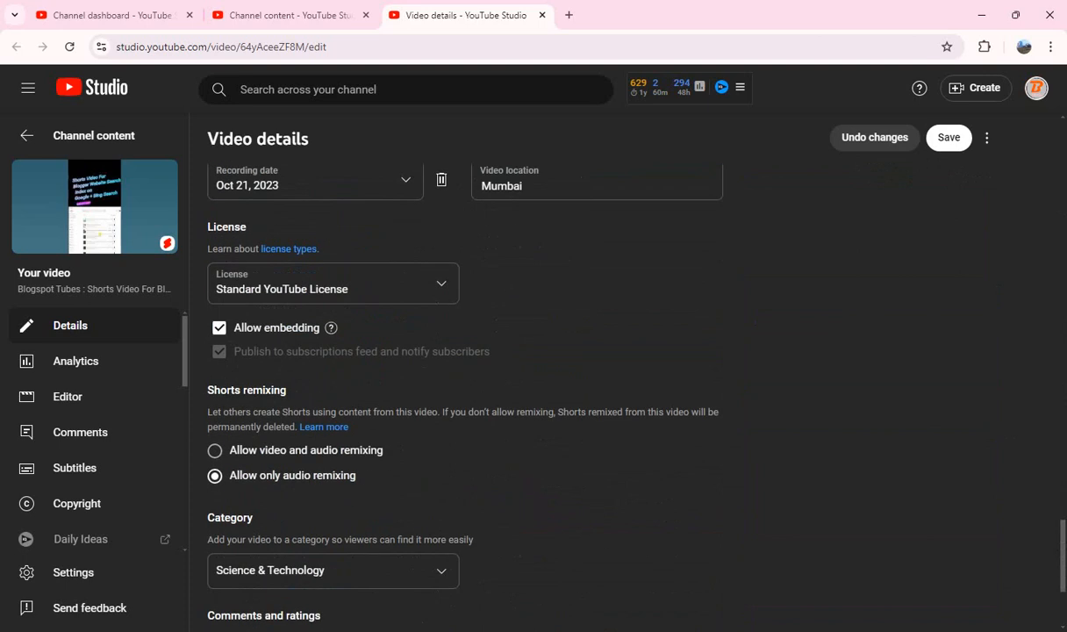
{"action": "scroll", "coordinate": [465, 395], "scroll_direction": "up", "scroll_amount": 10}
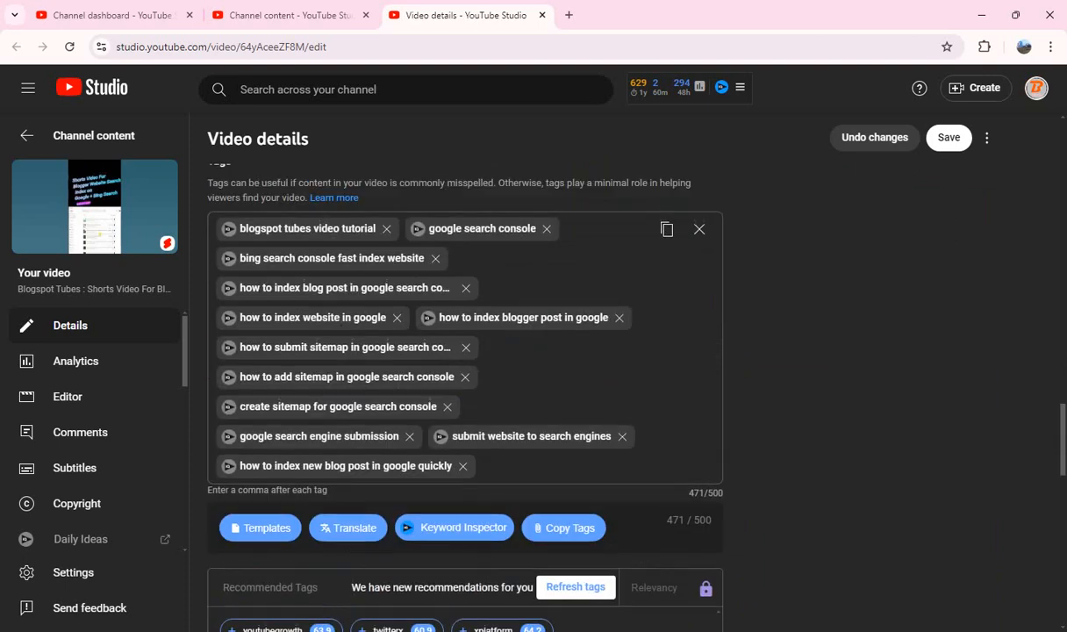
{"action": "scroll", "coordinate": [465, 395], "scroll_direction": "up", "scroll_amount": 10}
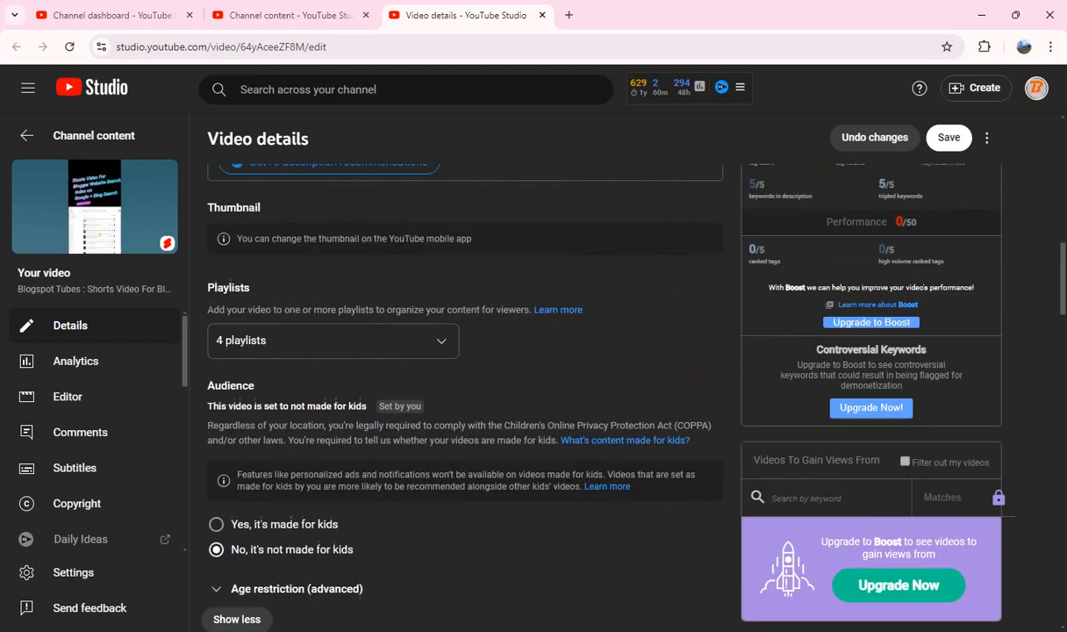
{"action": "scroll", "coordinate": [465, 351], "scroll_direction": "up", "scroll_amount": 5}
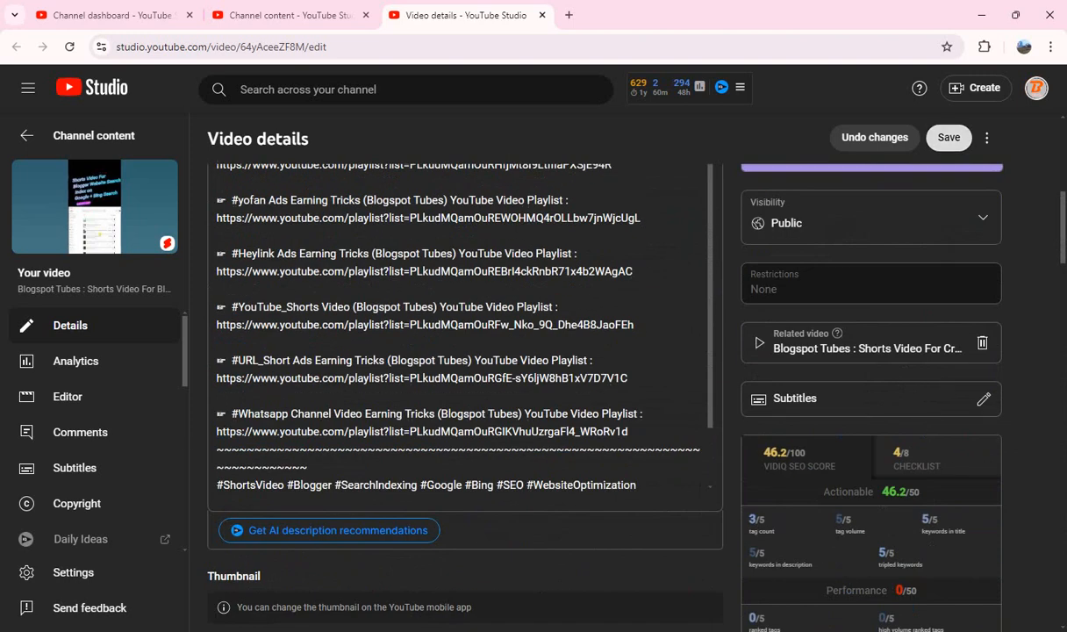
{"action": "left_click", "coordinate": [949, 138]}
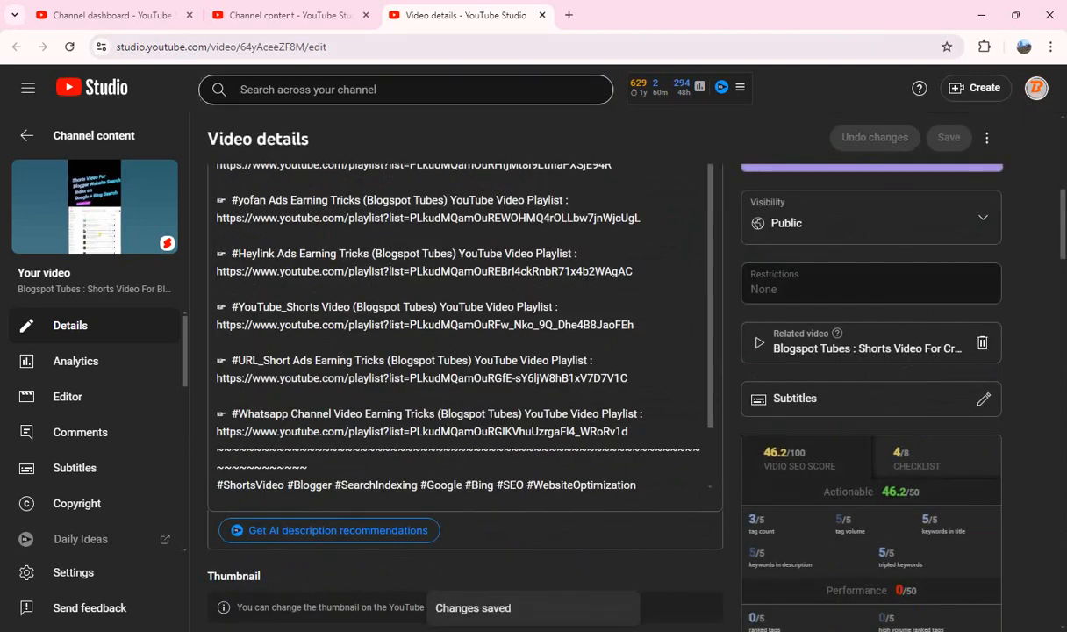
{"action": "left_click", "coordinate": [542, 15]}
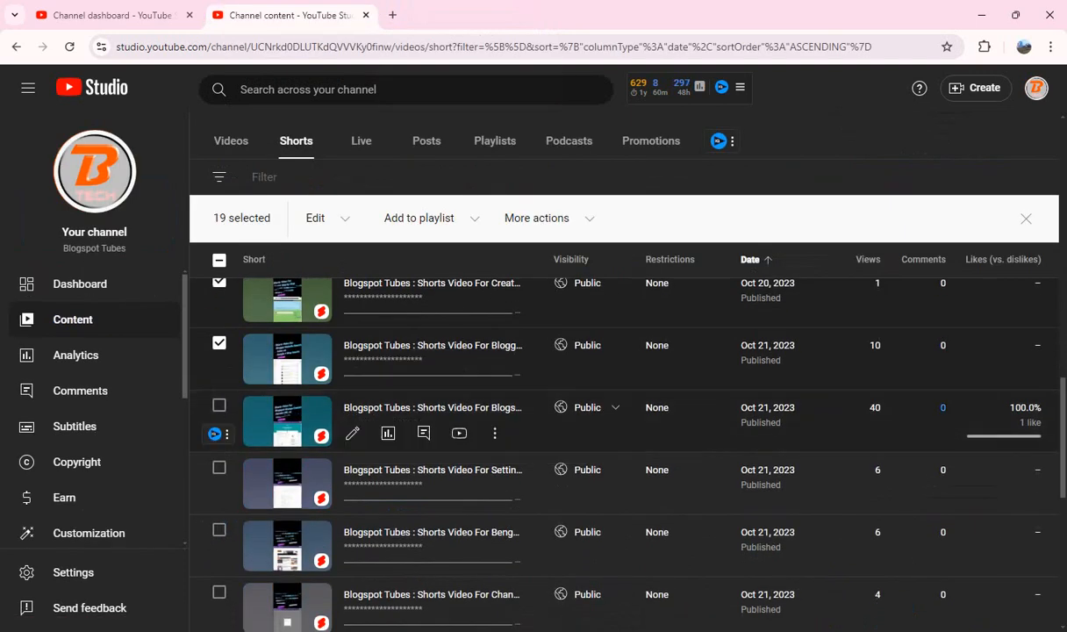
Step: Open the next Short and copy "Shorts Video For Blogspot Change Custom Domain URL on Blog Address" from its title into the description after "Tutorial Video :"
{"action": "left_click_drag", "start_coordinate": [432, 407], "coordinate": [475, 7]}
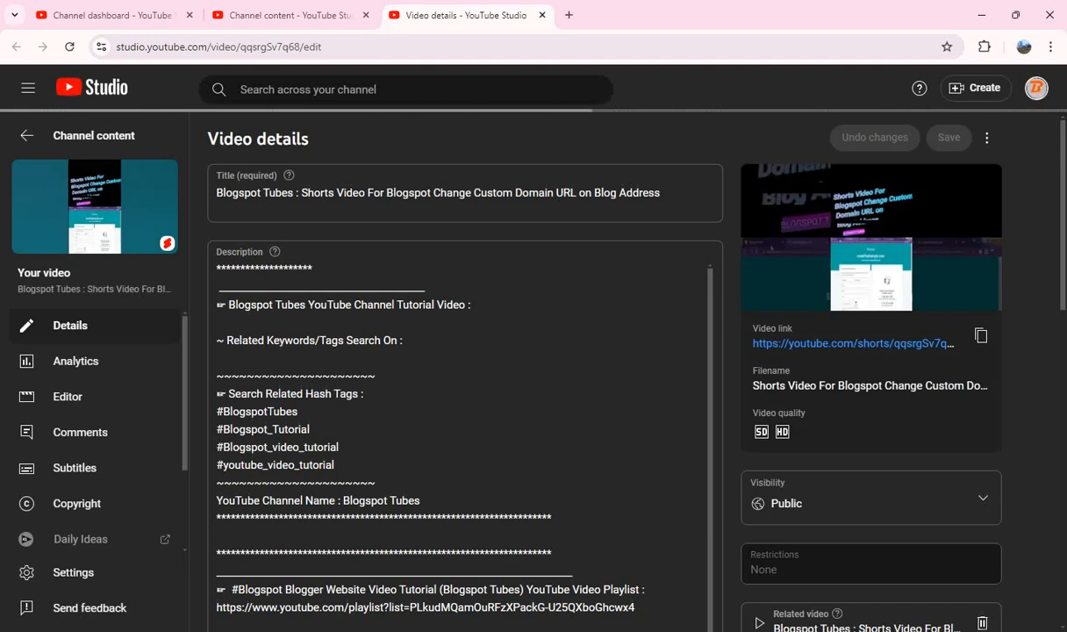
{"action": "scroll", "coordinate": [465, 395], "scroll_direction": "down", "scroll_amount": 5}
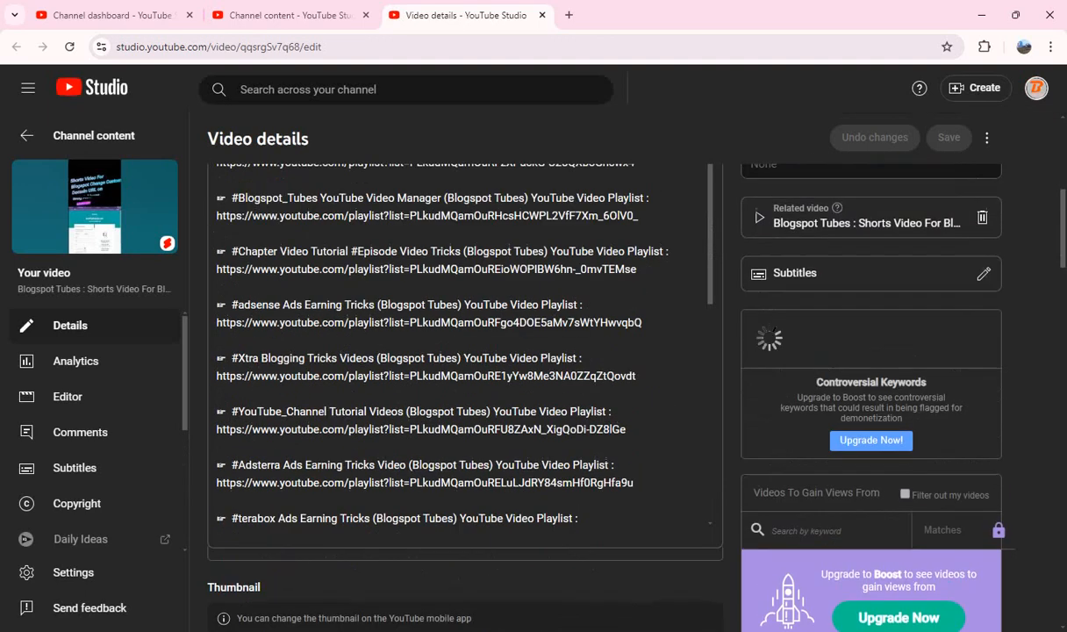
{"action": "scroll", "coordinate": [465, 351], "scroll_direction": "down", "scroll_amount": 2}
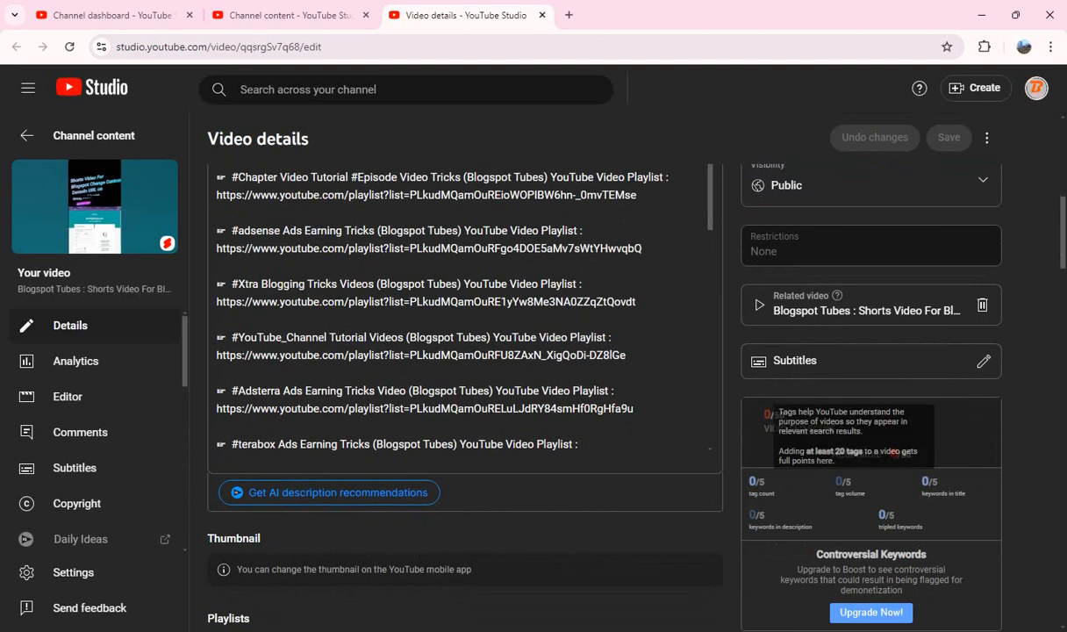
{"action": "scroll", "coordinate": [465, 395], "scroll_direction": "up", "scroll_amount": 10}
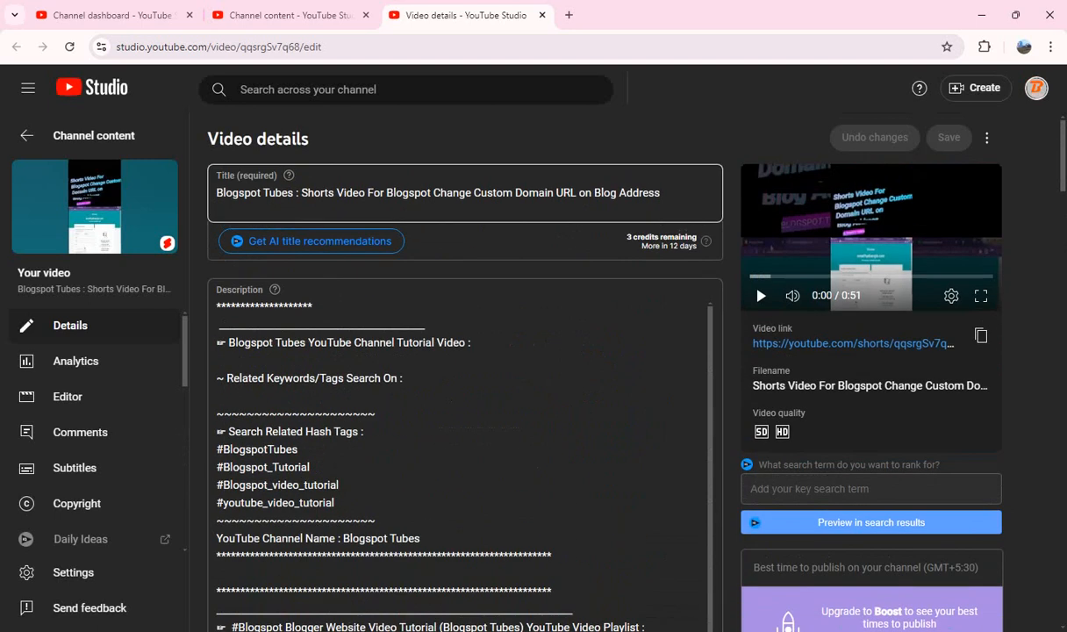
{"action": "left_click_drag", "start_coordinate": [301, 192], "coordinate": [660, 193]}
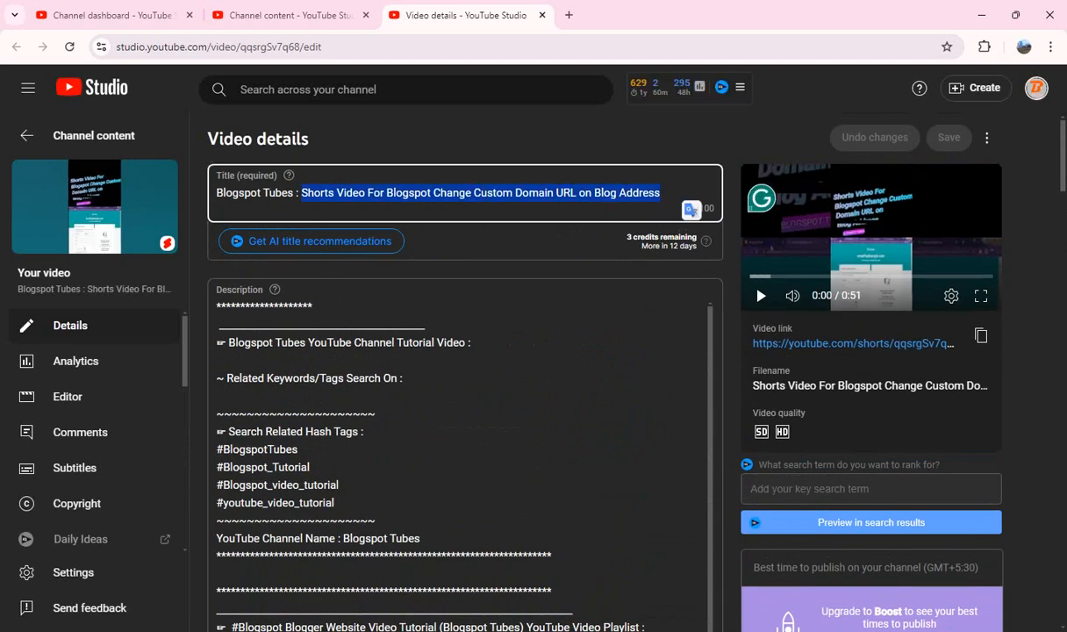
{"action": "key", "text": "ctrl+c"}
{"action": "left_click", "coordinate": [474, 342]}
{"action": "key", "text": "ctrl+v"}
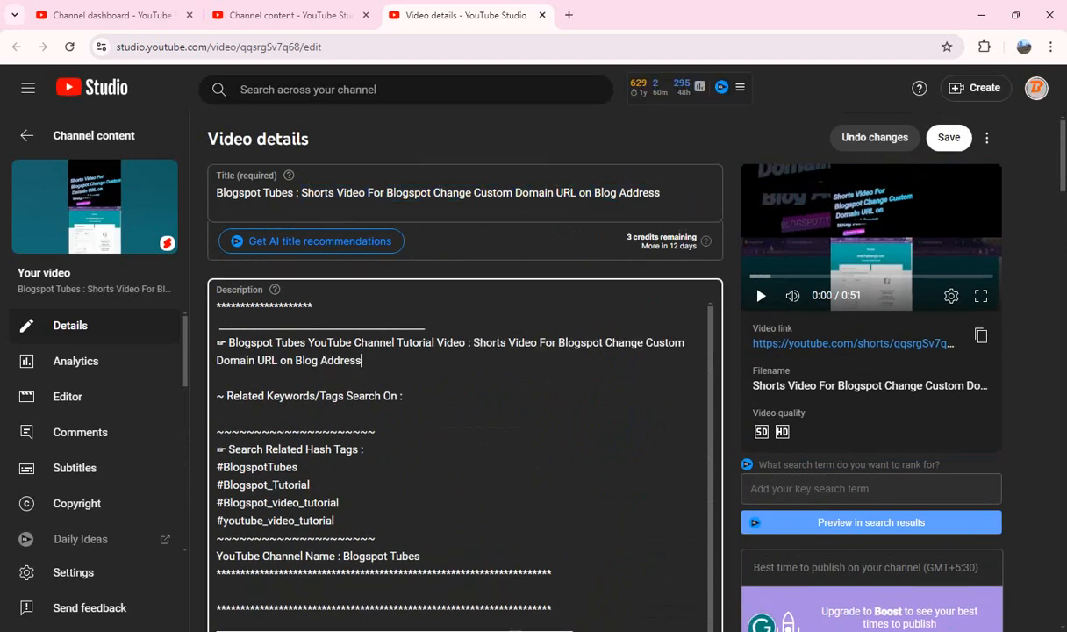
Step: Paste the prepared hashtags starting with #ShortsVideo #Blogspot #CustomDomain #URLChange #WebsiteSetup #BloggerTips on a new line at the description's end
{"action": "scroll", "coordinate": [473, 421], "scroll_direction": "down", "scroll_amount": 10}
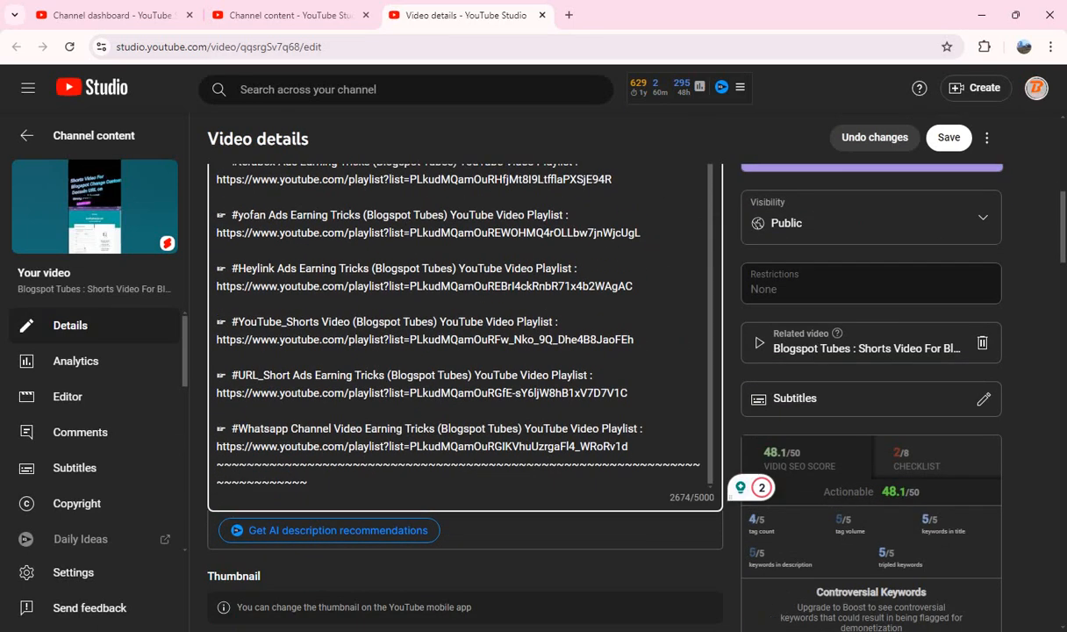
{"action": "key", "text": "Return"}
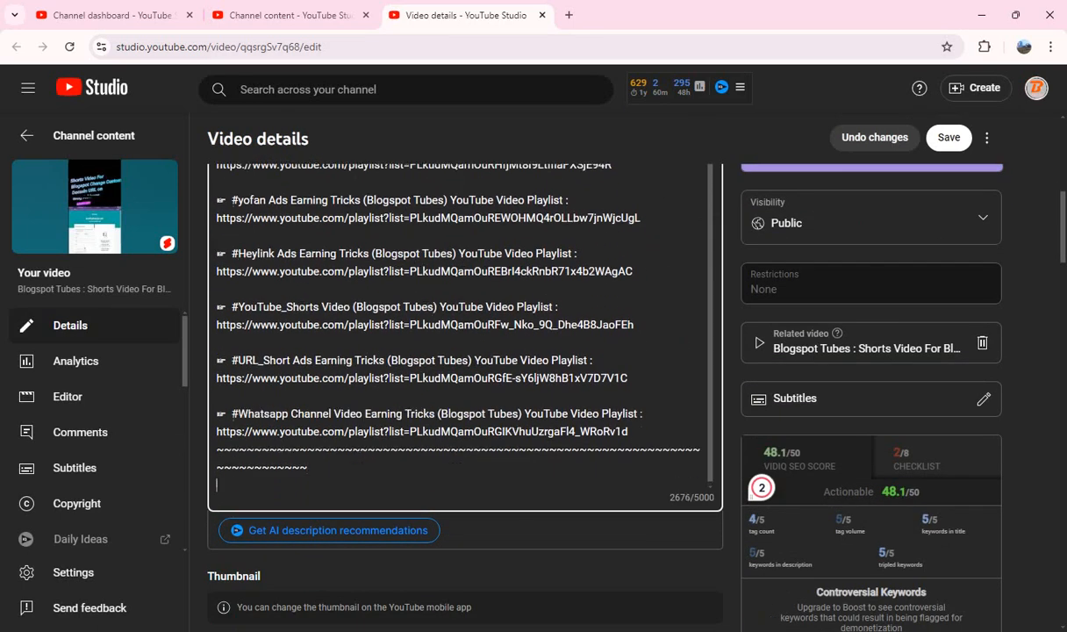
{"action": "key", "text": "ctrl+v"}
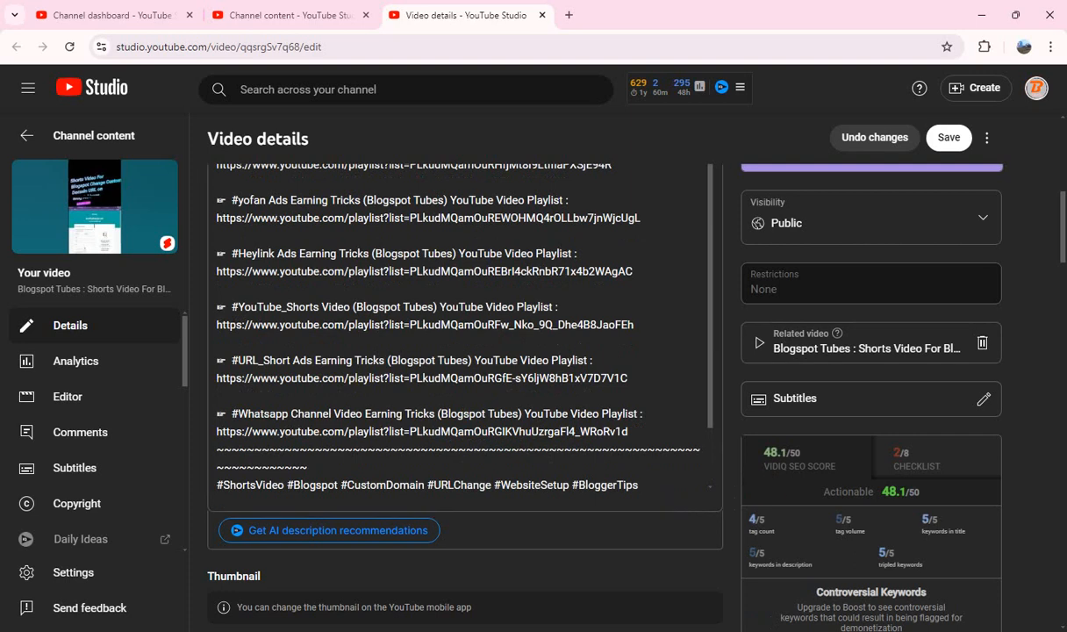
Step: Copy all tags of the Custom Domain Short, clear the tag list, and paste the same tags back in
{"action": "scroll", "coordinate": [465, 337], "scroll_direction": "down", "scroll_amount": 4}
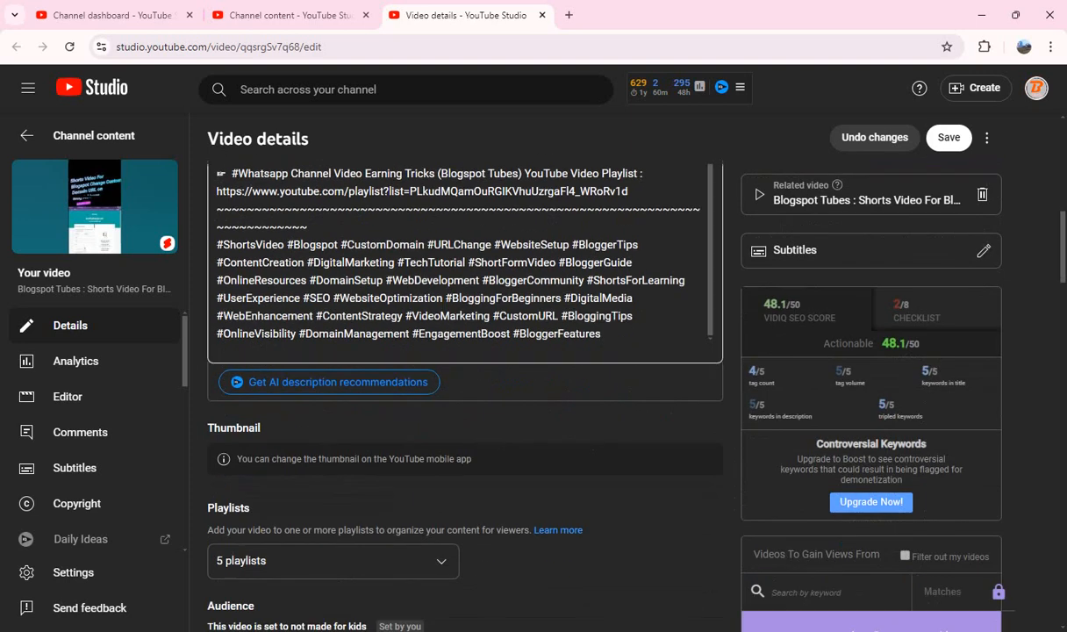
{"action": "scroll", "coordinate": [465, 351], "scroll_direction": "down", "scroll_amount": 8}
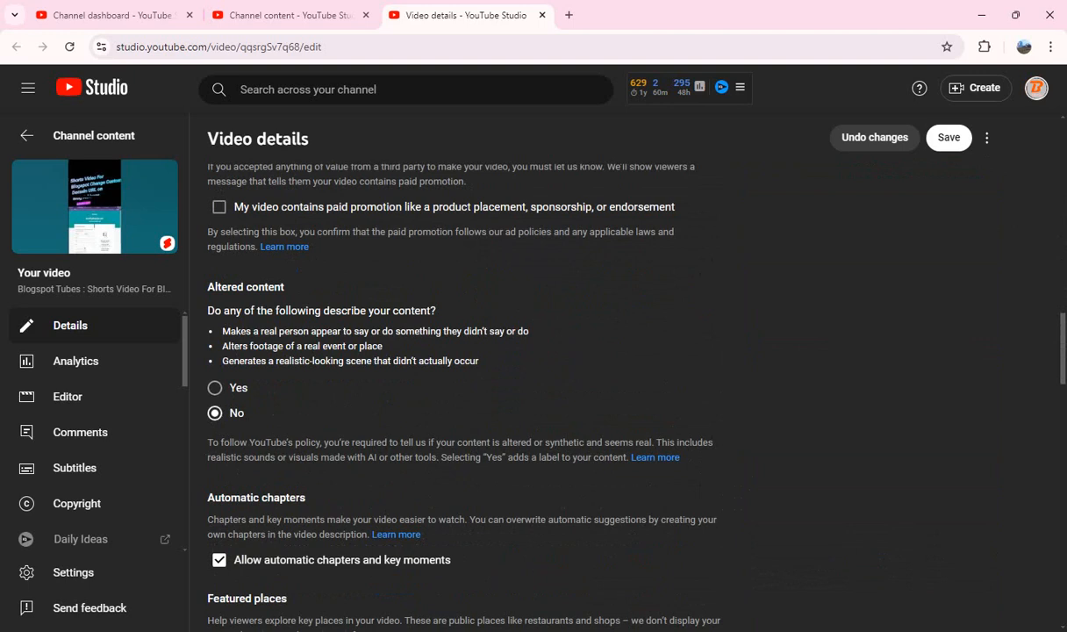
{"action": "scroll", "coordinate": [699, 275], "scroll_direction": "down", "scroll_amount": 7}
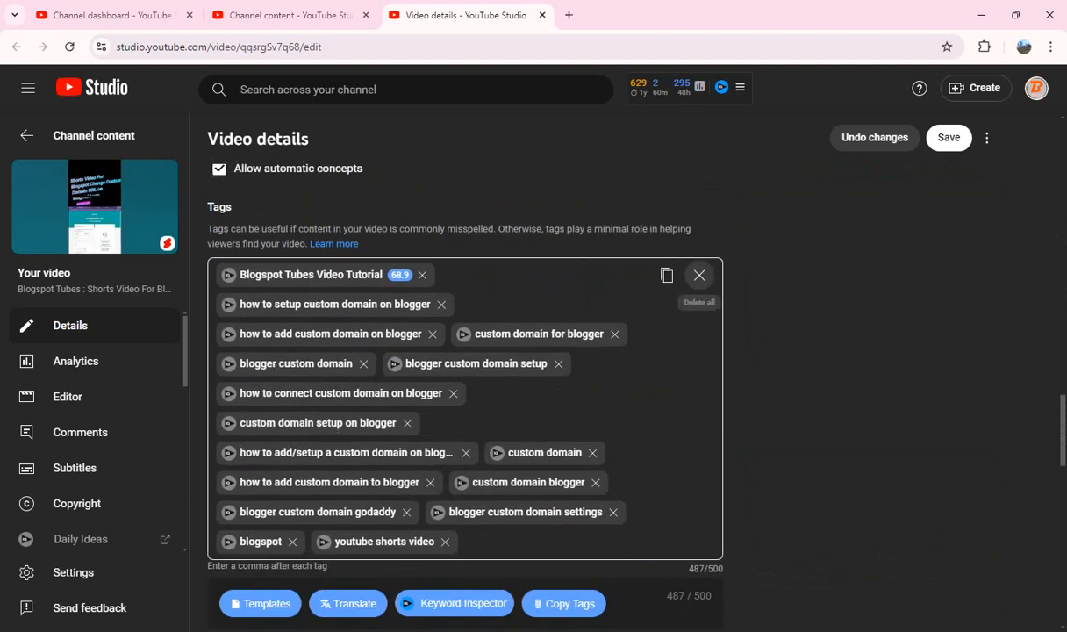
{"action": "left_click", "coordinate": [666, 275]}
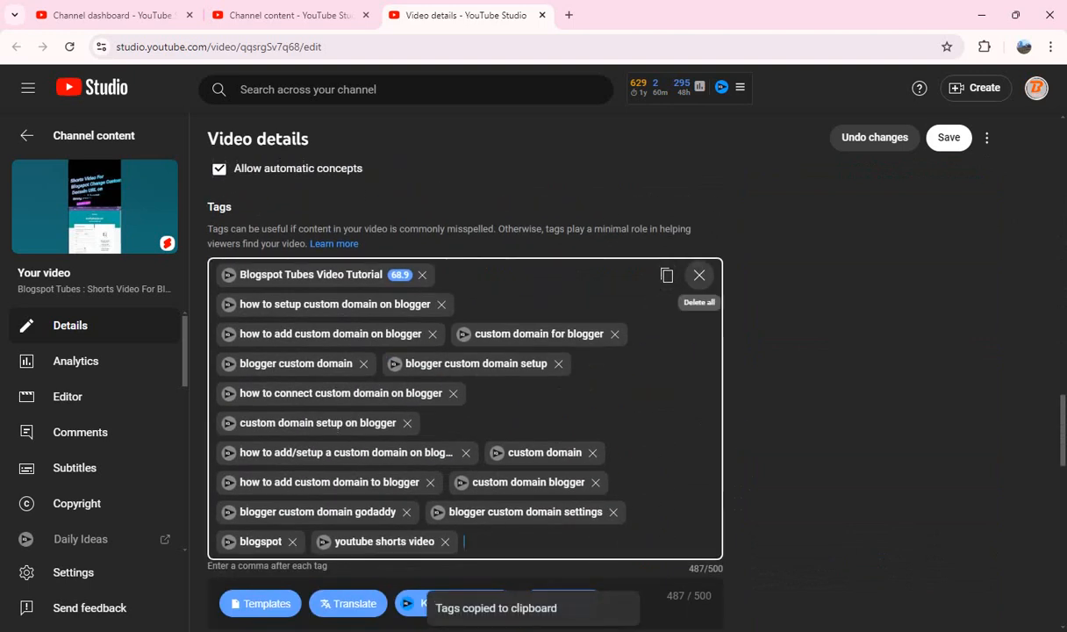
{"action": "left_click", "coordinate": [699, 275]}
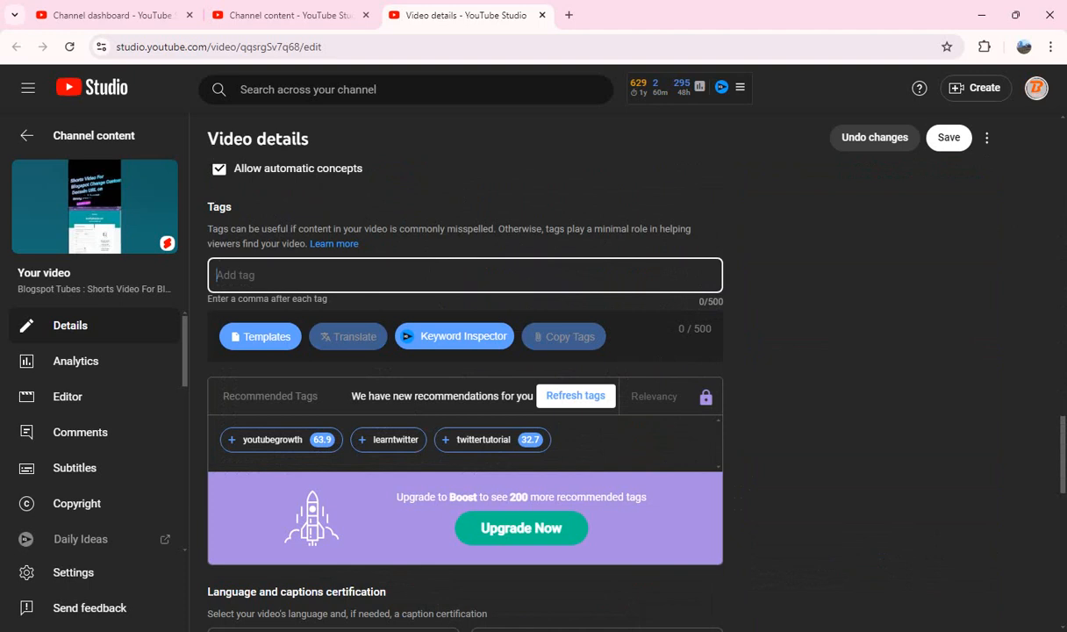
{"action": "key", "text": "ctrl+v"}
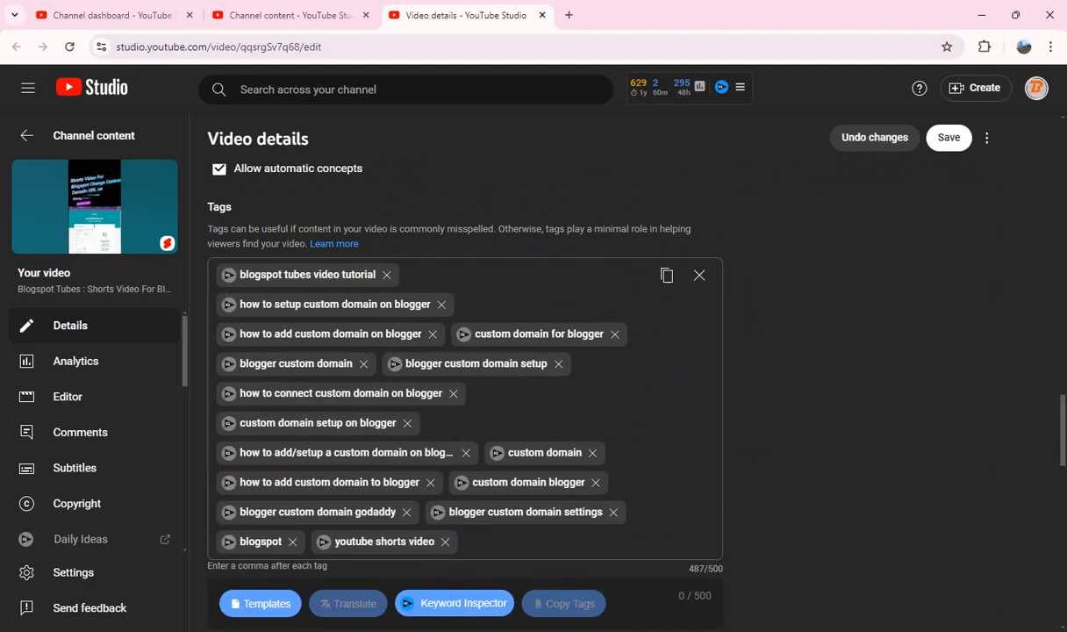
Step: Set the Custom Domain Short's remixing option to "Allow only audio remixing"
{"action": "scroll", "coordinate": [465, 394], "scroll_direction": "down", "scroll_amount": 10}
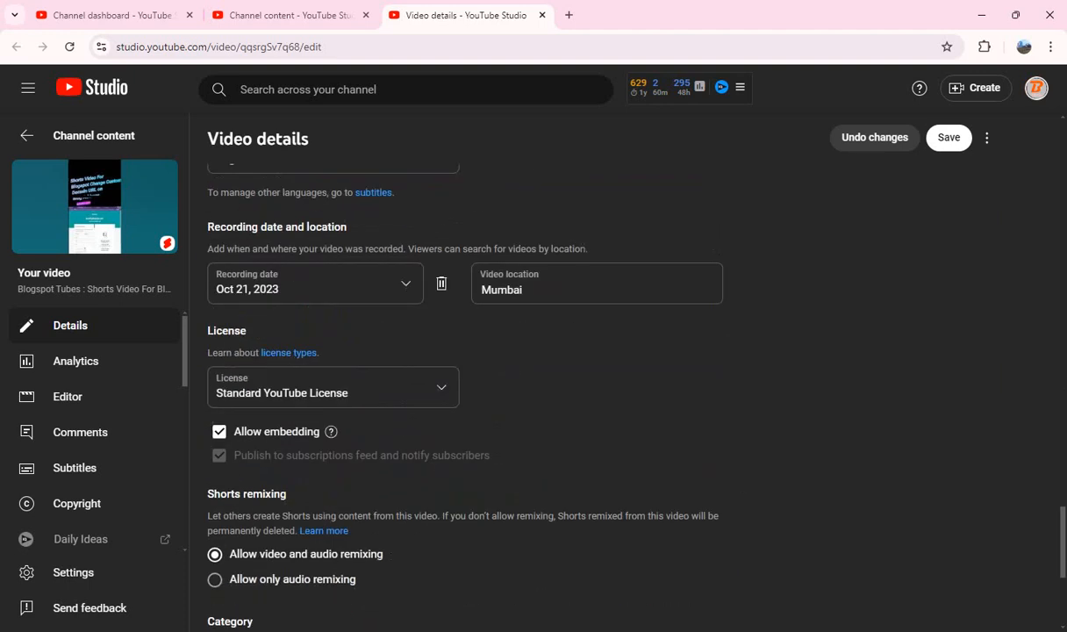
{"action": "scroll", "coordinate": [465, 394], "scroll_direction": "down", "scroll_amount": 3}
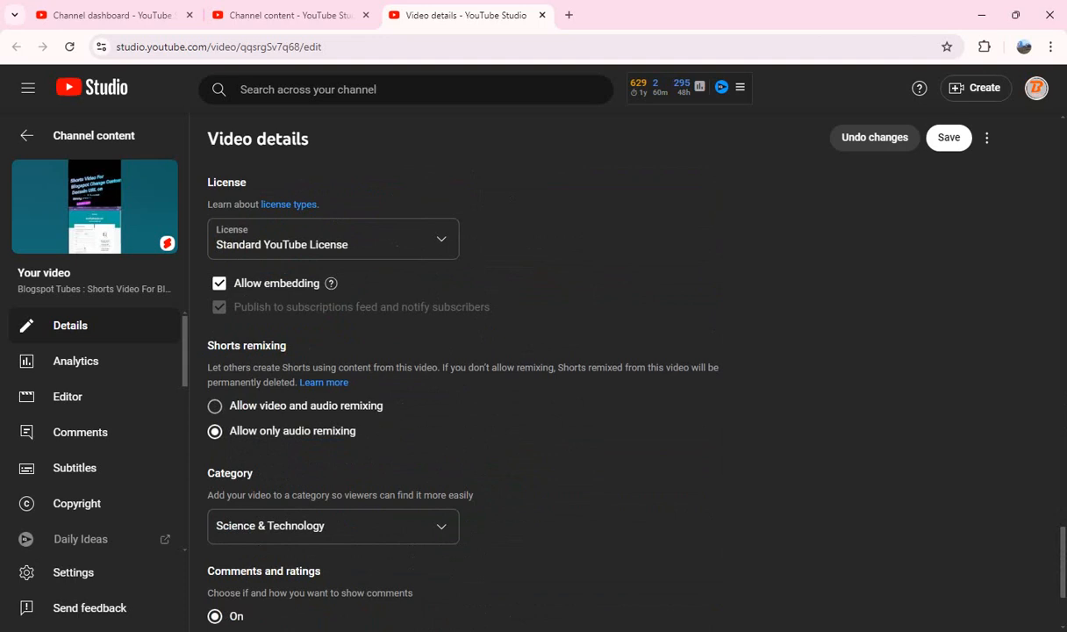
Step: Save the changes to the Custom Domain Short and close its details page
{"action": "scroll", "coordinate": [465, 395], "scroll_direction": "up", "scroll_amount": 4}
{"action": "scroll", "coordinate": [255, 378], "scroll_direction": "up", "scroll_amount": 15}
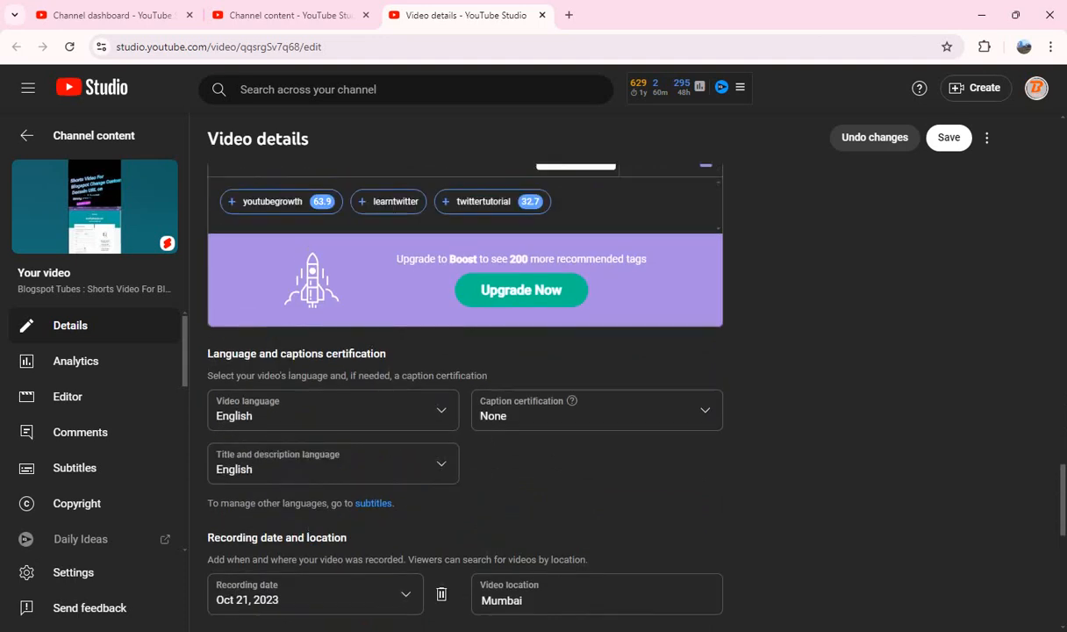
{"action": "scroll", "coordinate": [255, 377], "scroll_direction": "up", "scroll_amount": 15}
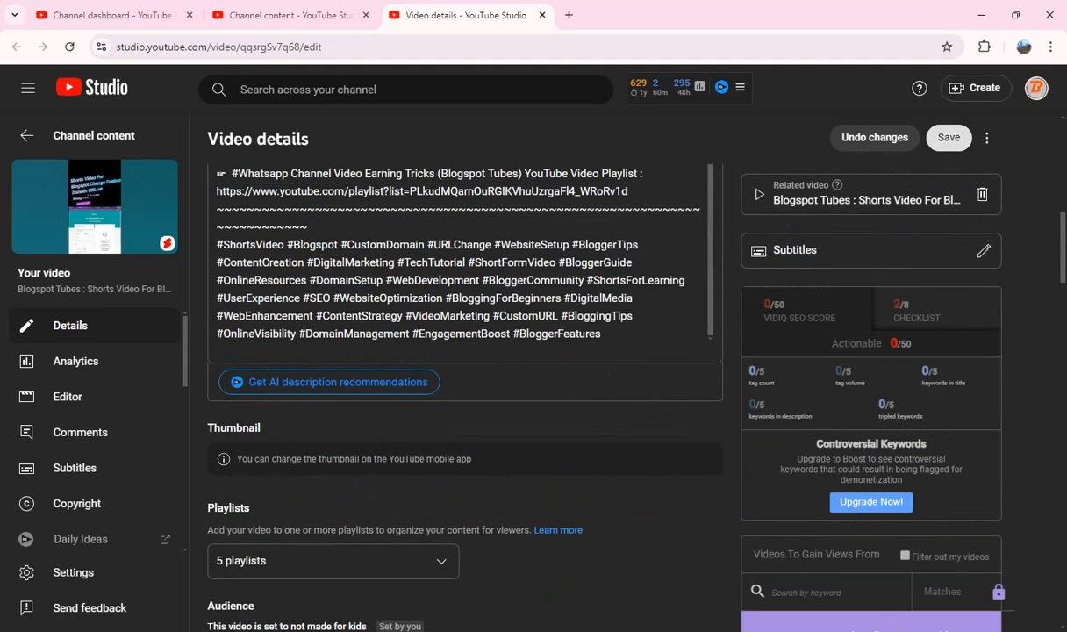
{"action": "left_click", "coordinate": [948, 137]}
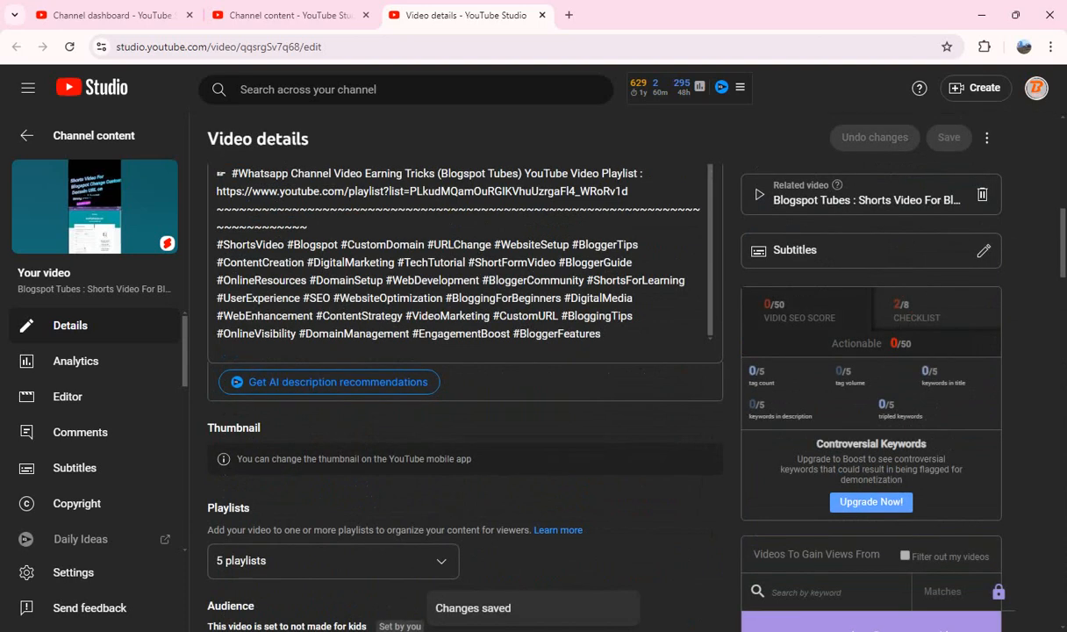
{"action": "scroll", "coordinate": [465, 377], "scroll_direction": "down", "scroll_amount": 2}
{"action": "scroll", "coordinate": [465, 377], "scroll_direction": "up", "scroll_amount": 3}
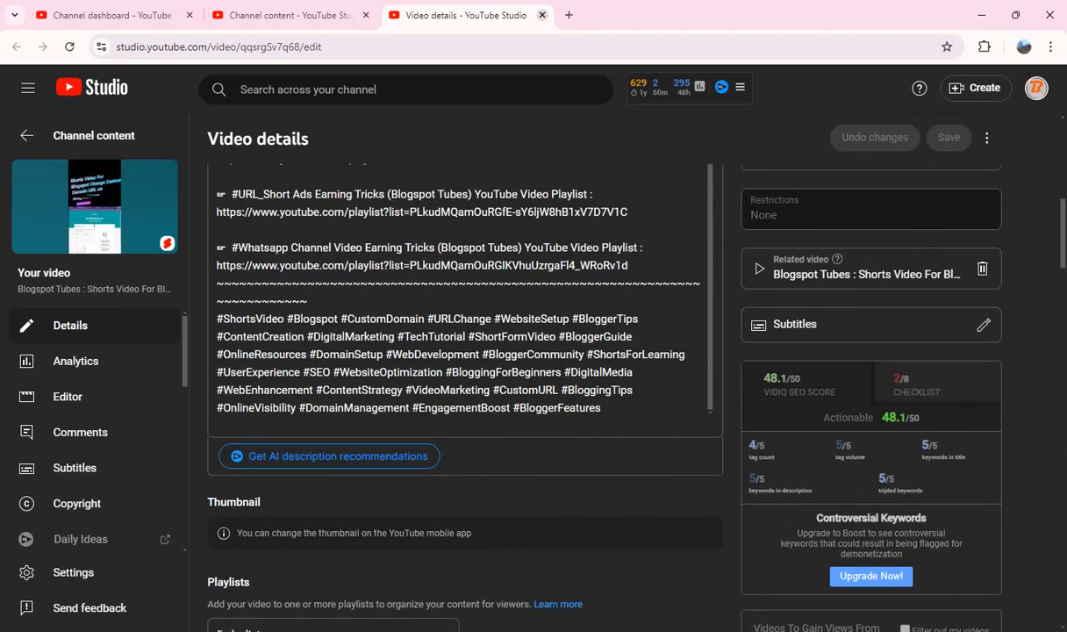
{"action": "left_click", "coordinate": [541, 15]}
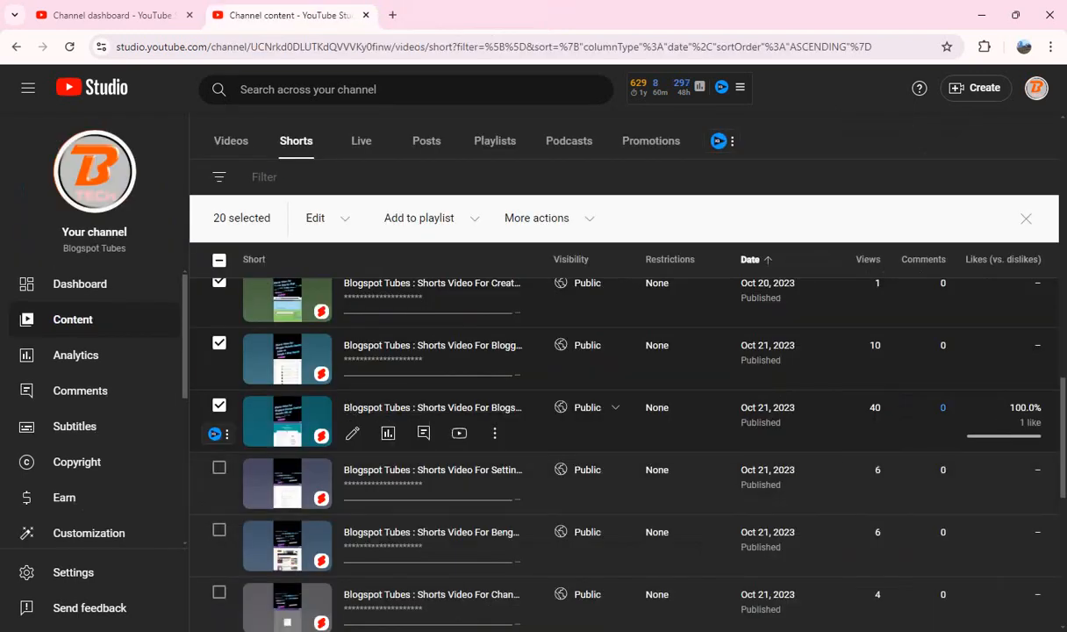
Step: Select the next unselected Short in the list, "Shorts Video For Settings For Speed Loading", and open its details page separately
{"action": "scroll", "coordinate": [597, 439], "scroll_direction": "down", "scroll_amount": 1}
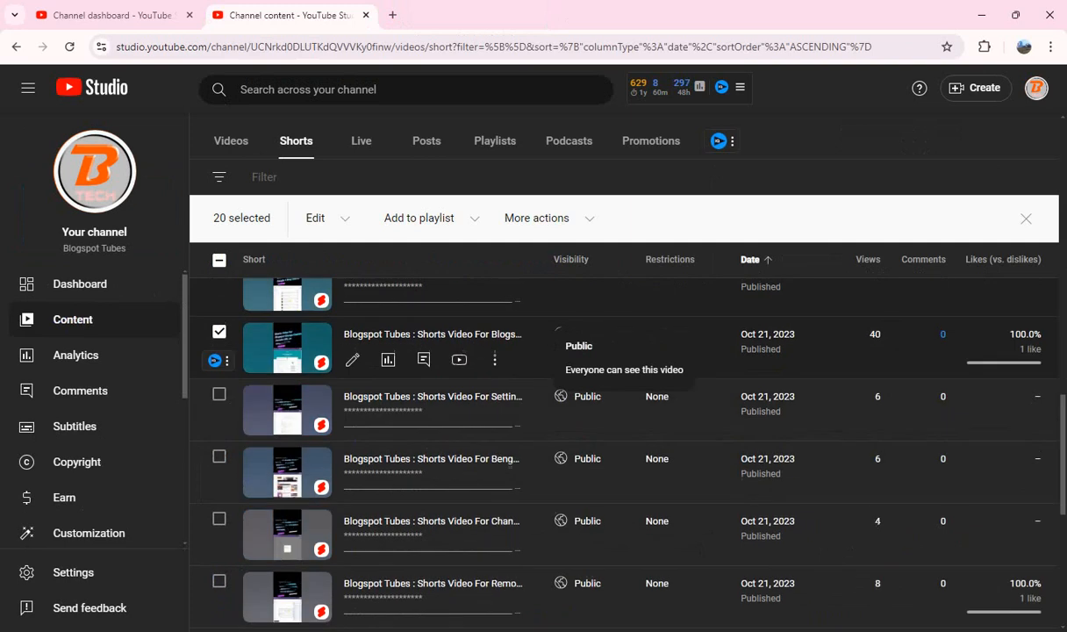
{"action": "left_click", "coordinate": [220, 393]}
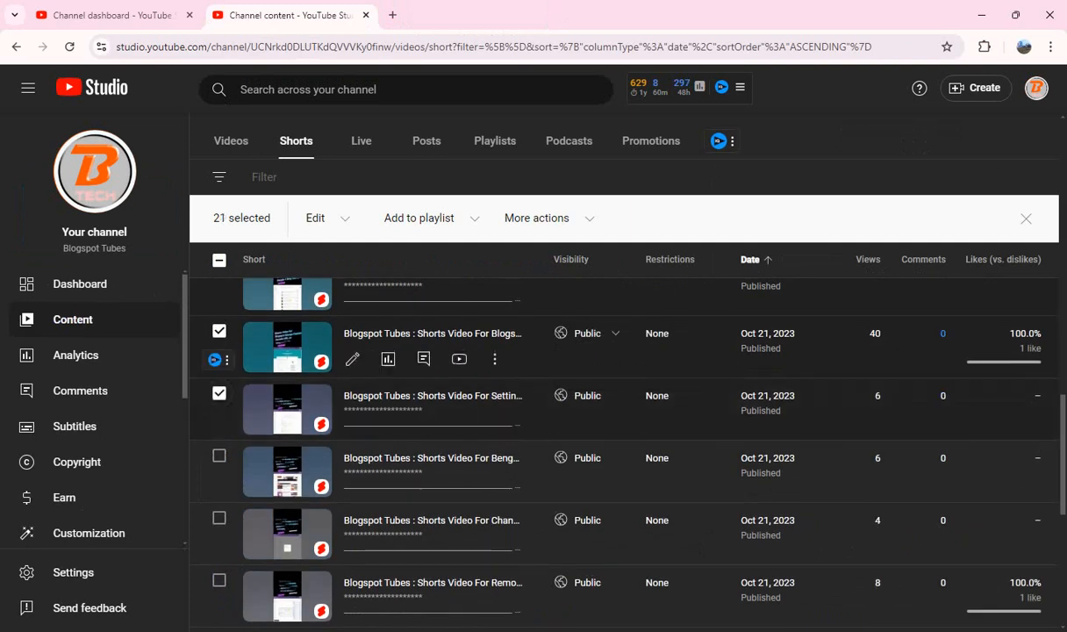
{"action": "left_click_drag", "start_coordinate": [430, 396], "coordinate": [386, 17]}
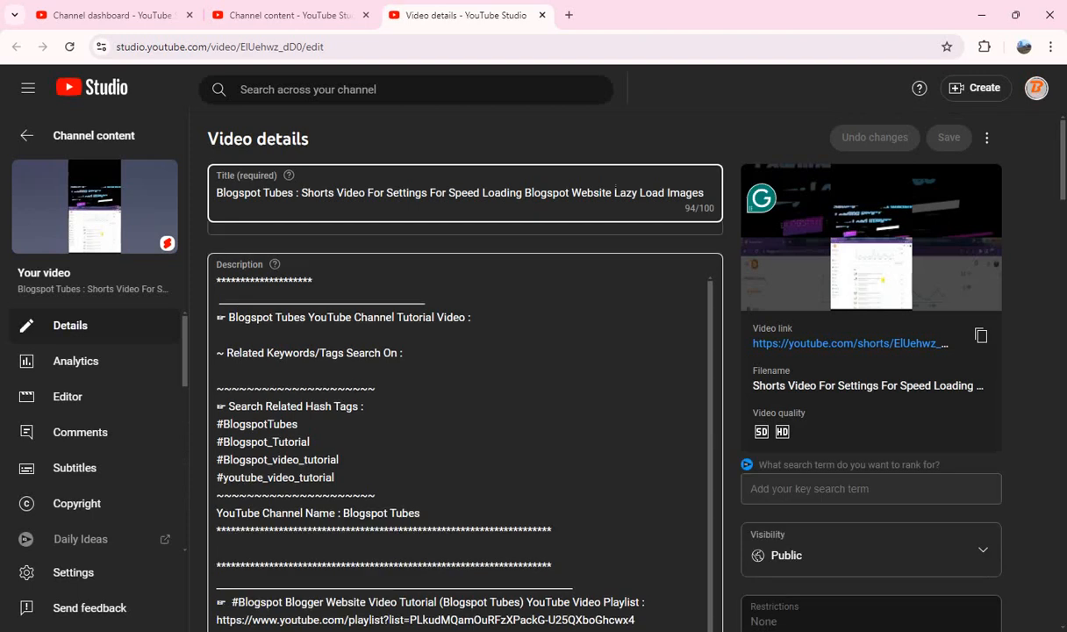
Step: Copy "Shorts Video For Settings For Speed Loading Blogspot Website Lazy Load Images" from the title into the description after "Tutorial Video :"
{"action": "left_click_drag", "start_coordinate": [302, 193], "coordinate": [704, 193]}
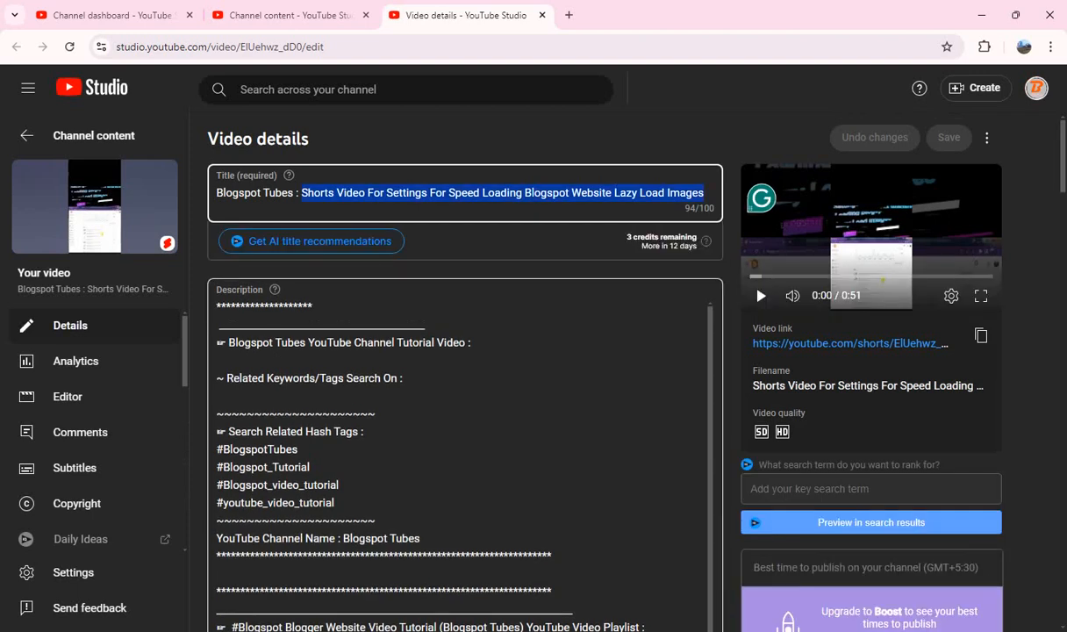
{"action": "left_click", "coordinate": [474, 343]}
{"action": "key", "text": "ctrl+v"}
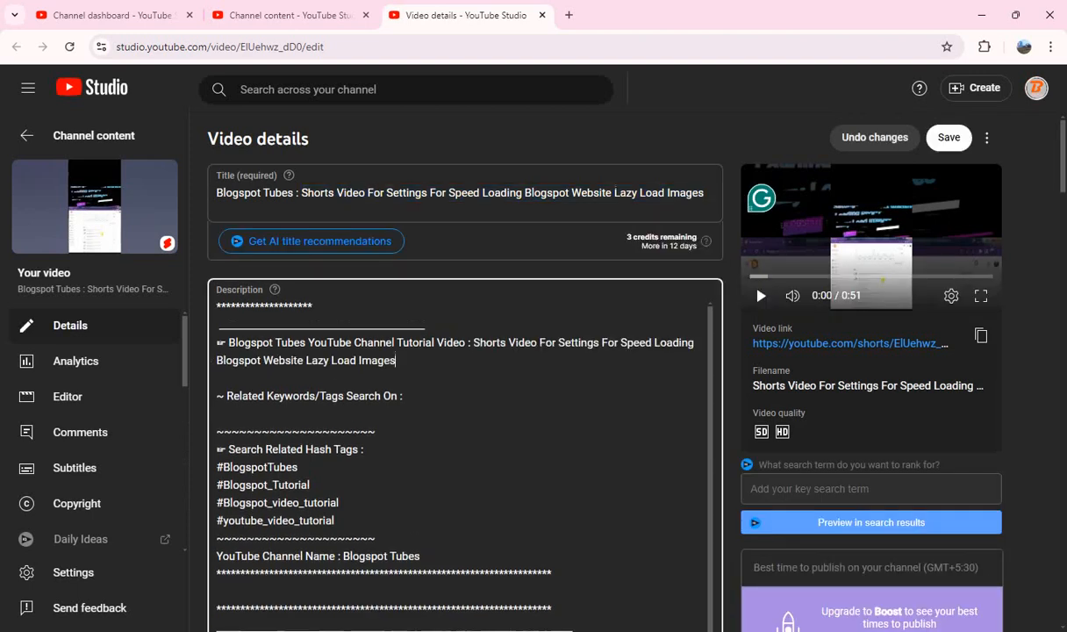
{"action": "scroll", "coordinate": [465, 456], "scroll_direction": "down", "scroll_amount": 10}
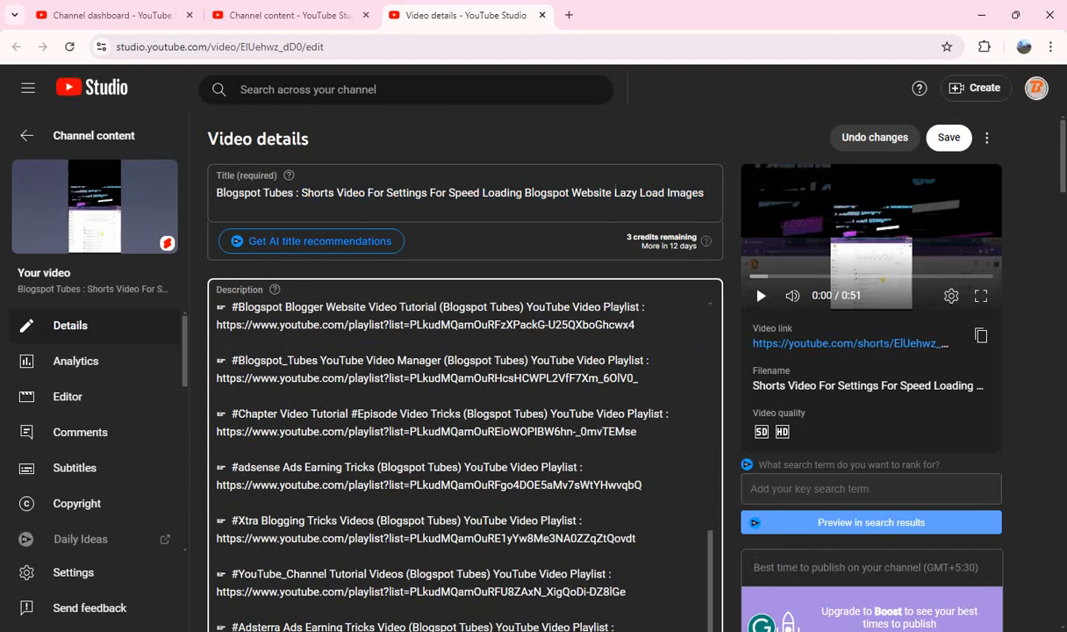
Step: Add the hashtag block running from "#ShortsVideo #Blogspot #SpeedLoading #LazyLoad #Images" through "#UserEngagement #ResponsiveDesign" on a new line at the end of the description
{"action": "scroll", "coordinate": [465, 395], "scroll_direction": "down", "scroll_amount": 6}
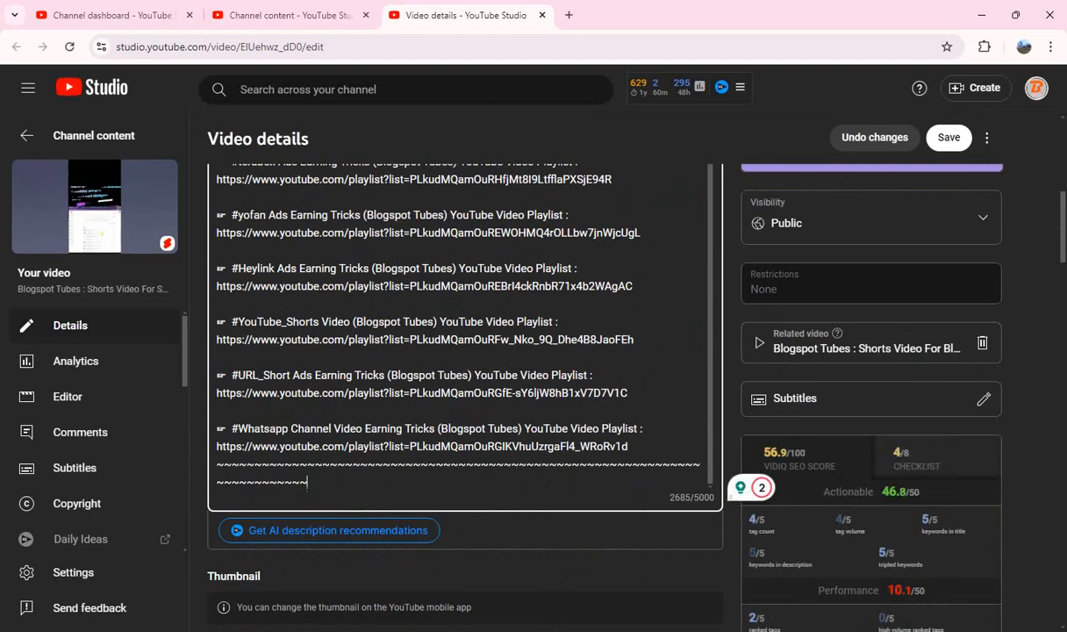
{"action": "key", "text": "Return"}
{"action": "key", "text": "ctrl+v"}
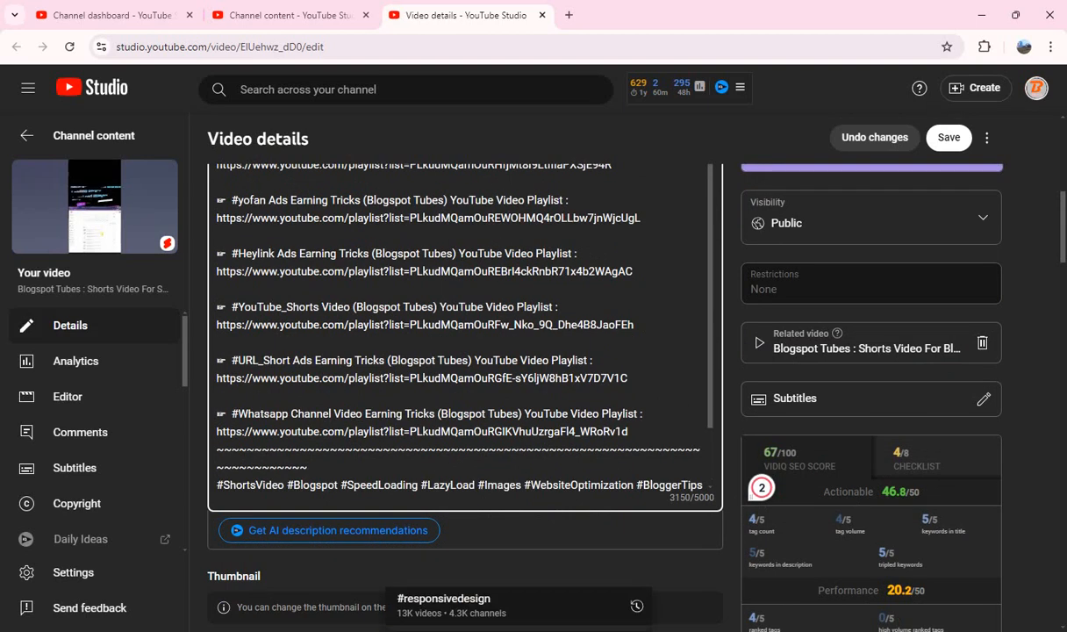
{"action": "left_click", "coordinate": [544, 562]}
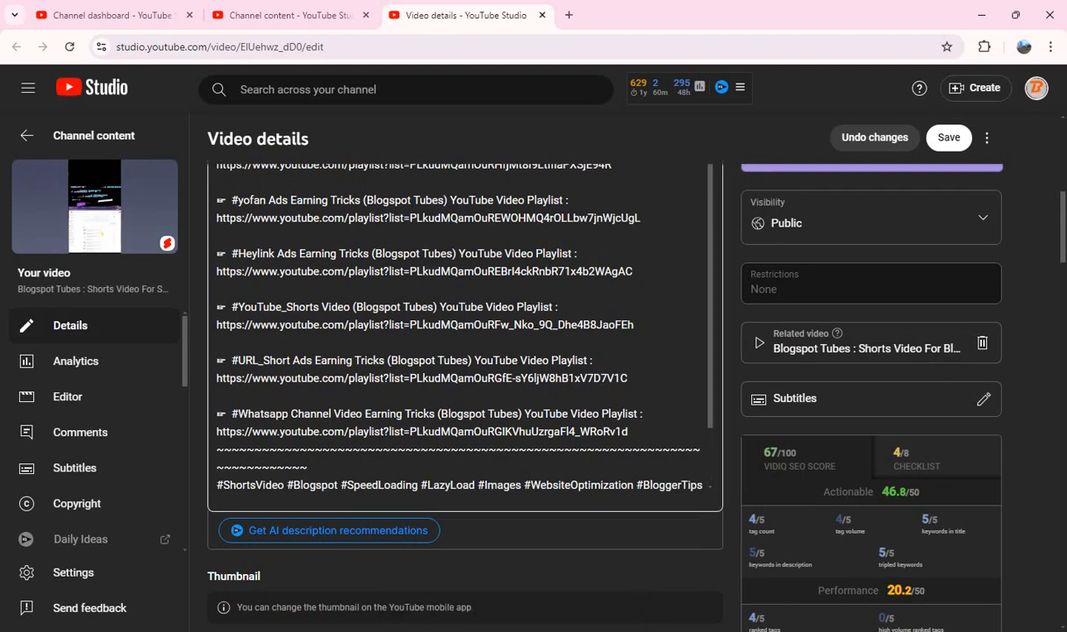
Step: Answer the altered content question with "No" for the speed-loading Short
{"action": "scroll", "coordinate": [465, 351], "scroll_direction": "down", "scroll_amount": 10}
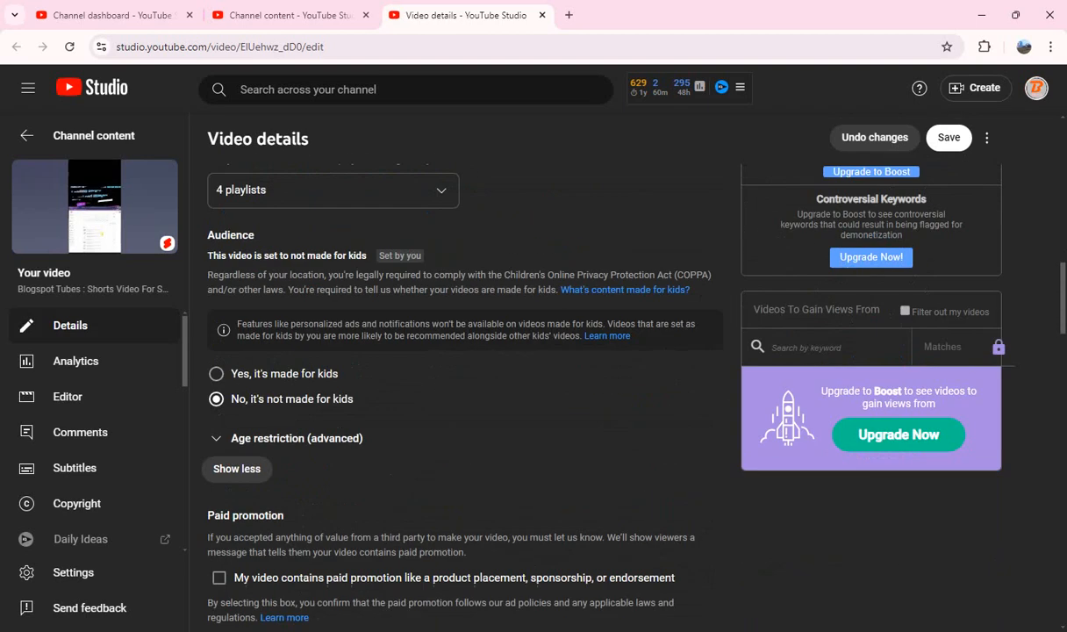
{"action": "scroll", "coordinate": [465, 351], "scroll_direction": "down", "scroll_amount": 6}
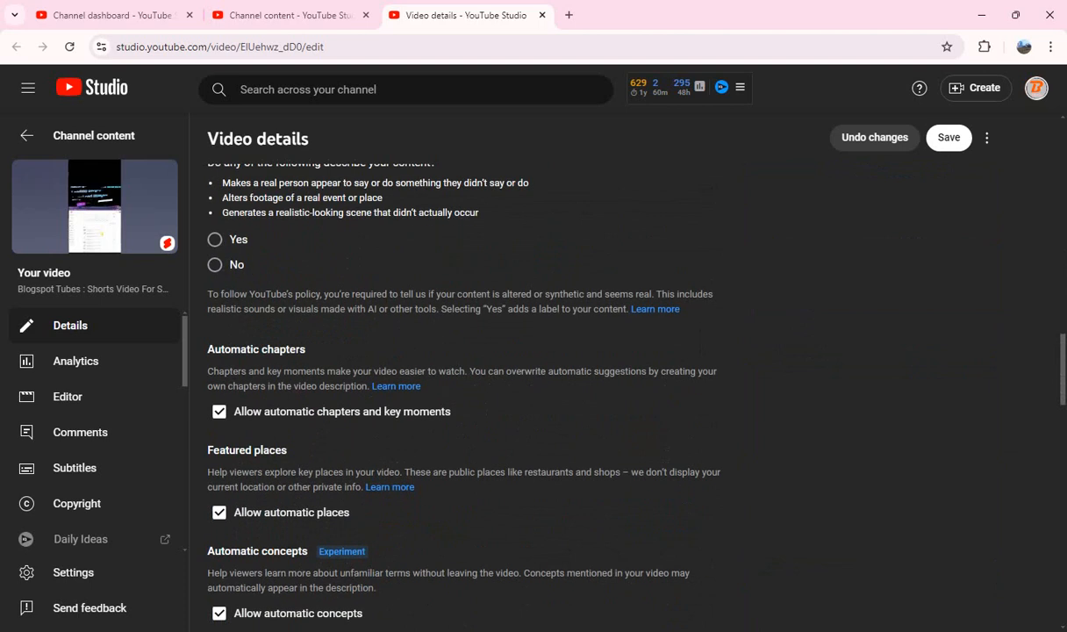
{"action": "left_click", "coordinate": [215, 265]}
Step: Copy all tags of the speed-loading Short, delete them all, and paste them back into the emptied tags box
{"action": "scroll", "coordinate": [552, 364], "scroll_direction": "down", "scroll_amount": 6}
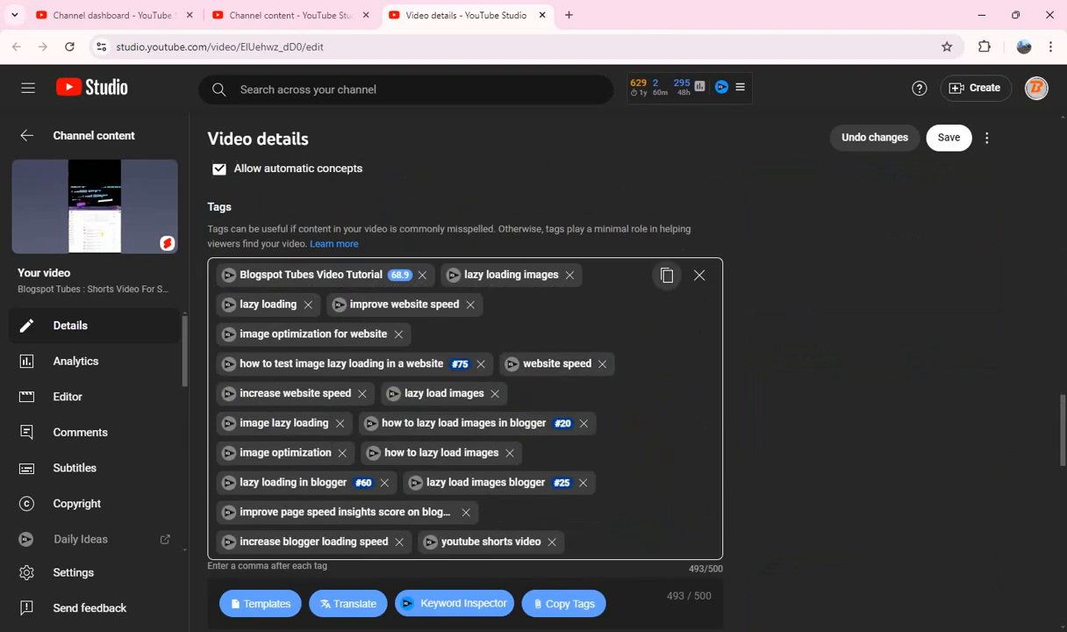
{"action": "left_click", "coordinate": [667, 275]}
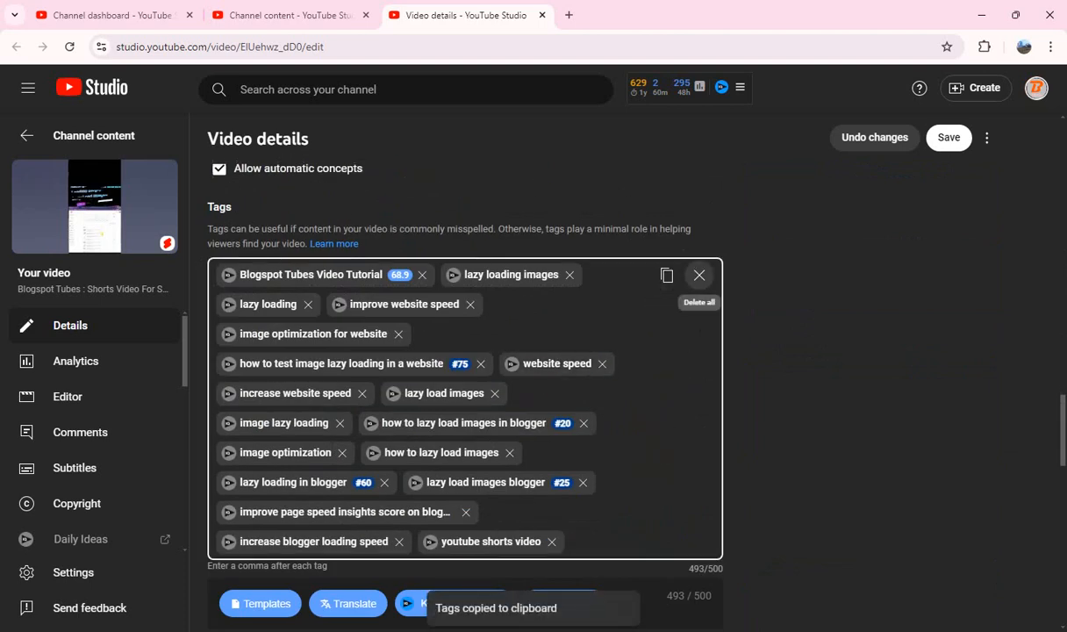
{"action": "left_click", "coordinate": [699, 274]}
{"action": "left_click", "coordinate": [465, 275]}
{"action": "key", "text": "ctrl+v"}
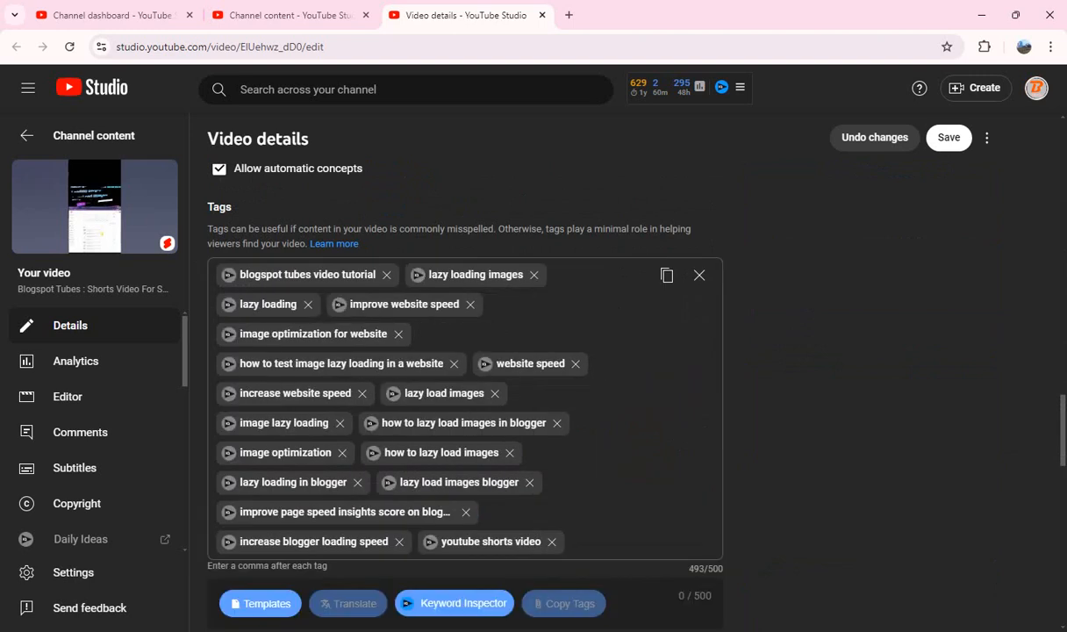
Step: Save the changes to the speed-loading Short and close its details page
{"action": "scroll", "coordinate": [465, 377], "scroll_direction": "down", "scroll_amount": 8}
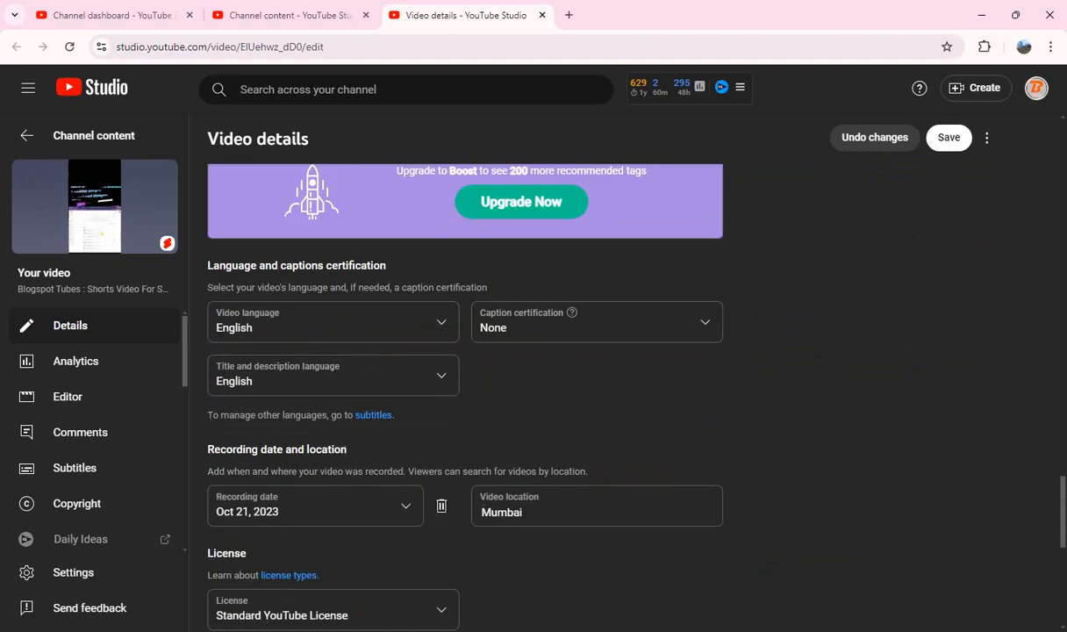
{"action": "scroll", "coordinate": [465, 377], "scroll_direction": "down", "scroll_amount": 2}
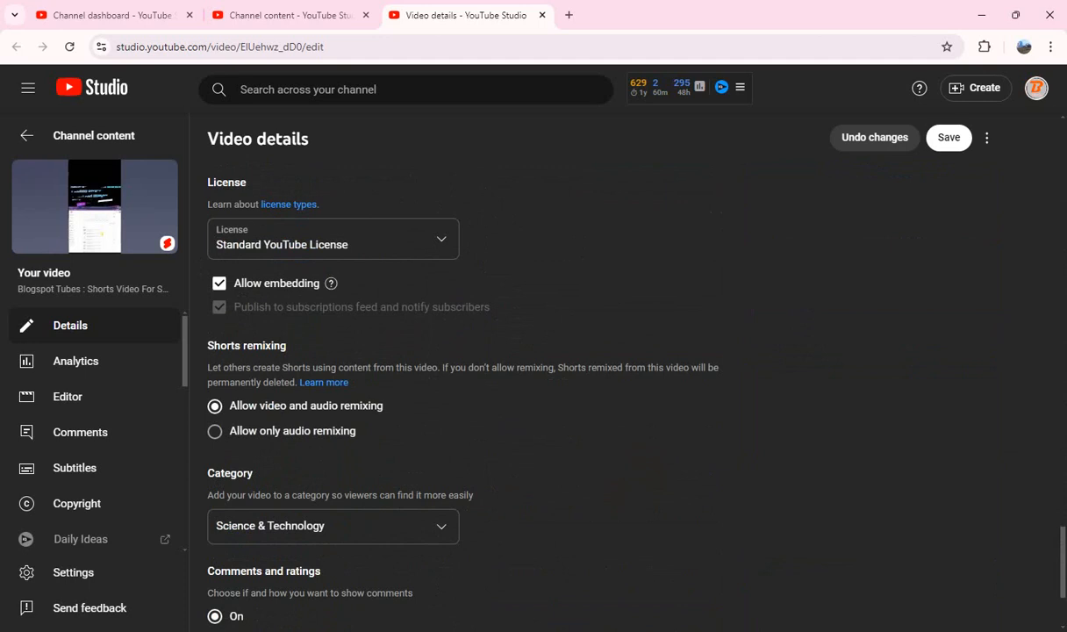
{"action": "scroll", "coordinate": [465, 377], "scroll_direction": "up", "scroll_amount": 15}
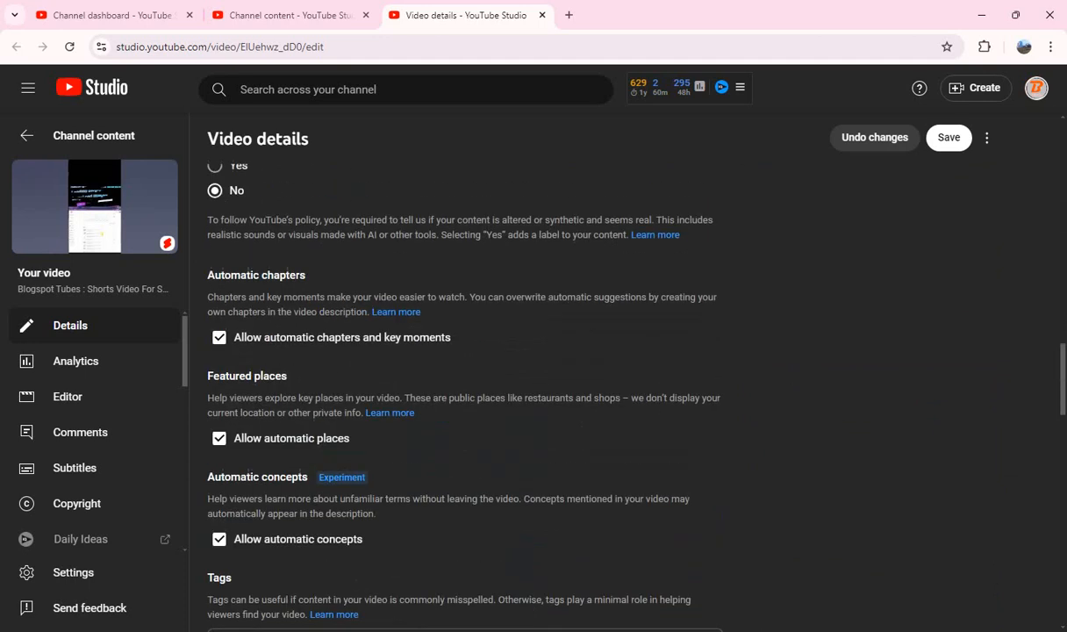
{"action": "scroll", "coordinate": [465, 377], "scroll_direction": "up", "scroll_amount": 10}
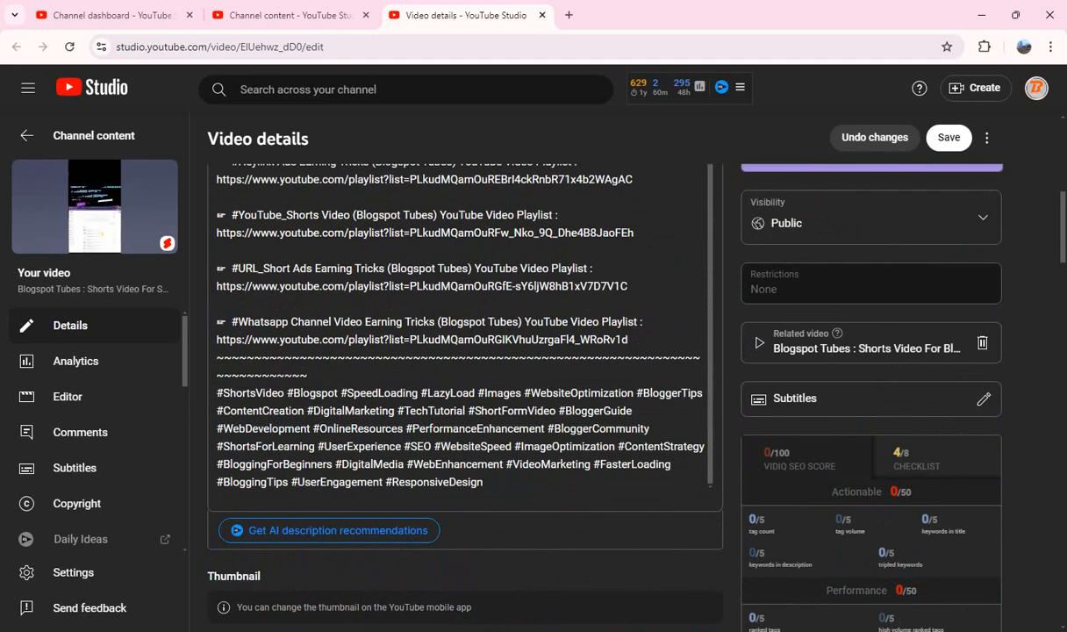
{"action": "left_click", "coordinate": [948, 138]}
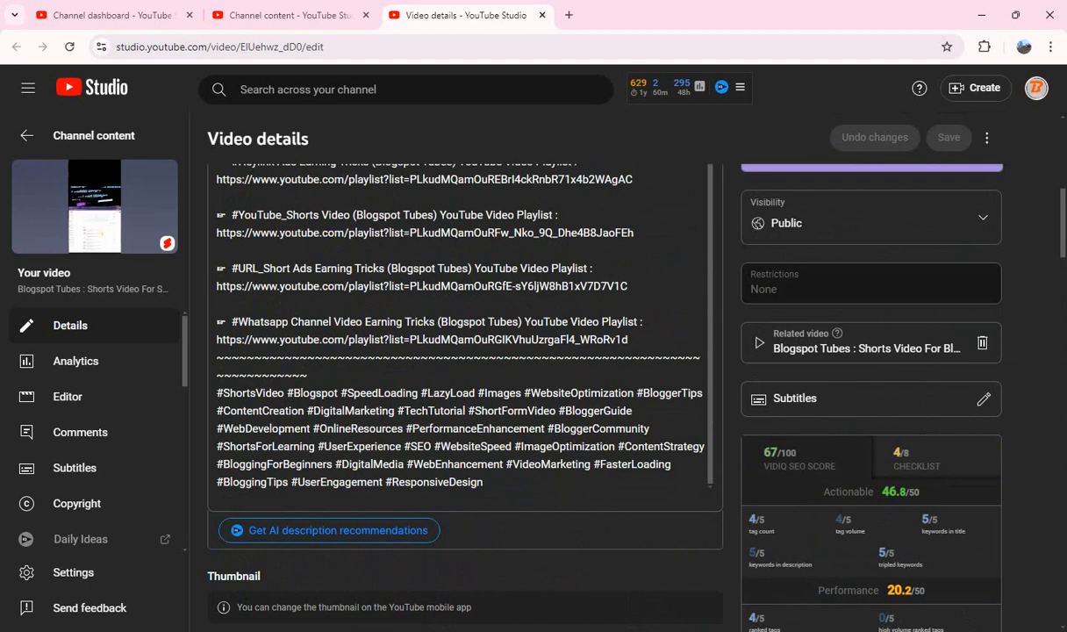
{"action": "left_click", "coordinate": [542, 15]}
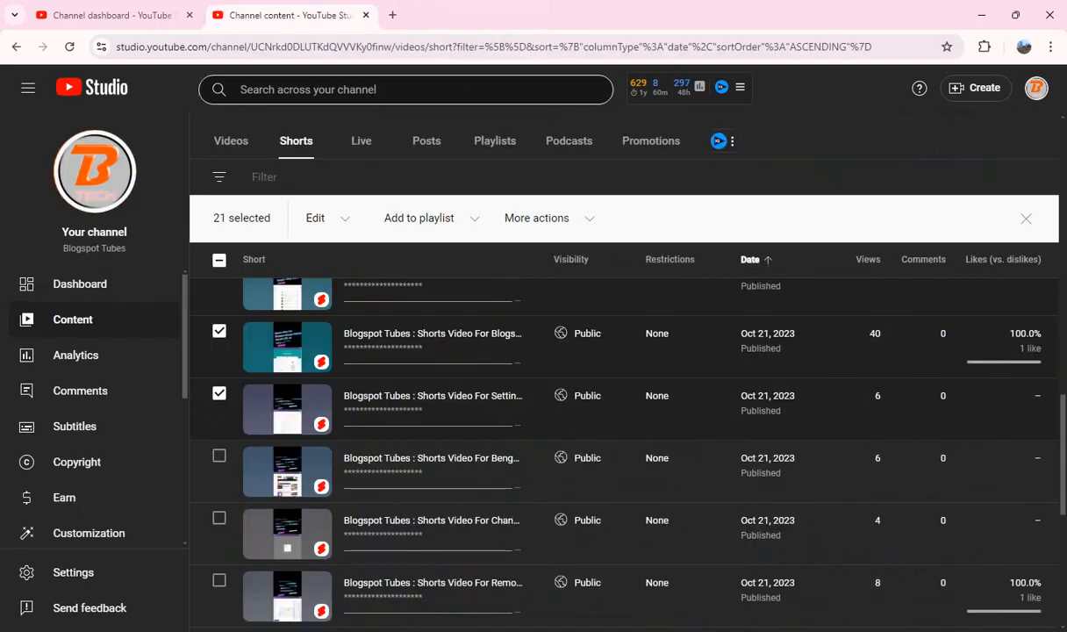
Step: Select the next unselected Short in the list, "Shorts Video For Bengali Health Blogspot Website", and open its details page separately
{"action": "scroll", "coordinate": [351, 456], "scroll_direction": "down", "scroll_amount": 1}
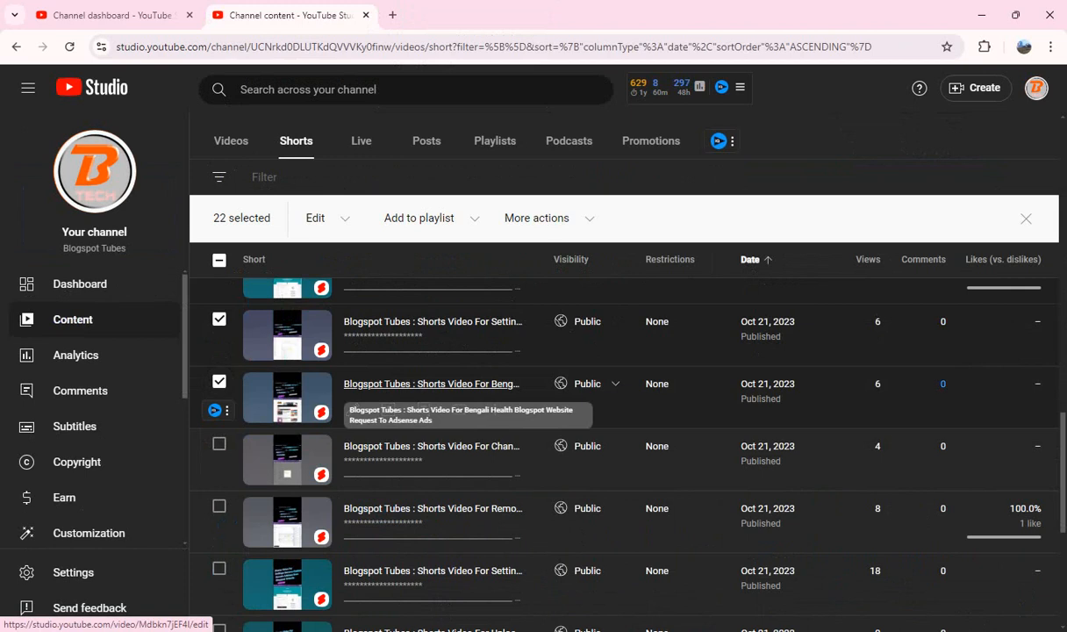
{"action": "left_click_drag", "start_coordinate": [395, 383], "coordinate": [505, 7]}
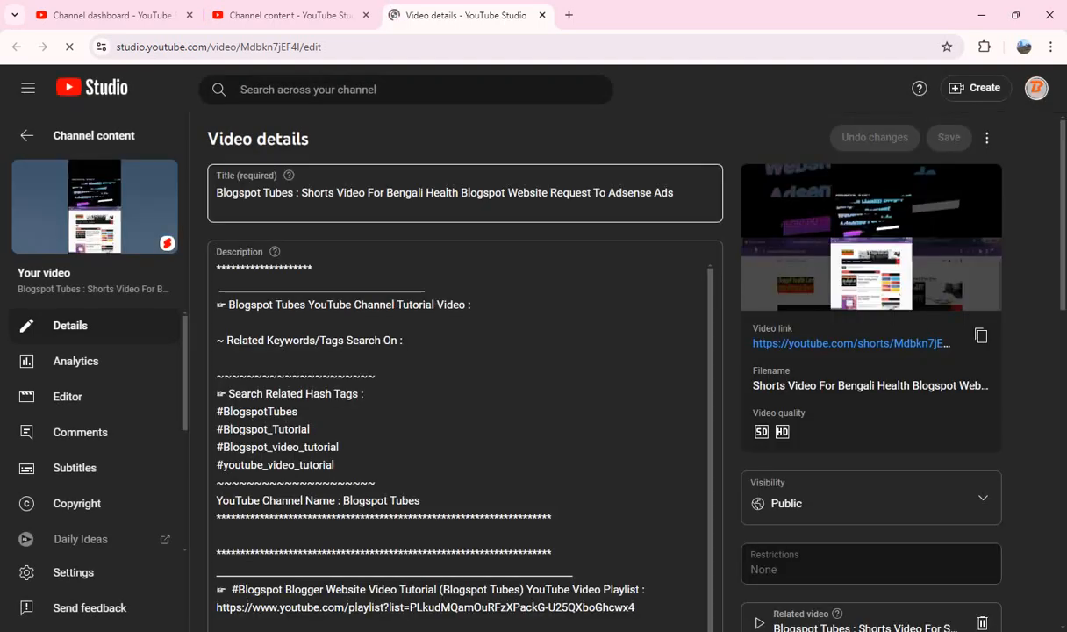
Step: Copy "Shorts Video For Bengali Health Blogspot Website Request To Adsense Ads" from the title into the description after "Tutorial Video :"
{"action": "left_click", "coordinate": [301, 193]}
{"action": "key", "text": "shift+End"}
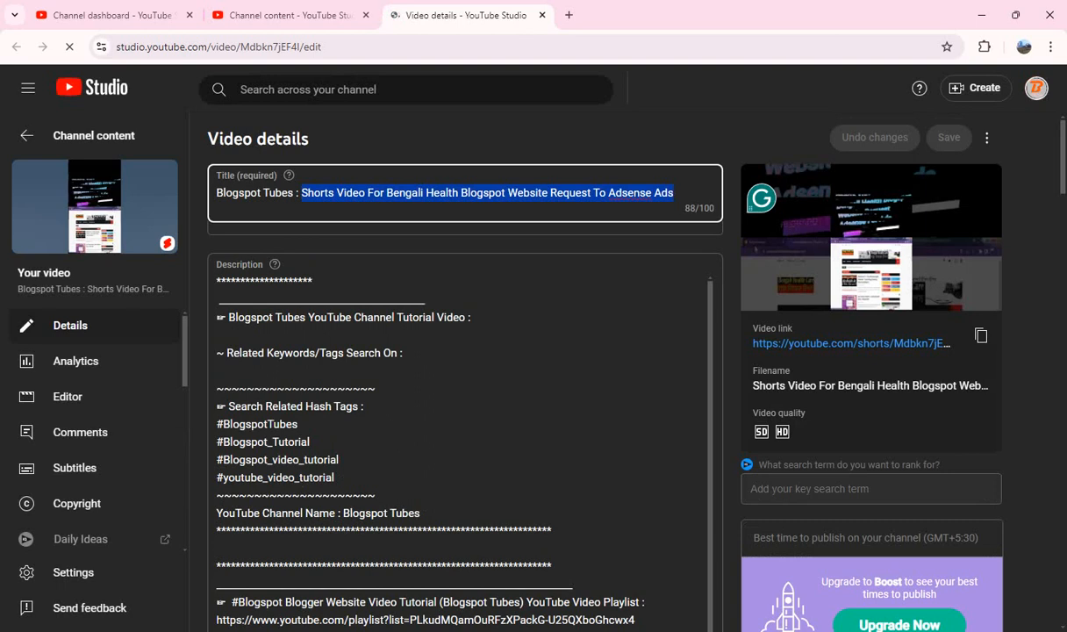
{"action": "left_click", "coordinate": [481, 317]}
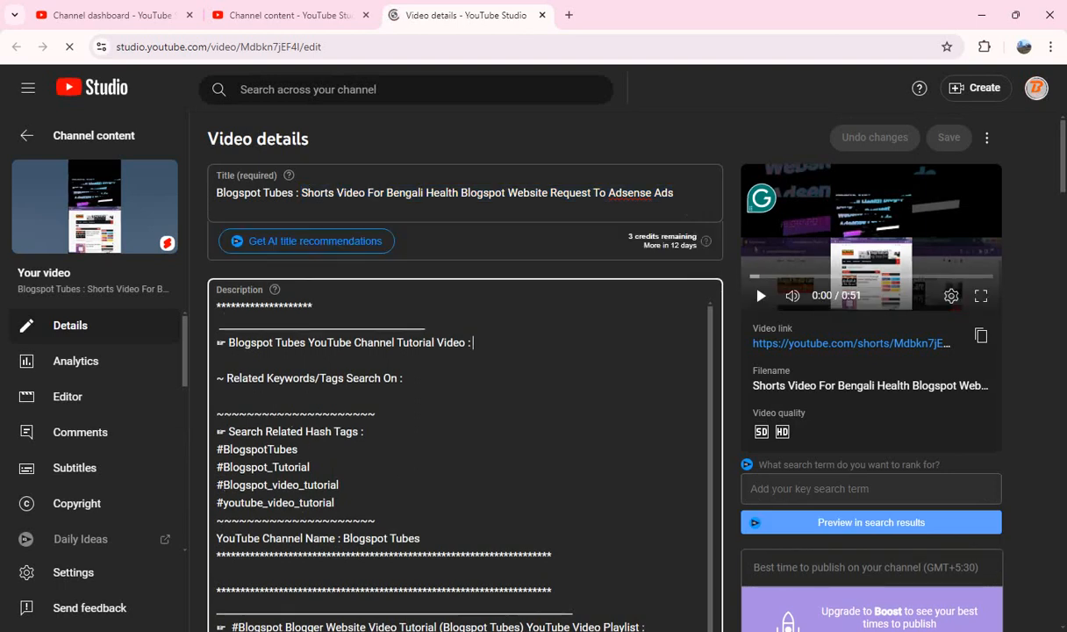
{"action": "key", "text": "ctrl+v"}
Step: Add the hashtag block running from "#ShortsVideo #BengaliHealth #Blogspot #AdSense #AdsRequest" through "#HealthAwareness #OnlineEarnings" on a new line at the end of the description
{"action": "scroll", "coordinate": [480, 318], "scroll_direction": "down", "scroll_amount": 1}
{"action": "scroll", "coordinate": [481, 318], "scroll_direction": "down", "scroll_amount": 10}
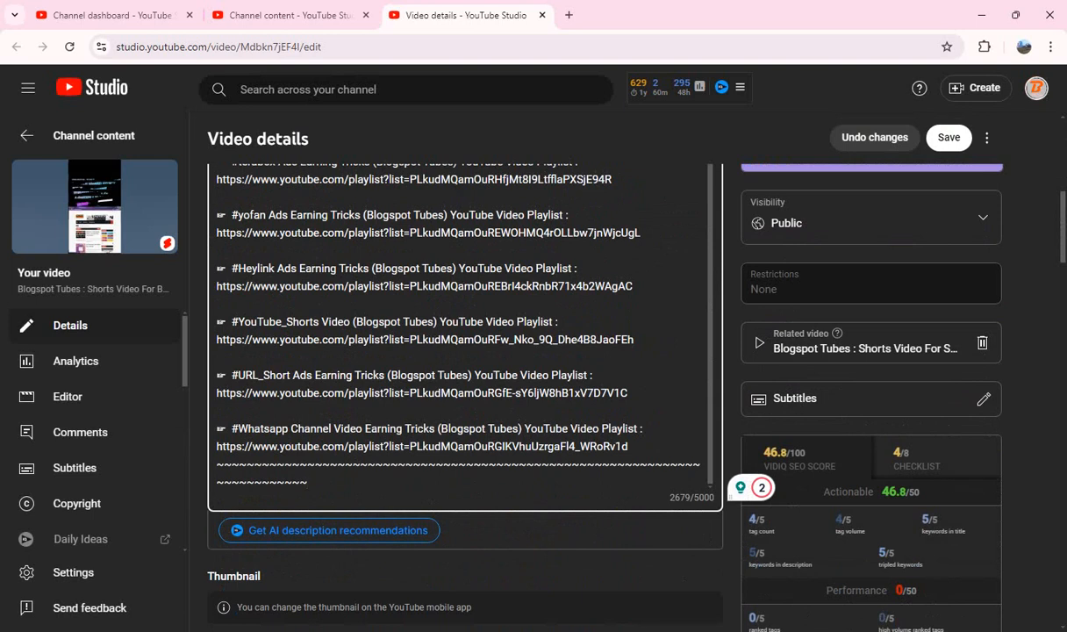
{"action": "key", "text": "Return"}
{"action": "key", "text": "ctrl+v"}
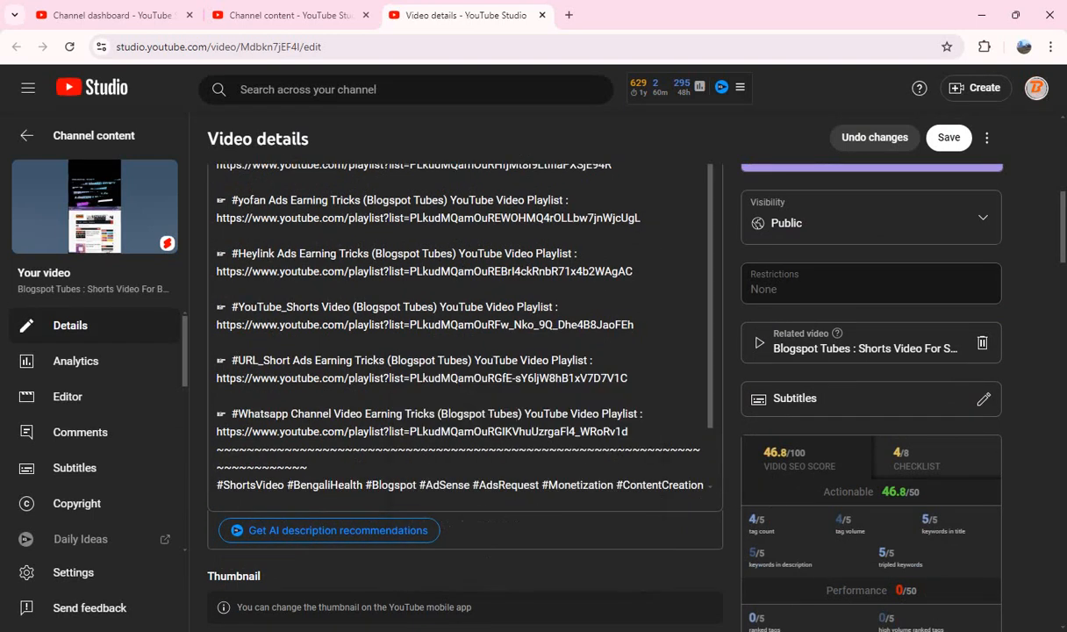
Step: Answer the altered content question with "No" for the Bengali Health Short
{"action": "scroll", "coordinate": [465, 351], "scroll_direction": "down", "scroll_amount": 5}
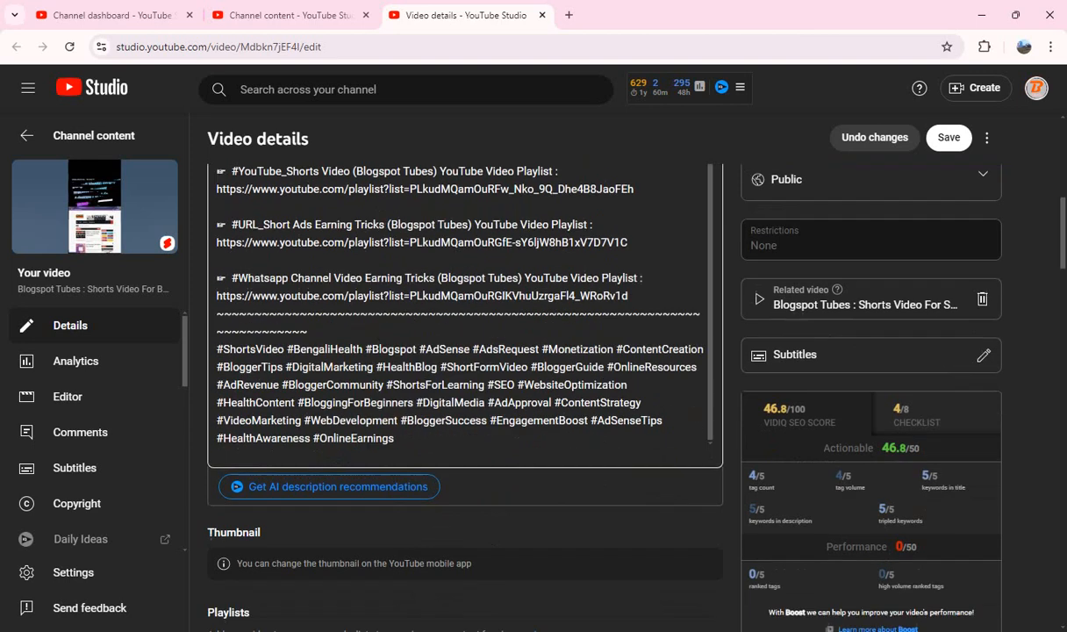
{"action": "scroll", "coordinate": [456, 377], "scroll_direction": "down", "scroll_amount": 6}
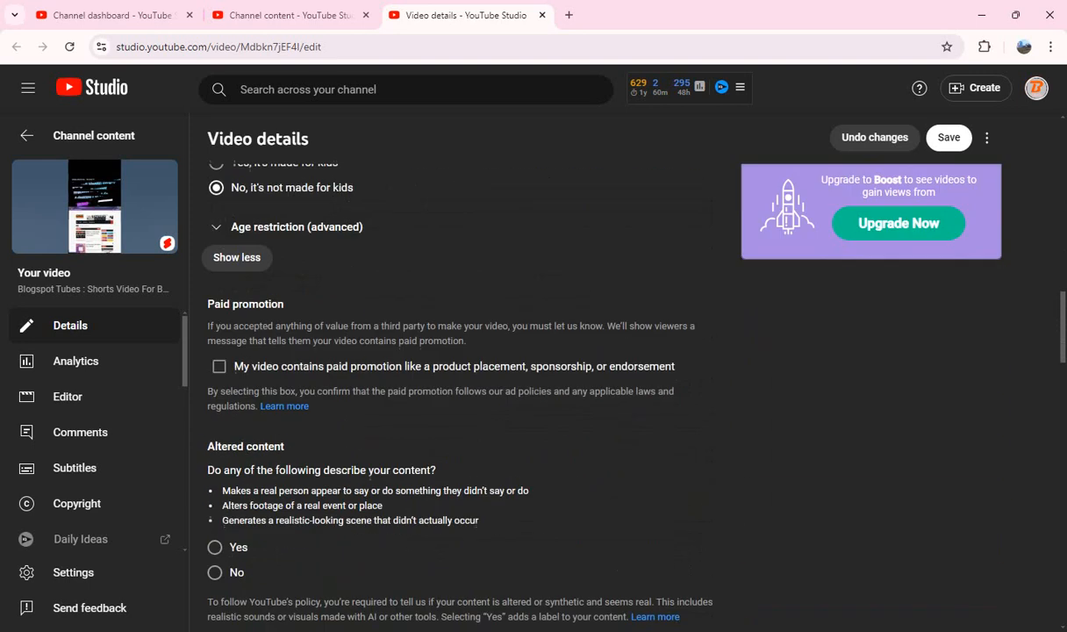
{"action": "left_click", "coordinate": [214, 412]}
Step: Copy all tags of the Bengali Health Short, delete them all, and paste them back into the emptied tags box
{"action": "scroll", "coordinate": [465, 377], "scroll_direction": "down", "scroll_amount": 6}
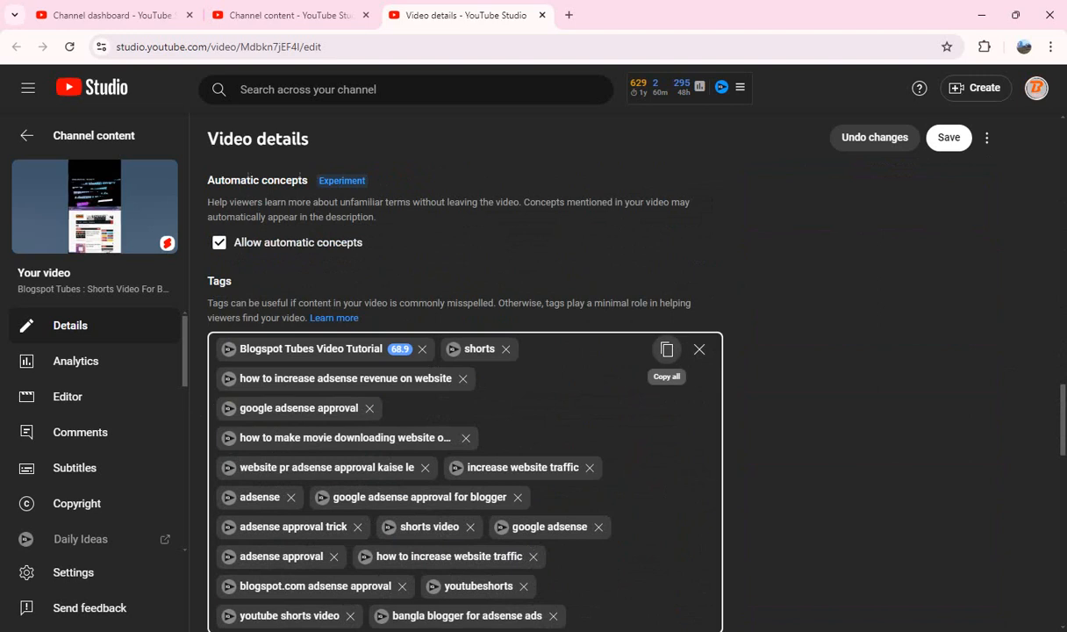
{"action": "left_click", "coordinate": [666, 349]}
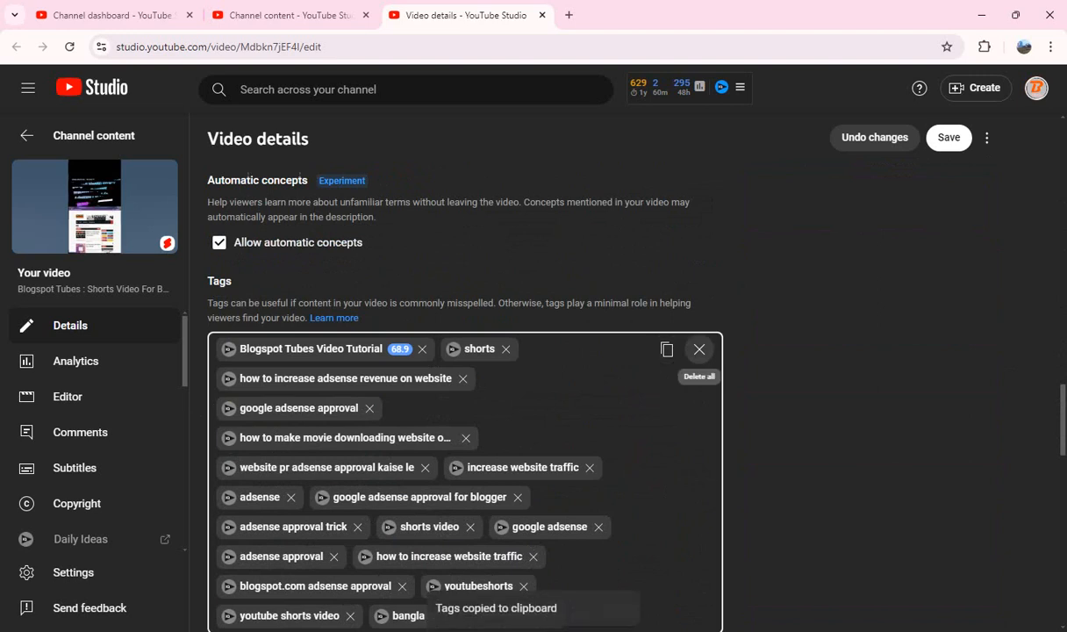
{"action": "left_click", "coordinate": [699, 350]}
{"action": "left_click", "coordinate": [699, 351]}
{"action": "key", "text": "ctrl+v"}
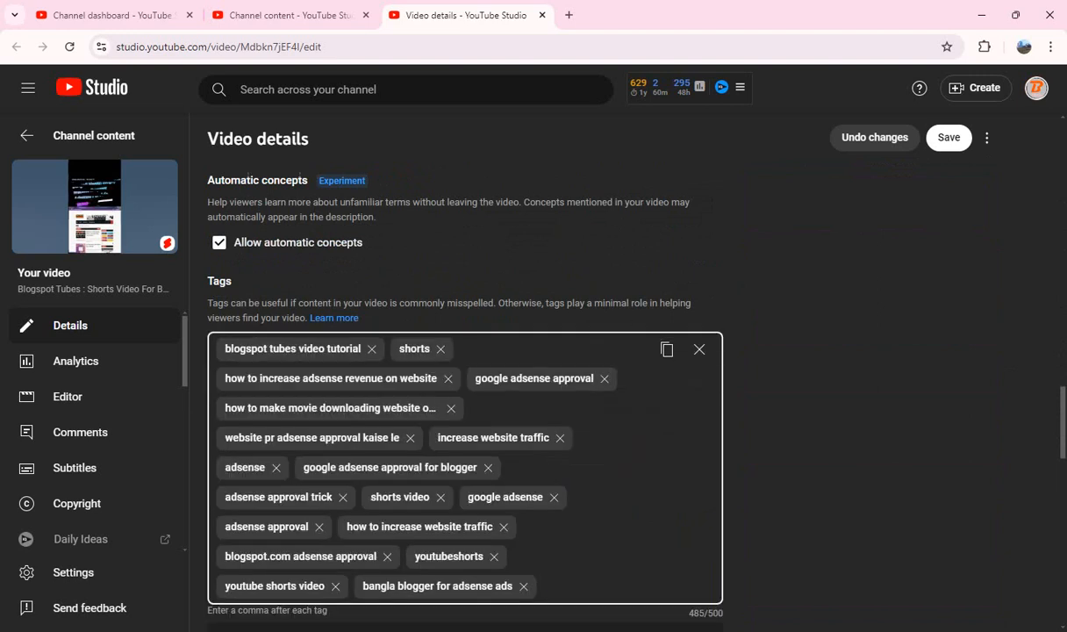
Step: Set the Bengali Health Short to "Allow only audio remixing", then save its changes and close its details page
{"action": "scroll", "coordinate": [465, 377], "scroll_direction": "down", "scroll_amount": 6}
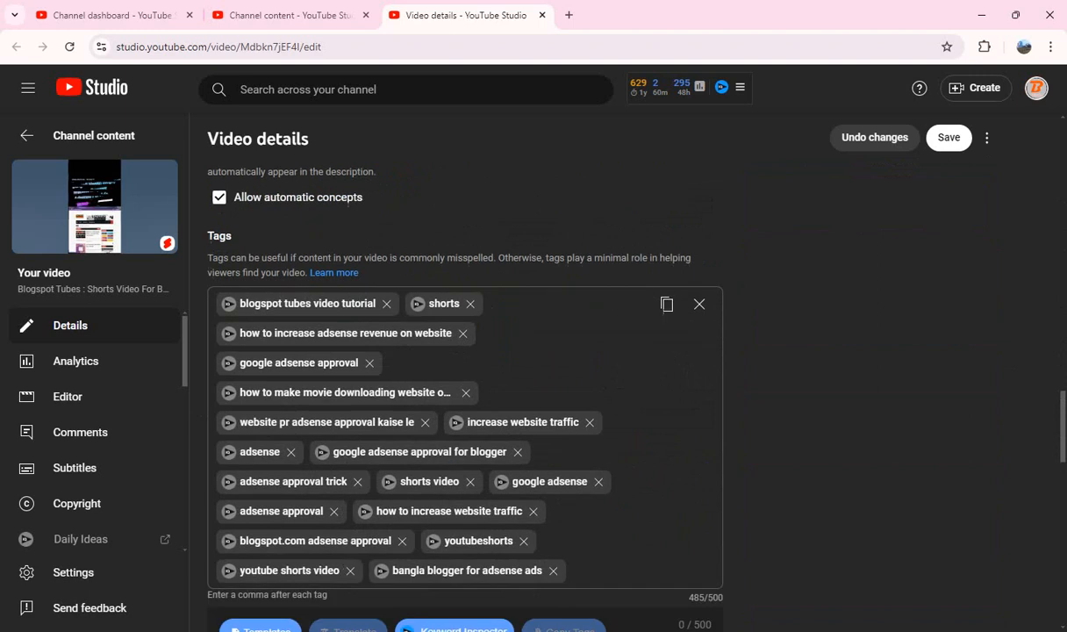
{"action": "scroll", "coordinate": [465, 377], "scroll_direction": "down", "scroll_amount": 5}
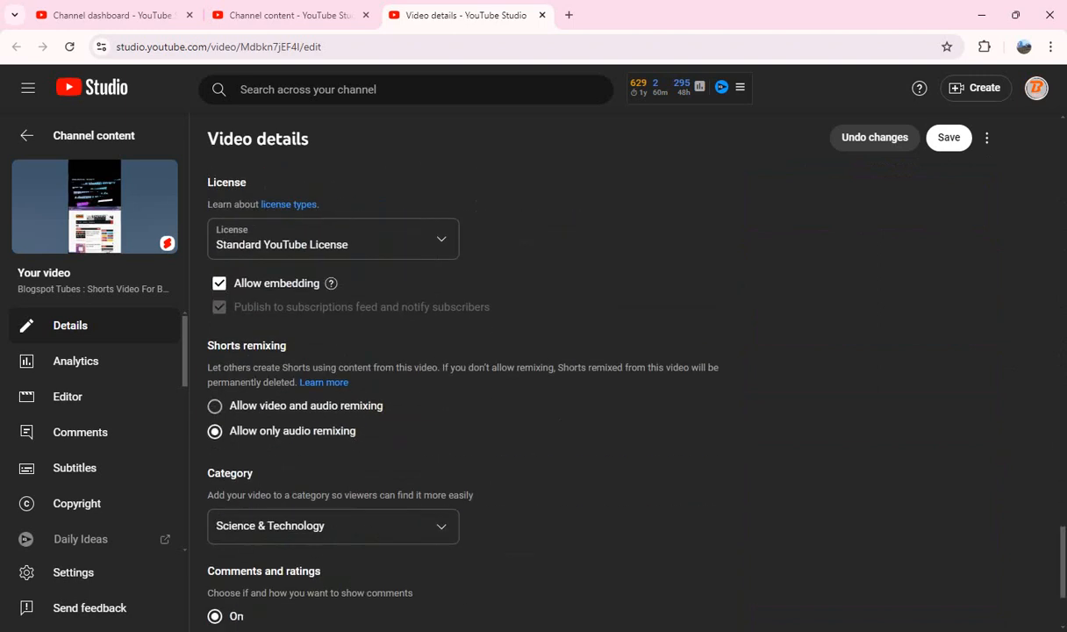
{"action": "scroll", "coordinate": [465, 377], "scroll_direction": "up", "scroll_amount": 10}
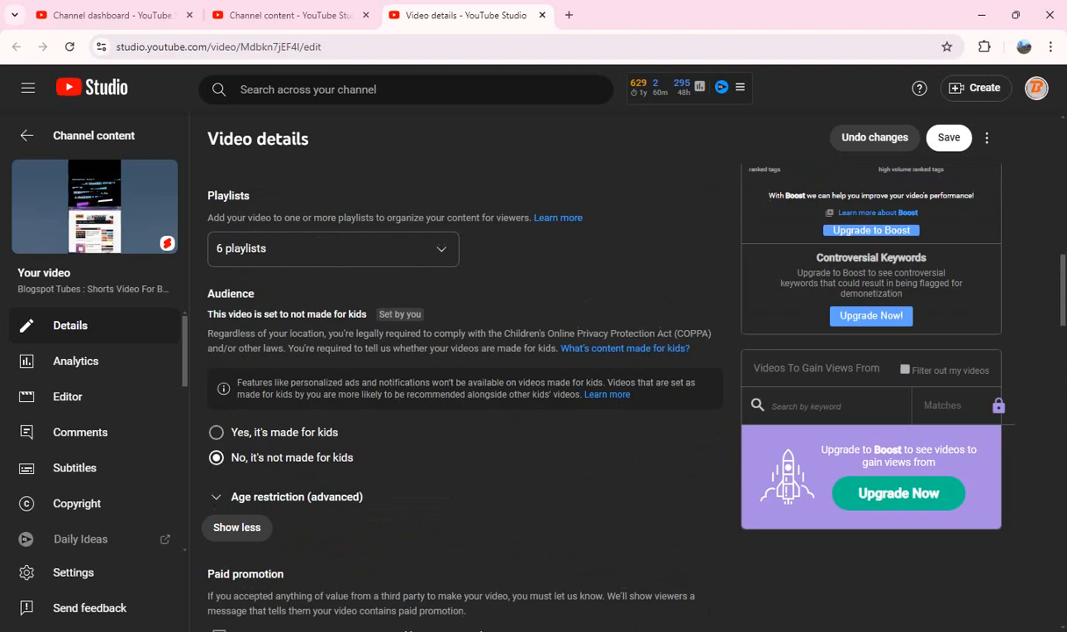
{"action": "scroll", "coordinate": [465, 378], "scroll_direction": "up", "scroll_amount": 5}
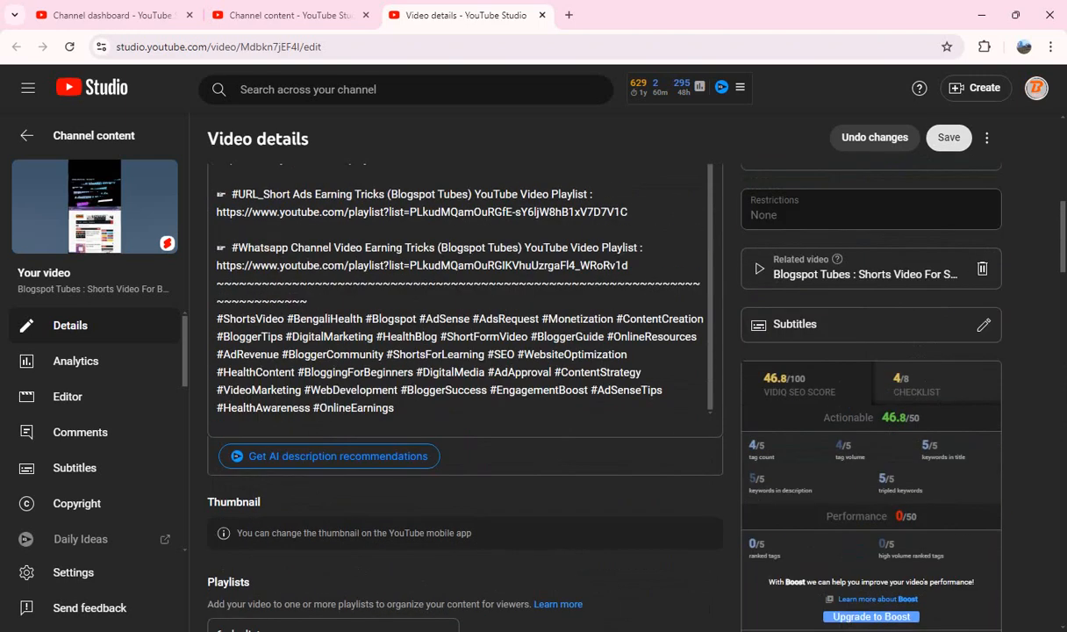
{"action": "left_click", "coordinate": [949, 138]}
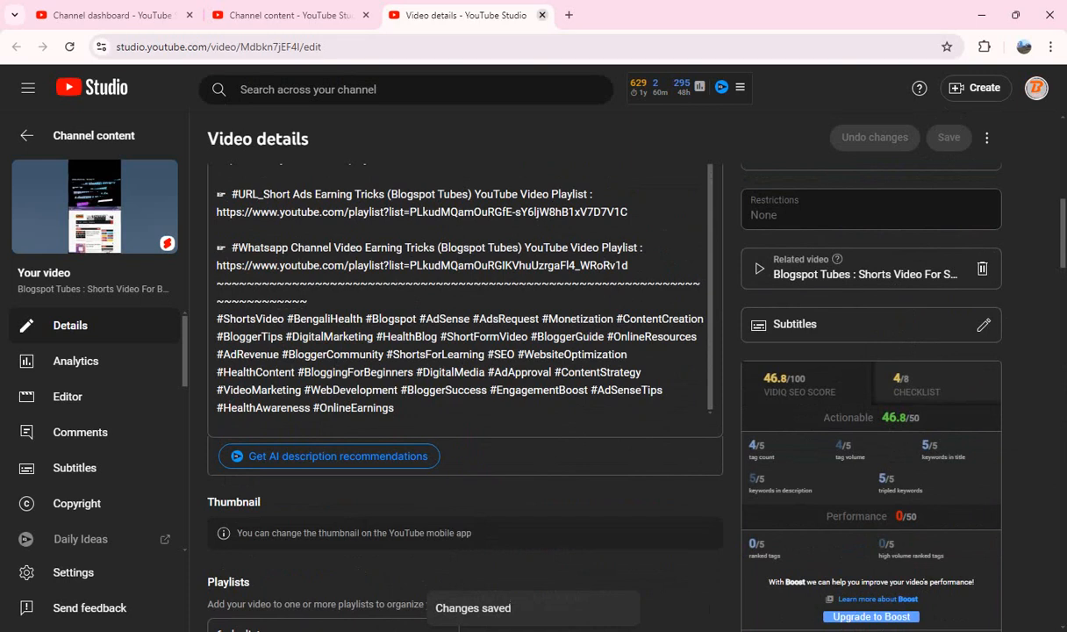
{"action": "key", "text": "ctrl+w"}
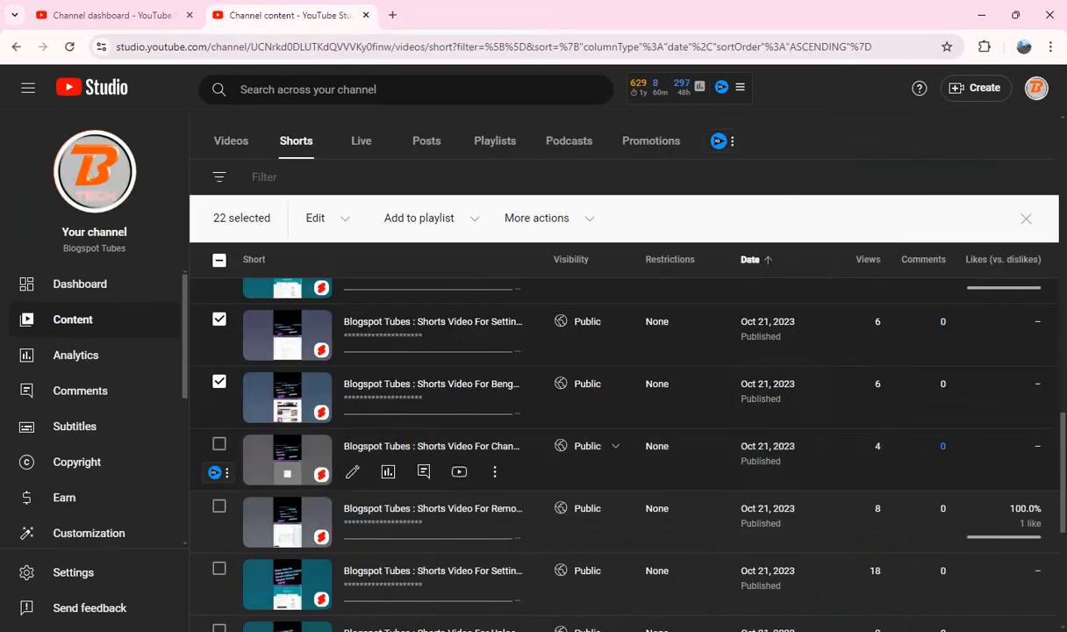
Step: Select the next unselected Short in the list, "Shorts Video For Change Custom Domain Redirect", and open its details page separately
{"action": "left_click", "coordinate": [219, 443]}
{"action": "left_click_drag", "start_coordinate": [421, 446], "coordinate": [386, 16]}
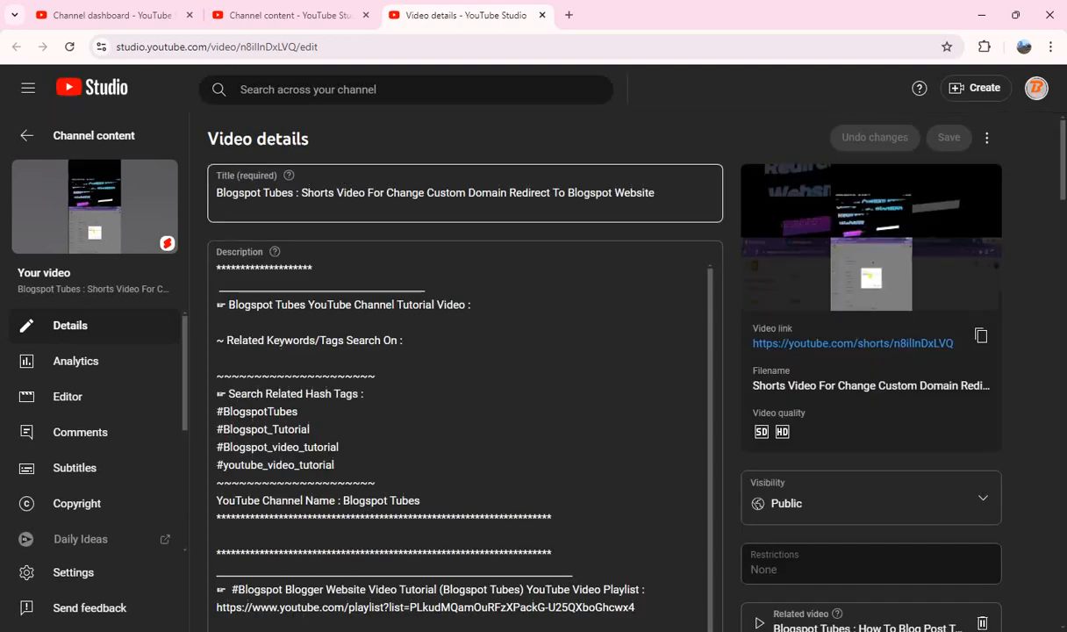
Step: Copy "Shorts Video For Change Custom Domain Redirect To Blogspot Website" from the title into the description after "Tutorial Video :"
{"action": "left_click", "coordinate": [301, 193]}
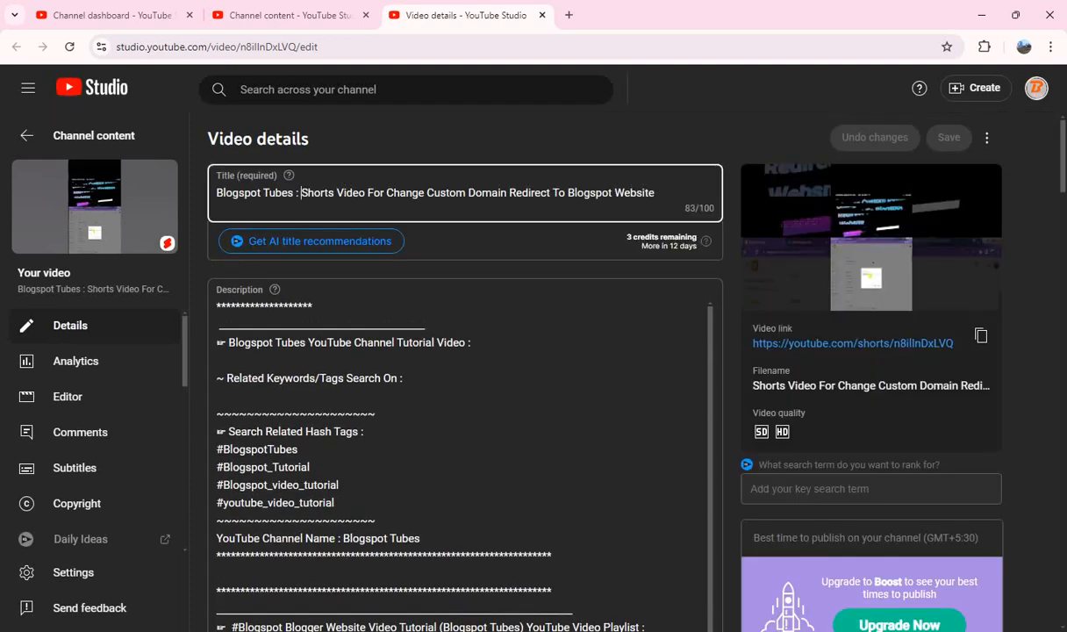
{"action": "key", "text": "shift+End"}
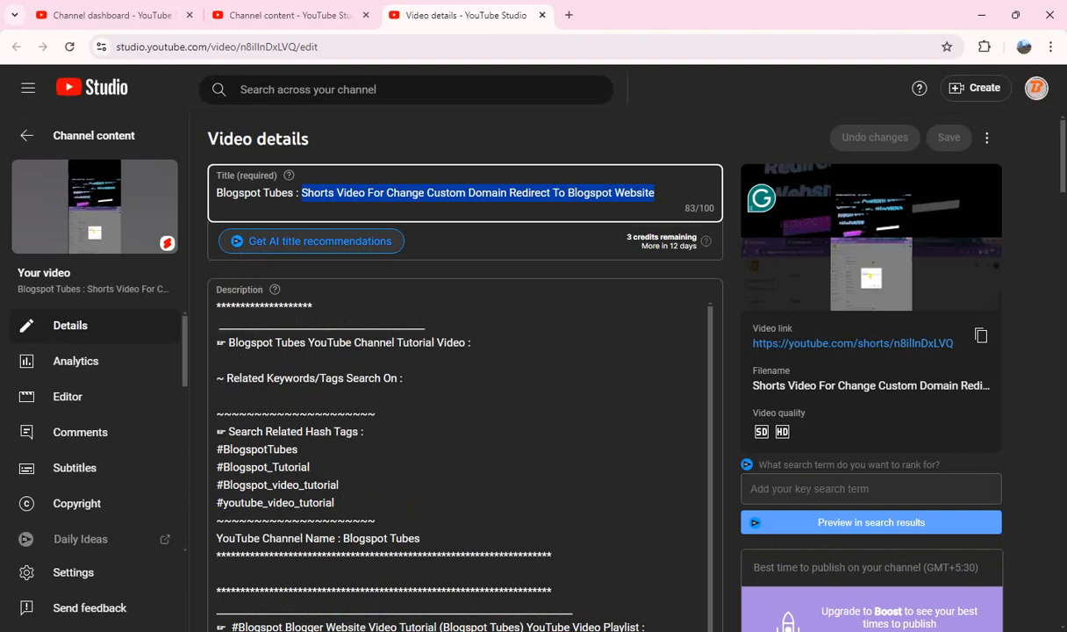
{"action": "left_click", "coordinate": [474, 343]}
{"action": "key", "text": "ctrl+v"}
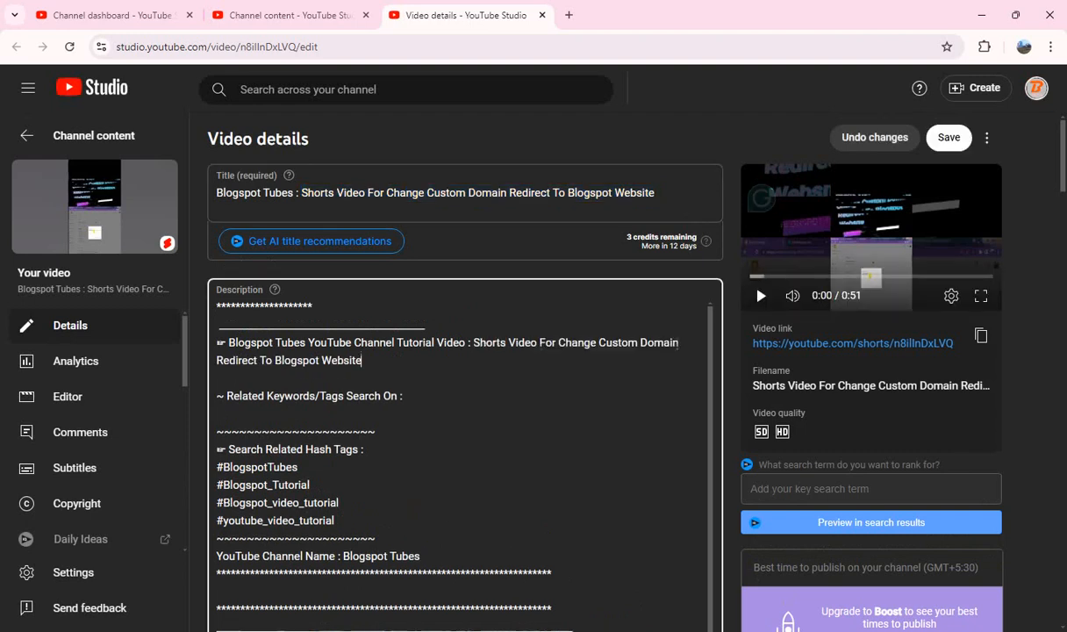
Step: Paste the hashtag block beginning "#ShortsVideo #CustomDomain #Redirect #Blogspot" on a new line at the end of the custom domain Short's description
{"action": "scroll", "coordinate": [456, 395], "scroll_direction": "down", "scroll_amount": 15}
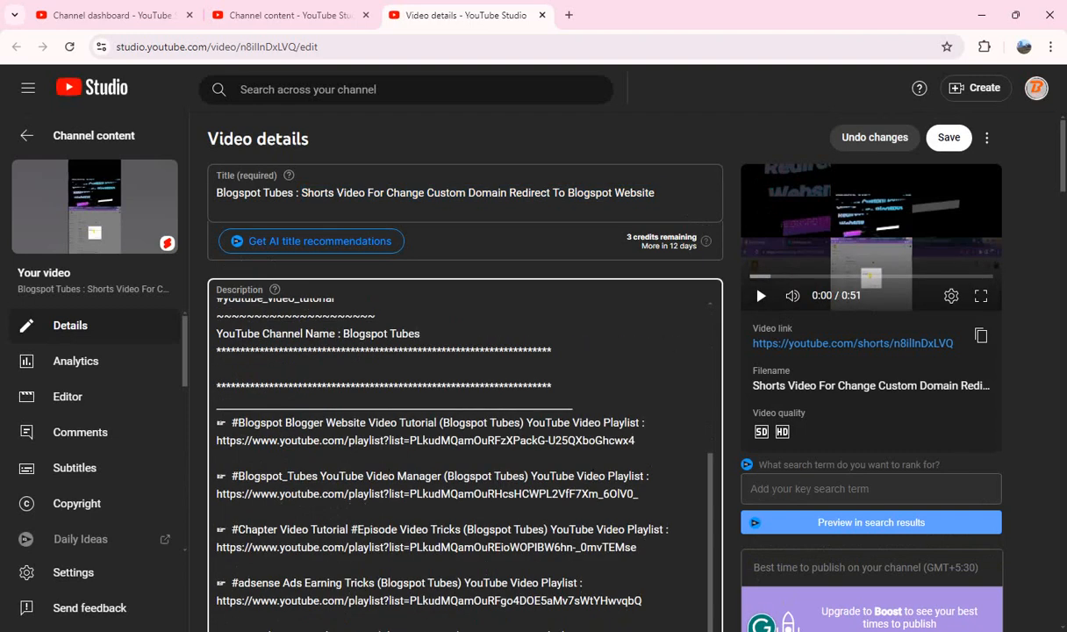
{"action": "scroll", "coordinate": [791, 361], "scroll_direction": "down", "scroll_amount": 2}
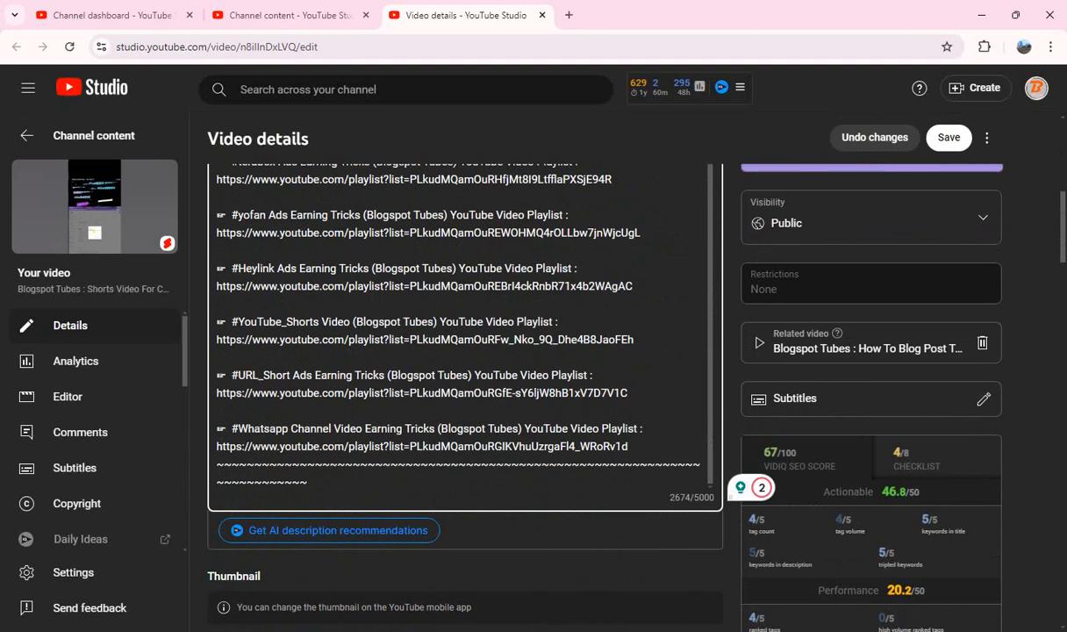
{"action": "key", "text": "Return"}
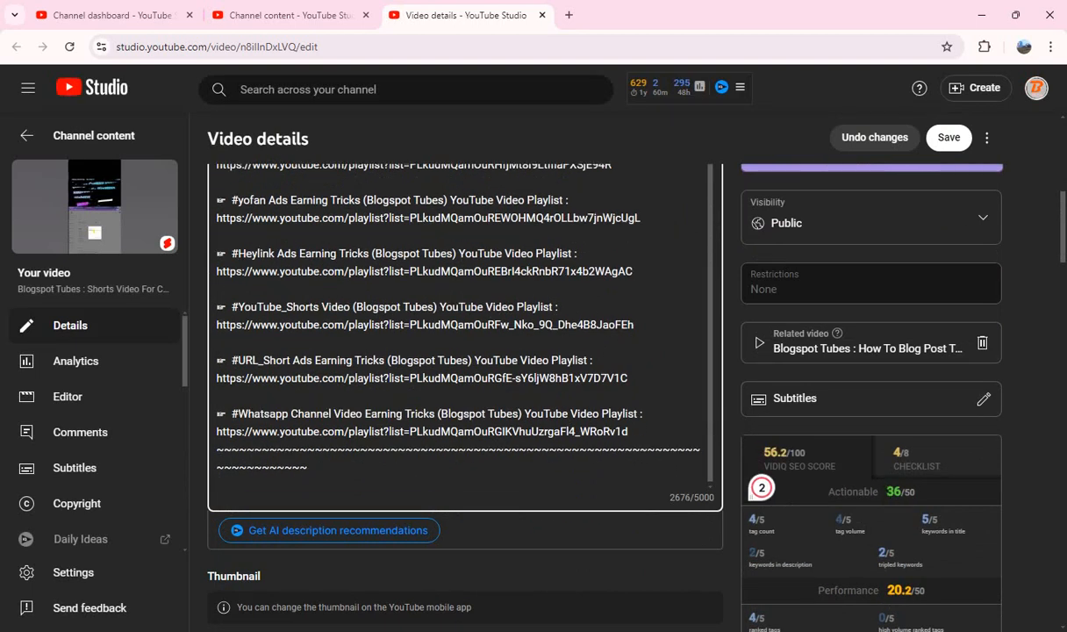
{"action": "key", "text": "ctrl+v"}
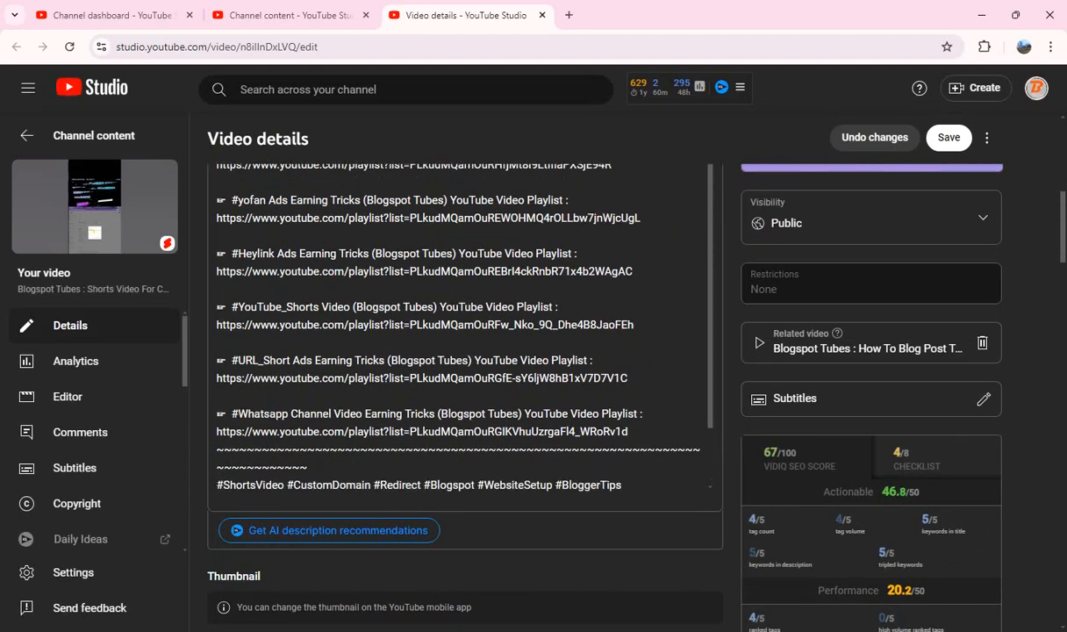
Step: Copy all tags of the custom domain redirect Short, delete them all, and paste them back into the emptied tags box
{"action": "scroll", "coordinate": [465, 351], "scroll_direction": "down", "scroll_amount": 10}
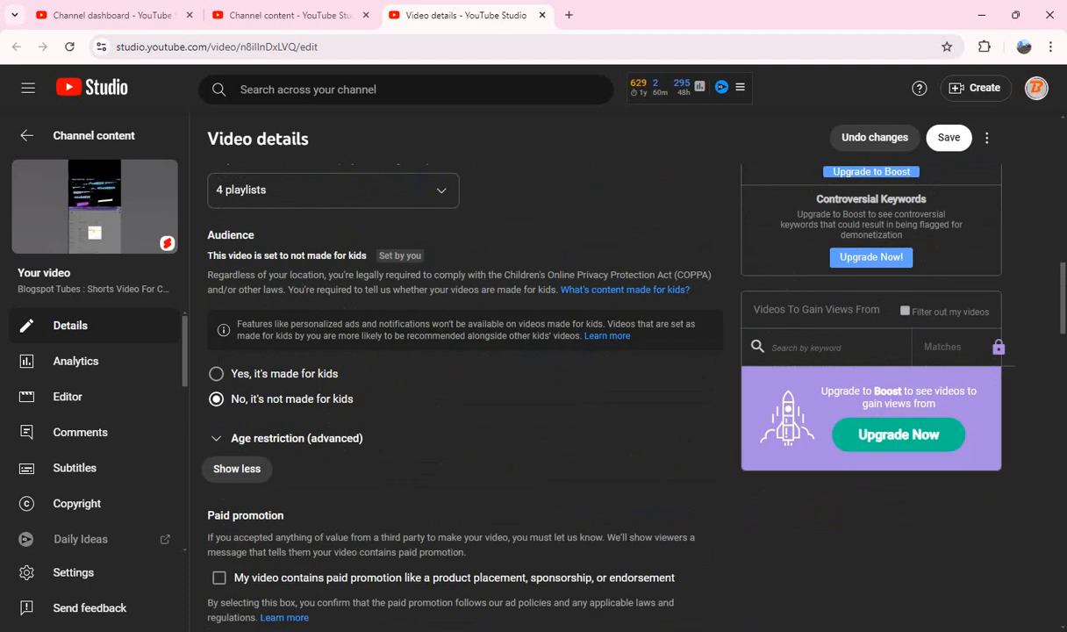
{"action": "scroll", "coordinate": [464, 351], "scroll_direction": "down", "scroll_amount": 4}
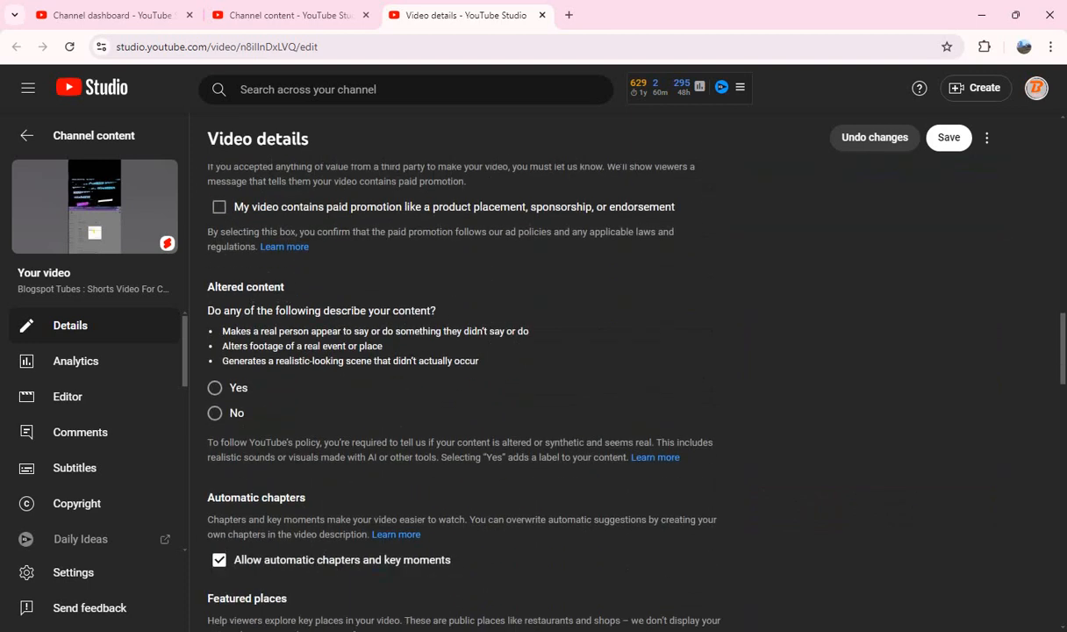
{"action": "scroll", "coordinate": [465, 395], "scroll_direction": "down", "scroll_amount": 7}
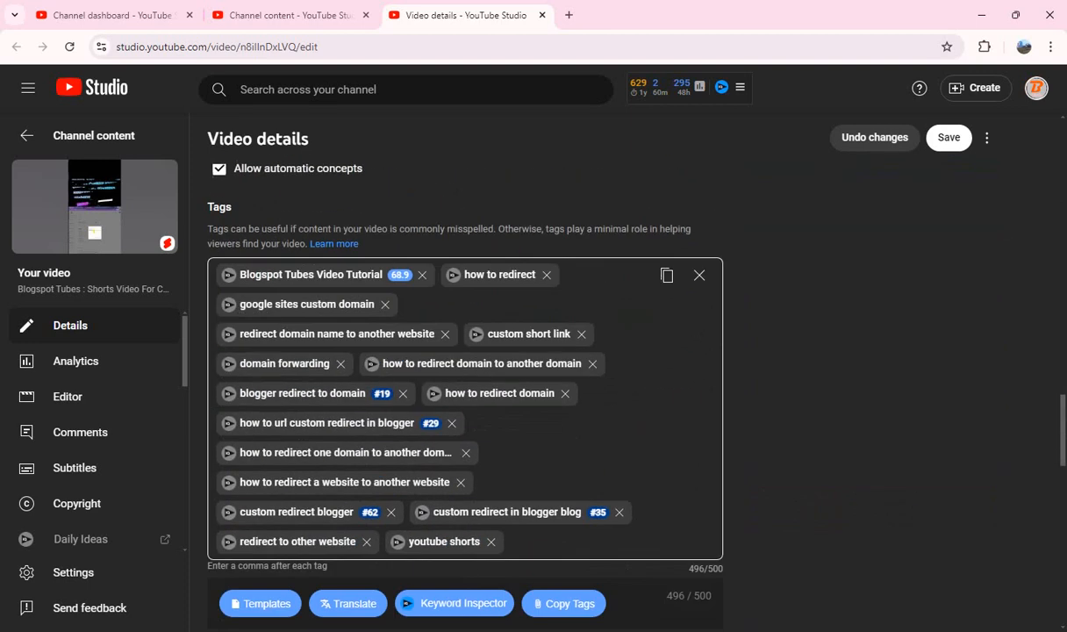
{"action": "left_click", "coordinate": [667, 276]}
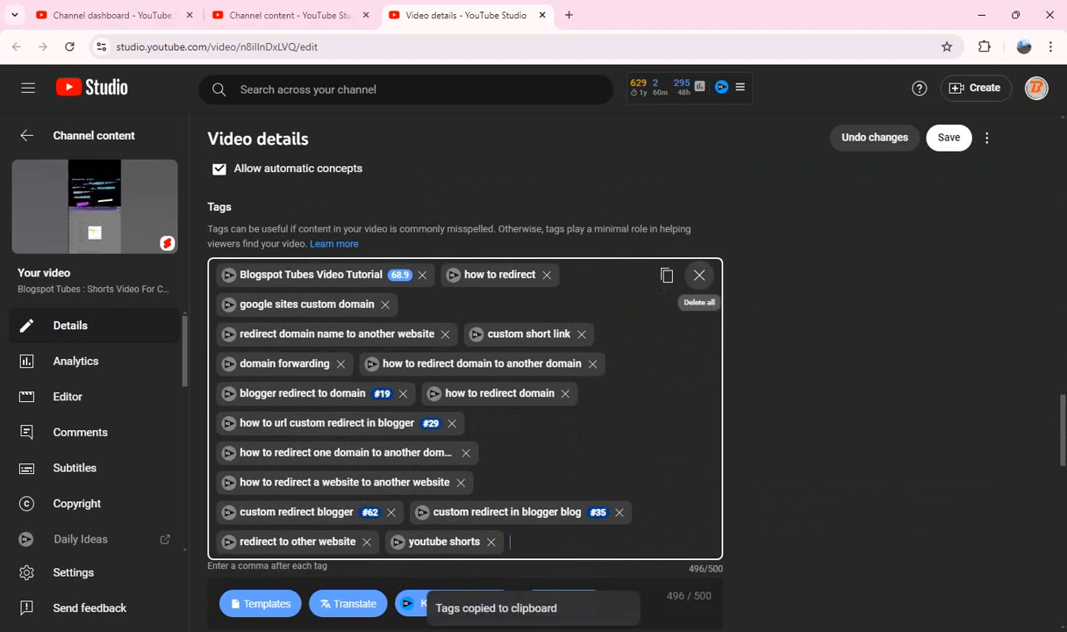
{"action": "left_click", "coordinate": [699, 274]}
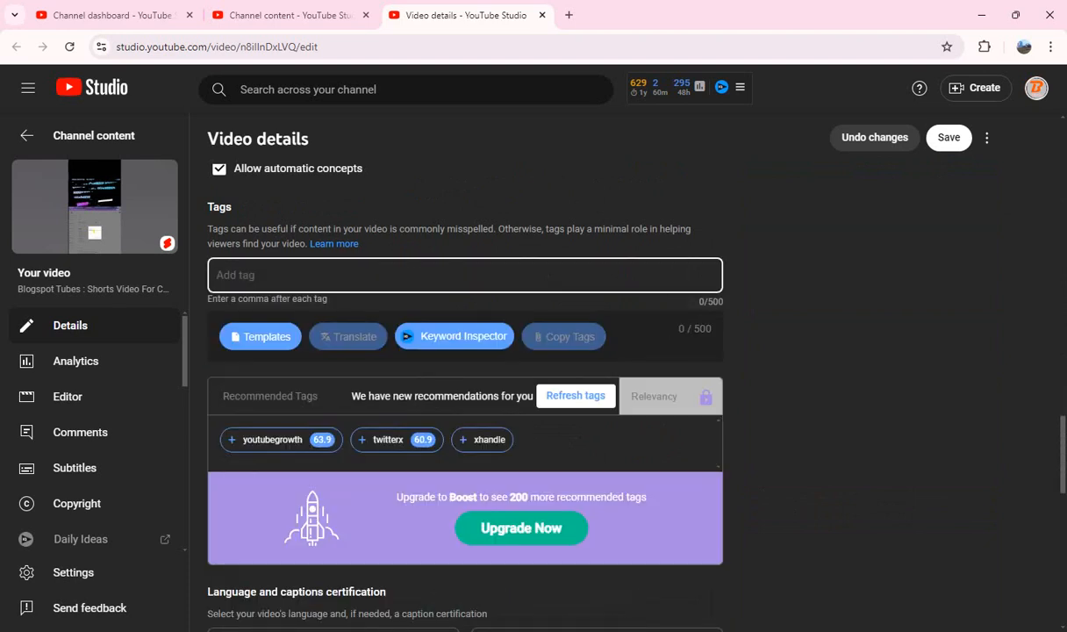
{"action": "key", "text": "ctrl+v"}
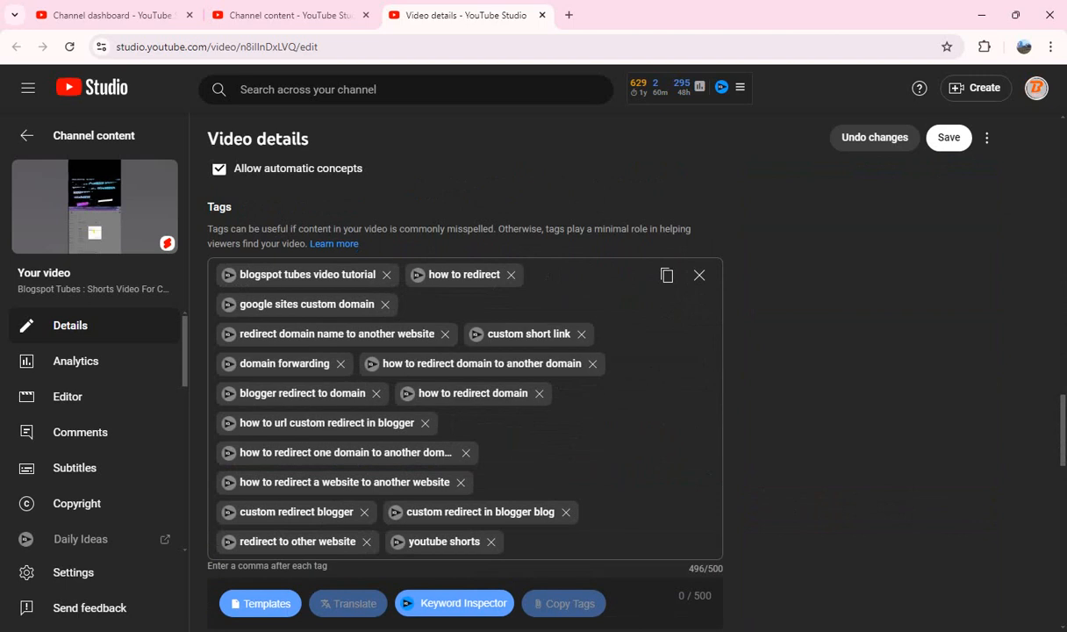
Step: Check the custom domain redirect Short's remaining settings, then save its changes and close its details page
{"action": "scroll", "coordinate": [465, 395], "scroll_direction": "down", "scroll_amount": 8}
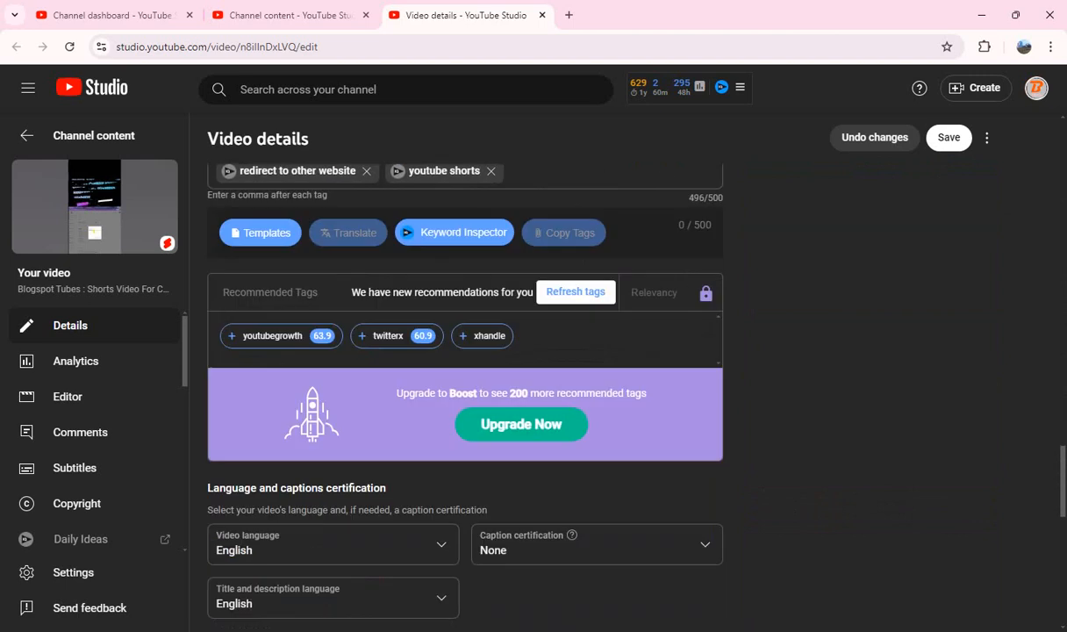
{"action": "scroll", "coordinate": [465, 395], "scroll_direction": "down", "scroll_amount": 3}
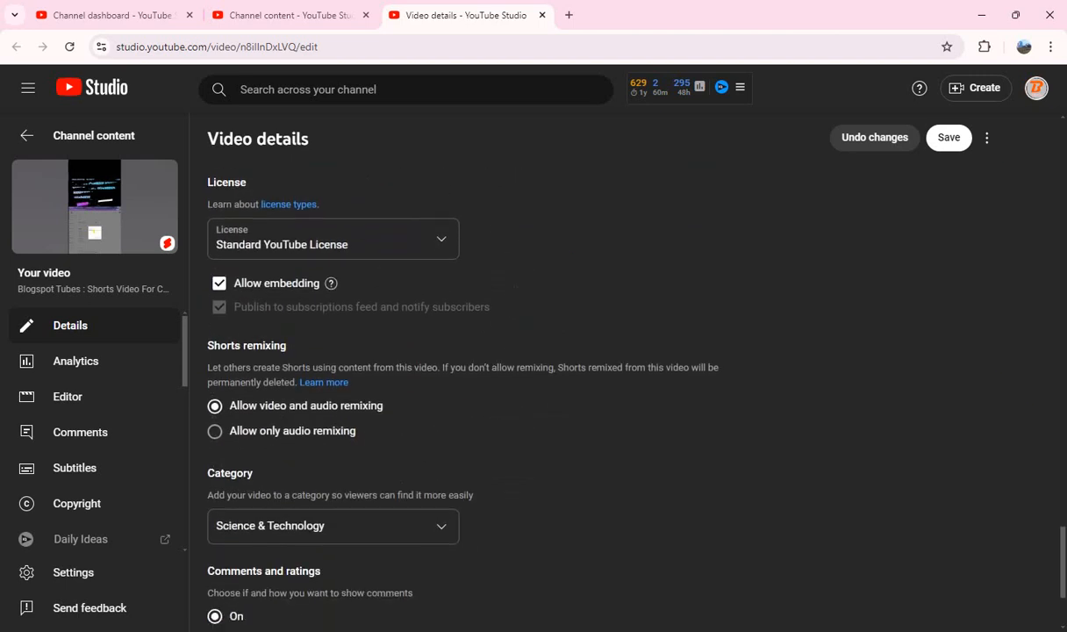
{"action": "scroll", "coordinate": [465, 395], "scroll_direction": "up", "scroll_amount": 10}
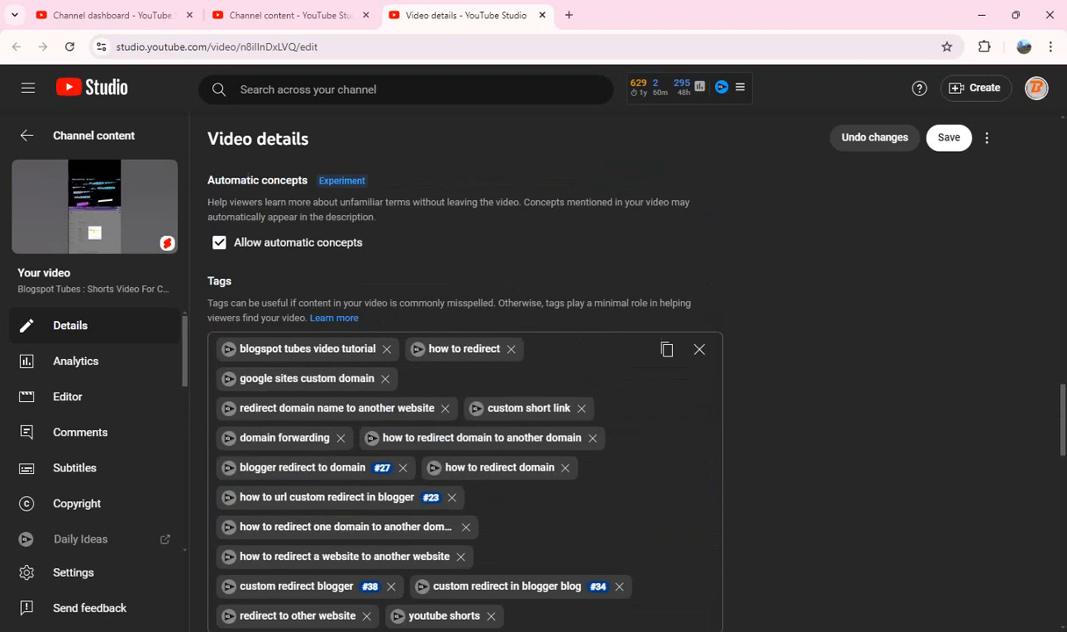
{"action": "scroll", "coordinate": [465, 395], "scroll_direction": "down", "scroll_amount": 2}
{"action": "scroll", "coordinate": [465, 395], "scroll_direction": "up", "scroll_amount": 10}
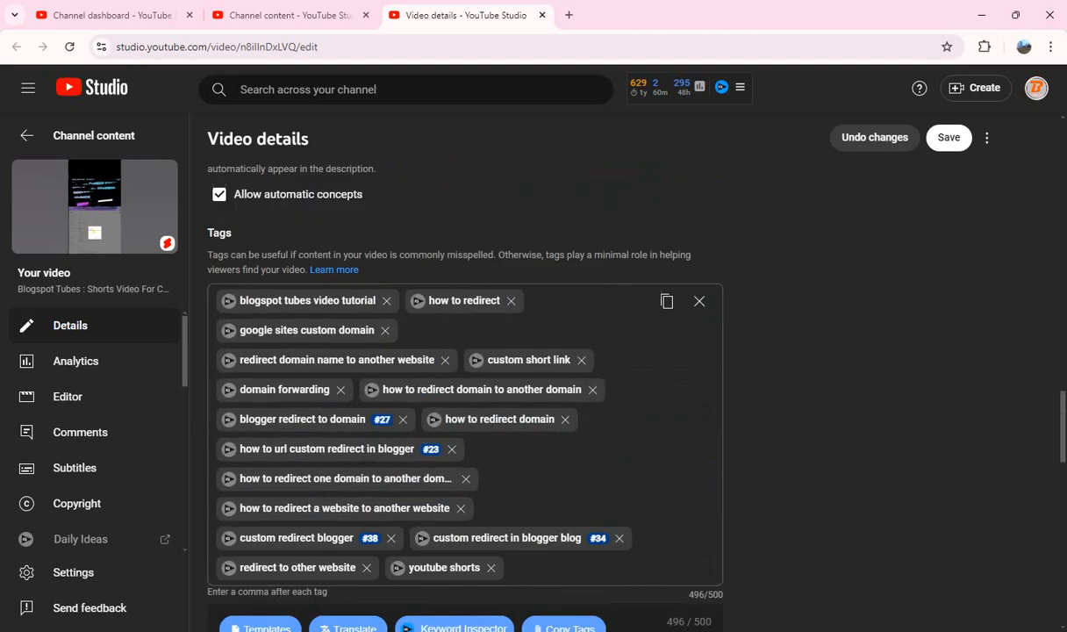
{"action": "scroll", "coordinate": [465, 395], "scroll_direction": "up", "scroll_amount": 5}
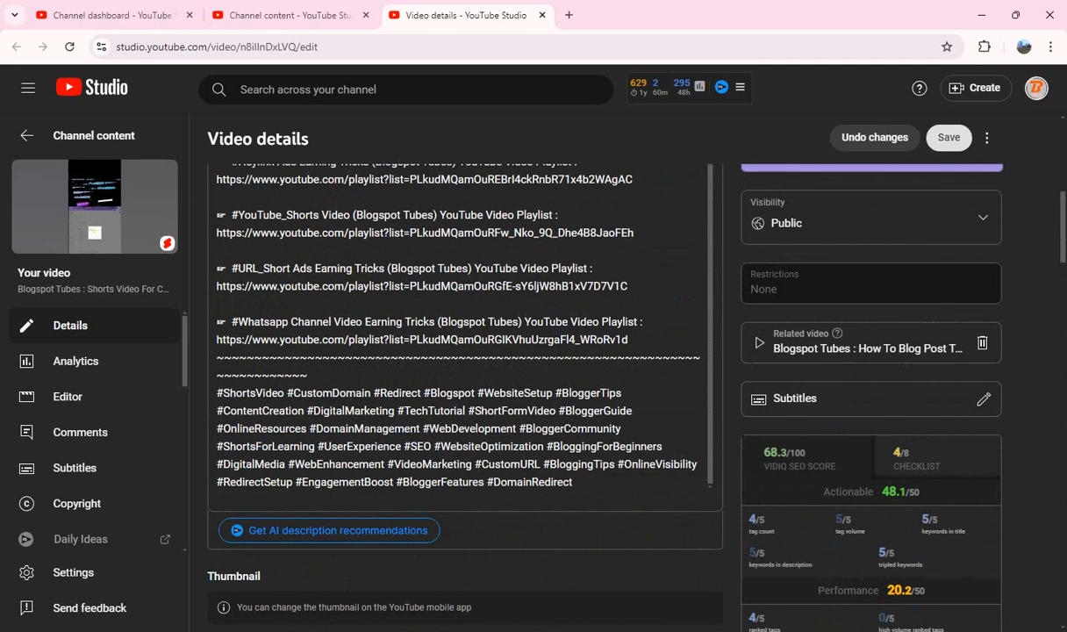
{"action": "left_click", "coordinate": [948, 138]}
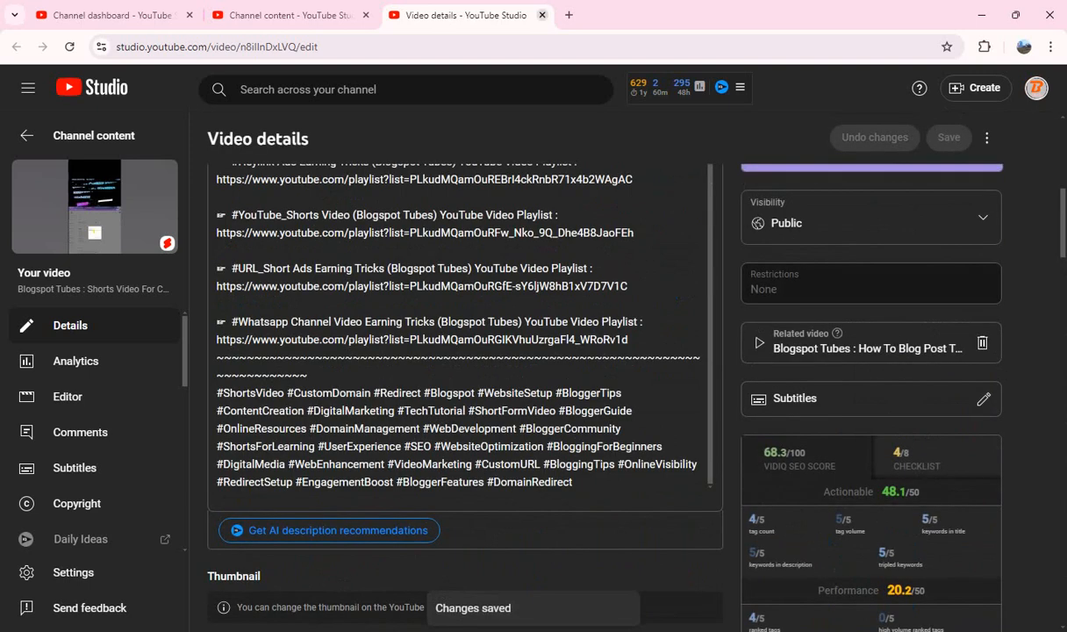
{"action": "key", "text": "ctrl+w"}
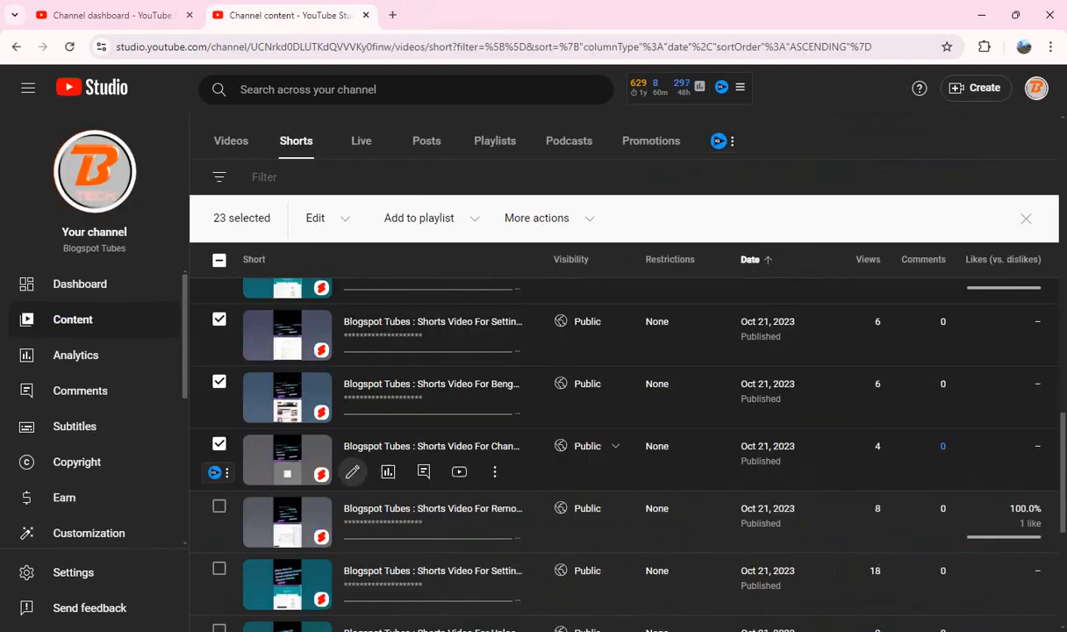
Step: Open the next Short's details separately and copy "Shorts Video For Remove Disable Widget Javascript Code From Blogspot" from its title into the description after "Tutorial Video :"
{"action": "scroll", "coordinate": [351, 421], "scroll_direction": "down", "scroll_amount": 2}
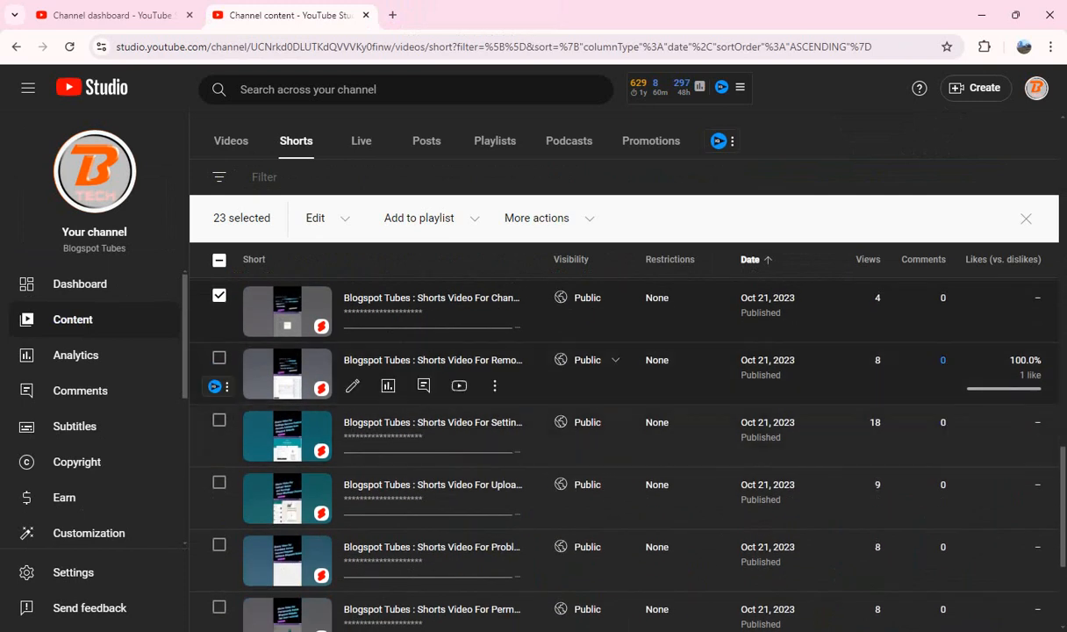
{"action": "left_click_drag", "start_coordinate": [443, 360], "coordinate": [540, 7]}
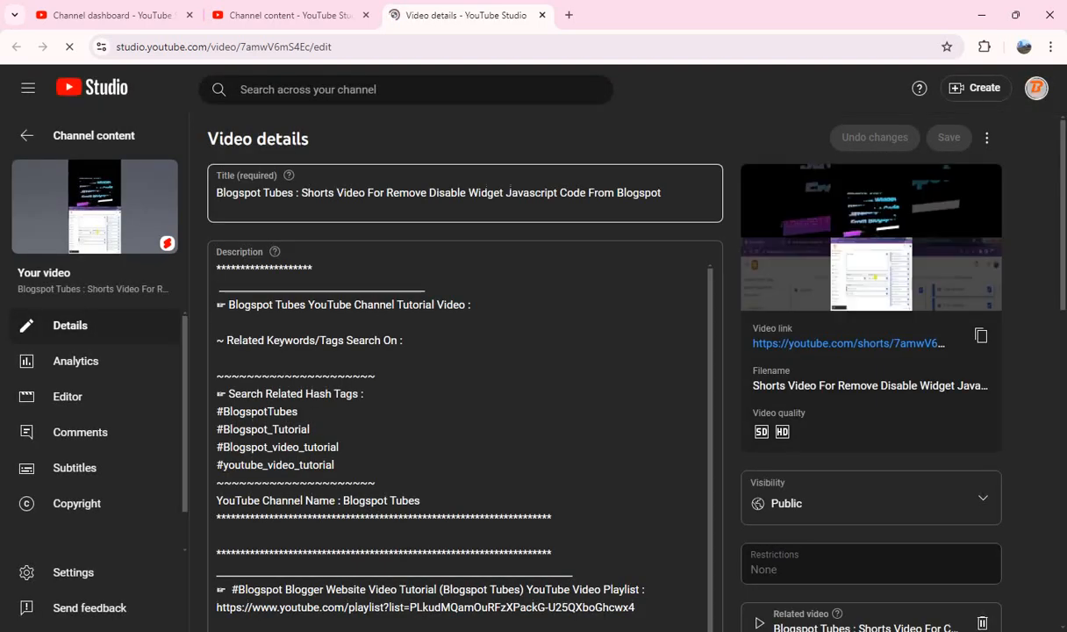
{"action": "left_click", "coordinate": [301, 192]}
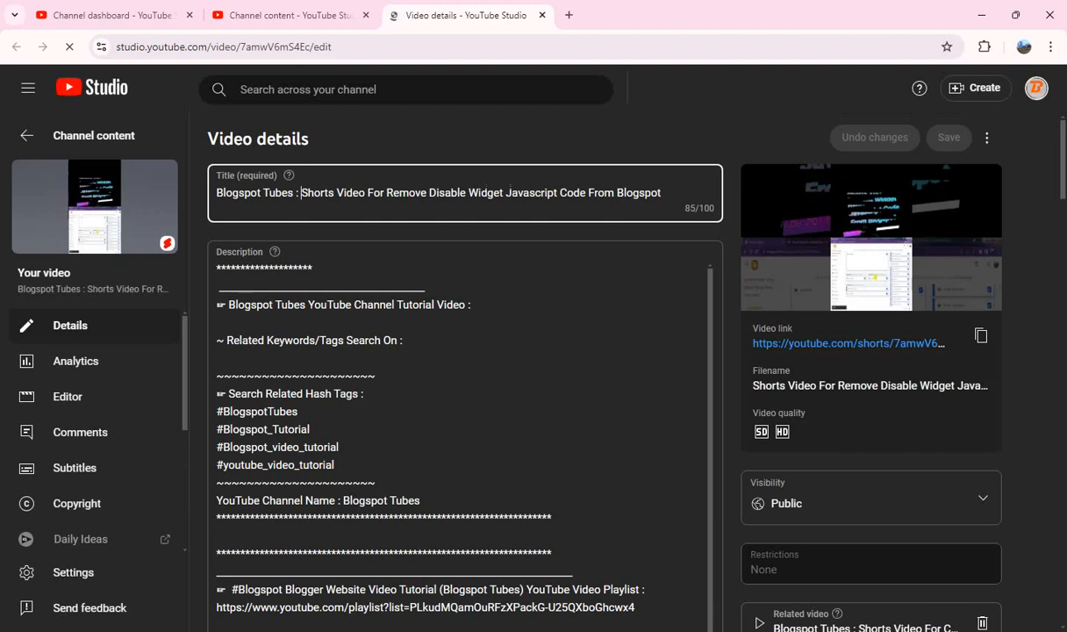
{"action": "key", "text": "shift+End"}
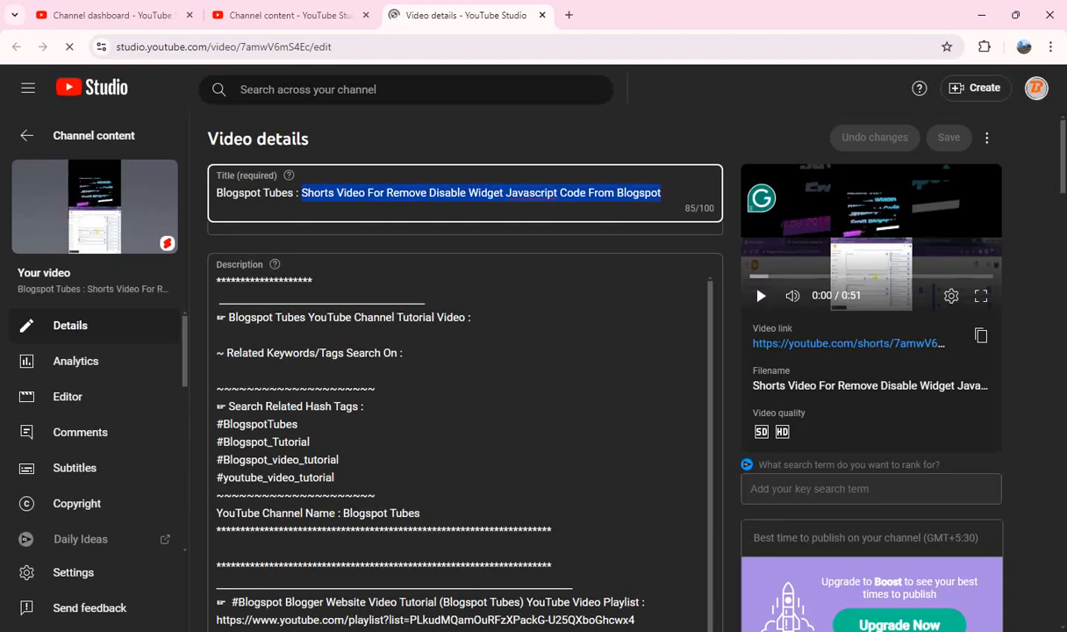
{"action": "left_click", "coordinate": [472, 317]}
{"action": "key", "text": "ctrl+v"}
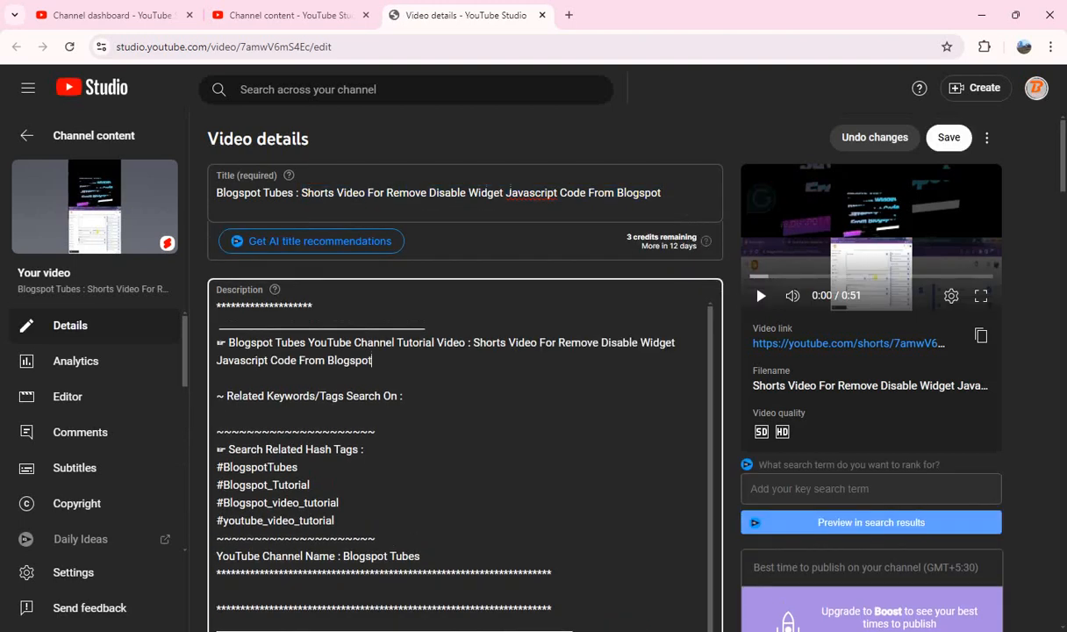
Step: Answer "No" to the altered content question for the Remove Disable Widget Short
{"action": "scroll", "coordinate": [246, 429], "scroll_direction": "down", "scroll_amount": 10}
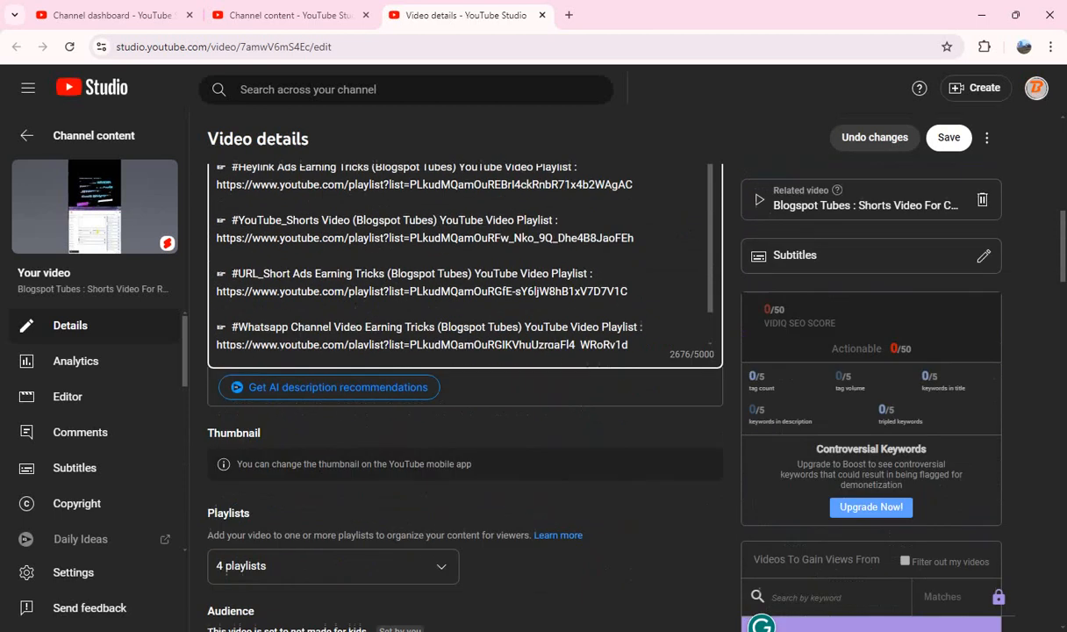
{"action": "scroll", "coordinate": [247, 430], "scroll_direction": "down", "scroll_amount": 7}
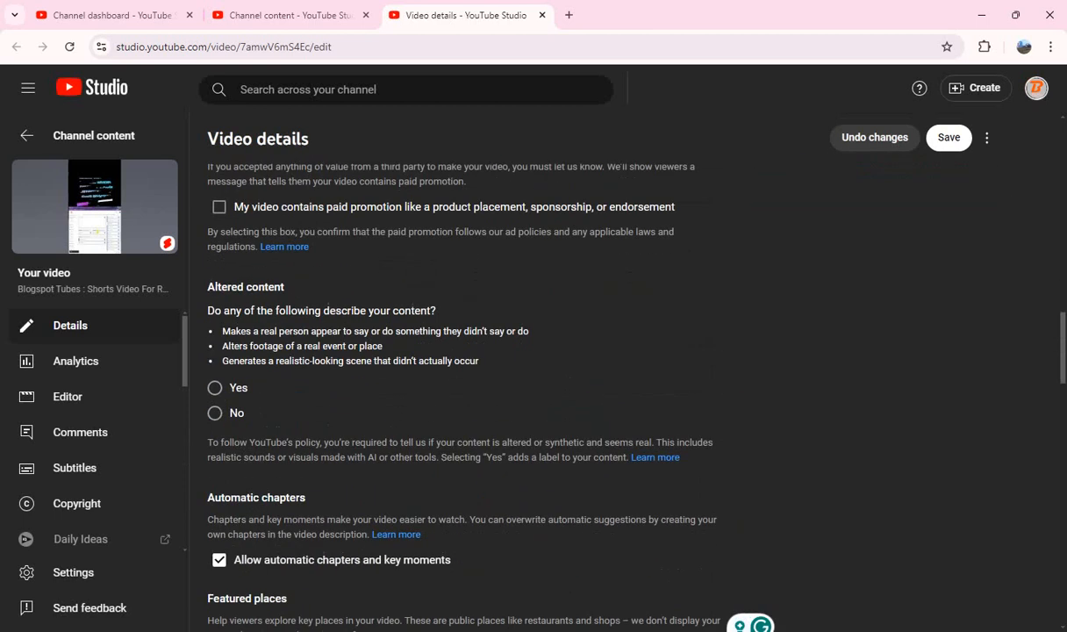
{"action": "left_click", "coordinate": [214, 412]}
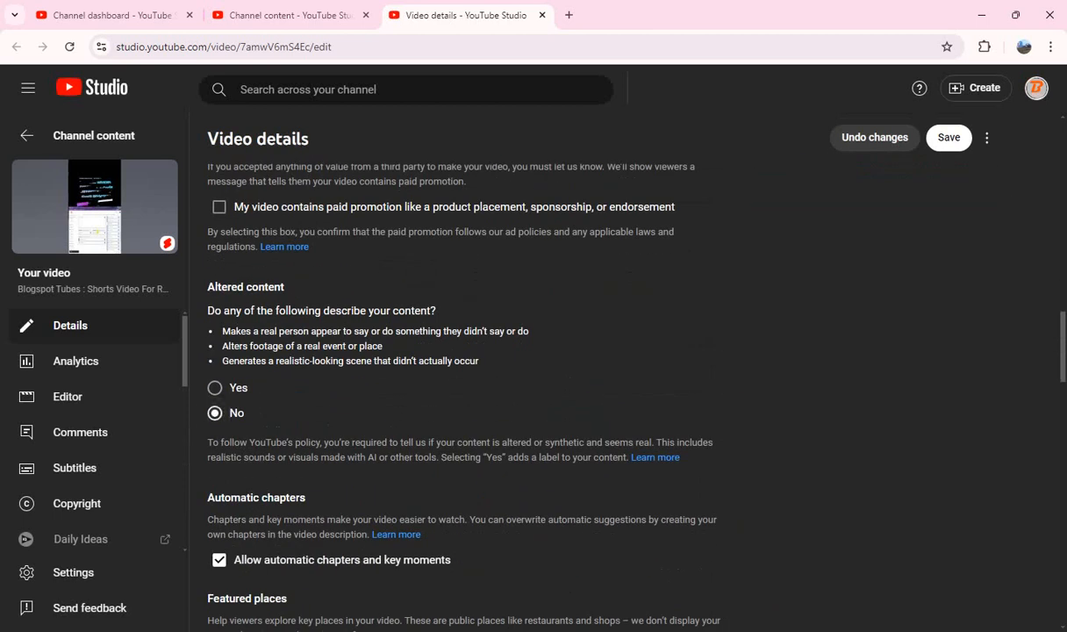
Step: Paste the hashtag block beginning "#ShortsVideo #RemoveWidget #DisableWidget #JavaScriptCode #Blogspot" on a new line at the end of the description
{"action": "scroll", "coordinate": [456, 377], "scroll_direction": "up", "scroll_amount": 12}
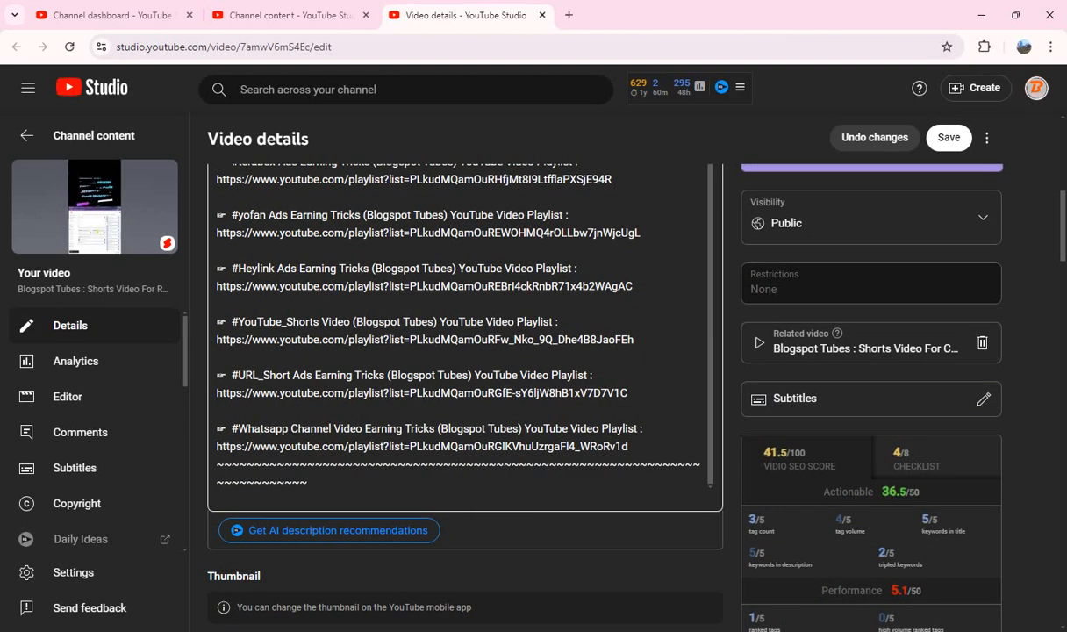
{"action": "left_click", "coordinate": [308, 482]}
{"action": "key", "text": "ctrl+v"}
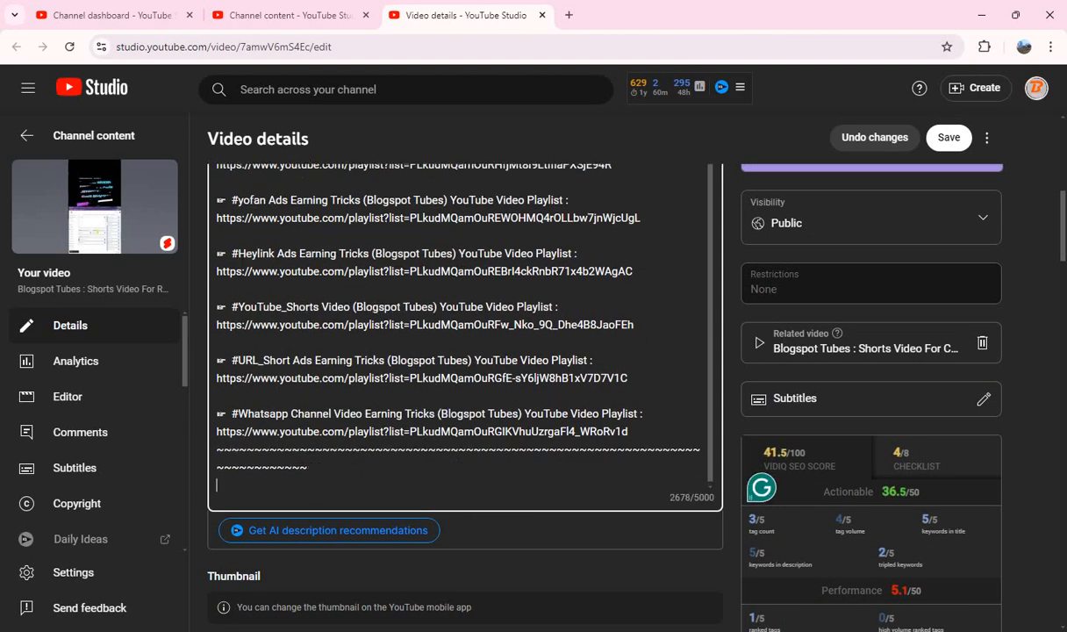
{"action": "left_click", "coordinate": [730, 462]}
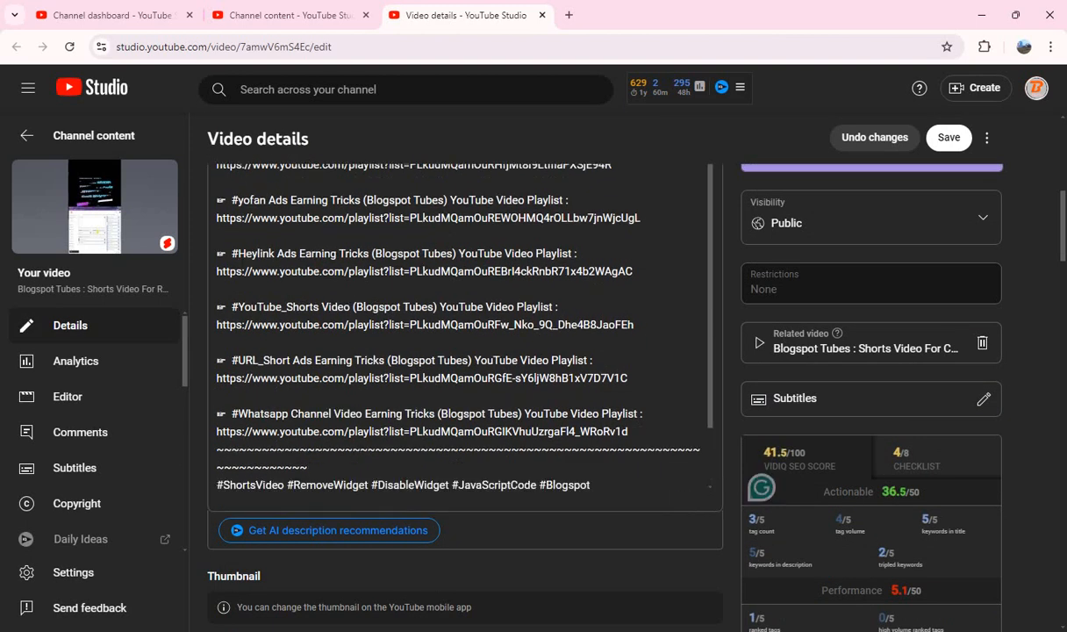
Step: Copy all tags of the Remove Disable Widget Short, delete them all, and paste them back into the emptied tags box
{"action": "scroll", "coordinate": [465, 350], "scroll_direction": "down", "scroll_amount": 12}
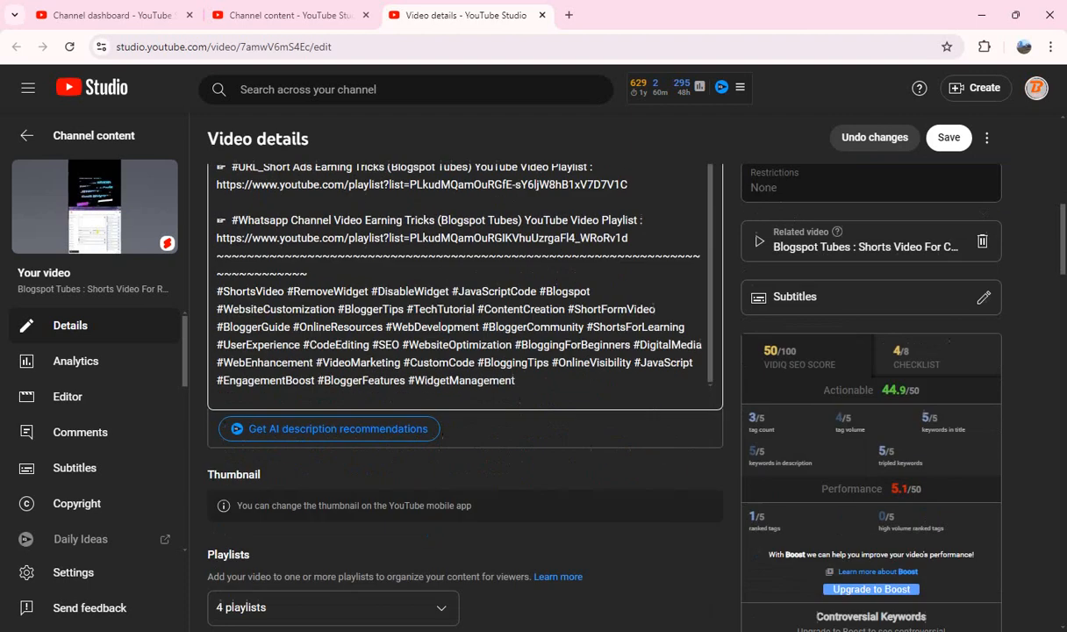
{"action": "scroll", "coordinate": [465, 351], "scroll_direction": "down", "scroll_amount": 8}
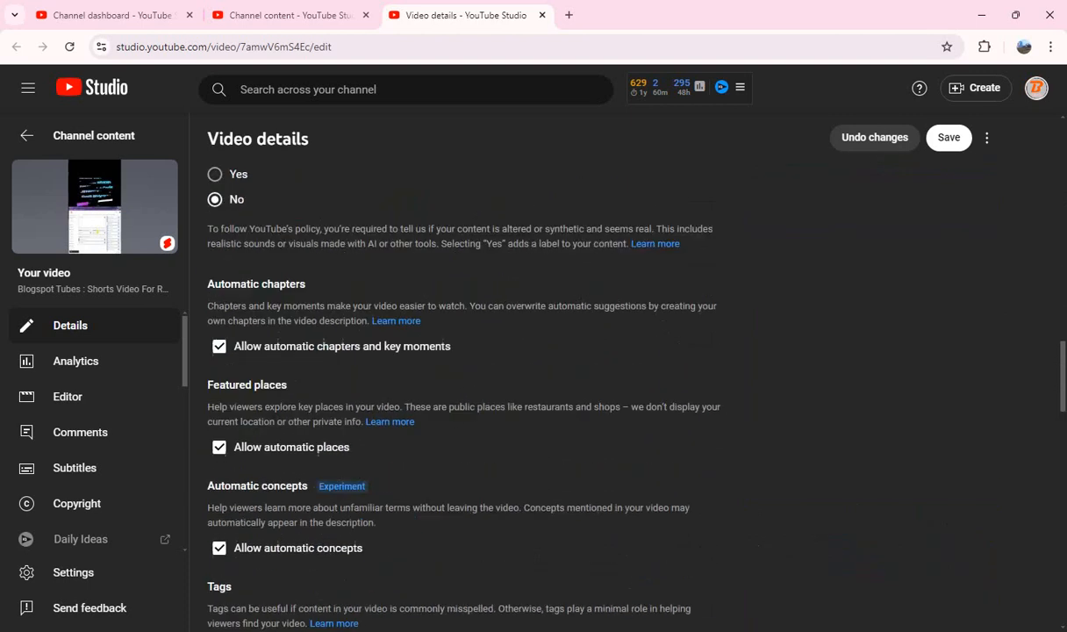
{"action": "scroll", "coordinate": [666, 275], "scroll_direction": "down", "scroll_amount": 2}
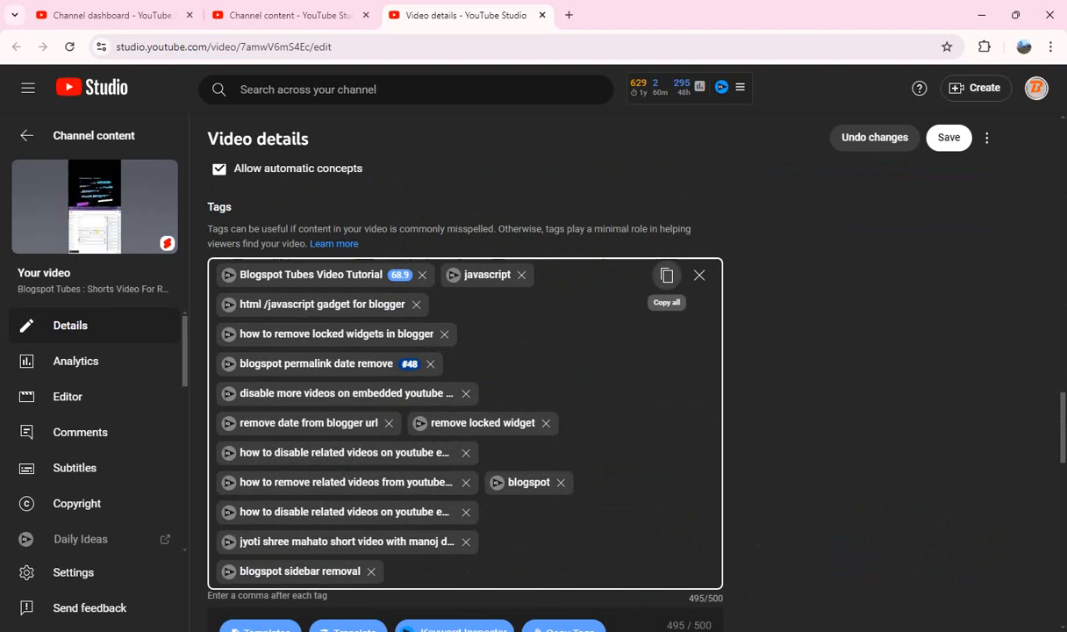
{"action": "left_click", "coordinate": [667, 275]}
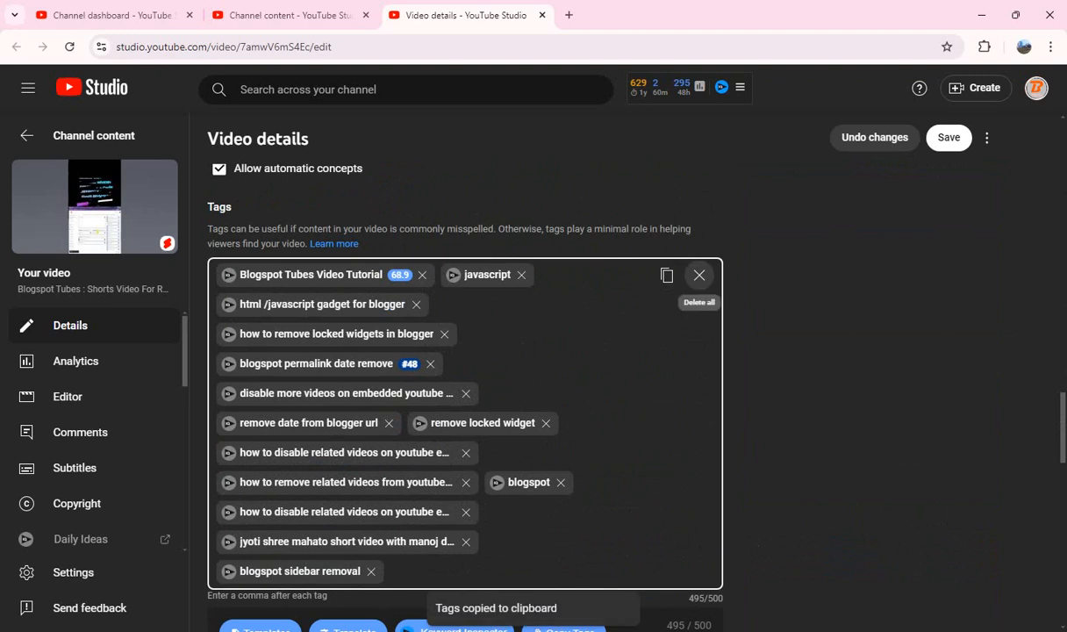
{"action": "left_click", "coordinate": [699, 275]}
{"action": "left_click", "coordinate": [699, 275]}
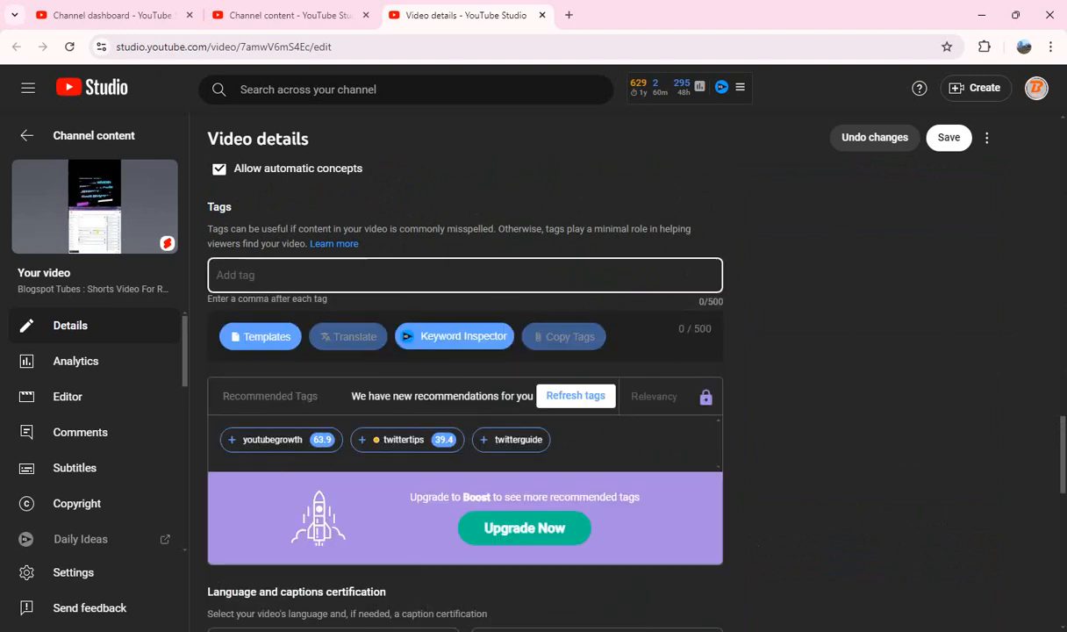
{"action": "key", "text": "ctrl+v"}
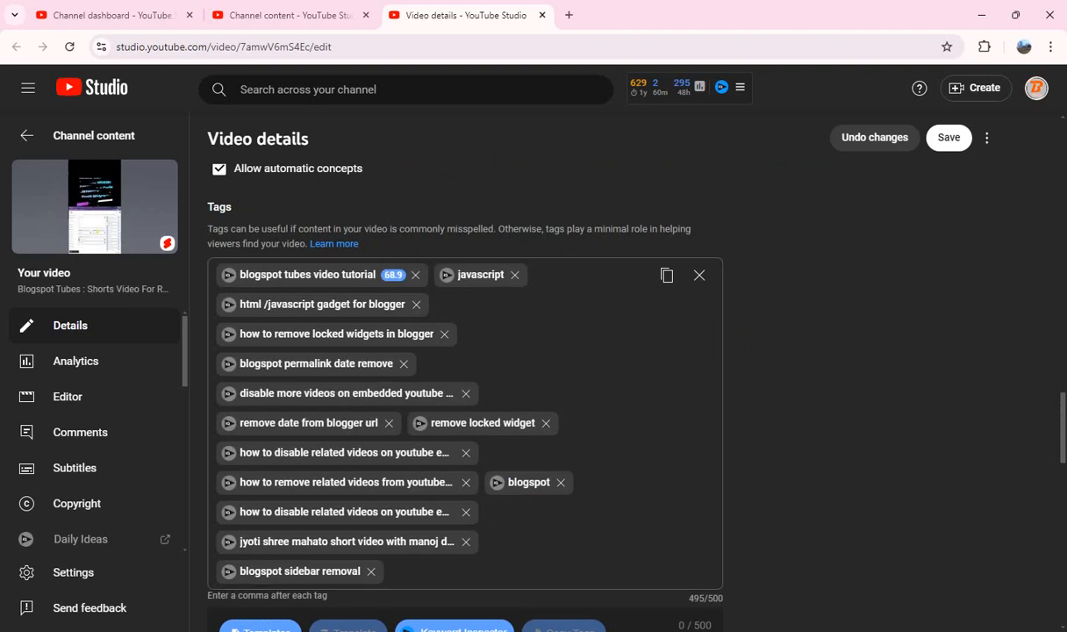
Step: Allow only audio remixing for the Remove Disable Widget Short, save the changes and close its details
{"action": "scroll", "coordinate": [465, 395], "scroll_direction": "down", "scroll_amount": 10}
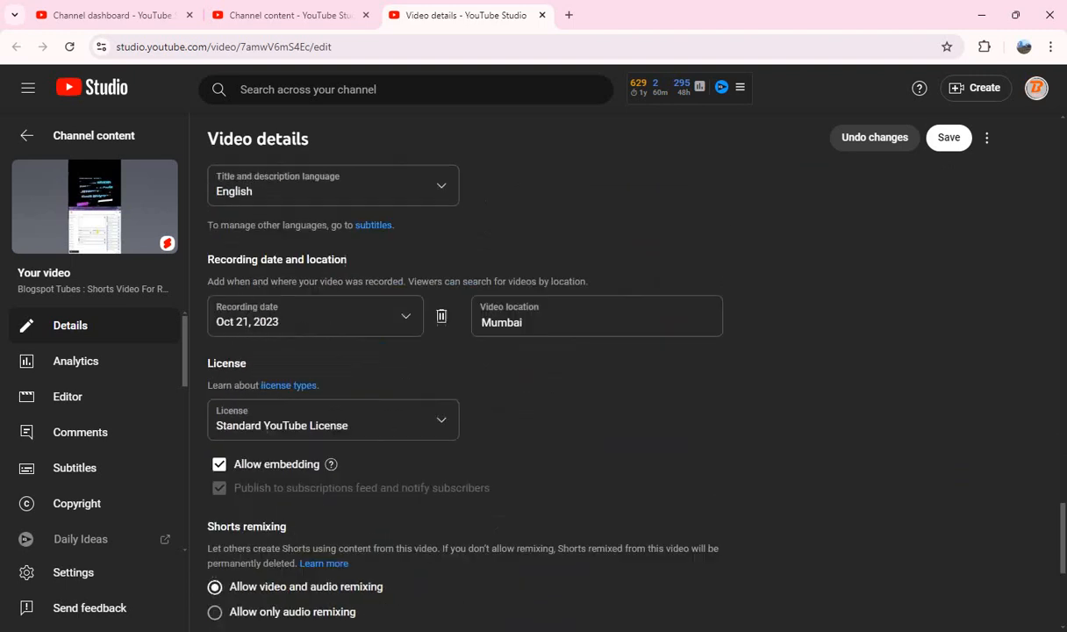
{"action": "scroll", "coordinate": [465, 395], "scroll_direction": "down", "scroll_amount": 3}
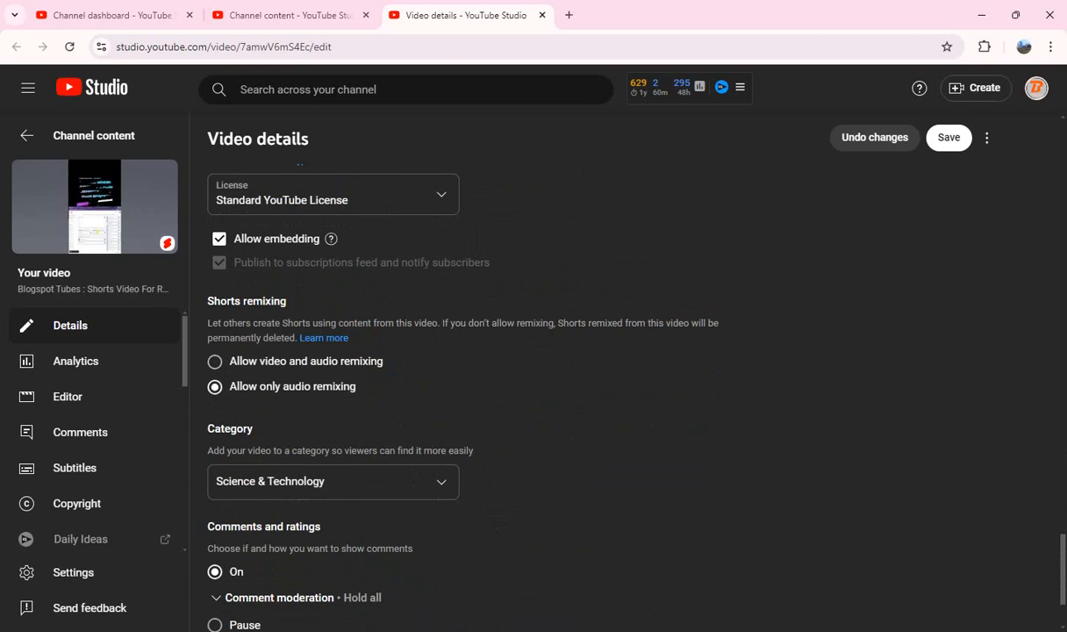
{"action": "scroll", "coordinate": [465, 394], "scroll_direction": "up", "scroll_amount": 20}
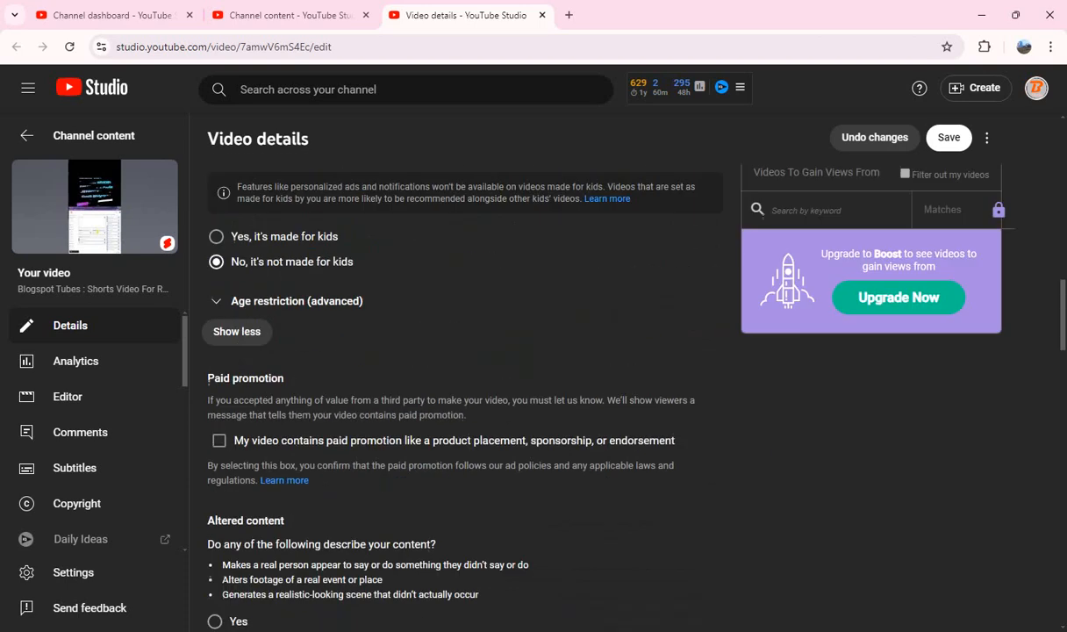
{"action": "scroll", "coordinate": [465, 395], "scroll_direction": "up", "scroll_amount": 6}
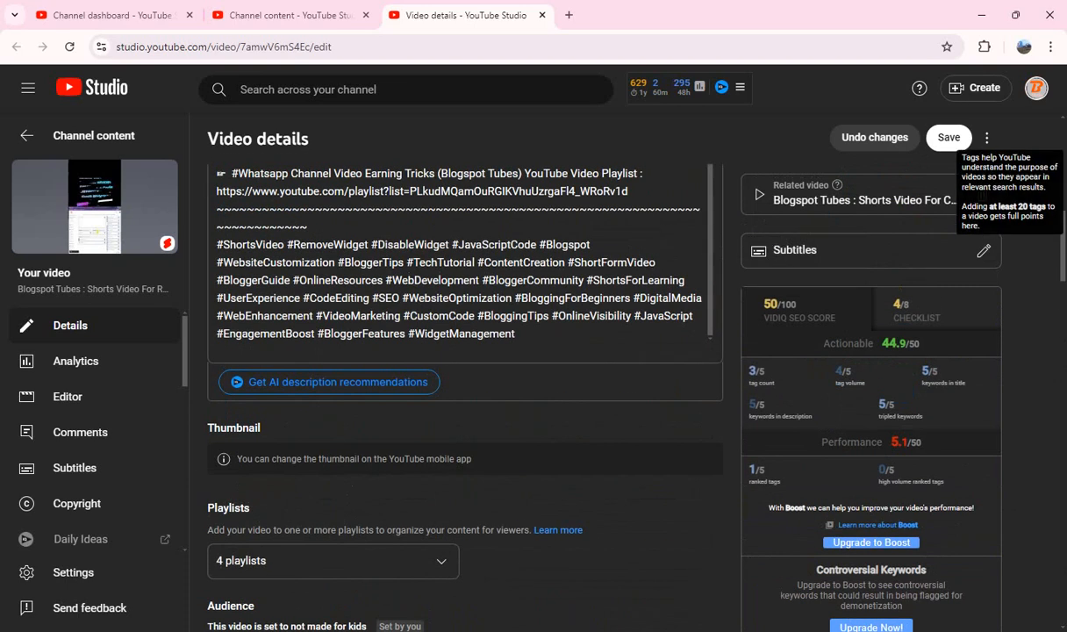
{"action": "left_click", "coordinate": [948, 137]}
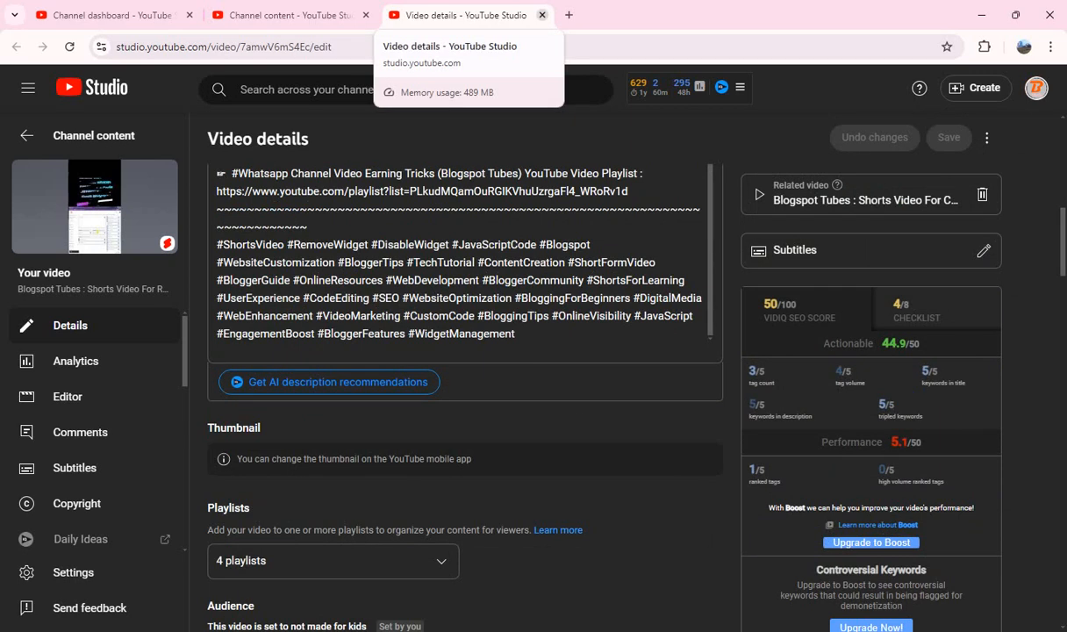
{"action": "left_click", "coordinate": [542, 15]}
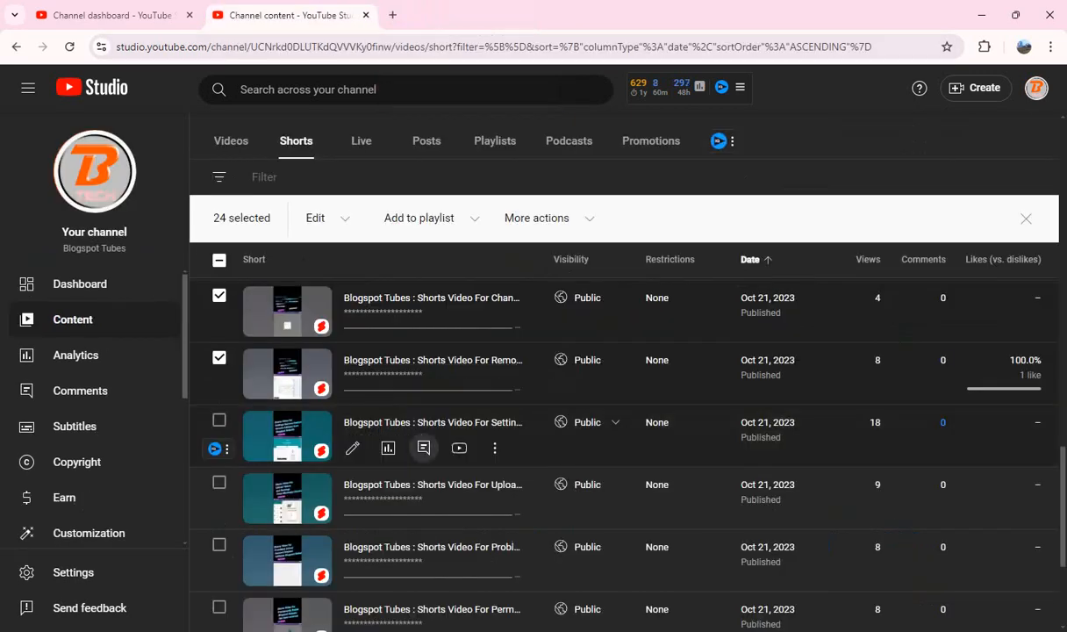
Step: Open the Custom Domain Short separately and copy "Shorts Video For Settings Remove Custom Domain Address from Blogspot Website" into the description after "Tutorial Video :"
{"action": "scroll", "coordinate": [430, 422], "scroll_direction": "down", "scroll_amount": 1}
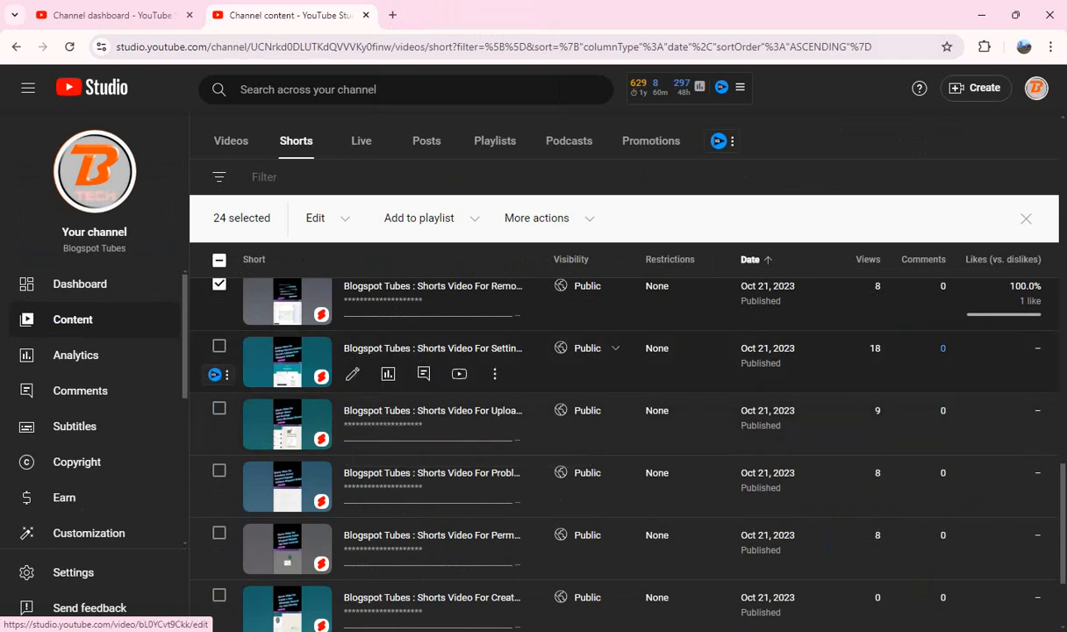
{"action": "left_click_drag", "start_coordinate": [352, 349], "coordinate": [465, 5]}
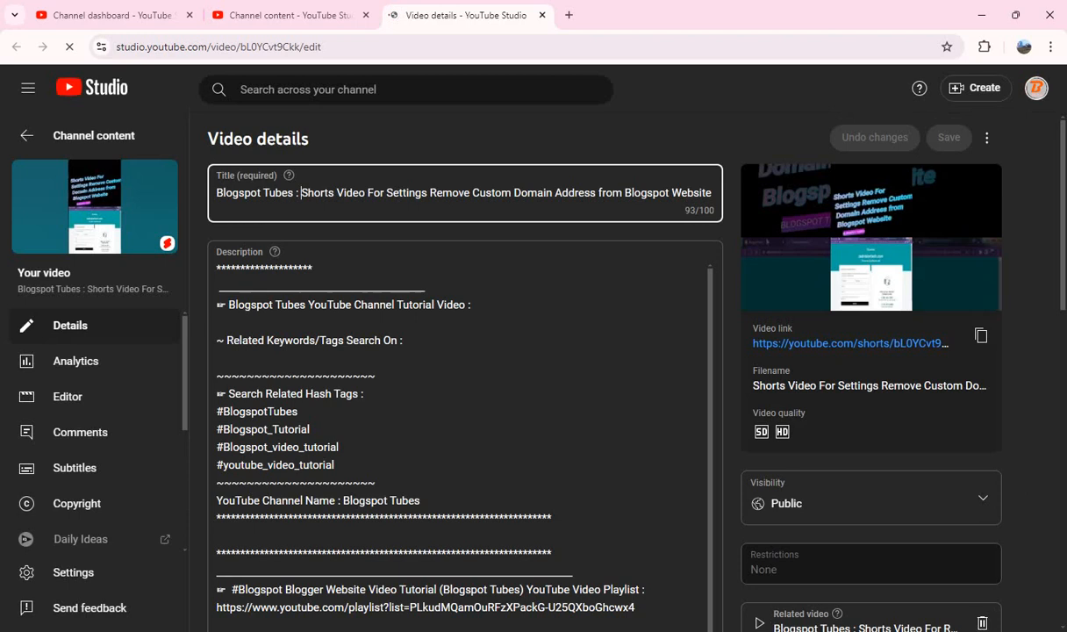
{"action": "left_click_drag", "start_coordinate": [300, 192], "coordinate": [712, 192]}
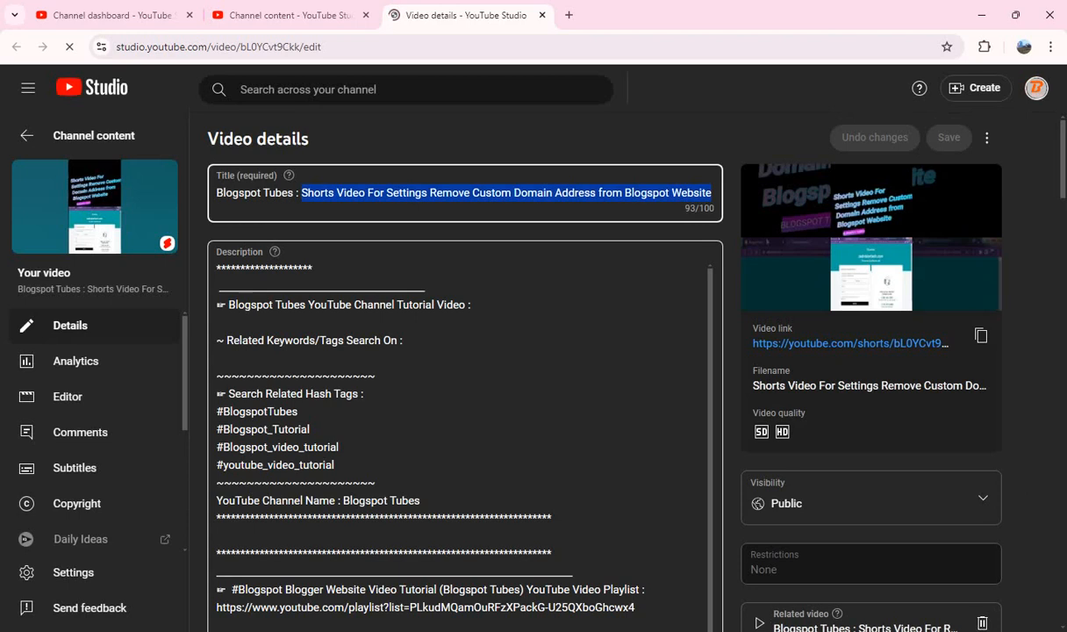
{"action": "left_click", "coordinate": [474, 316]}
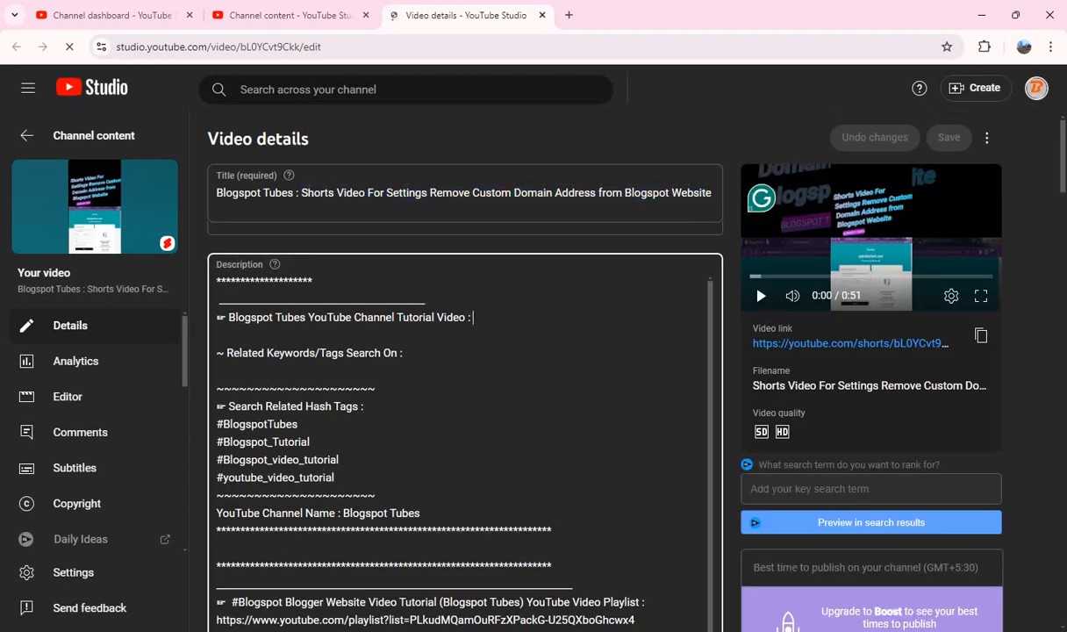
{"action": "key", "text": "ctrl+v"}
Step: Paste the hashtag block beginning "#ShortsVideo #RemoveCustomDomain #Blogspot #WebsiteSettings #BloggerTips" on a new line at the end of the description
{"action": "scroll", "coordinate": [465, 456], "scroll_direction": "down", "scroll_amount": 6}
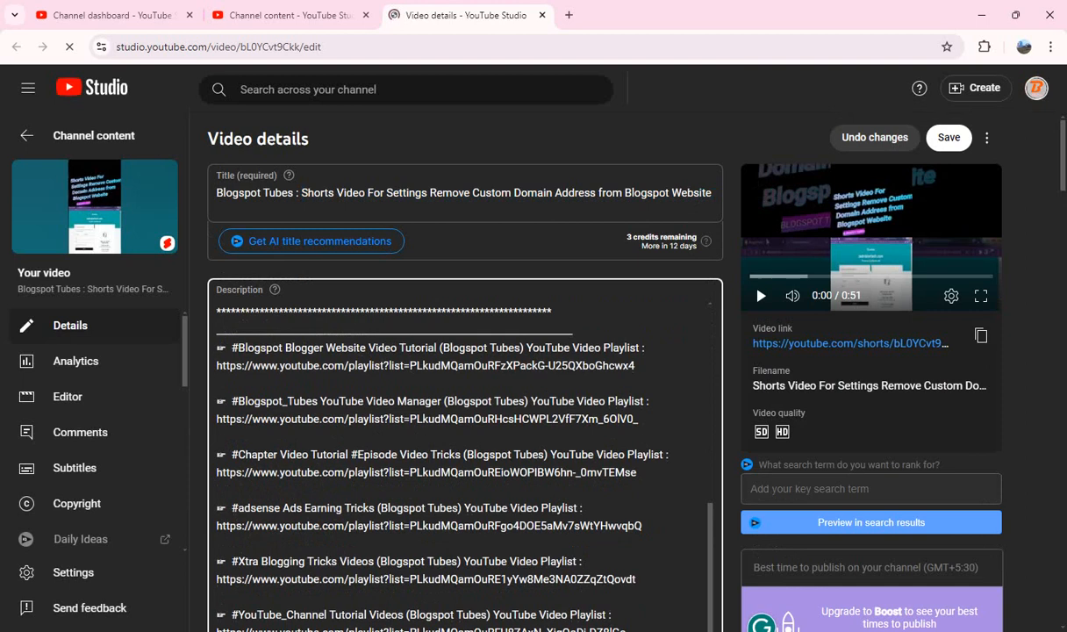
{"action": "scroll", "coordinate": [465, 395], "scroll_direction": "down", "scroll_amount": 8}
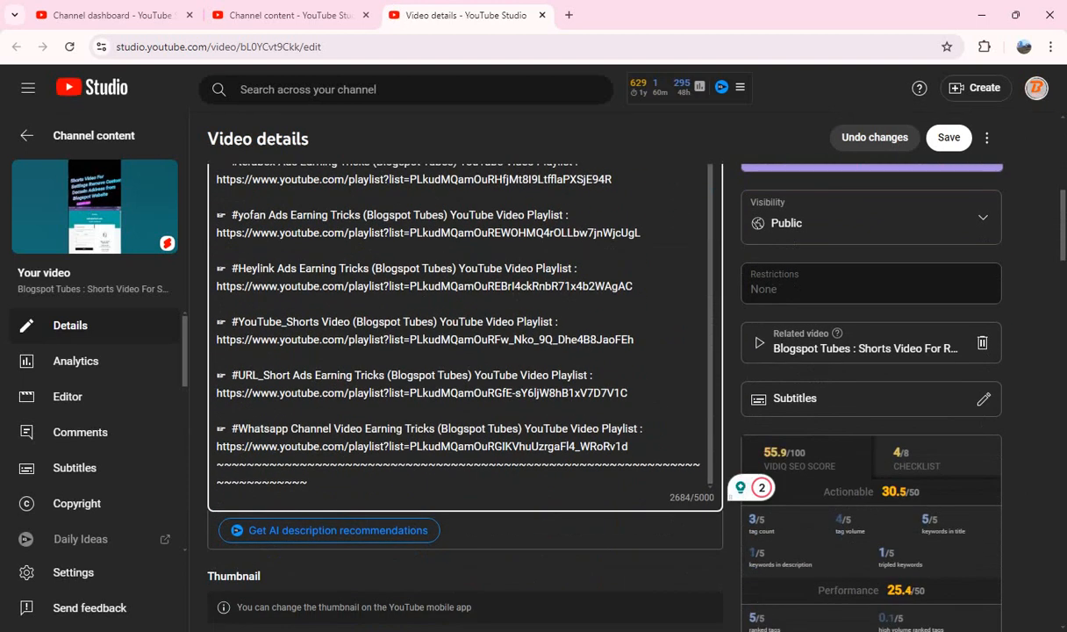
{"action": "key", "text": "Return"}
{"action": "key", "text": "ctrl+v"}
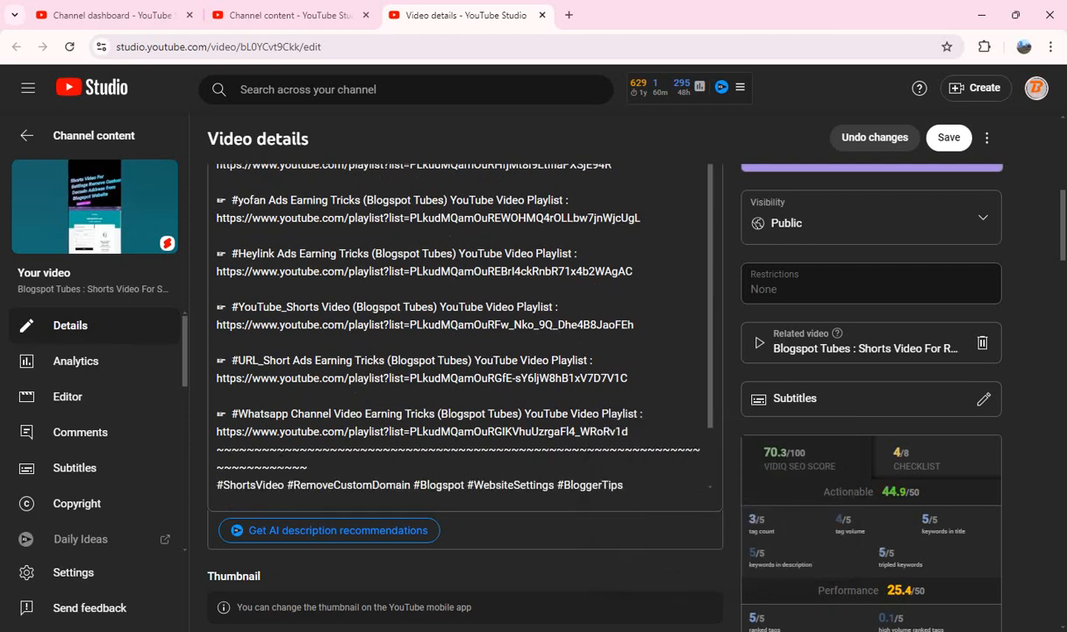
Step: Answer "No" to the altered content question for the Remove Custom Domain Short
{"action": "scroll", "coordinate": [465, 351], "scroll_direction": "down", "scroll_amount": 7}
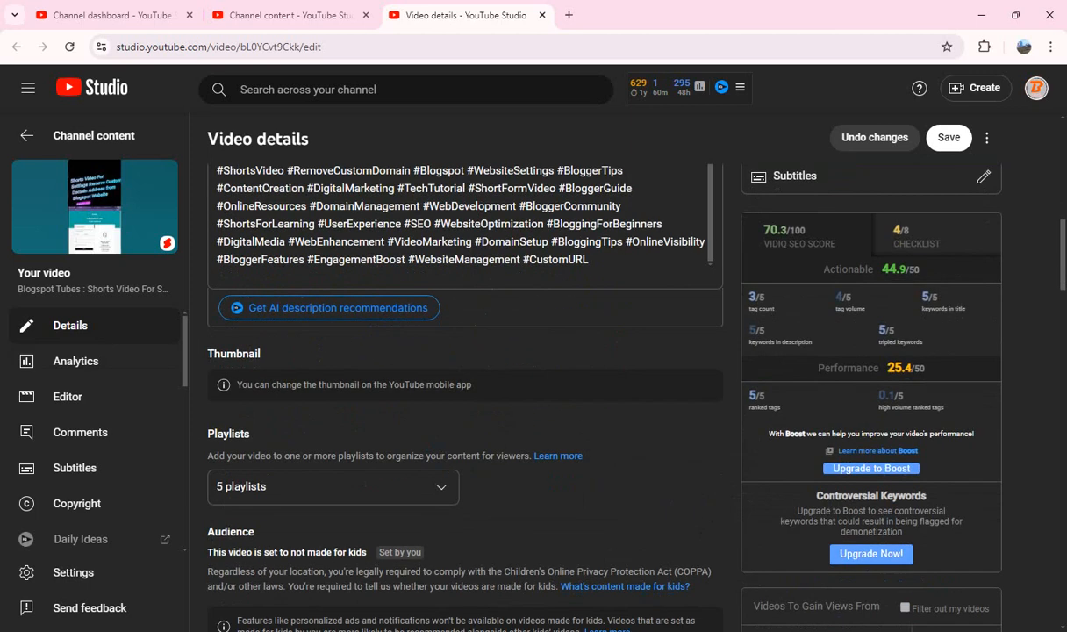
{"action": "scroll", "coordinate": [465, 351], "scroll_direction": "down", "scroll_amount": 5}
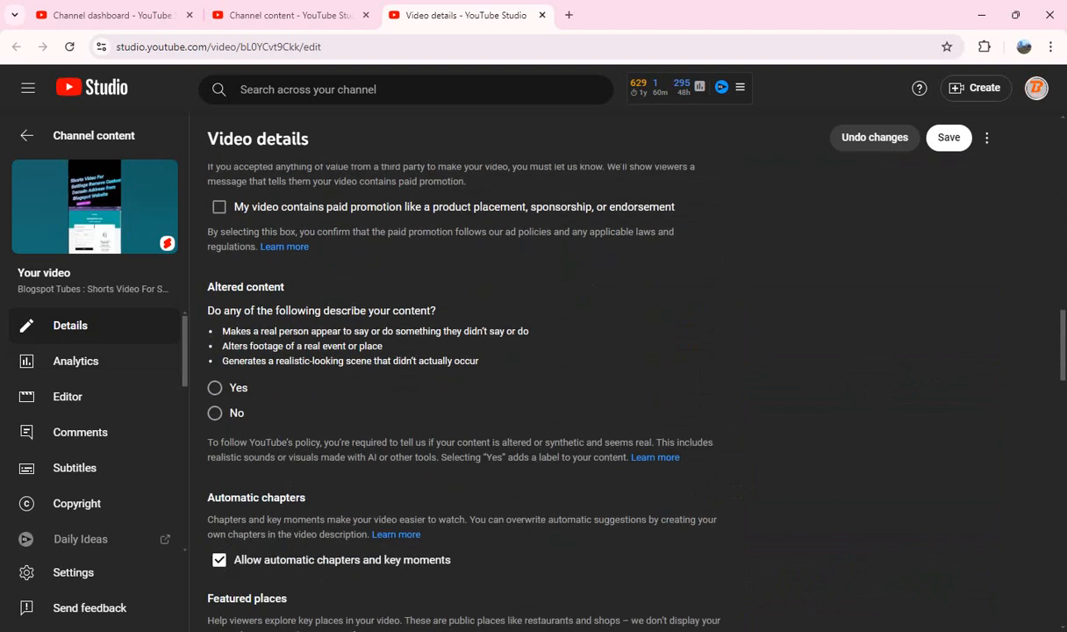
{"action": "left_click", "coordinate": [214, 412]}
Step: Copy all tags of the Remove Custom Domain Short, delete them all, and paste them back into the emptied tags box
{"action": "scroll", "coordinate": [214, 412], "scroll_direction": "down", "scroll_amount": 4}
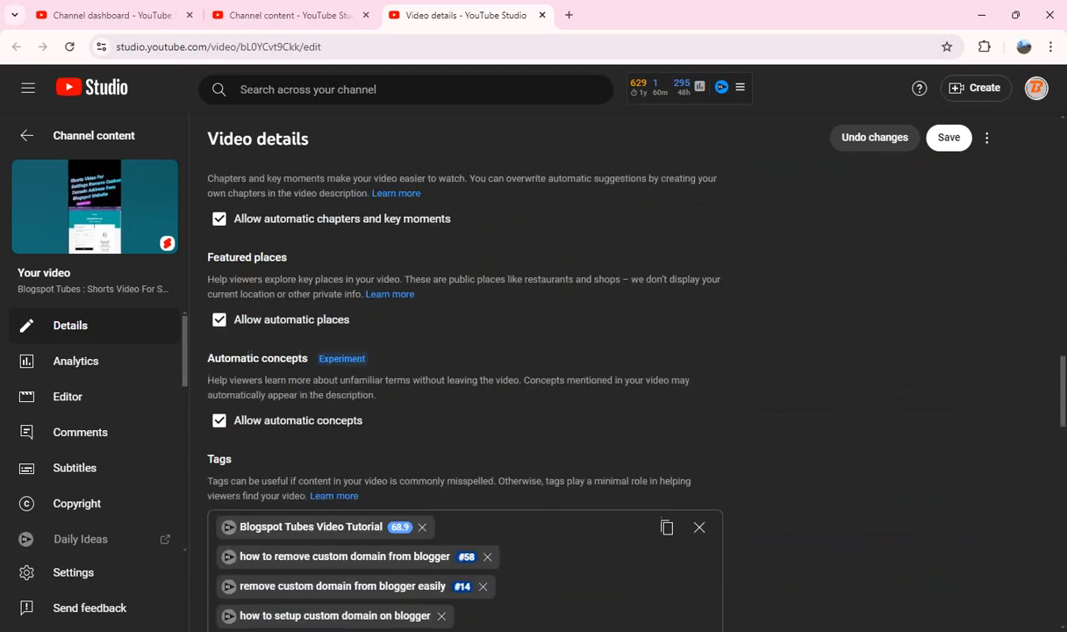
{"action": "scroll", "coordinate": [465, 351], "scroll_direction": "down", "scroll_amount": 3}
{"action": "scroll", "coordinate": [465, 351], "scroll_direction": "up", "scroll_amount": 5}
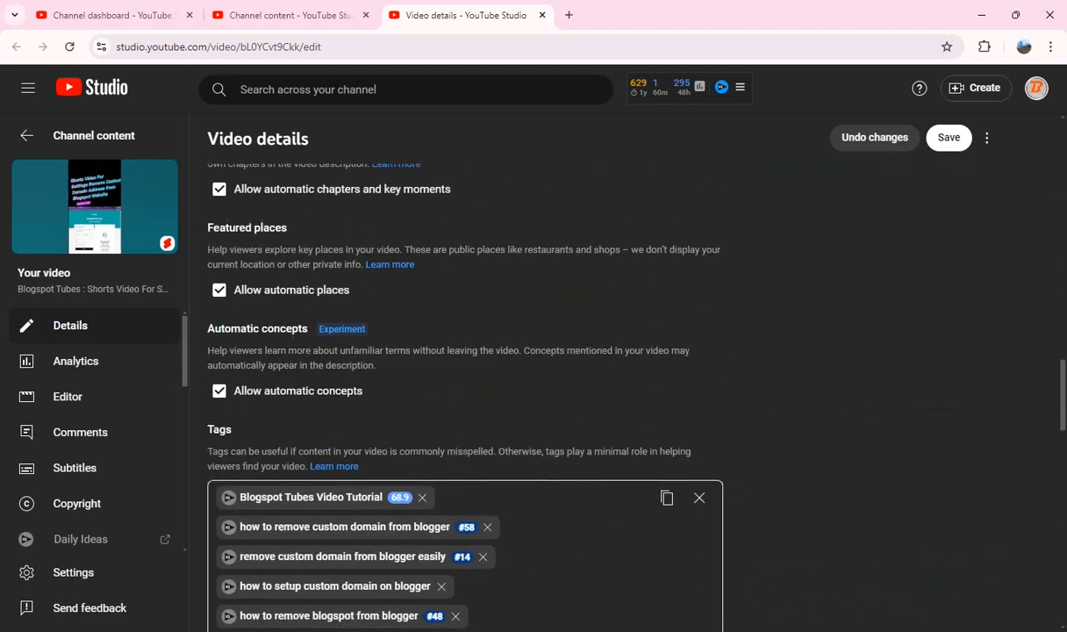
{"action": "scroll", "coordinate": [465, 351], "scroll_direction": "down", "scroll_amount": 5}
{"action": "left_click", "coordinate": [295, 370]}
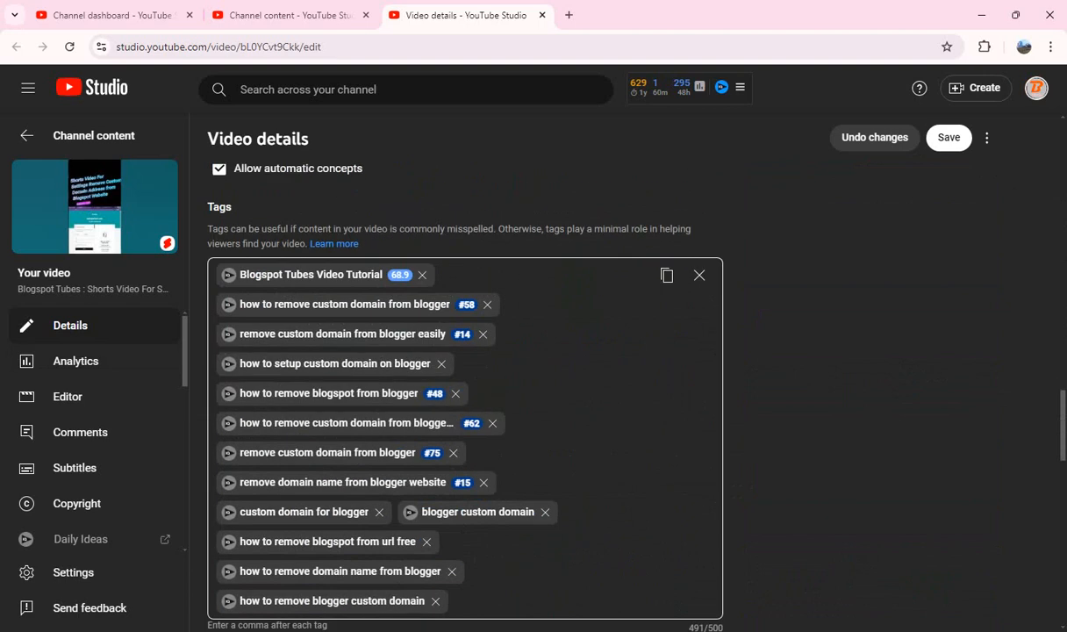
{"action": "left_click", "coordinate": [667, 274]}
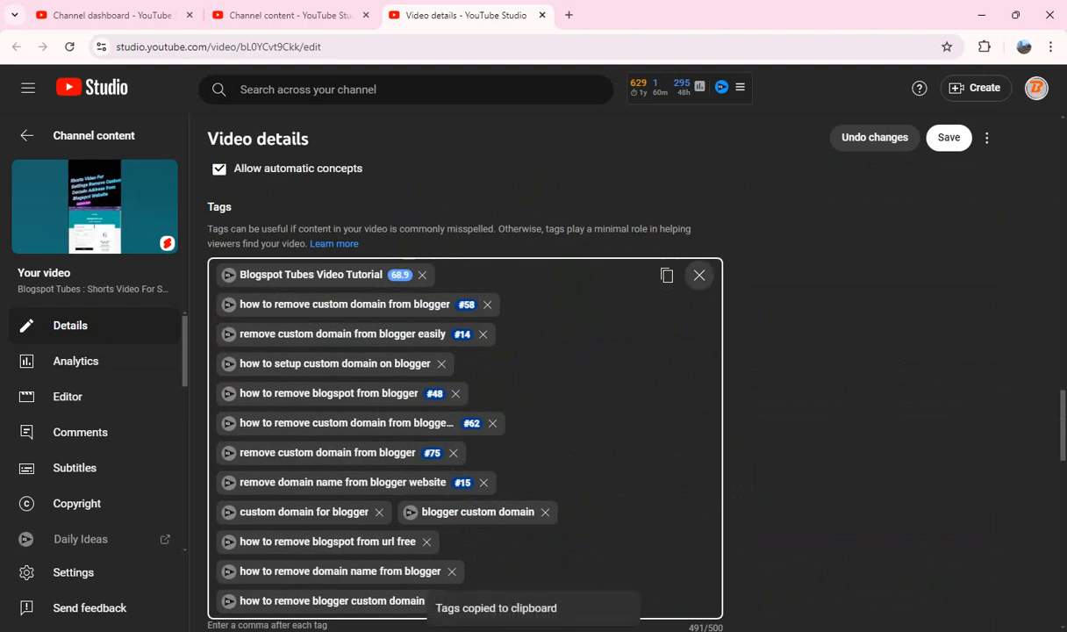
{"action": "left_click", "coordinate": [699, 275]}
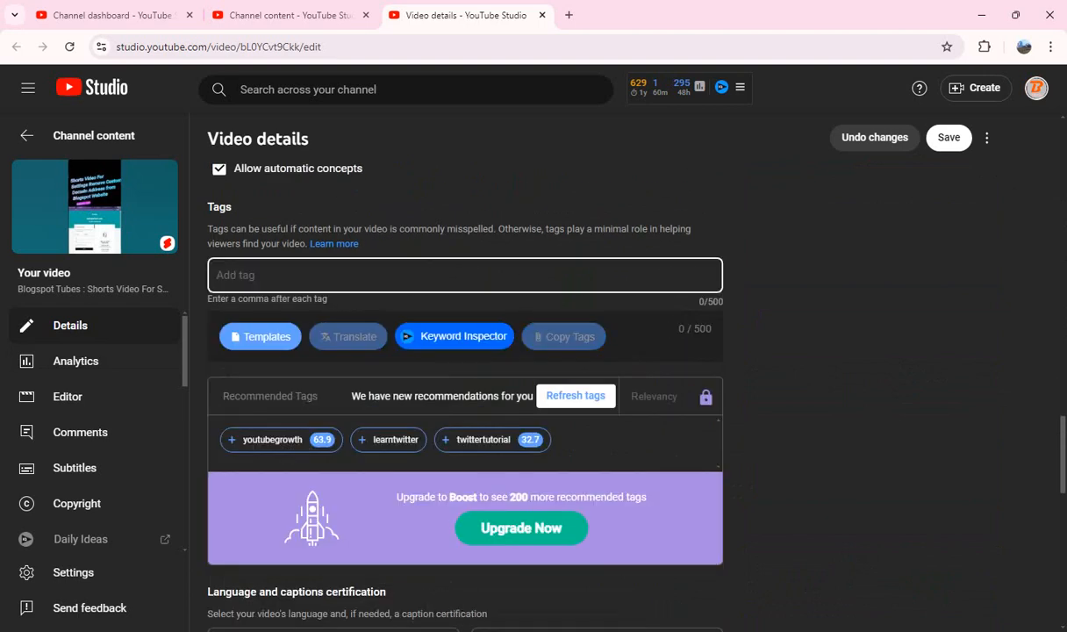
{"action": "key", "text": "ctrl+v"}
{"action": "left_click", "coordinate": [824, 360]}
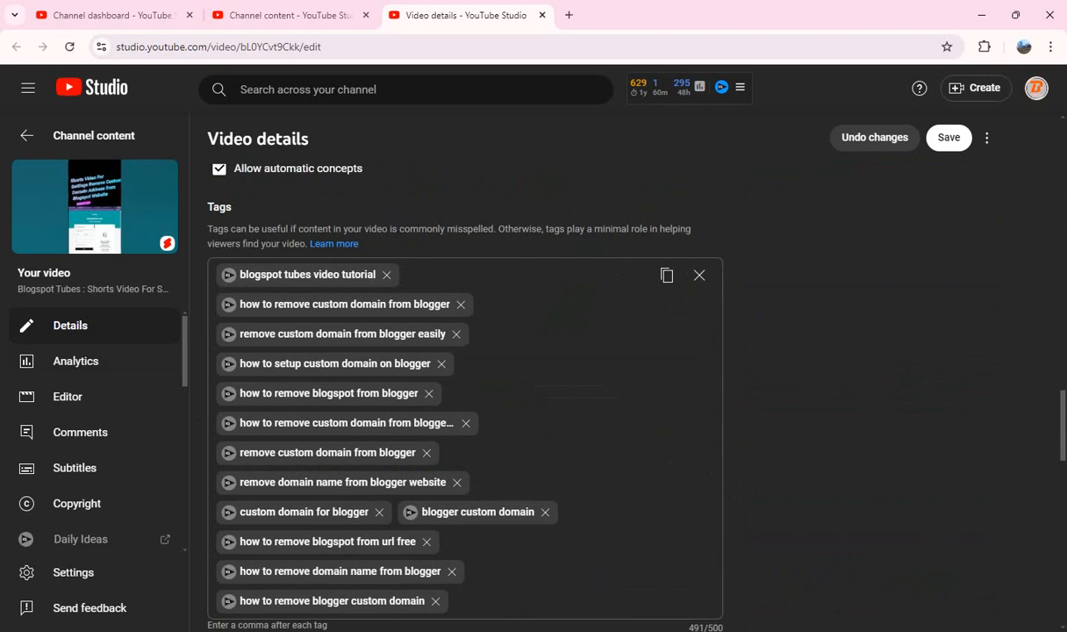
Step: Allow only audio remixing for the Remove Custom Domain Short, save the changes and close its details
{"action": "scroll", "coordinate": [465, 378], "scroll_direction": "down", "scroll_amount": 10}
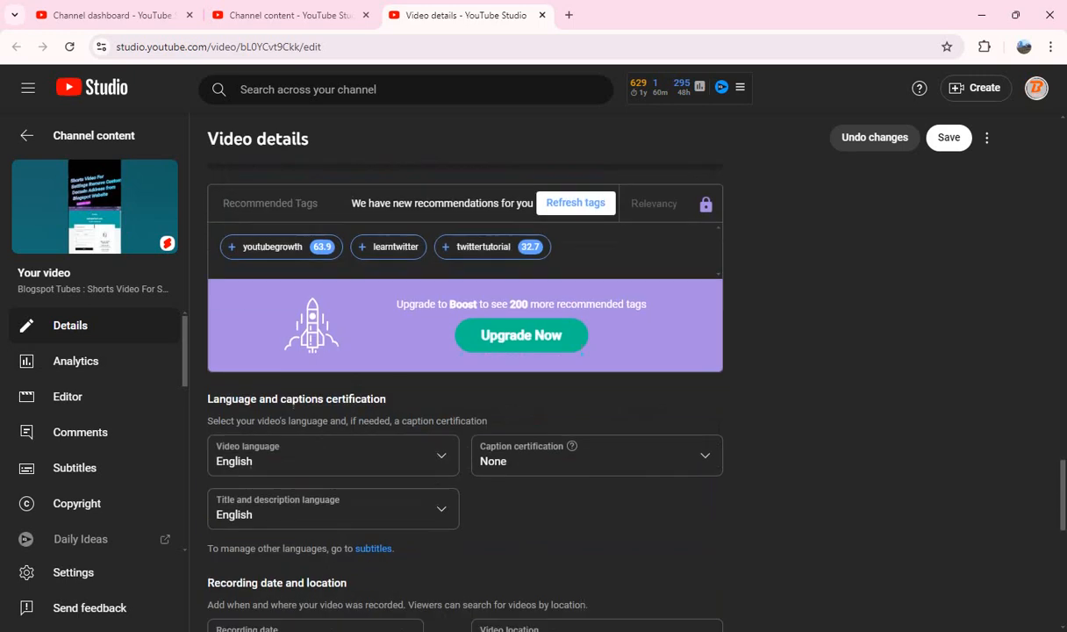
{"action": "scroll", "coordinate": [465, 377], "scroll_direction": "down", "scroll_amount": 2}
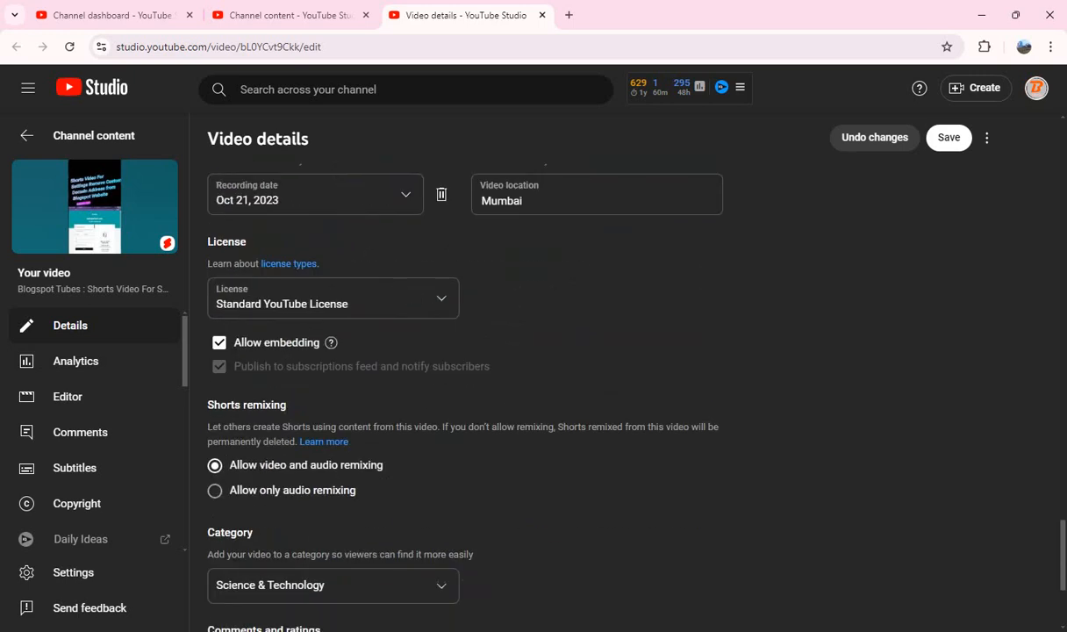
{"action": "scroll", "coordinate": [464, 377], "scroll_direction": "up", "scroll_amount": 15}
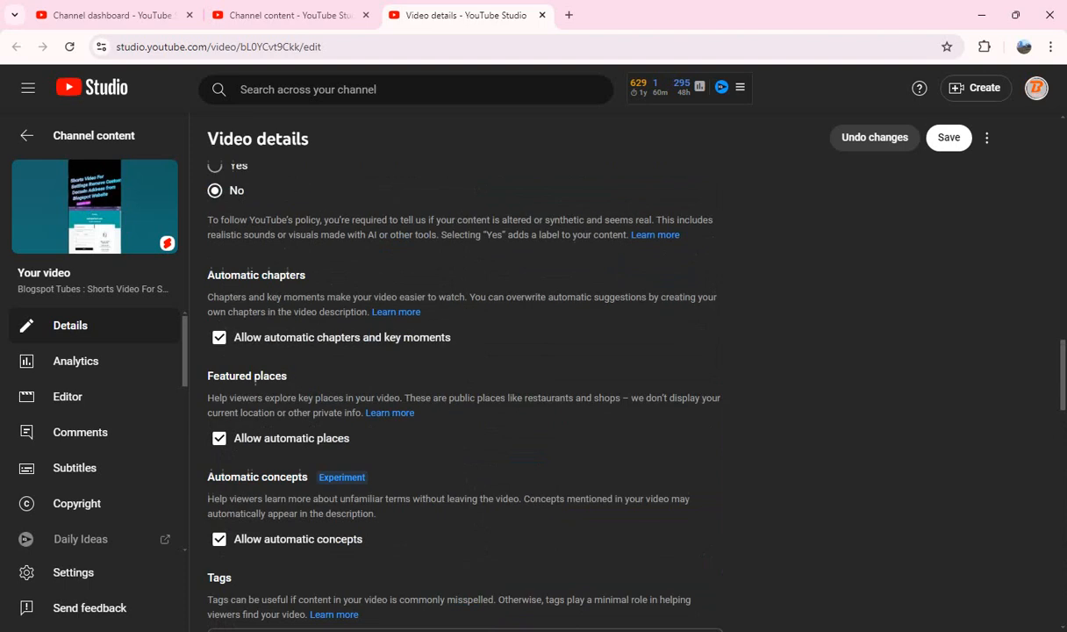
{"action": "scroll", "coordinate": [465, 377], "scroll_direction": "up", "scroll_amount": 10}
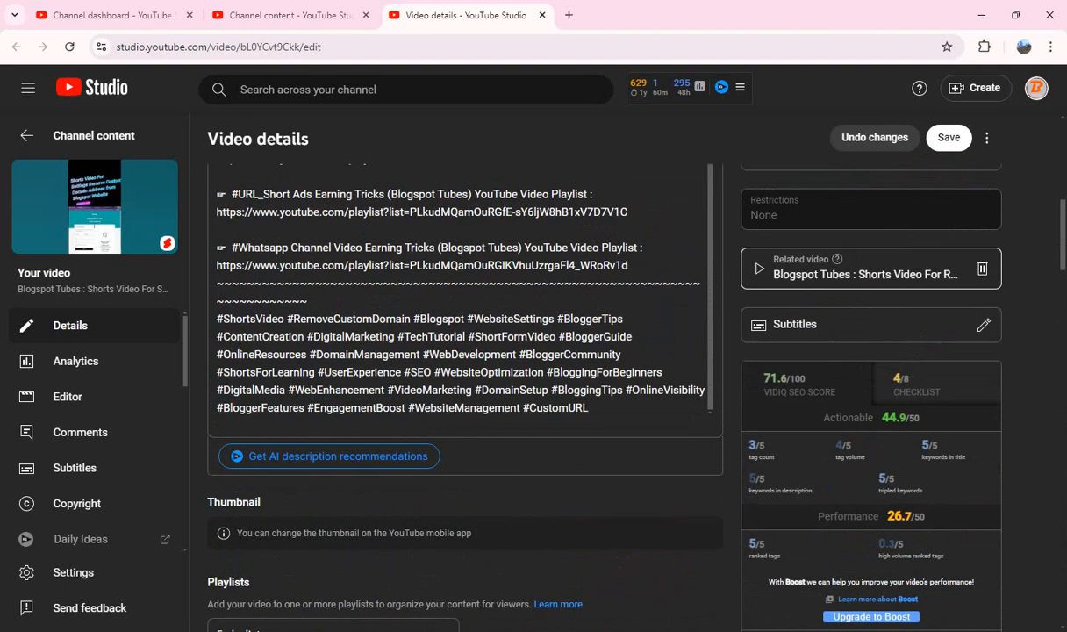
{"action": "left_click", "coordinate": [948, 138]}
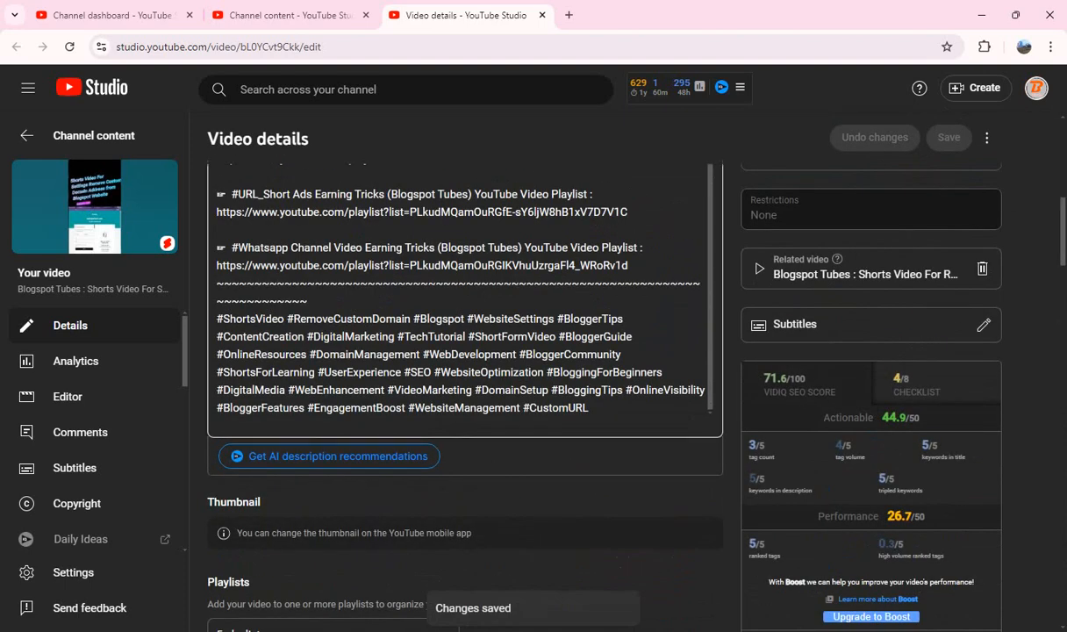
{"action": "key", "text": "ctrl+w"}
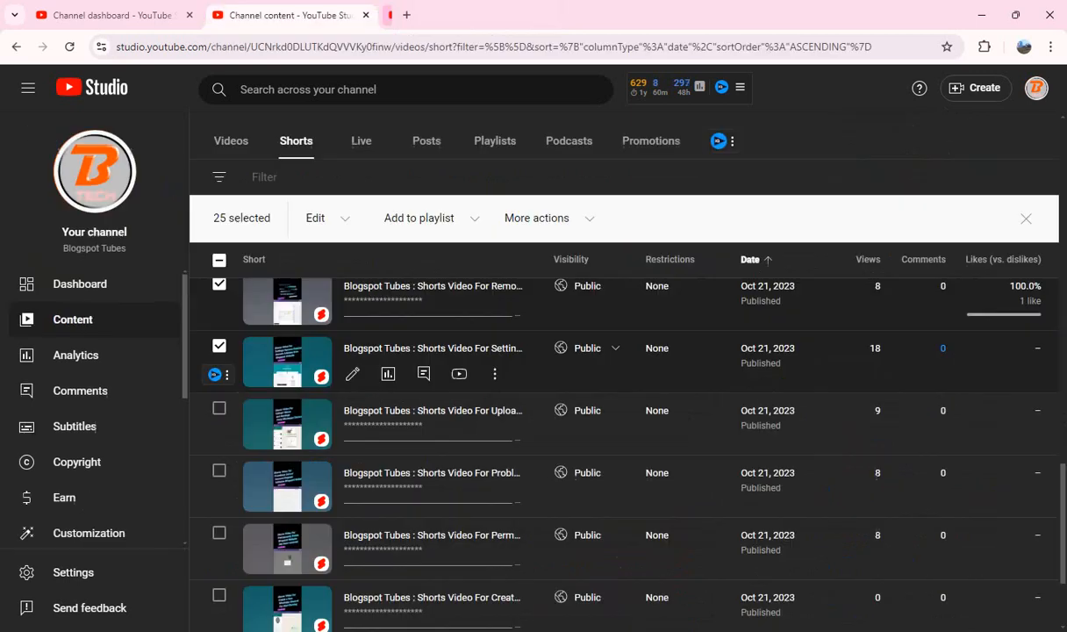
Step: Select the Upload Videos Short, open it separately and copy "Shorts Video For Upload Videos and Earnings From Whatsapp Channel" into the description after "Tutorial Video :"
{"action": "left_click", "coordinate": [220, 408]}
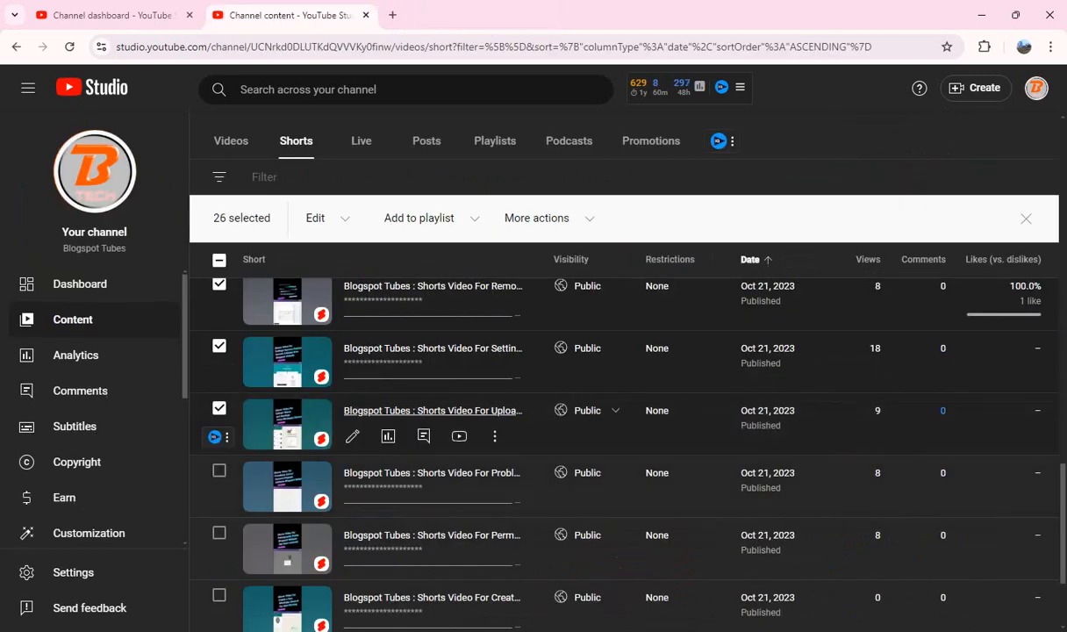
{"action": "left_click_drag", "start_coordinate": [429, 409], "coordinate": [386, 17]}
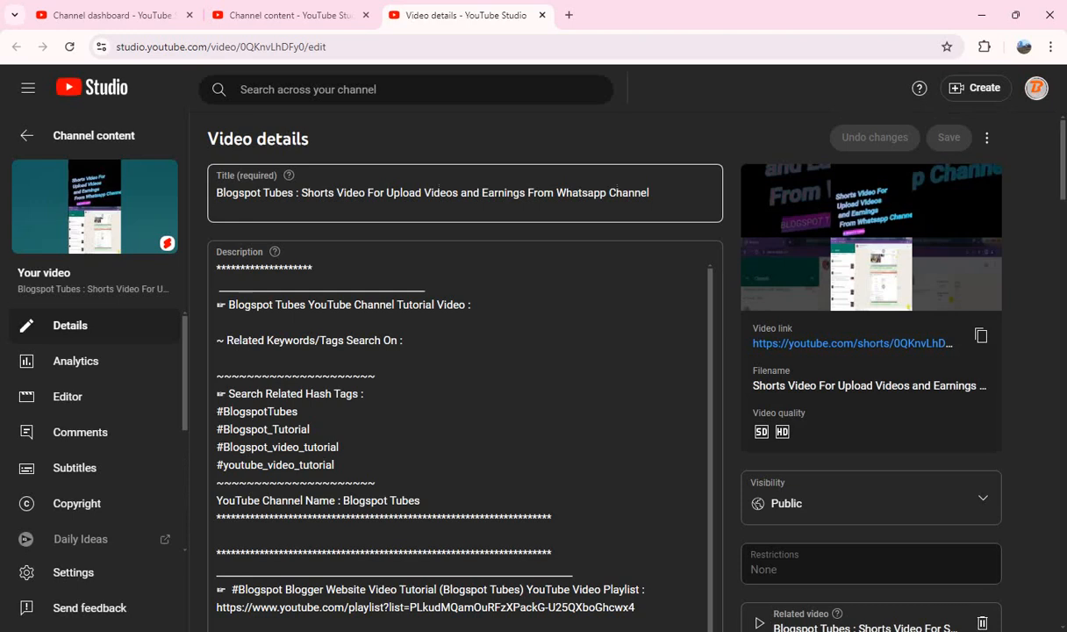
{"action": "left_click", "coordinate": [301, 192]}
{"action": "key", "text": "shift+End"}
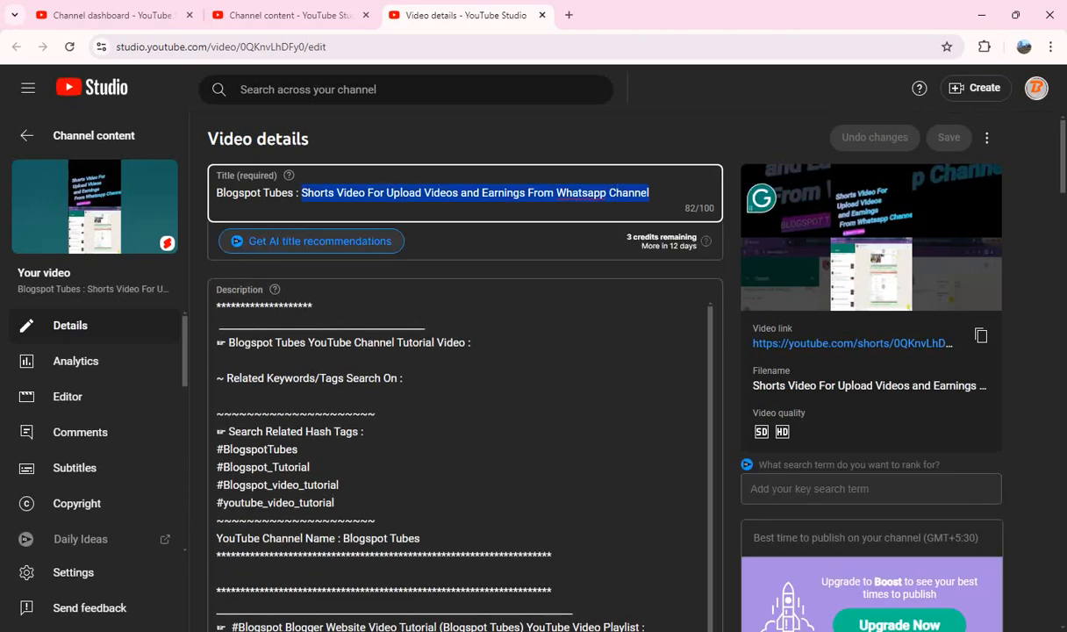
{"action": "left_click", "coordinate": [475, 343]}
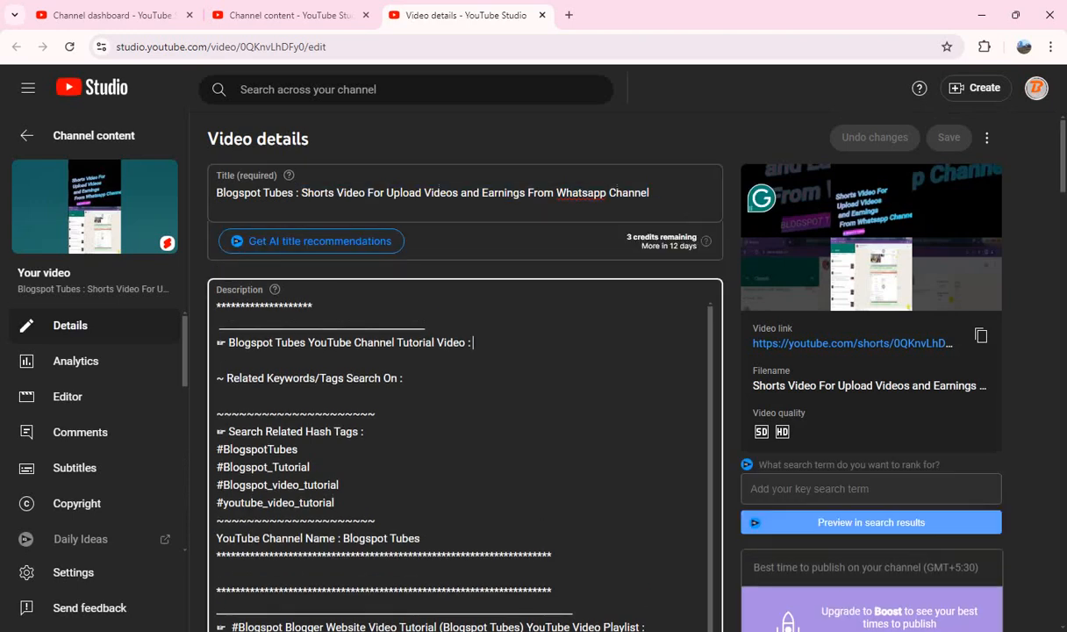
{"action": "key", "text": "ctrl+v"}
Step: Paste the hashtag block from #ShortsVideo to #MonetizeYourContent on a new line at the end of the Upload Videos Short's description
{"action": "scroll", "coordinate": [465, 369], "scroll_direction": "down", "scroll_amount": 10}
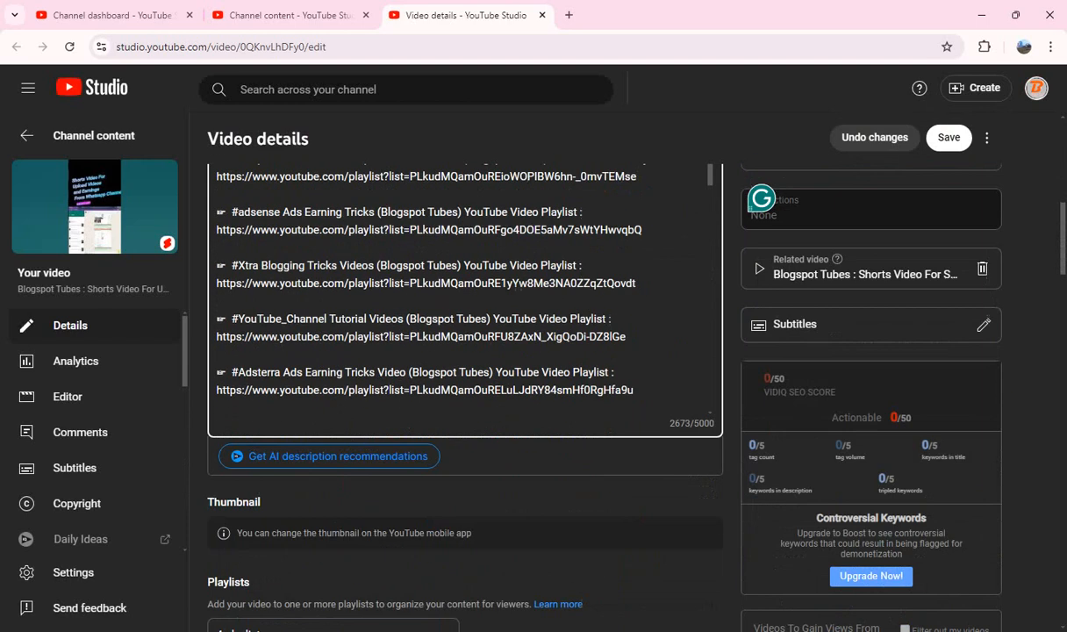
{"action": "scroll", "coordinate": [465, 298], "scroll_direction": "down", "scroll_amount": 2}
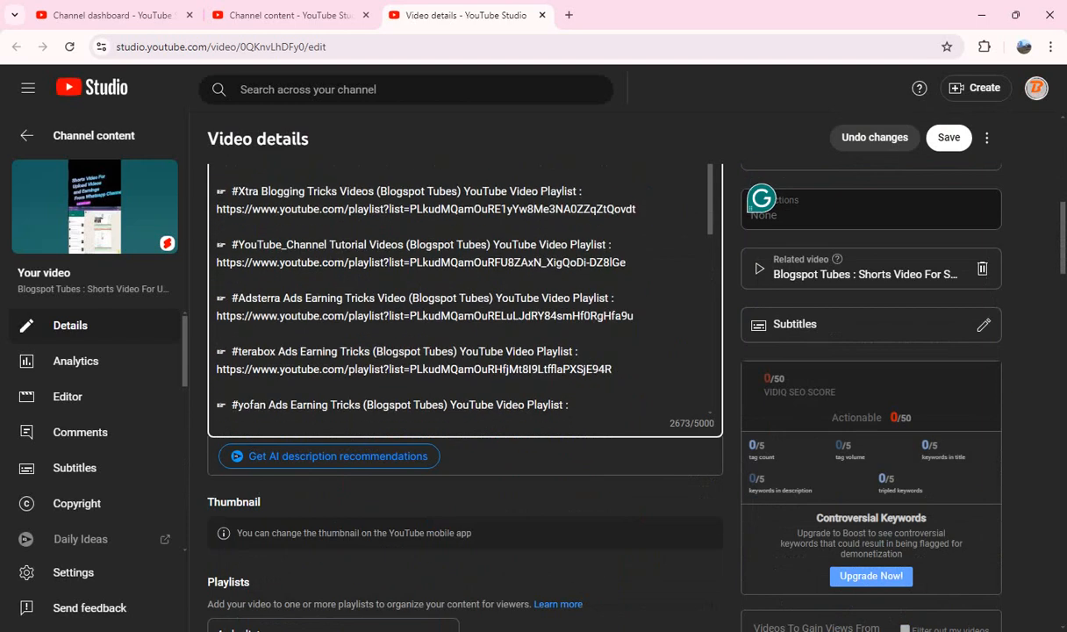
{"action": "scroll", "coordinate": [465, 298], "scroll_direction": "down", "scroll_amount": 4}
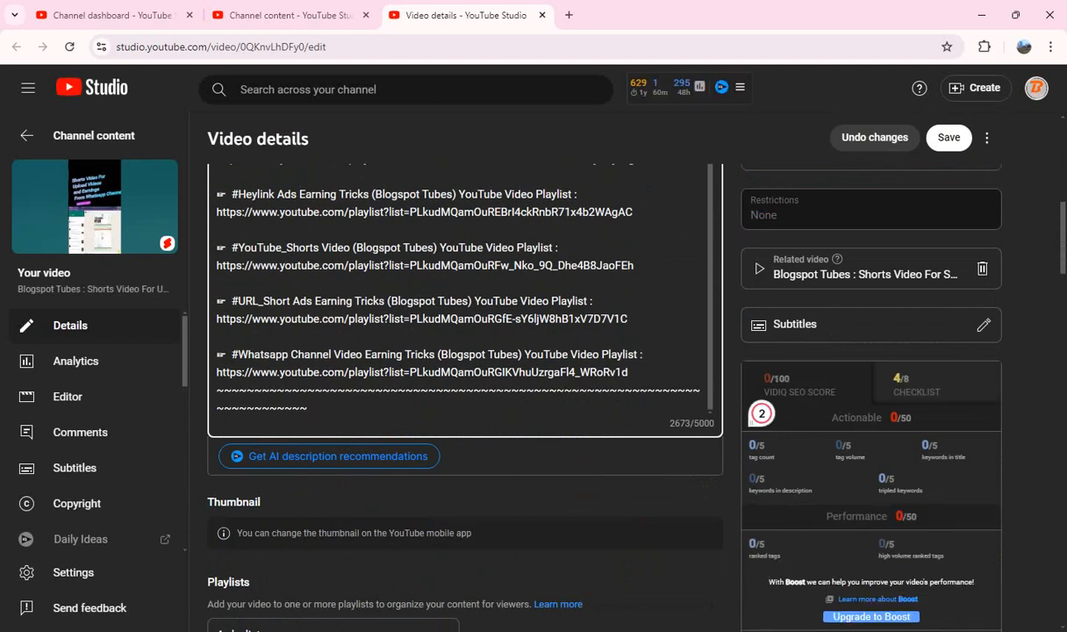
{"action": "key", "text": "Return"}
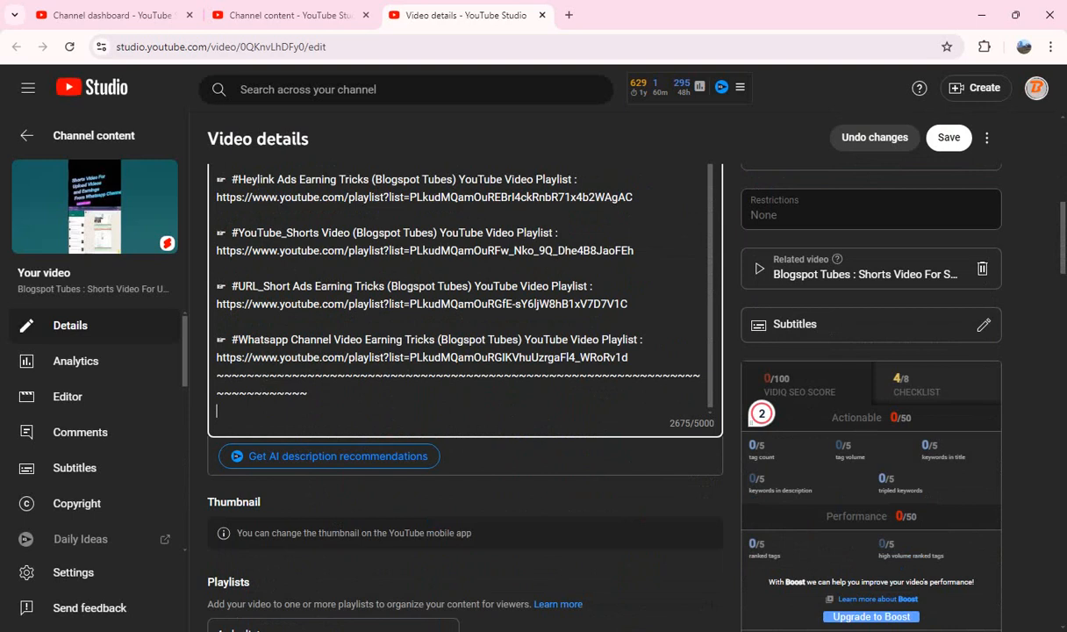
{"action": "key", "text": "ctrl+v"}
{"action": "left_click", "coordinate": [526, 493]}
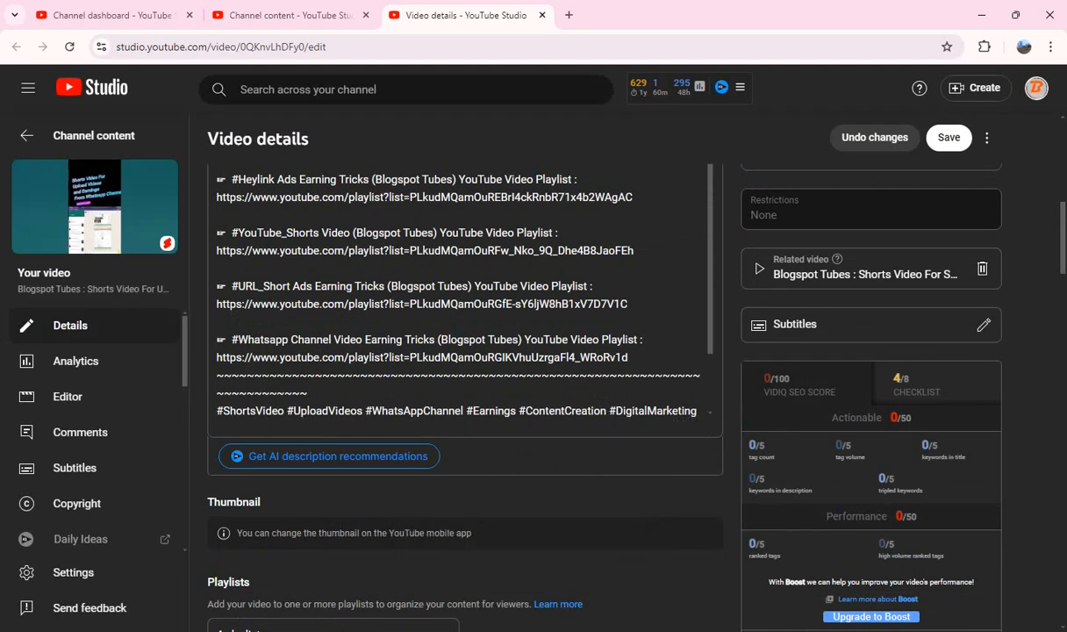
Step: Answer "No" to the altered content question for the Upload Videos Short
{"action": "scroll", "coordinate": [456, 290], "scroll_direction": "down", "scroll_amount": 2}
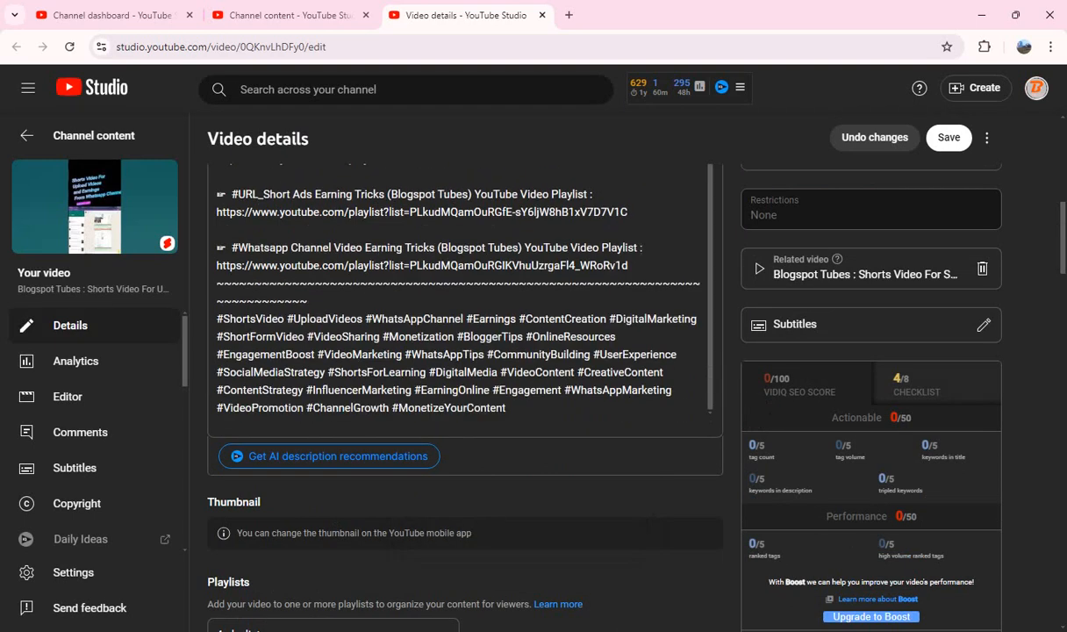
{"action": "scroll", "coordinate": [465, 351], "scroll_direction": "down", "scroll_amount": 8}
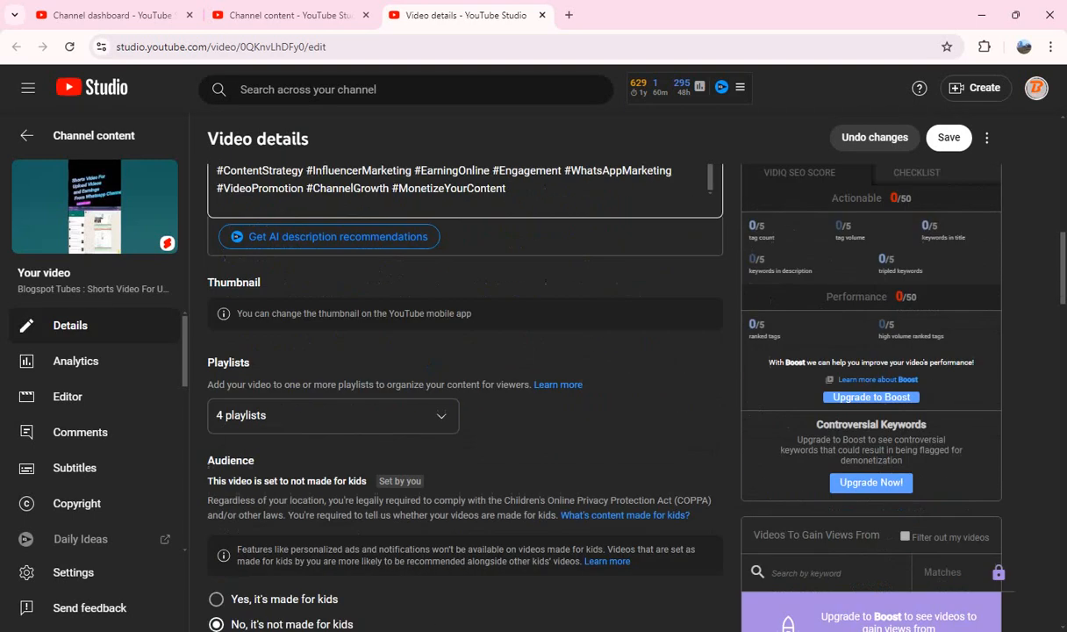
{"action": "scroll", "coordinate": [465, 351], "scroll_direction": "down", "scroll_amount": 1}
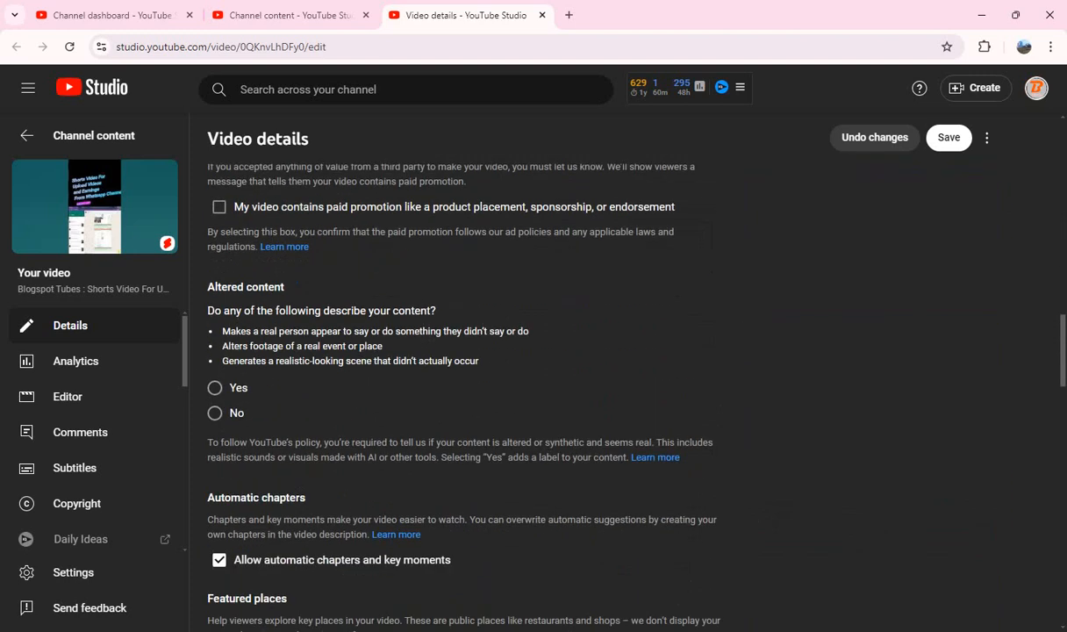
{"action": "left_click", "coordinate": [215, 413]}
Step: Copy all tags of the Upload Videos Short, delete them all, and paste them back into the emptied tags box
{"action": "scroll", "coordinate": [518, 334], "scroll_direction": "down", "scroll_amount": 8}
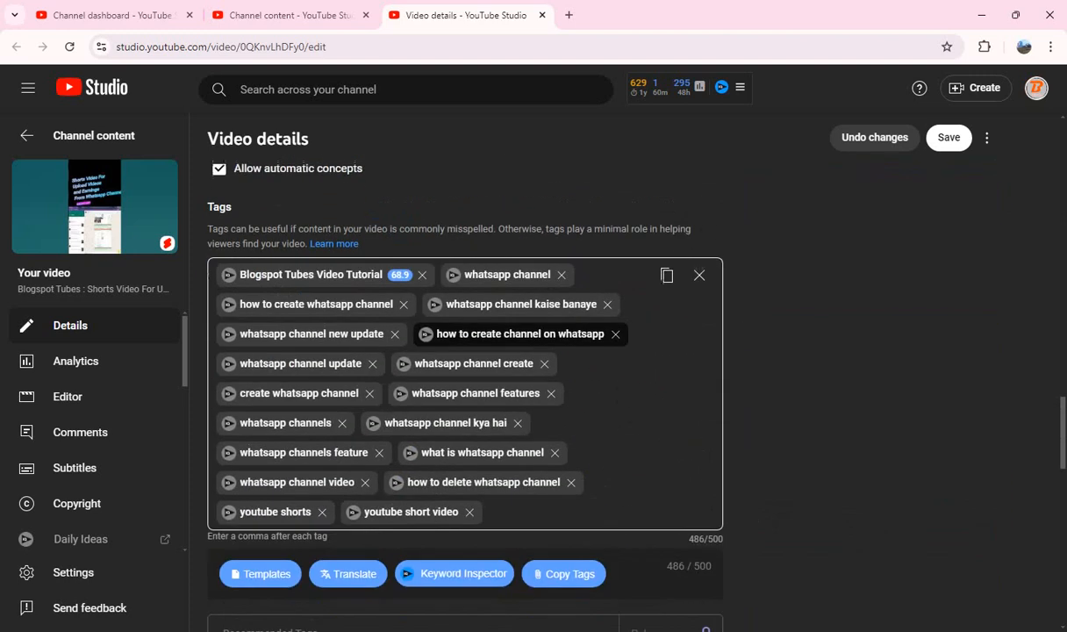
{"action": "left_click", "coordinate": [666, 275]}
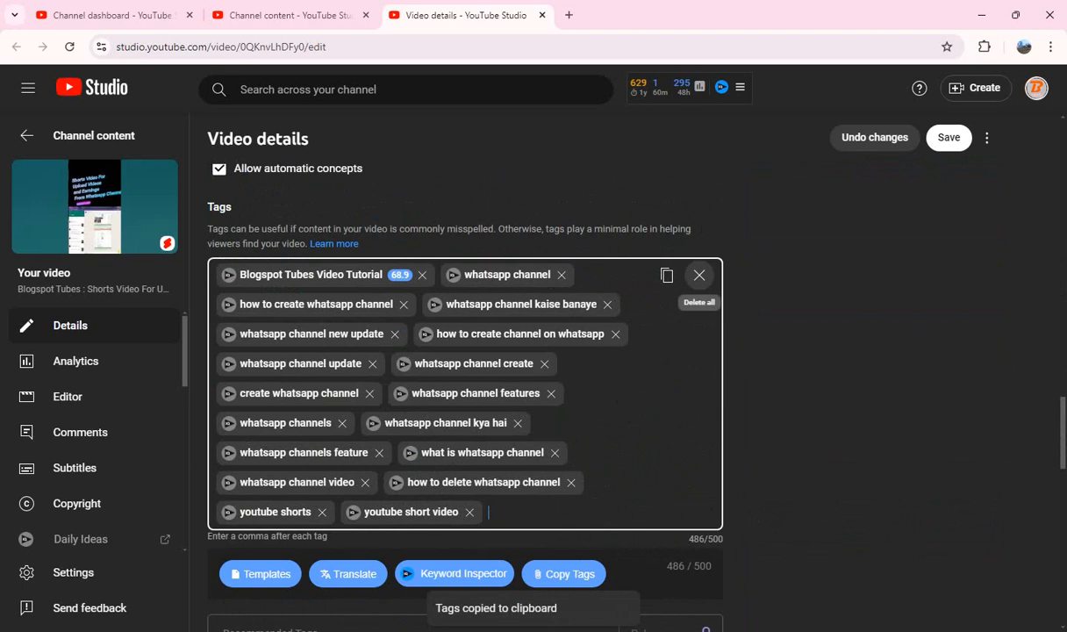
{"action": "left_click", "coordinate": [699, 275]}
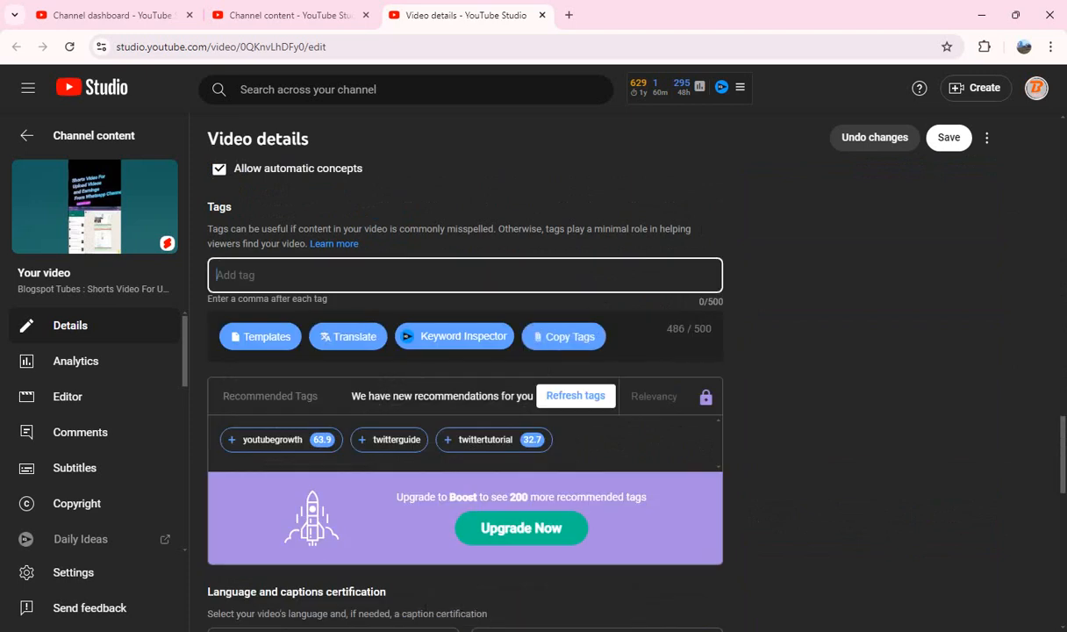
{"action": "key", "text": "ctrl+v"}
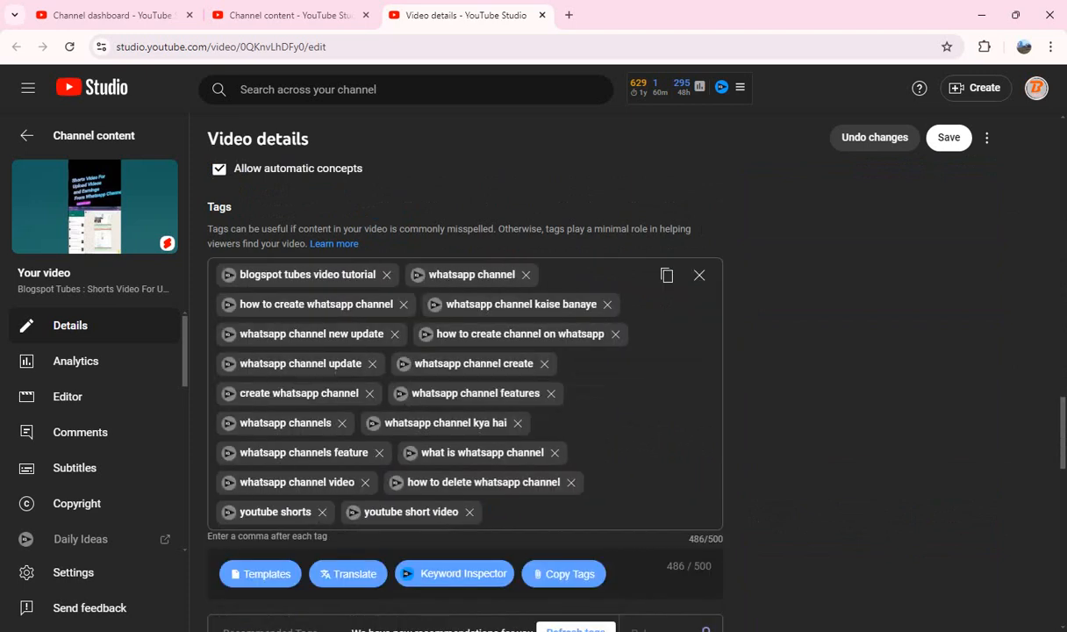
Step: Save the changes to the Upload Videos Short and close its details
{"action": "scroll", "coordinate": [465, 377], "scroll_direction": "down", "scroll_amount": 6}
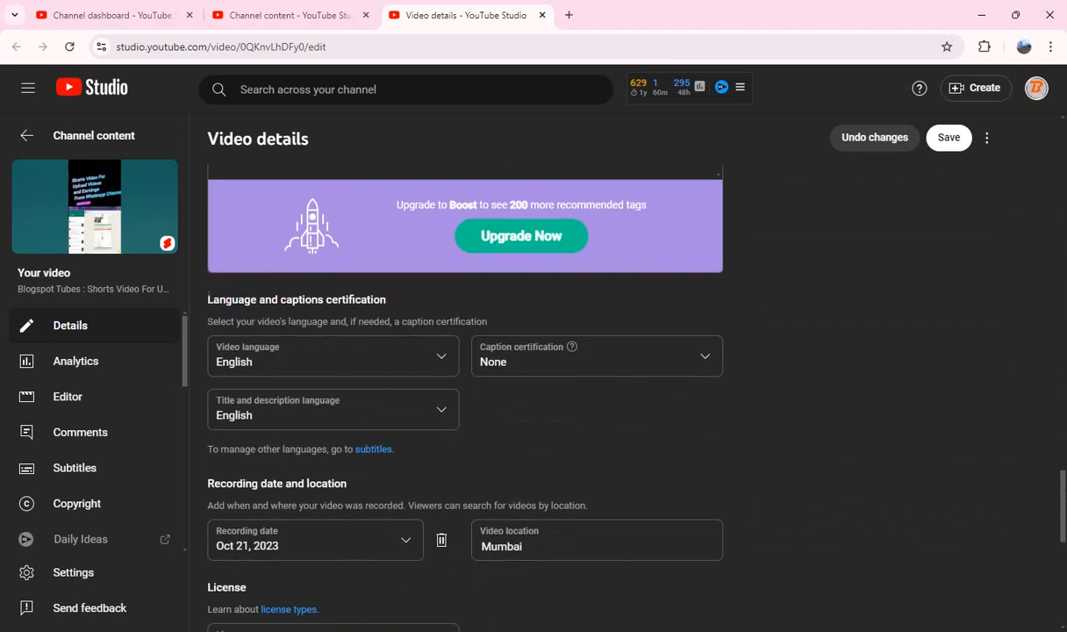
{"action": "scroll", "coordinate": [465, 377], "scroll_direction": "down", "scroll_amount": 4}
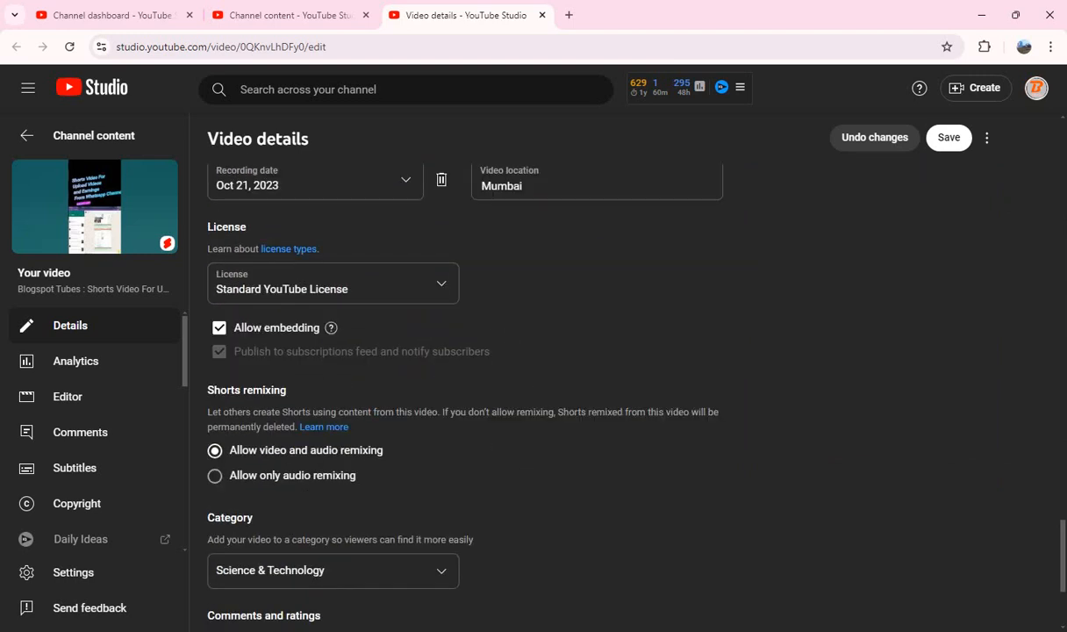
{"action": "scroll", "coordinate": [465, 377], "scroll_direction": "up", "scroll_amount": 3}
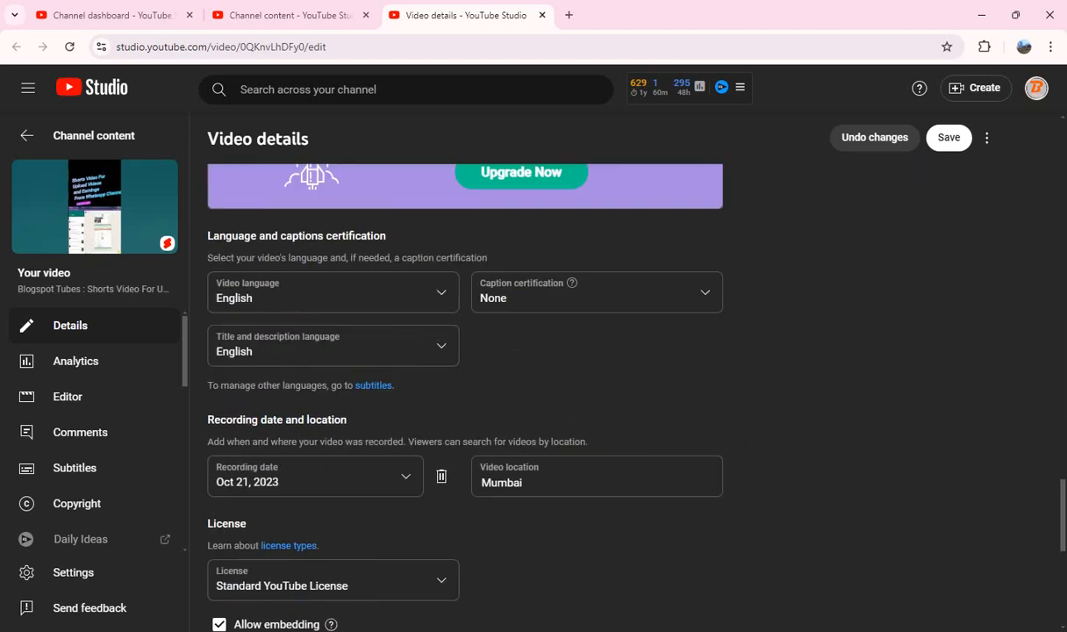
{"action": "scroll", "coordinate": [465, 377], "scroll_direction": "up", "scroll_amount": 15}
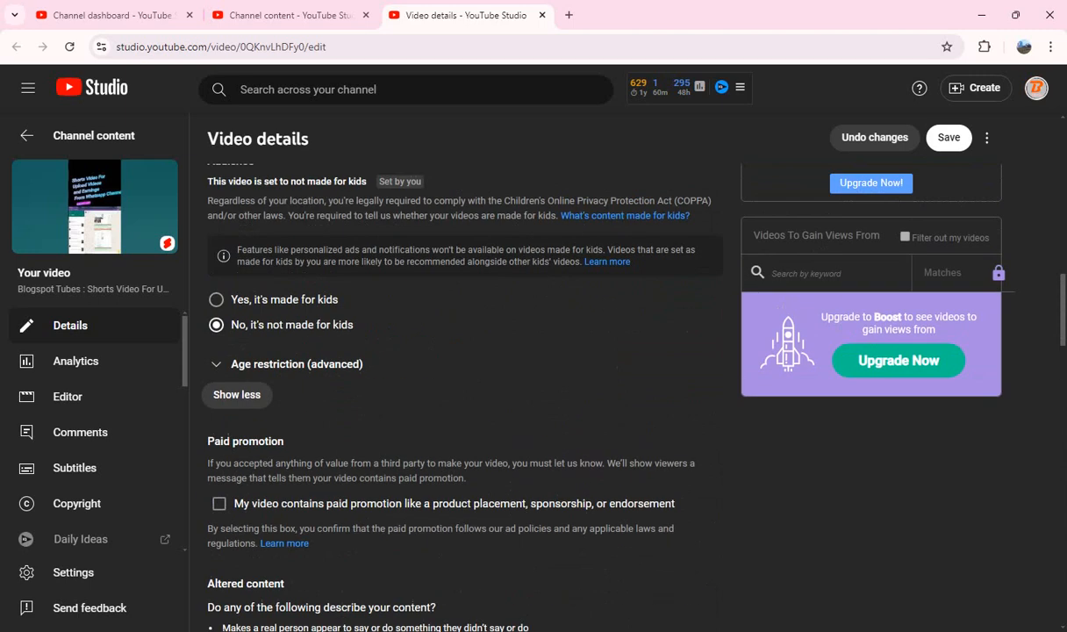
{"action": "scroll", "coordinate": [465, 377], "scroll_direction": "up", "scroll_amount": 9}
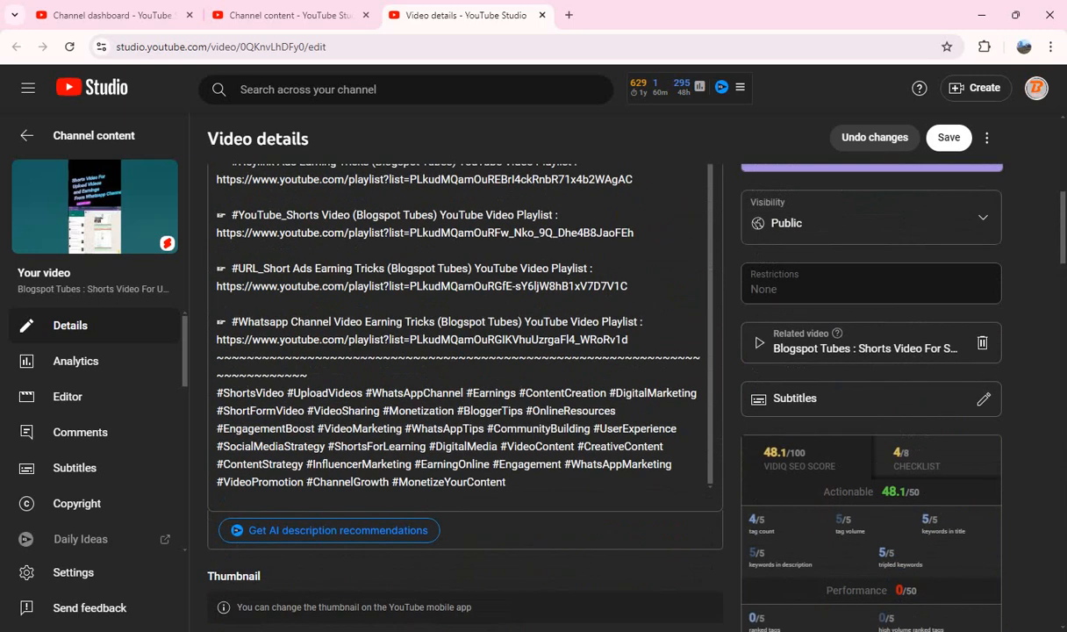
{"action": "left_click", "coordinate": [948, 137]}
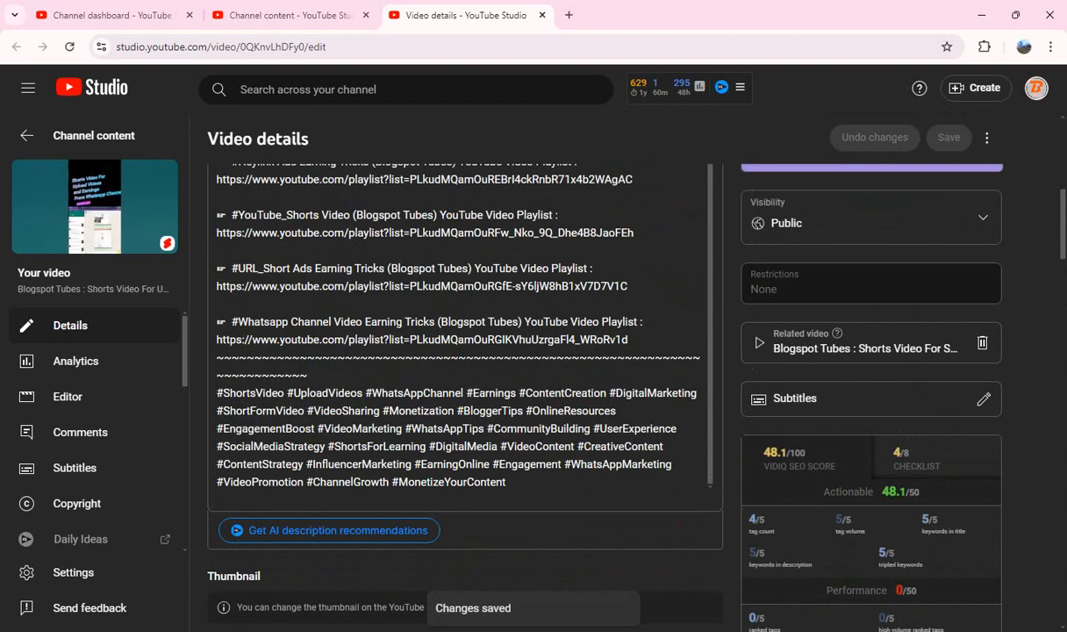
{"action": "key", "text": "ctrl+w"}
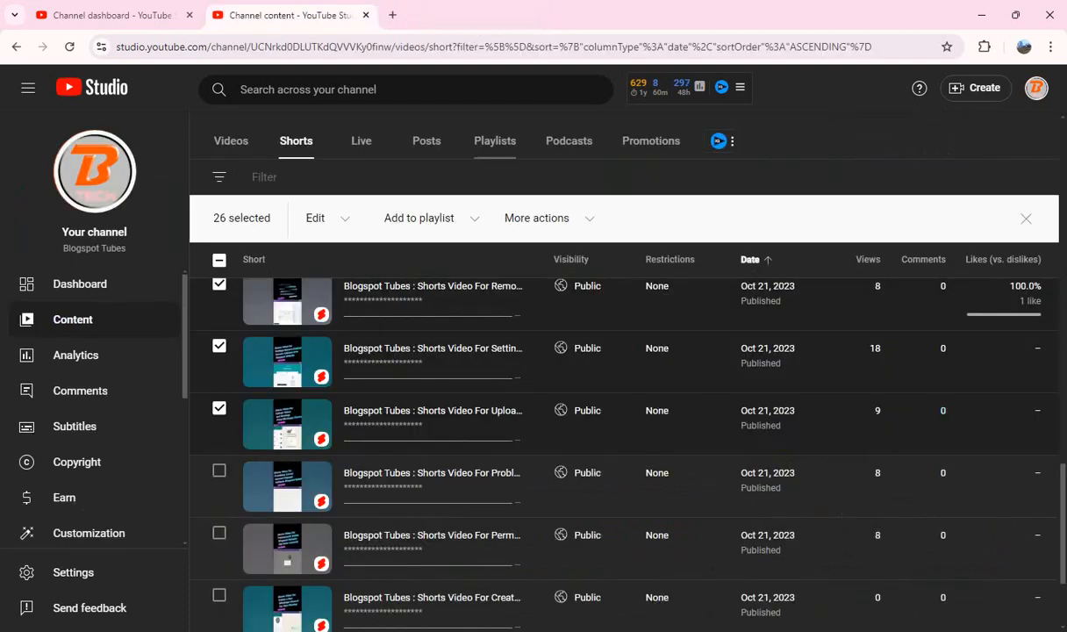
Step: Select the Problem Solved Connect Request Short in the Shorts list and open its details separately
{"action": "scroll", "coordinate": [597, 430], "scroll_direction": "down", "scroll_amount": 5}
{"action": "scroll", "coordinate": [597, 430], "scroll_direction": "up", "scroll_amount": 1}
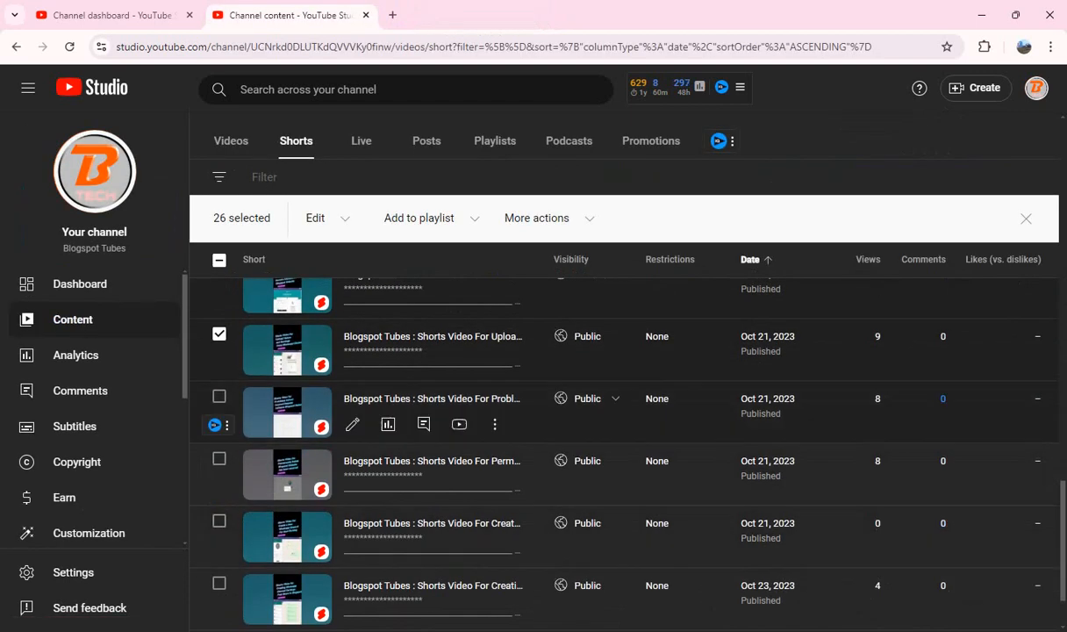
{"action": "left_click", "coordinate": [220, 395]}
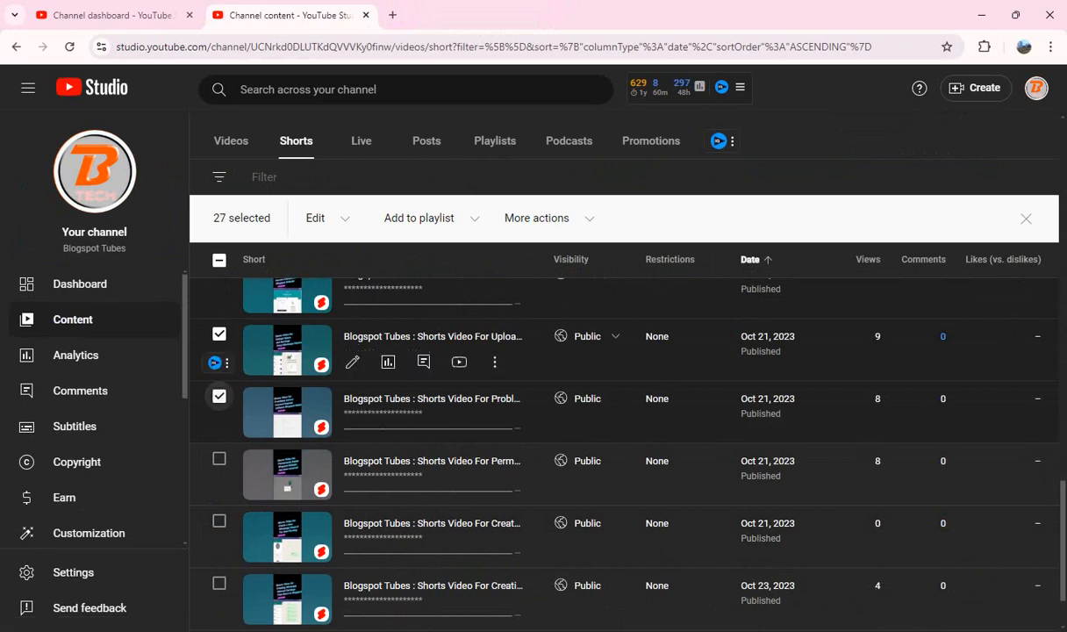
{"action": "middle_click", "coordinate": [412, 398]}
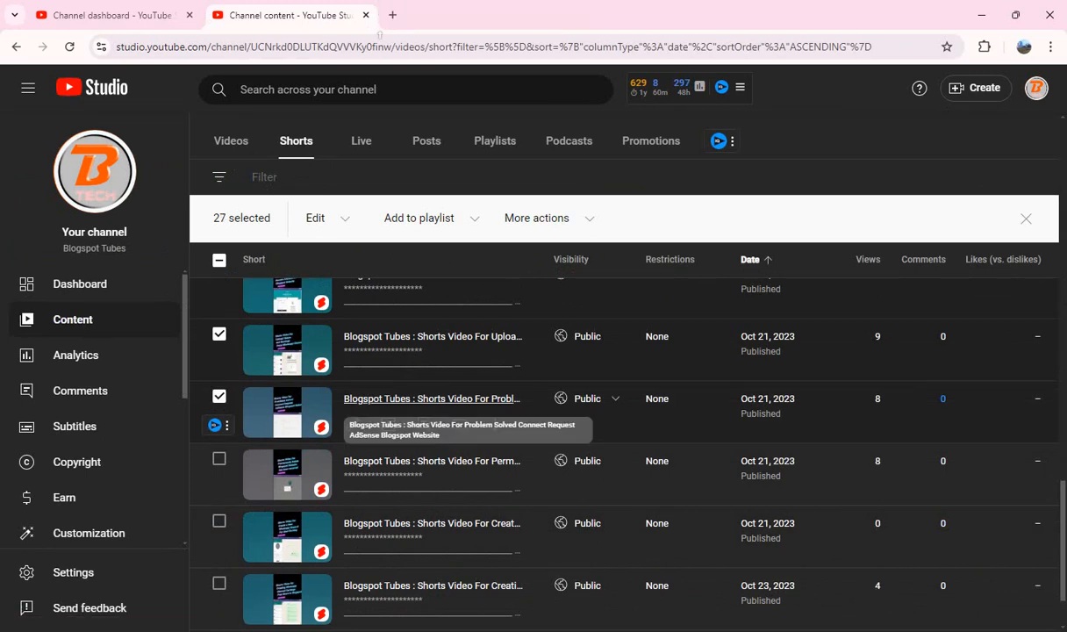
{"action": "left_click", "coordinate": [465, 15]}
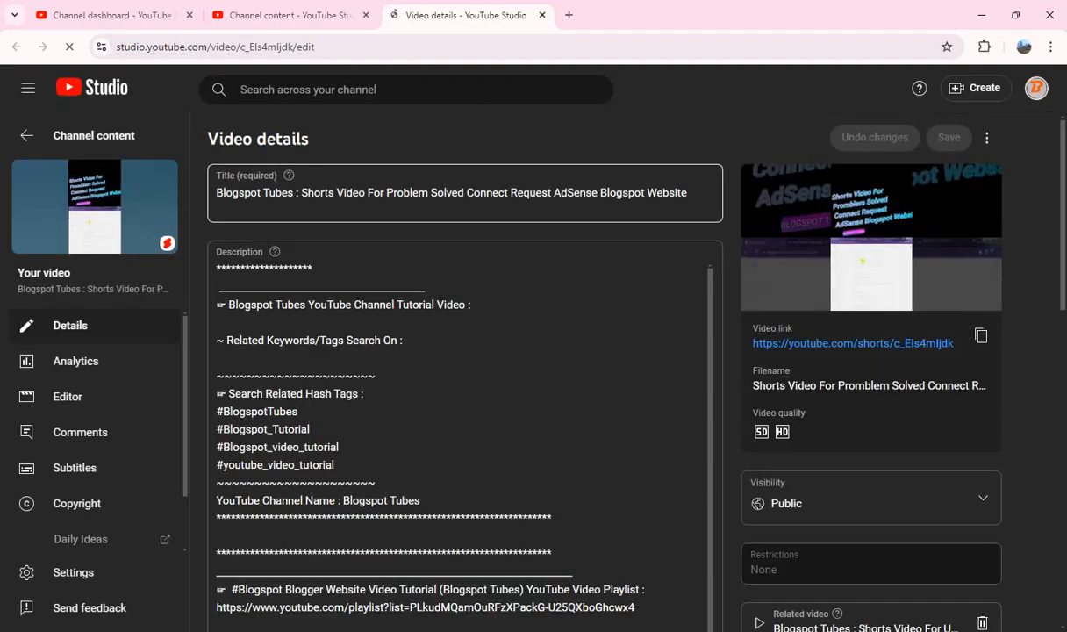
Step: Copy "Shorts Video For Problem Solved Connect Request AdSense Blogspot Website" from the title into the description after "Tutorial Video :"
{"action": "left_click", "coordinate": [301, 193]}
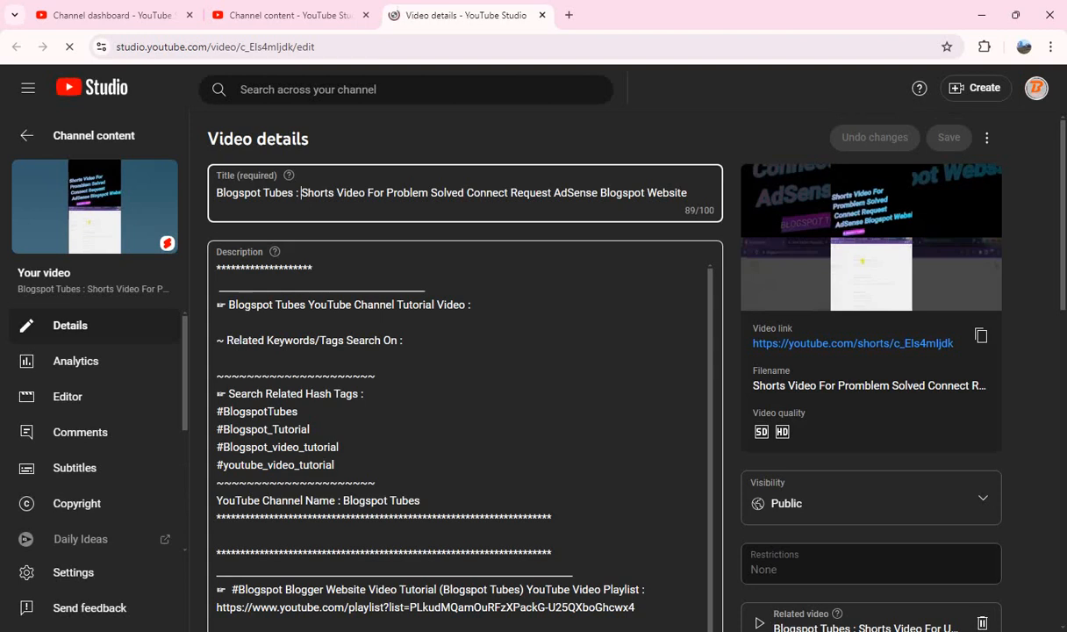
{"action": "key", "text": "shift+End"}
{"action": "key", "text": "ctrl+c"}
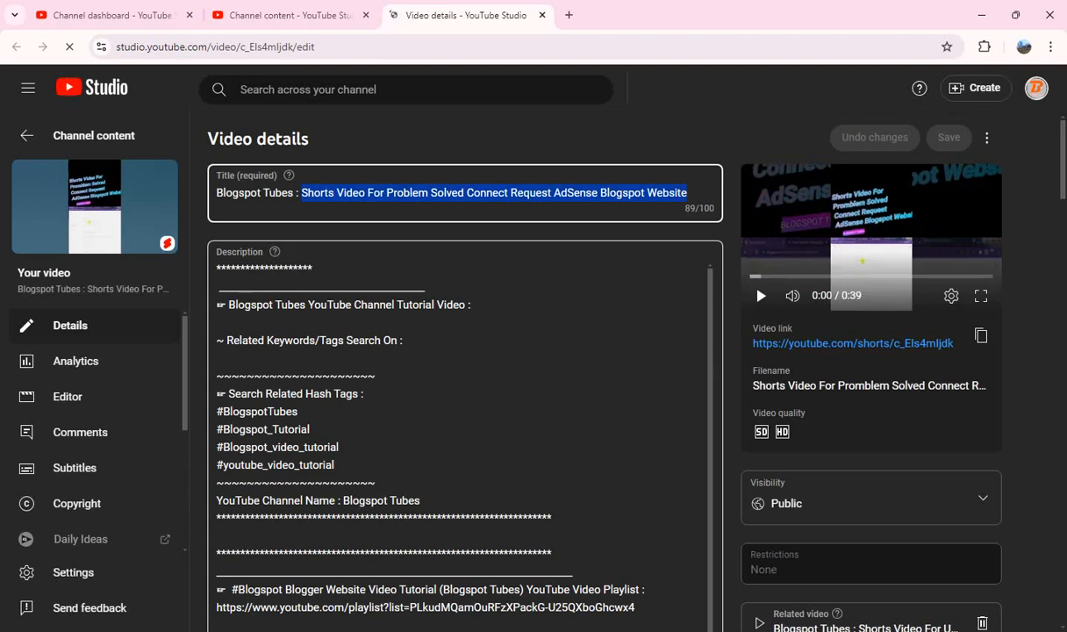
{"action": "left_click", "coordinate": [474, 306]}
{"action": "key", "text": "ctrl+v"}
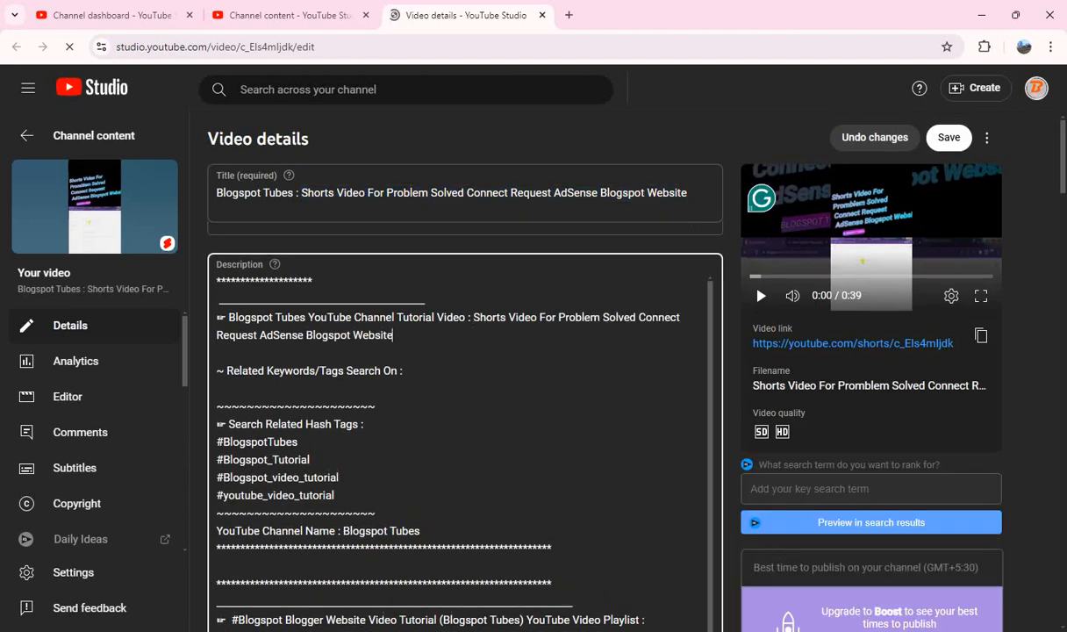
Step: Paste the hashtag block starting with #ShortsVideo #AdSense #Blogspot on a new line at the end of the Problem Solved Short's description
{"action": "scroll", "coordinate": [596, 394], "scroll_direction": "down", "scroll_amount": 3}
{"action": "scroll", "coordinate": [465, 395], "scroll_direction": "down", "scroll_amount": 8}
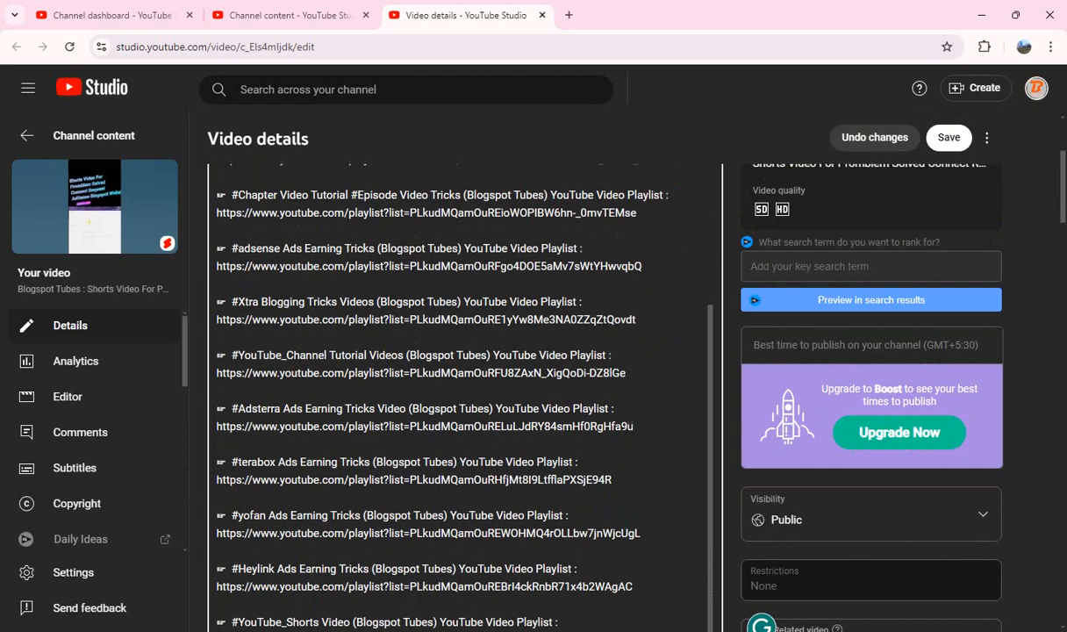
{"action": "scroll", "coordinate": [465, 395], "scroll_direction": "down", "scroll_amount": 1}
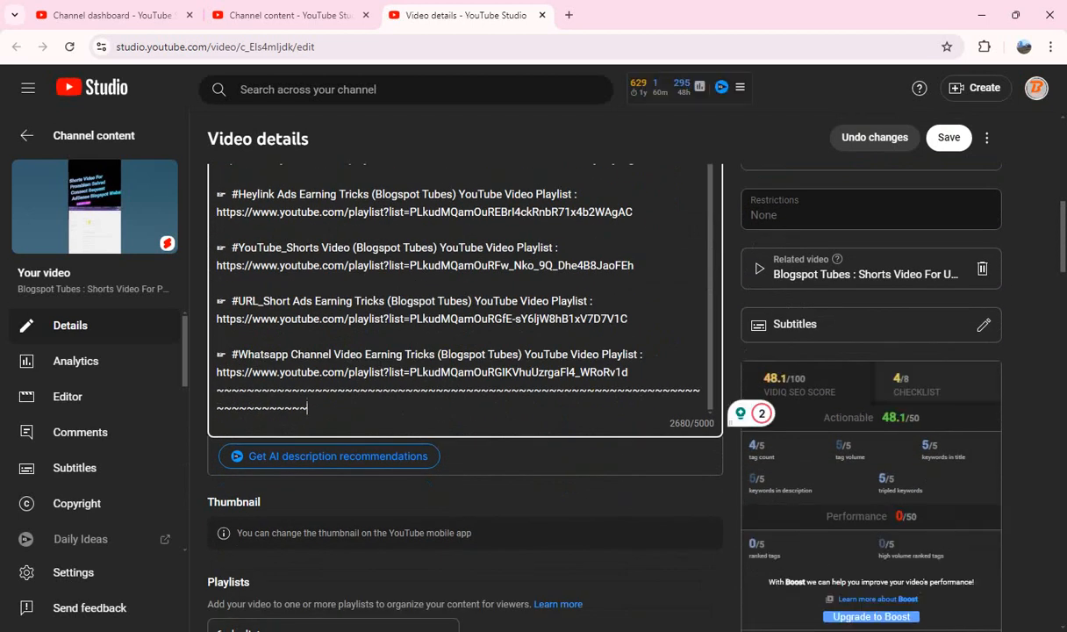
{"action": "left_click", "coordinate": [306, 405]}
{"action": "key", "text": "Return"}
{"action": "key", "text": "ctrl+v"}
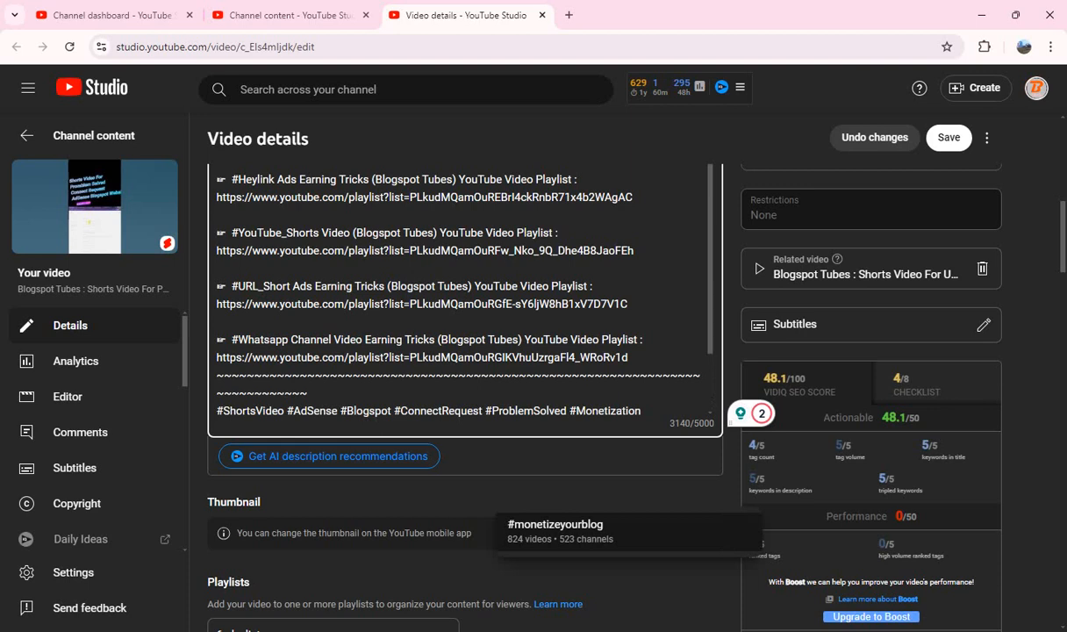
{"action": "left_click", "coordinate": [731, 389]}
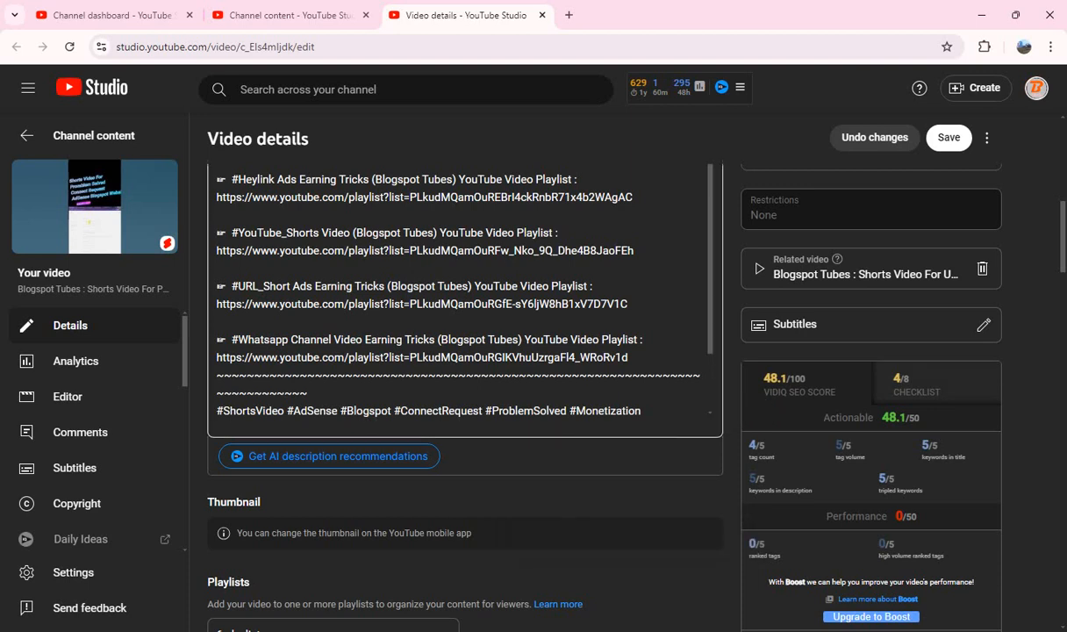
Step: Answer "No" to the altered content question for the Problem Solved Short
{"action": "scroll", "coordinate": [456, 289], "scroll_direction": "down", "scroll_amount": 5}
{"action": "scroll", "coordinate": [456, 377], "scroll_direction": "down", "scroll_amount": 6}
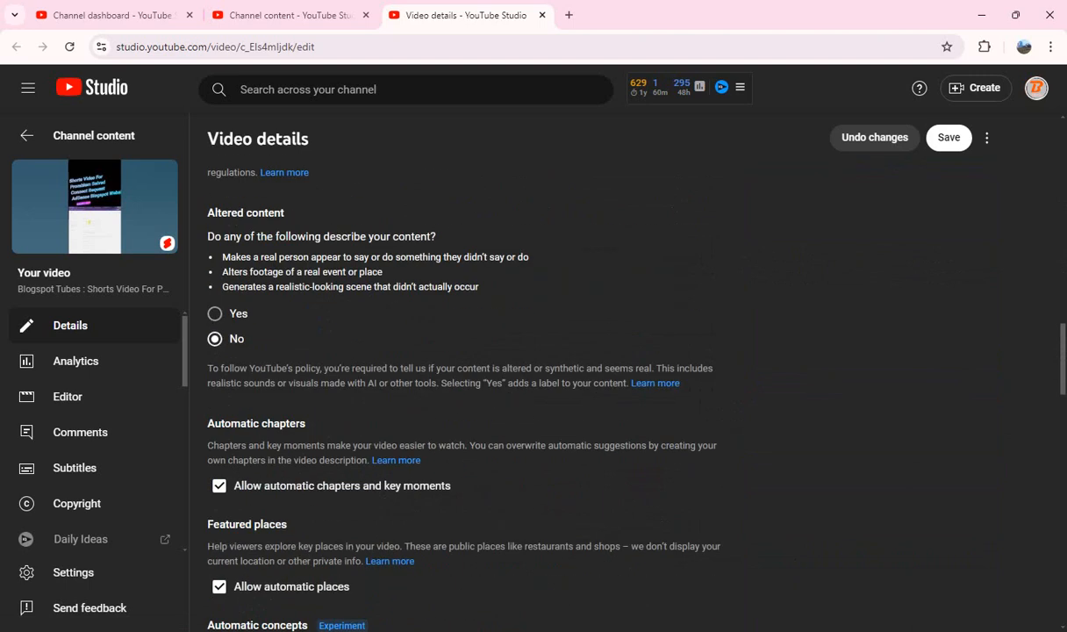
Step: Copy all tags of the Problem Solved Short, delete them all, and paste them back into the emptied tags box
{"action": "scroll", "coordinate": [456, 377], "scroll_direction": "down", "scroll_amount": 5}
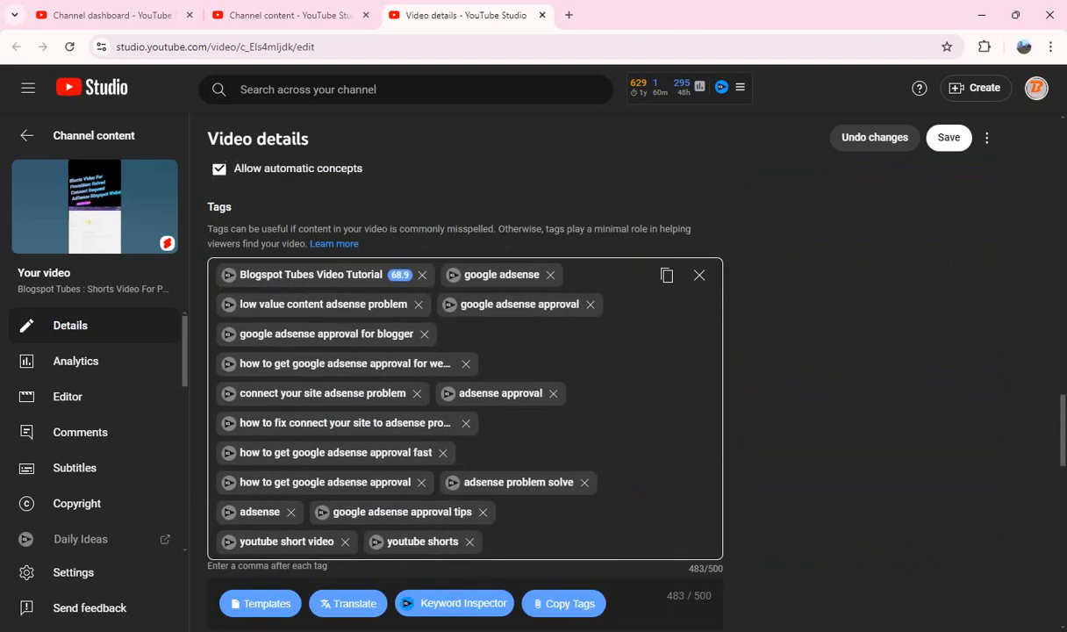
{"action": "left_click", "coordinate": [666, 275]}
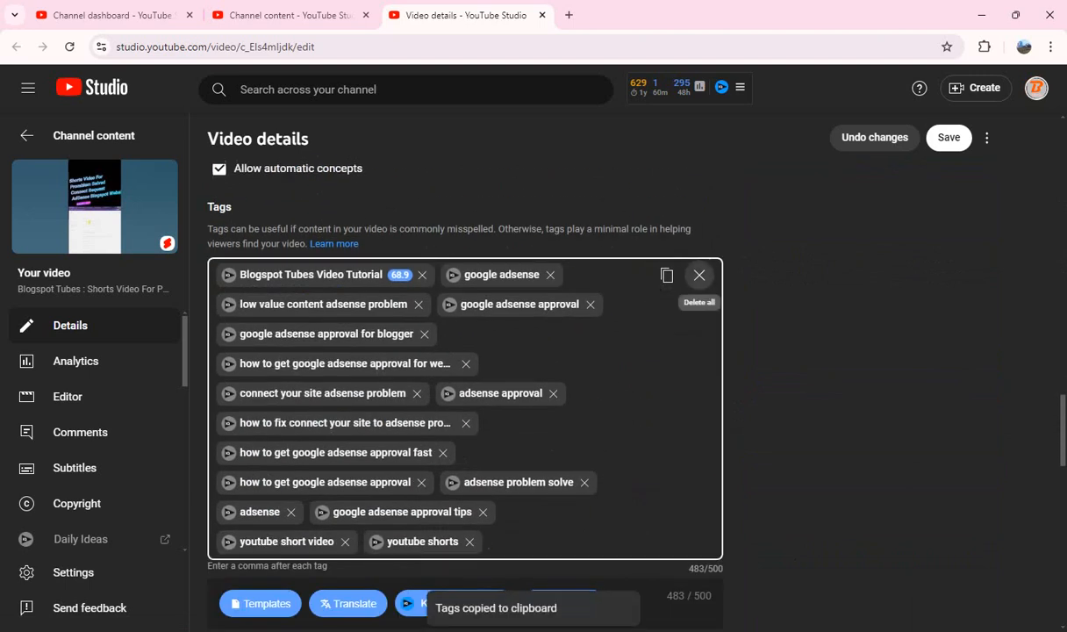
{"action": "left_click", "coordinate": [699, 274]}
{"action": "left_click", "coordinate": [699, 275]}
{"action": "key", "text": "ctrl+v"}
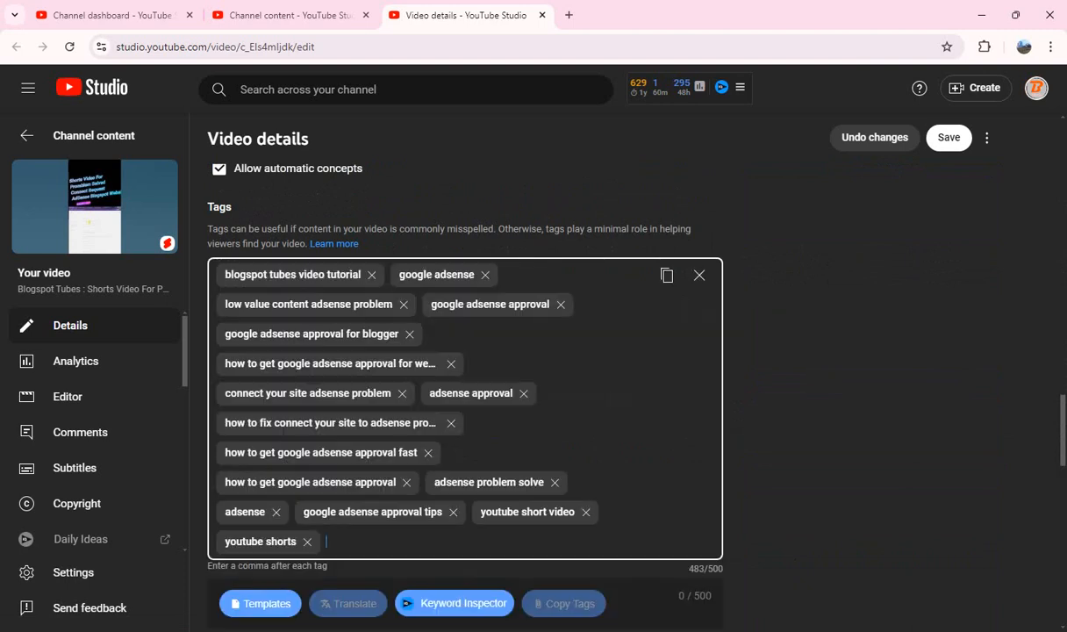
{"action": "scroll", "coordinate": [465, 395], "scroll_direction": "down", "scroll_amount": 10}
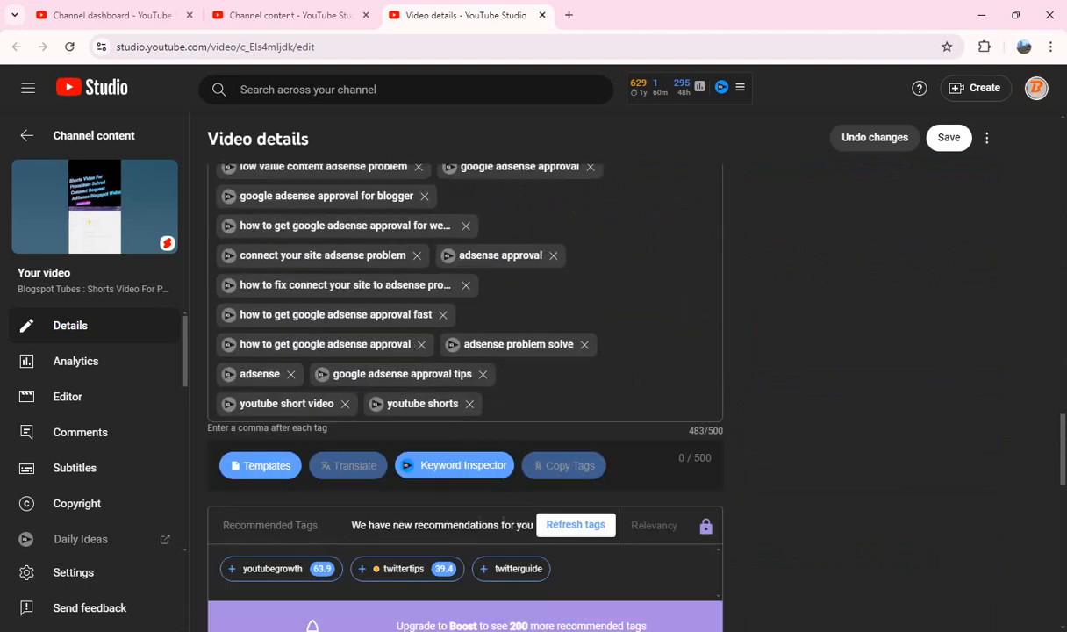
Step: Save the changes to the Problem Solved Short and close its video details tab
{"action": "scroll", "coordinate": [605, 377], "scroll_direction": "down", "scroll_amount": 1}
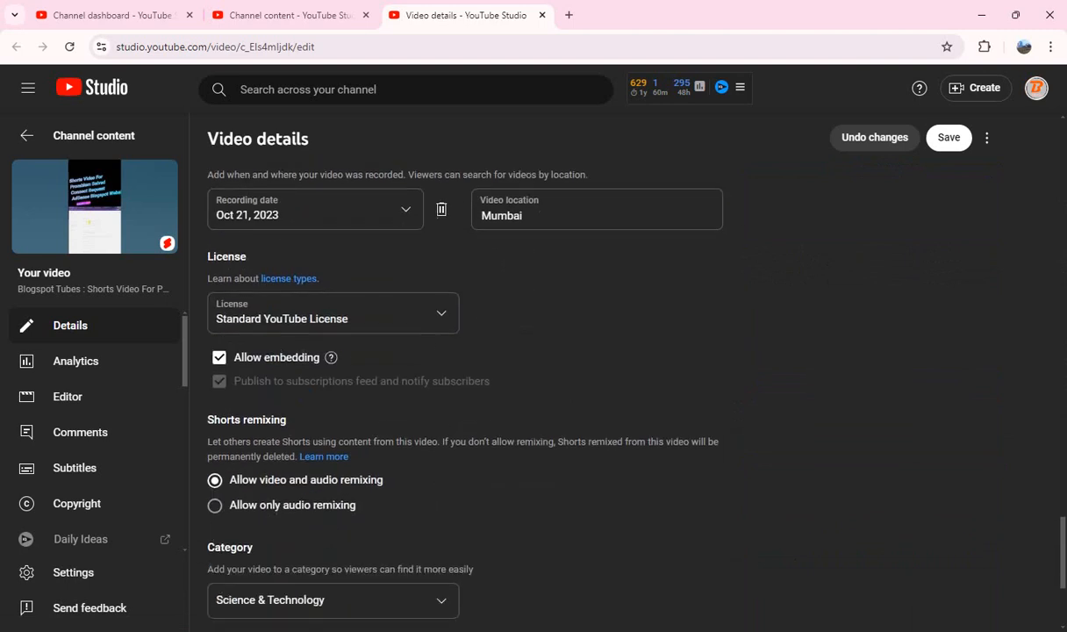
{"action": "scroll", "coordinate": [465, 377], "scroll_direction": "up", "scroll_amount": 12}
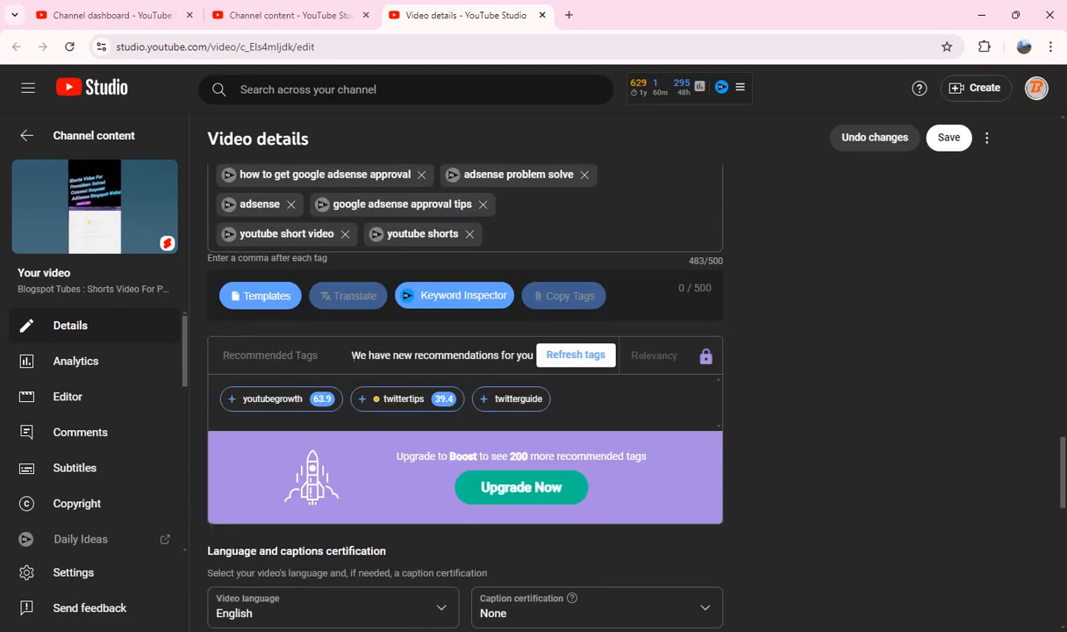
{"action": "scroll", "coordinate": [465, 377], "scroll_direction": "up", "scroll_amount": 12}
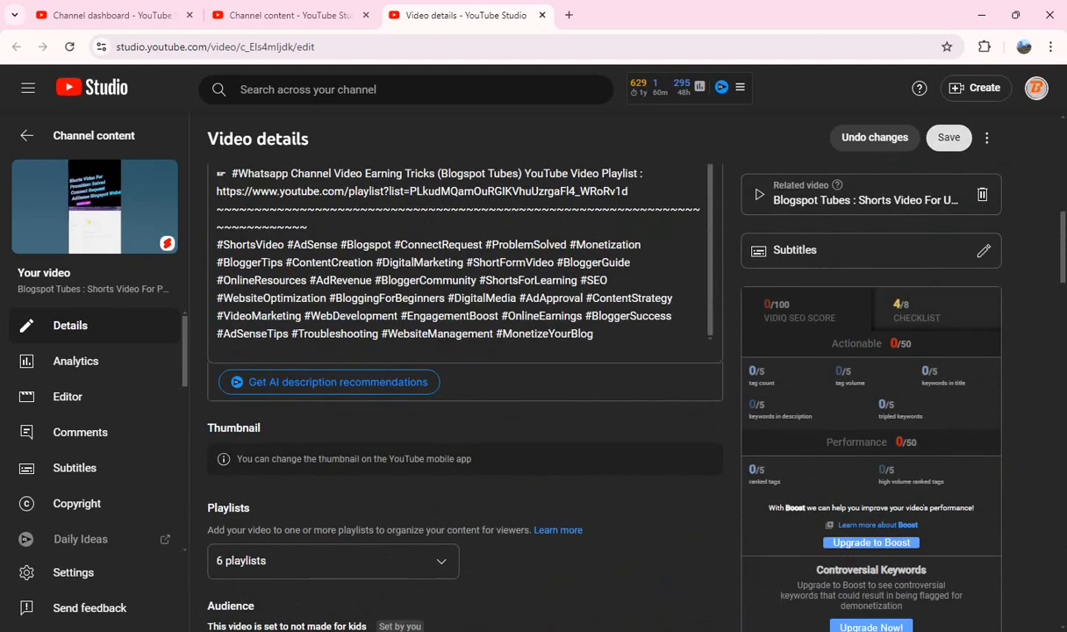
{"action": "left_click", "coordinate": [948, 137]}
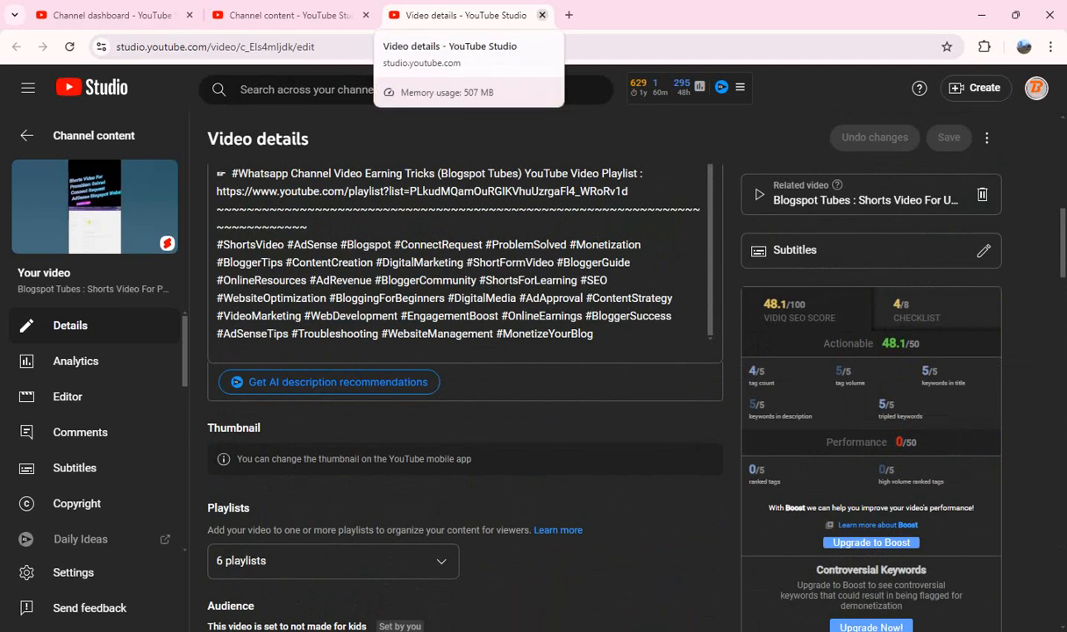
{"action": "left_click", "coordinate": [542, 15]}
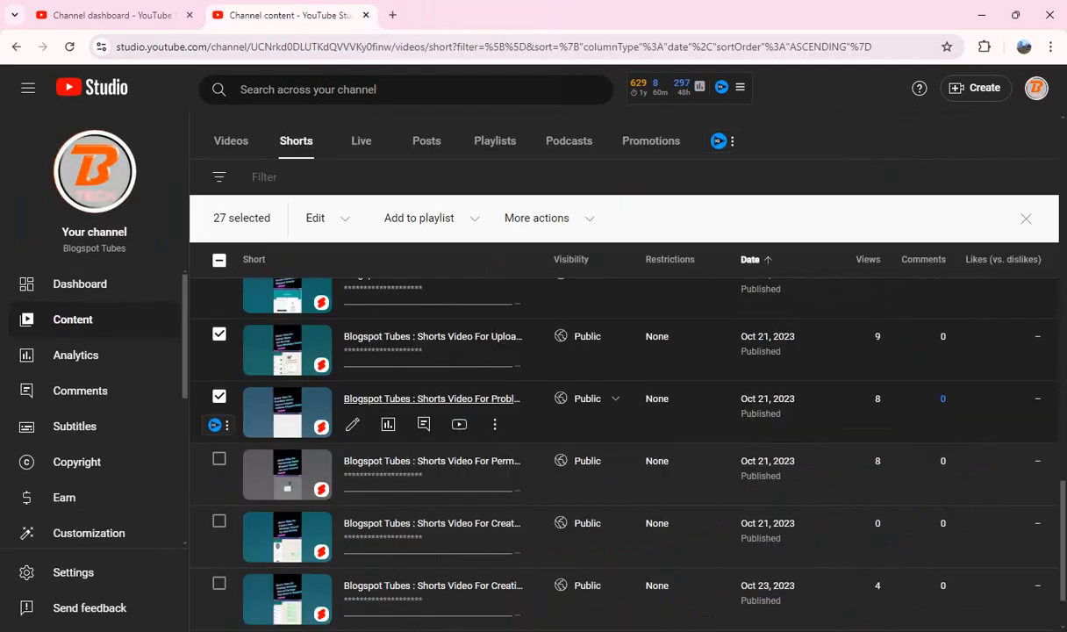
Step: Mark the "Shorts Video For Permanently Delete Blogspot Website" Short as selected and open its details in a new tab
{"action": "scroll", "coordinate": [614, 438], "scroll_direction": "down", "scroll_amount": 1}
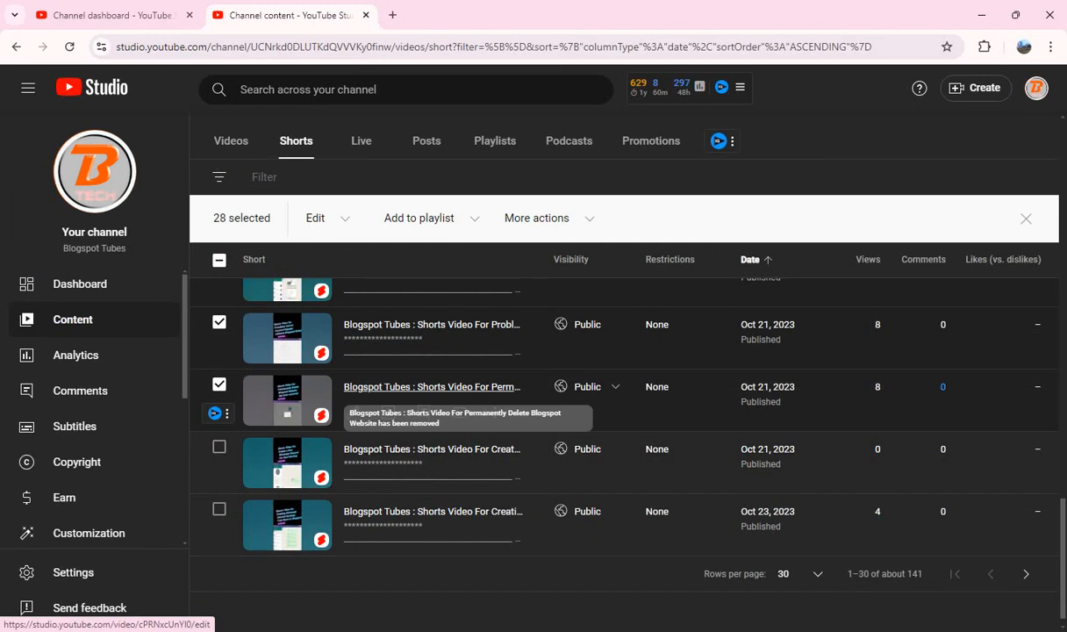
{"action": "left_click_drag", "start_coordinate": [429, 387], "coordinate": [391, 16]}
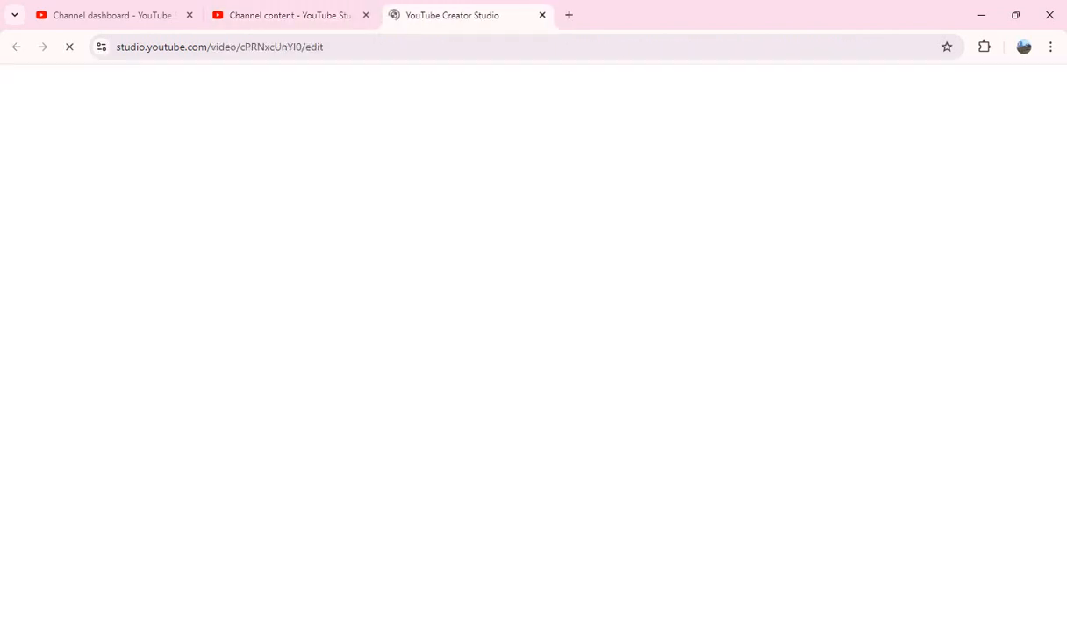
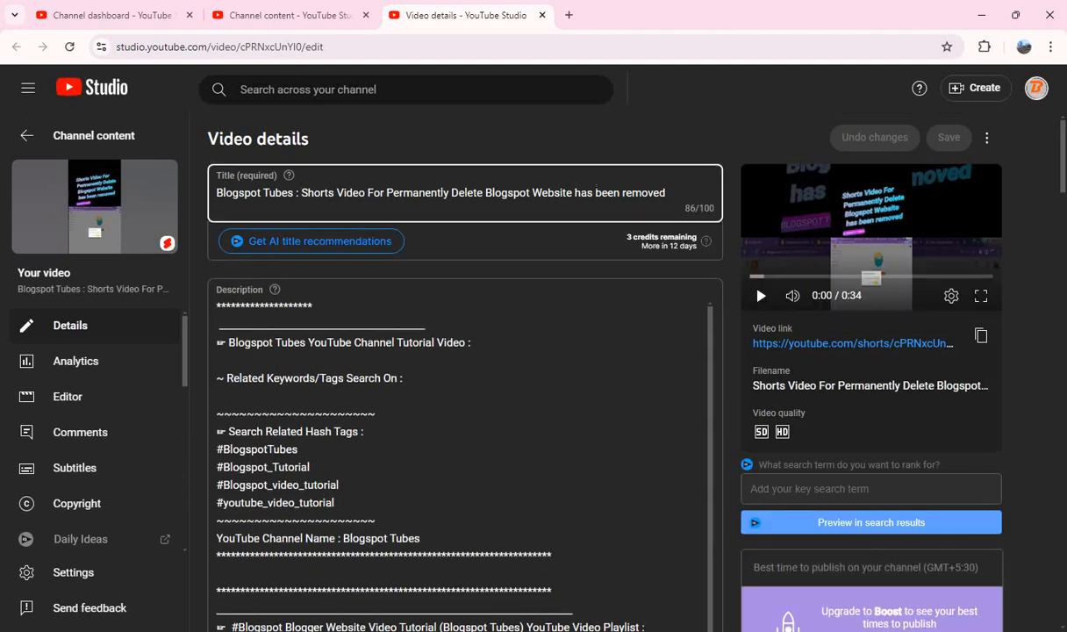
Step: Copy the title text after "Blogspot Tubes :" and paste it after "Blogspot Tubes YouTube Channel Tutorial Video :" in the description
{"action": "left_click_drag", "start_coordinate": [301, 191], "coordinate": [722, 190]}
{"action": "key", "text": "ctrl+c"}
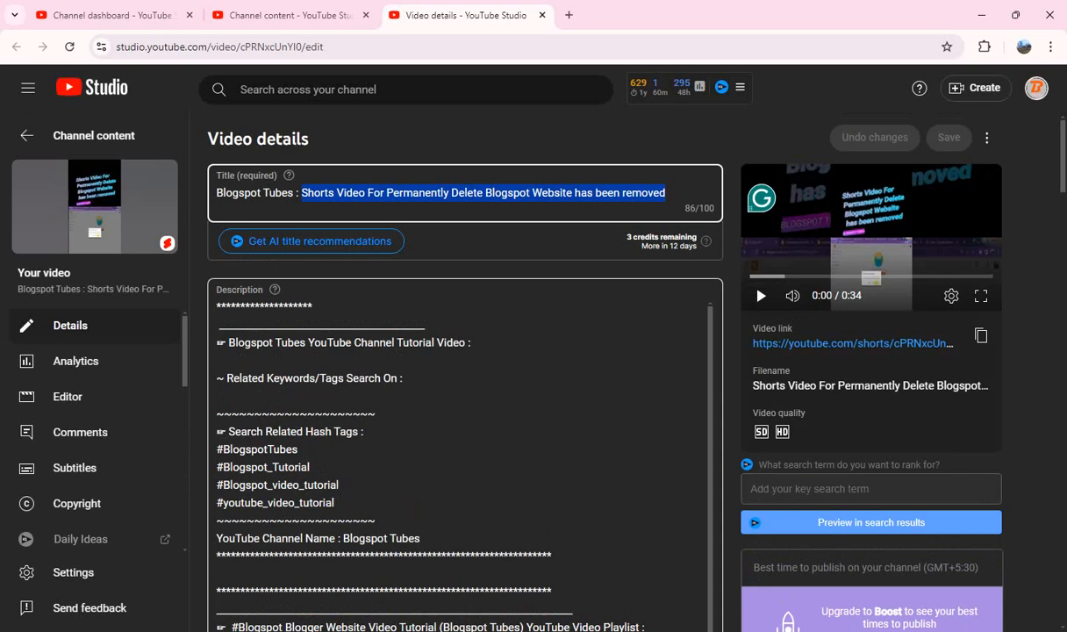
{"action": "left_click", "coordinate": [474, 342]}
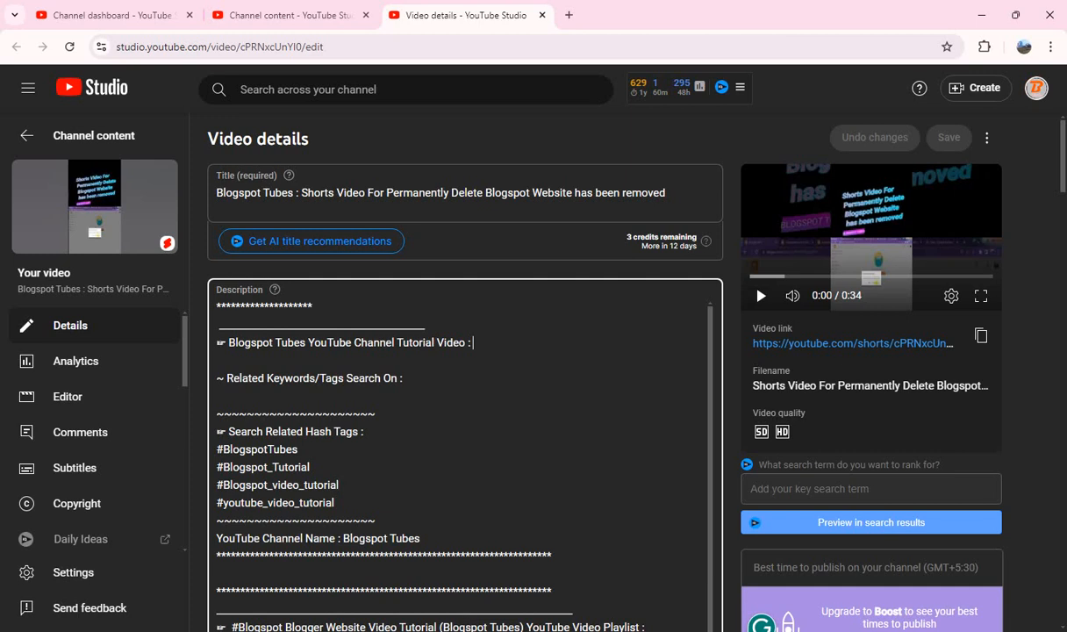
{"action": "key", "text": "ctrl+v"}
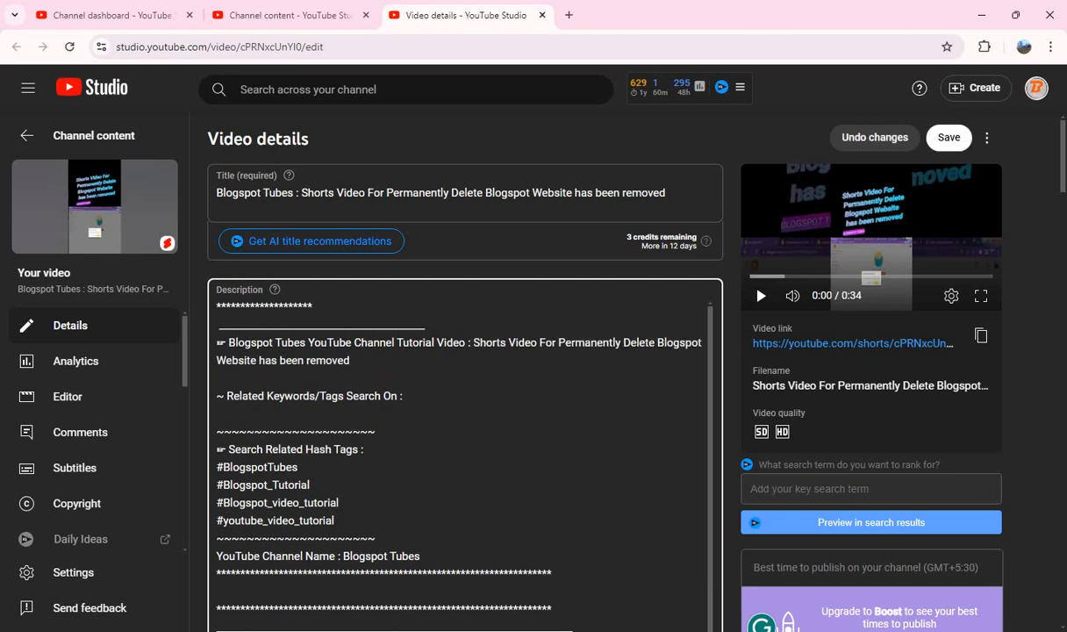
Step: Paste the website deletion hashtags, starting with #ShortsVideo #DeleteBlogspot #WebsiteRemoval #PermanentlyDelete #BloggerTips, on a new line at the end of the description
{"action": "scroll", "coordinate": [465, 369], "scroll_direction": "down", "scroll_amount": 10}
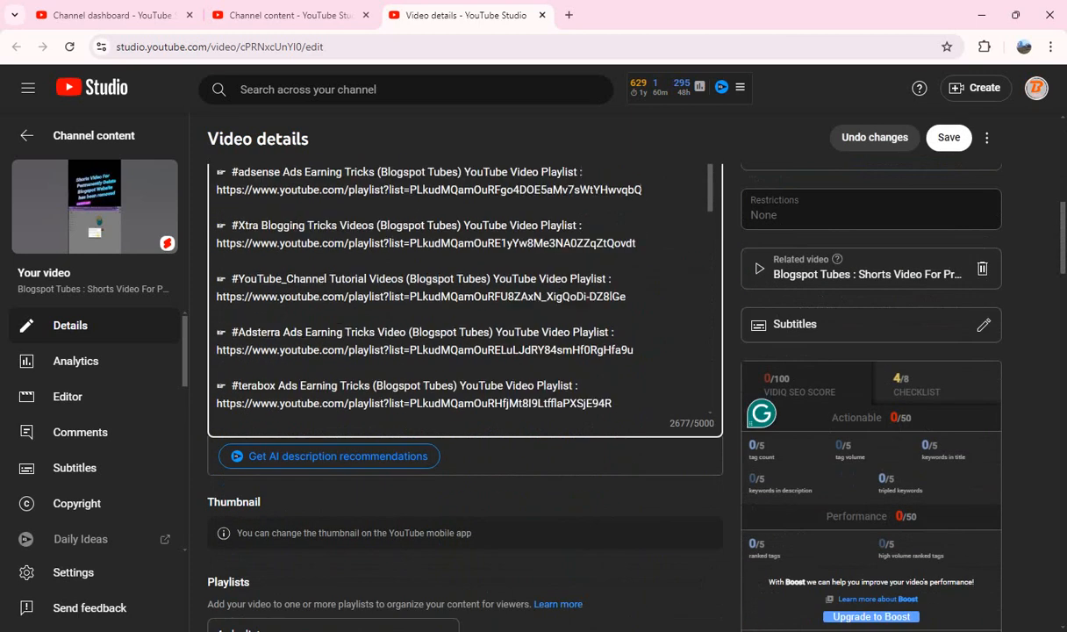
{"action": "scroll", "coordinate": [465, 290], "scroll_direction": "down", "scroll_amount": 5}
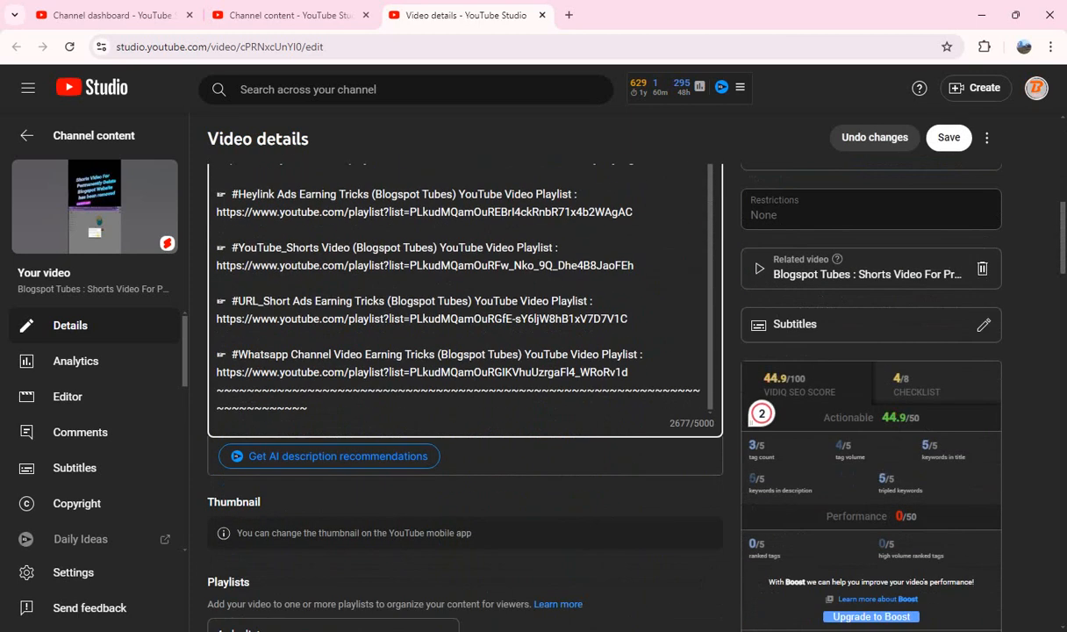
{"action": "key", "text": "Return"}
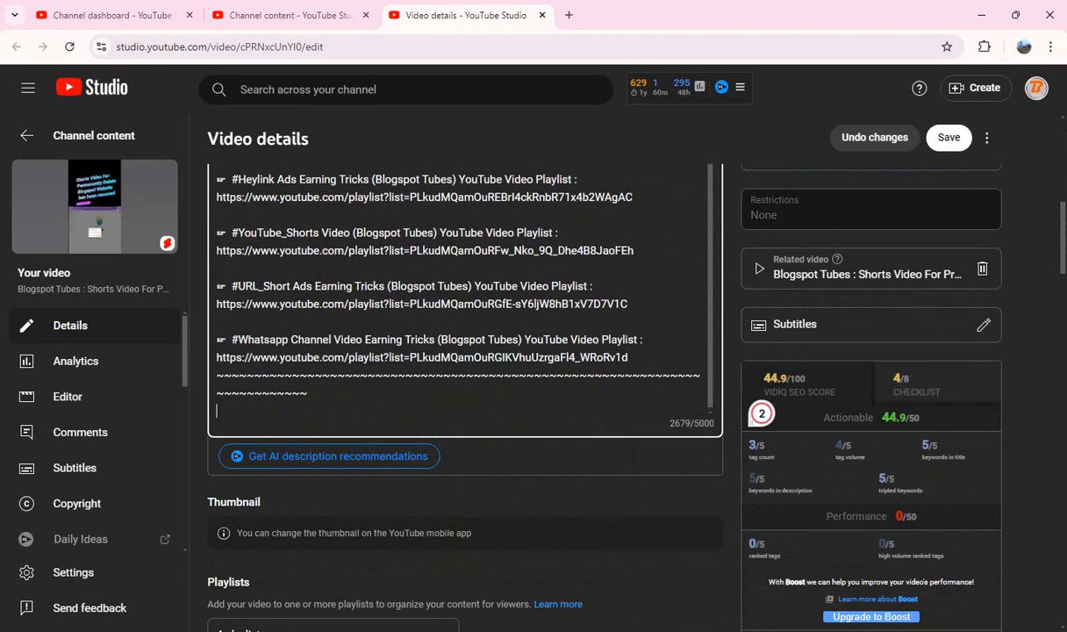
{"action": "type", "text": "#ShortsVideo #DeleteBlogspot #WebsiteRemoval #PermanentlyDelete #BloggerTips"}
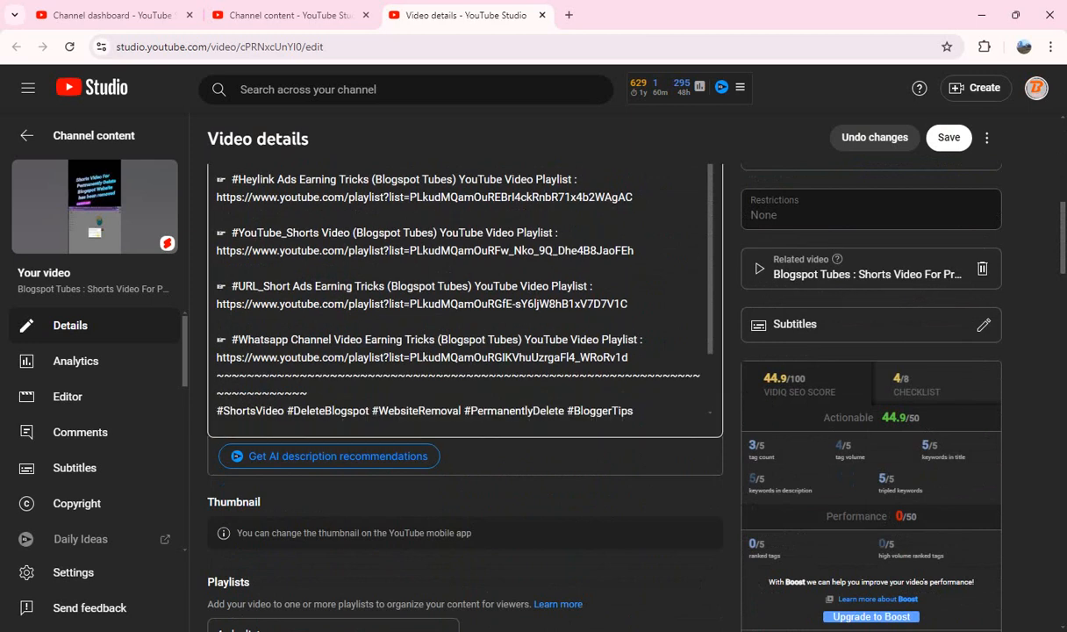
Step: Answer "No" to the altered content question for the Permanently Delete Blogspot Website Short
{"action": "scroll", "coordinate": [465, 298], "scroll_direction": "down", "scroll_amount": 10}
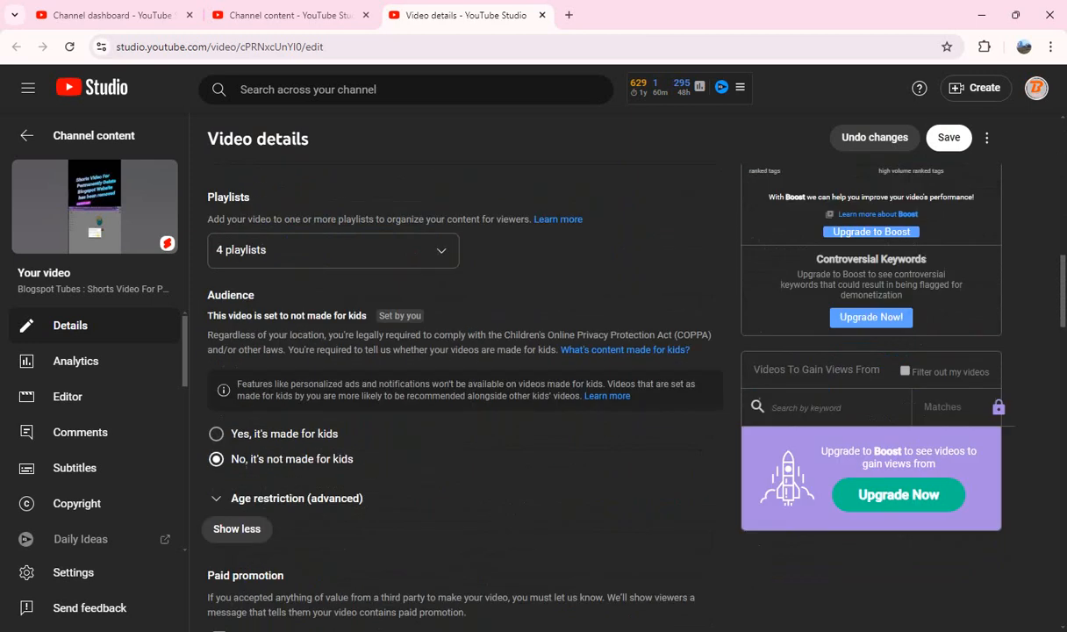
{"action": "scroll", "coordinate": [465, 351], "scroll_direction": "down", "scroll_amount": 2}
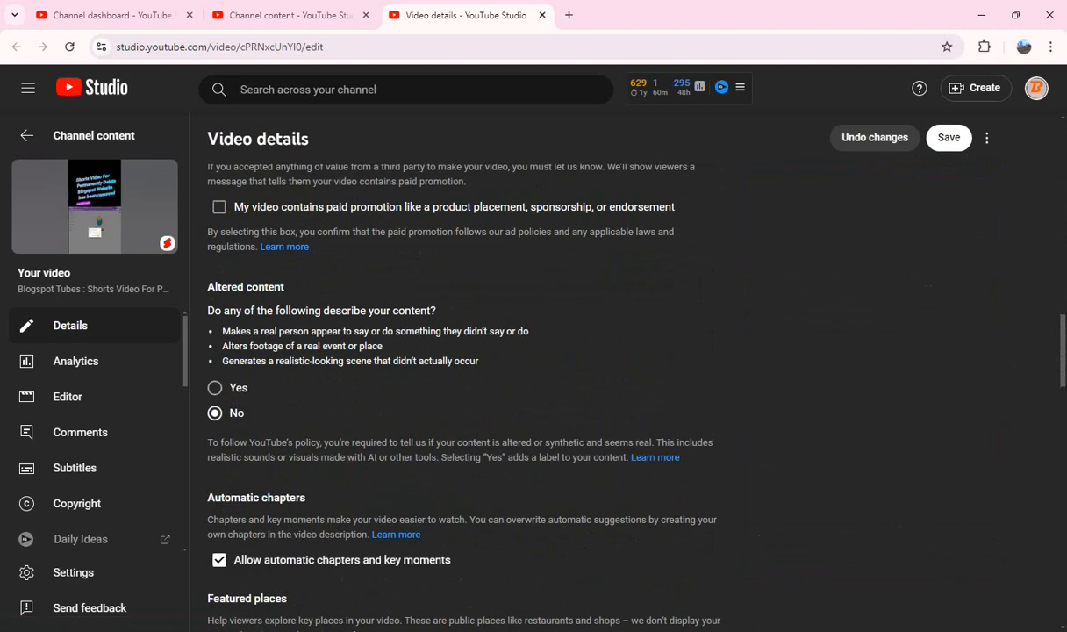
Step: Copy all tags of the Permanently Delete Blogspot Website Short, delete them all, and paste them back into the emptied tags box
{"action": "scroll", "coordinate": [456, 377], "scroll_direction": "down", "scroll_amount": 6}
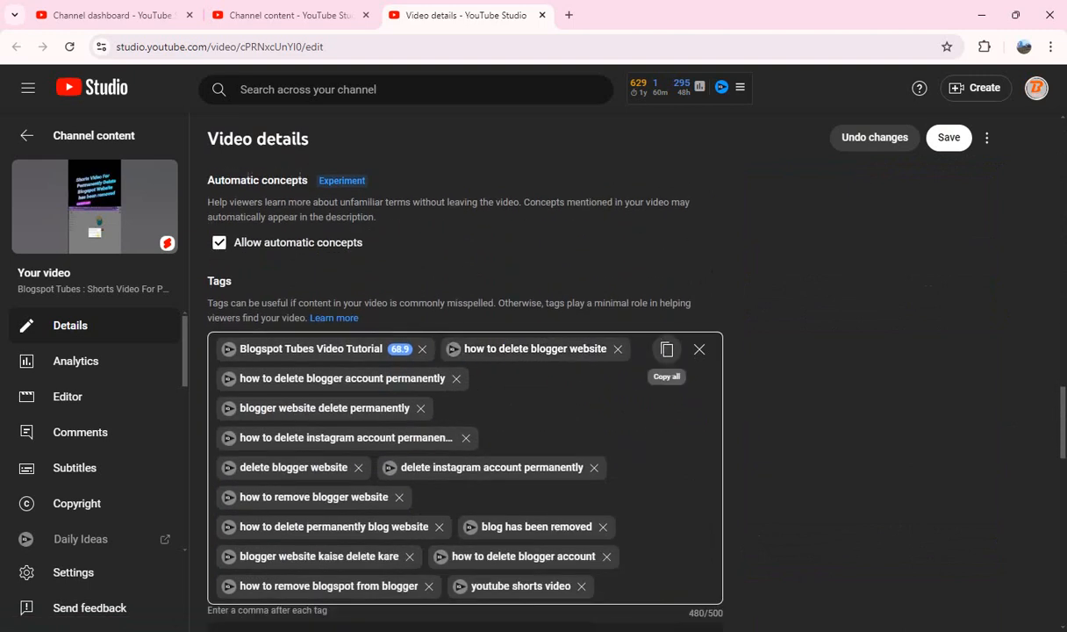
{"action": "left_click", "coordinate": [667, 349]}
{"action": "left_click", "coordinate": [700, 349]}
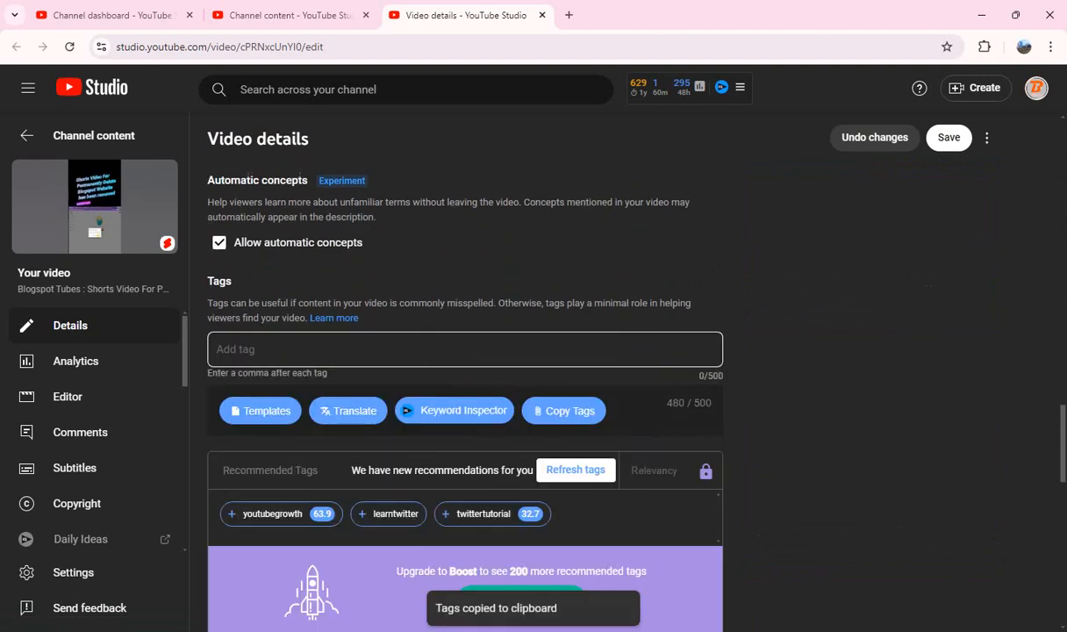
{"action": "key", "text": "ctrl+v"}
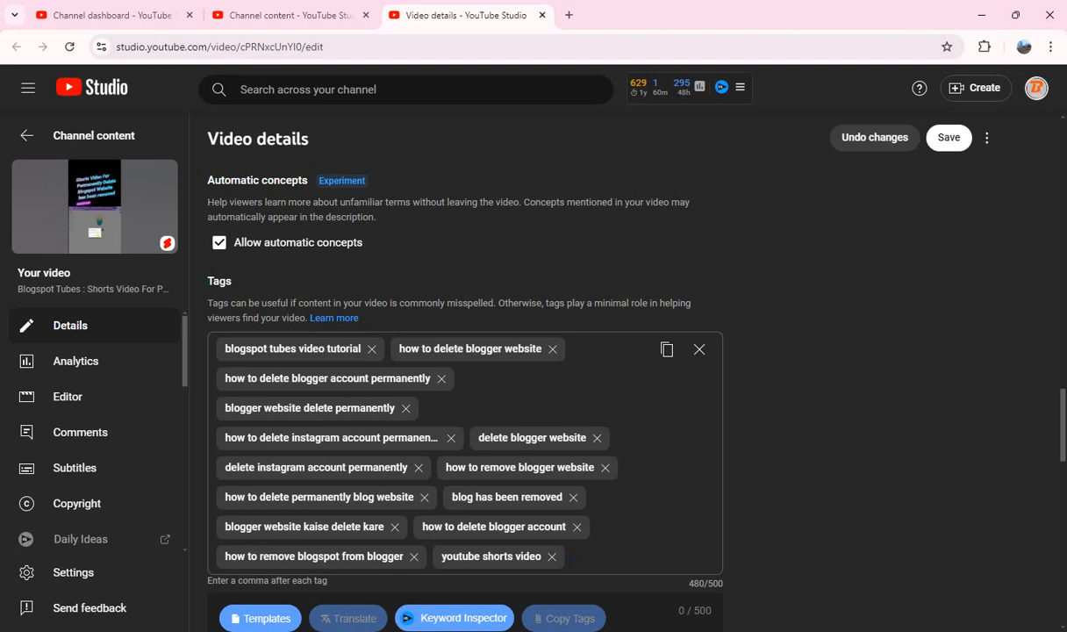
Step: Save the changes to the Permanently Delete Blogspot Website Short and close its video details tab
{"action": "scroll", "coordinate": [456, 377], "scroll_direction": "down", "scroll_amount": 6}
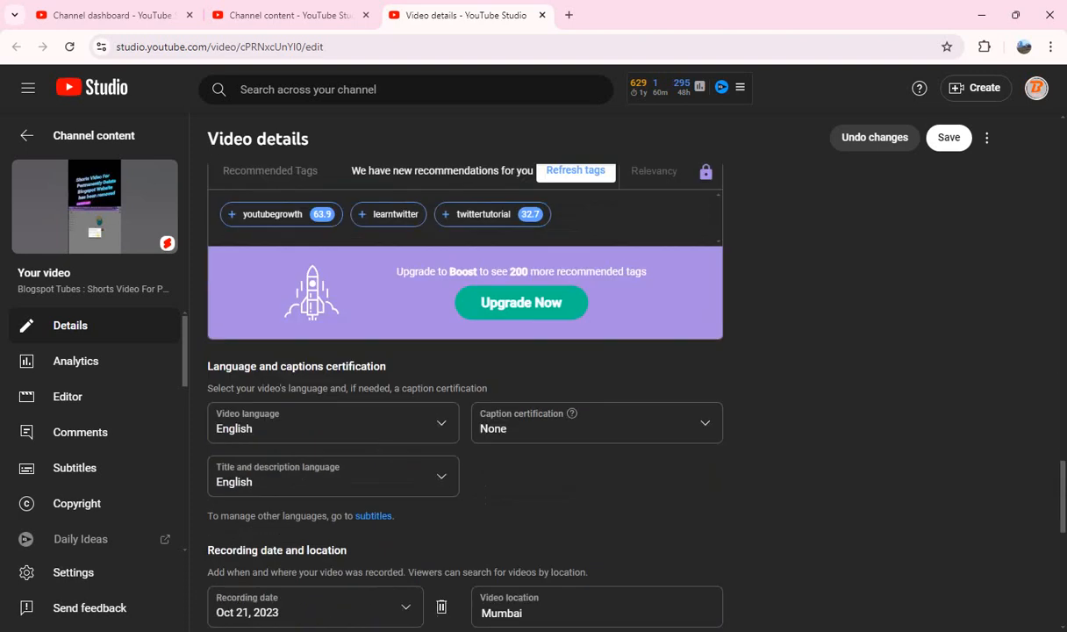
{"action": "scroll", "coordinate": [456, 378], "scroll_direction": "down", "scroll_amount": 6}
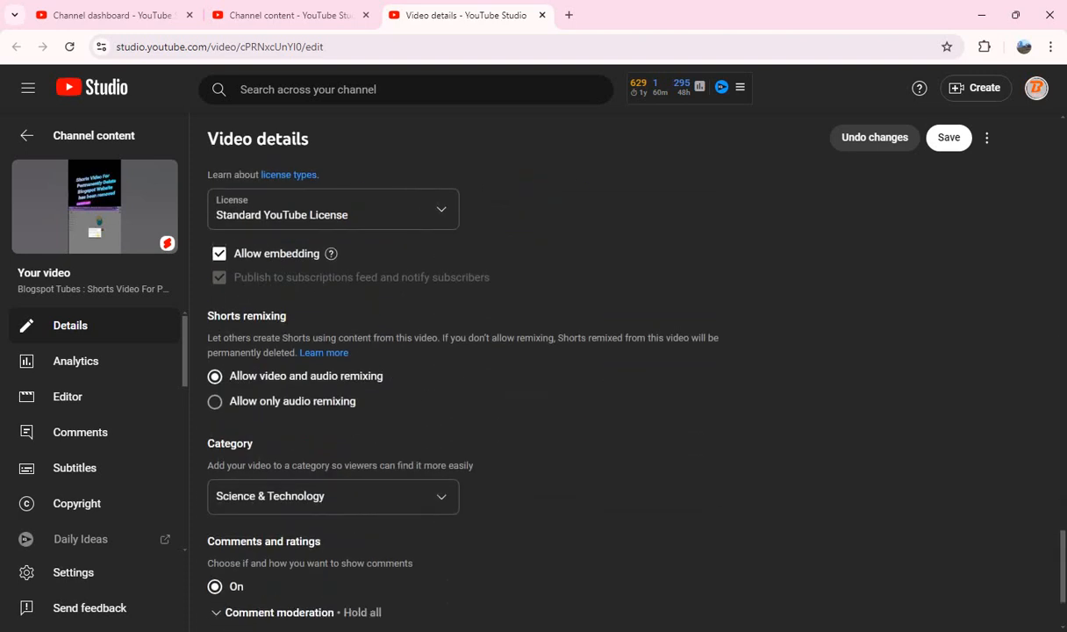
{"action": "scroll", "coordinate": [456, 378], "scroll_direction": "up", "scroll_amount": 15}
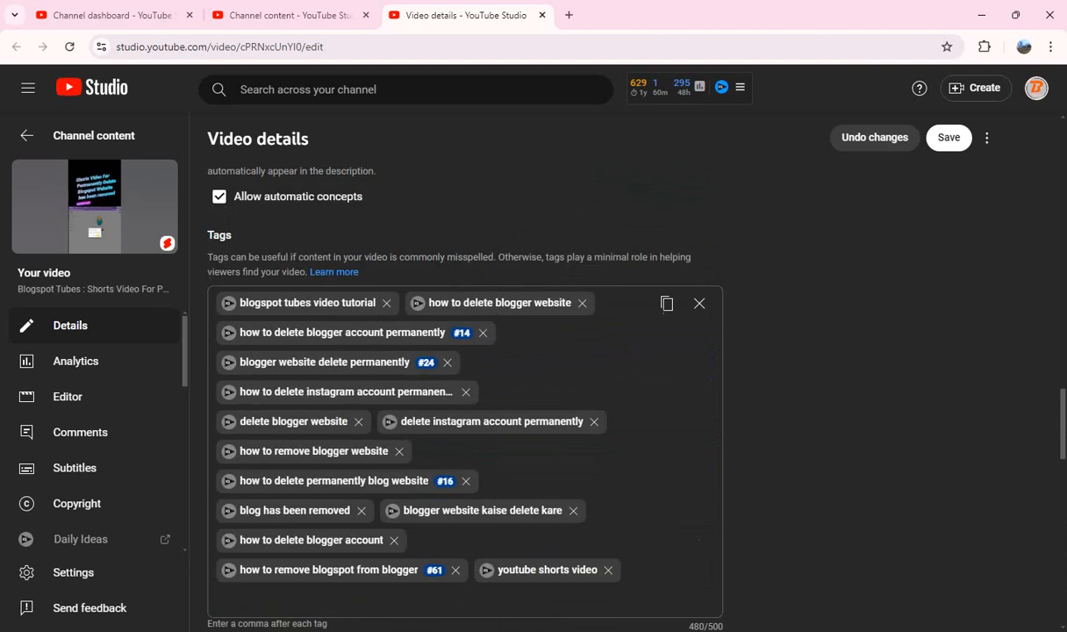
{"action": "scroll", "coordinate": [456, 377], "scroll_direction": "up", "scroll_amount": 12}
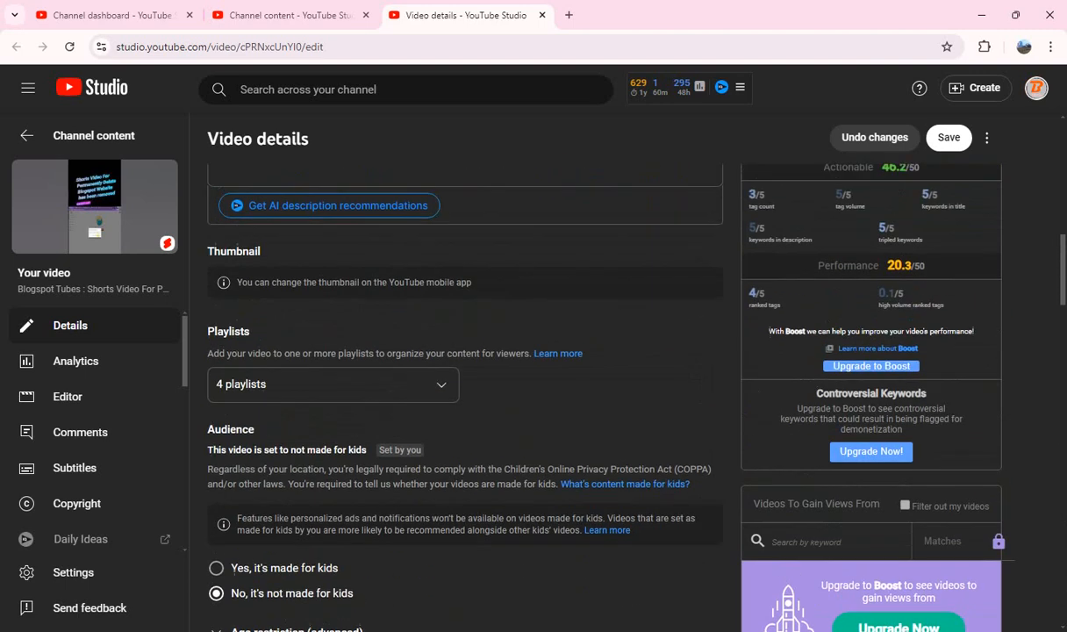
{"action": "scroll", "coordinate": [456, 377], "scroll_direction": "up", "scroll_amount": 2}
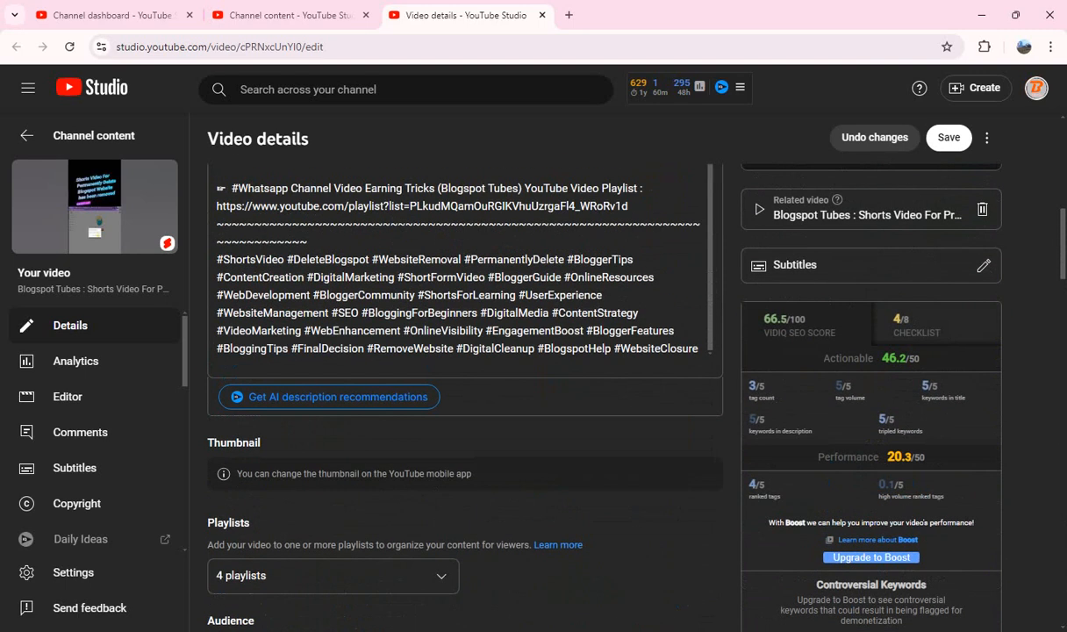
{"action": "left_click", "coordinate": [948, 138]}
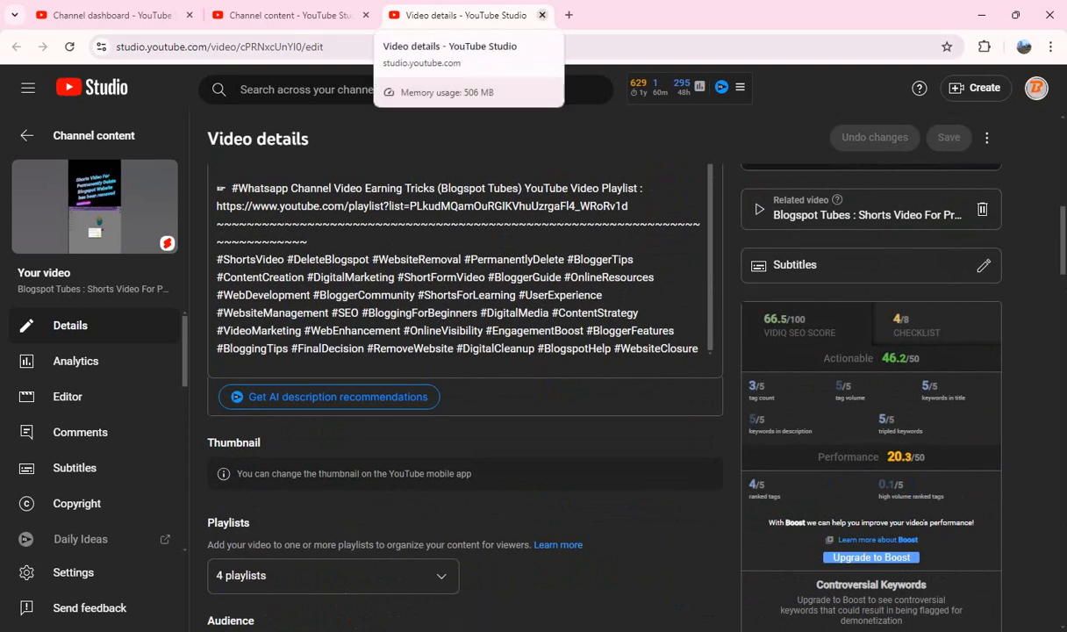
{"action": "left_click", "coordinate": [541, 15]}
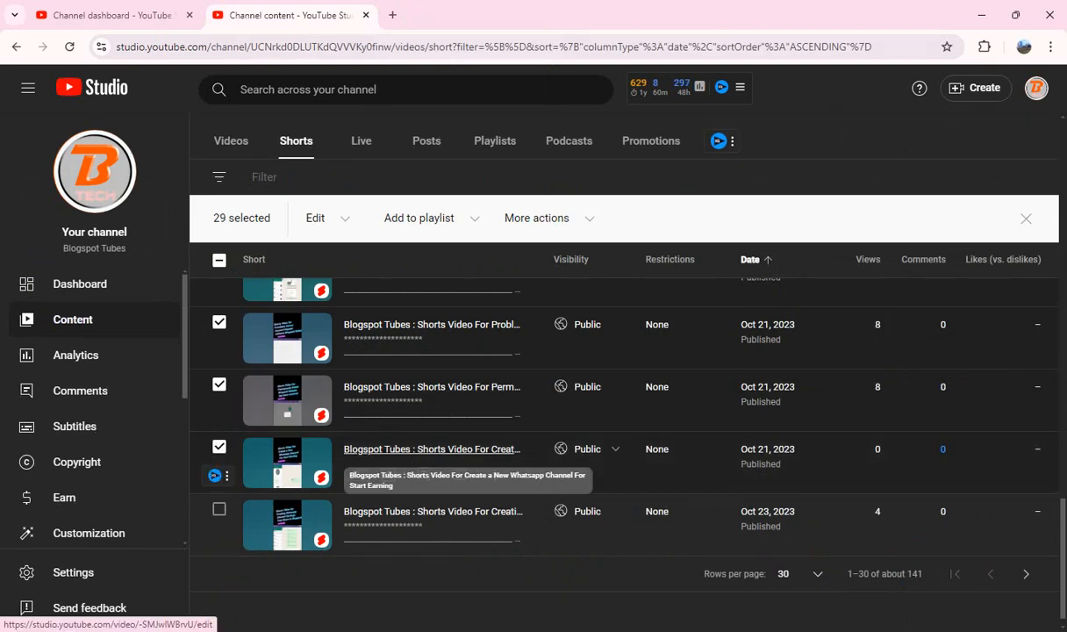
Step: Mark the "Shorts Video For Create a New Whatsapp Channel For Start Earning" Short as selected and open its details in a new tab
{"action": "left_click_drag", "start_coordinate": [424, 449], "coordinate": [444, 13]}
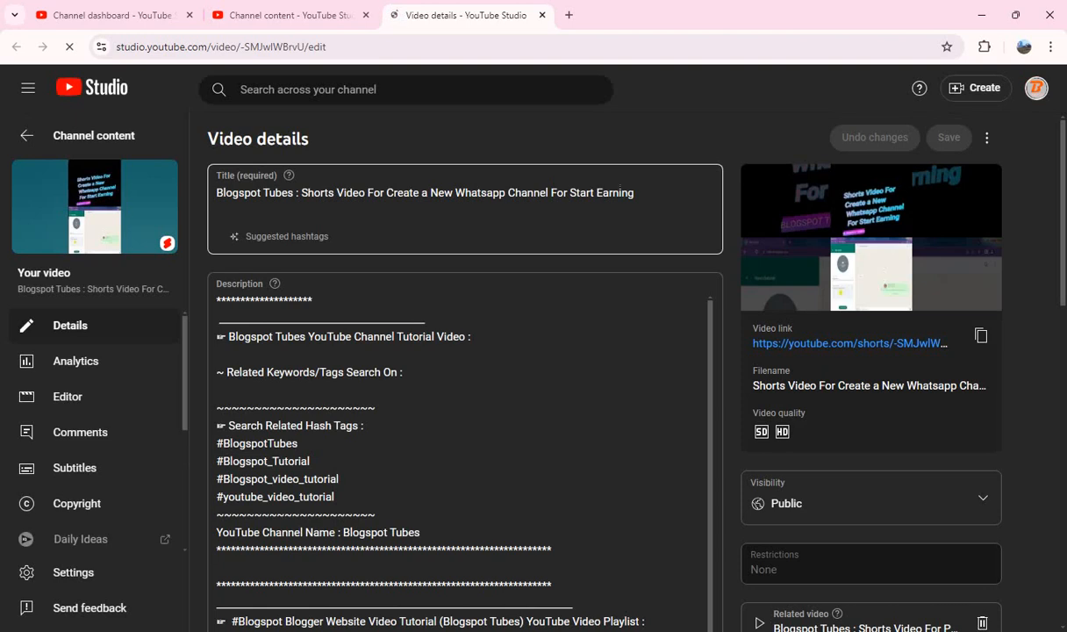
Step: Copy "Shorts Video For Create a New Whatsapp Channel For Start Earning" from the title and paste it after "Tutorial Video :" in the description
{"action": "left_click", "coordinate": [301, 193]}
{"action": "key", "text": "shift+End"}
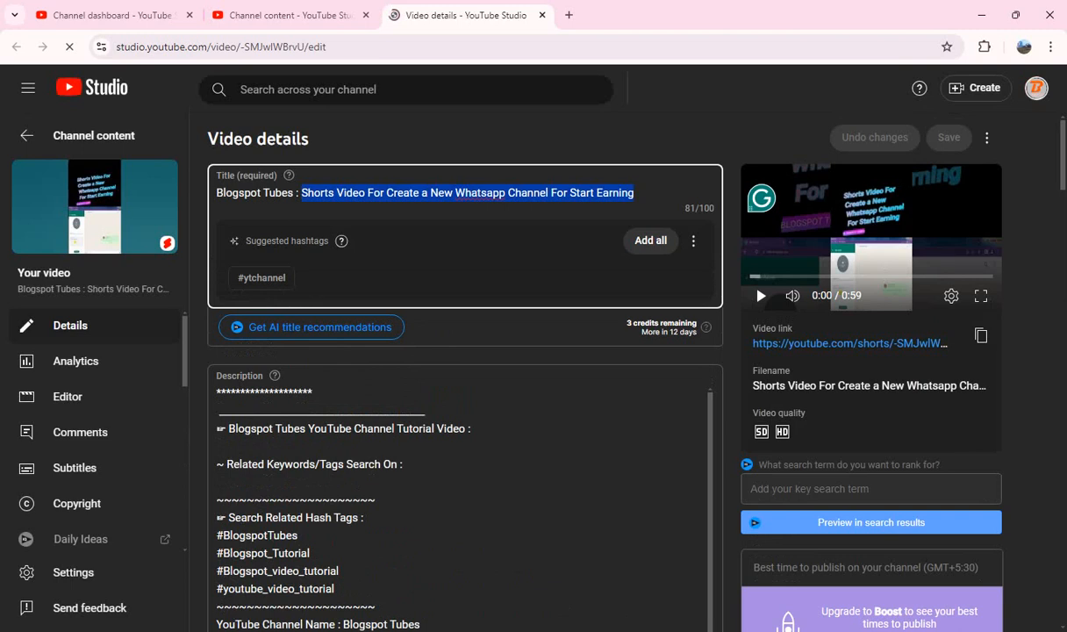
{"action": "left_click", "coordinate": [474, 429]}
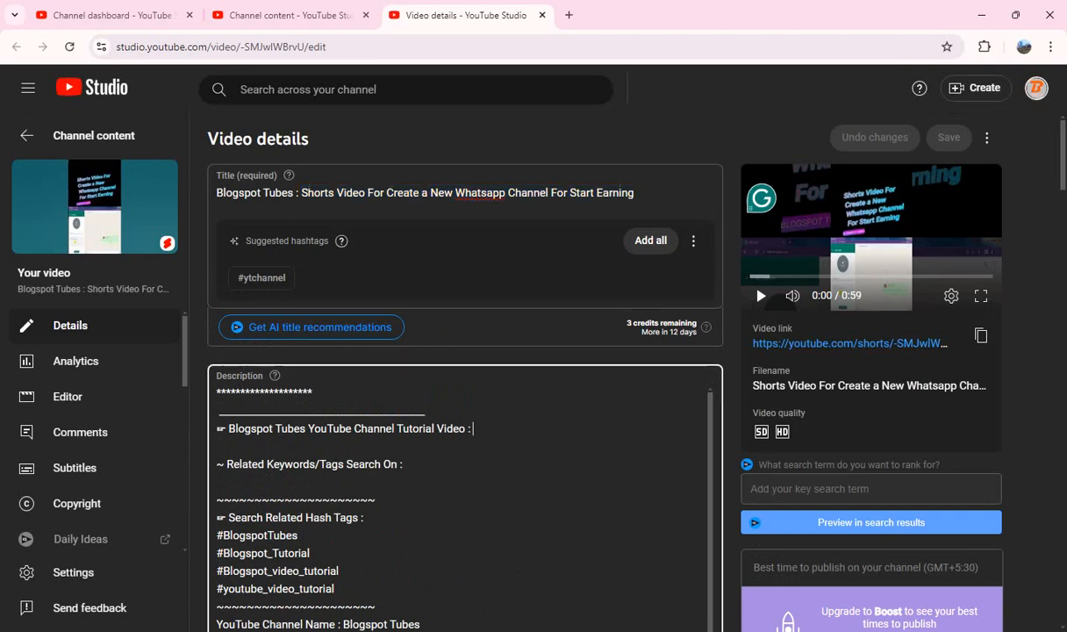
{"action": "key", "text": "ctrl+v"}
Step: Paste the WhatsApp channel hashtags, starting with #ShortsVideo #WhatsAppChannel #CreateChannel #StartEarning #ContentCreation, on a new line at the end of the description
{"action": "scroll", "coordinate": [464, 395], "scroll_direction": "down", "scroll_amount": 15}
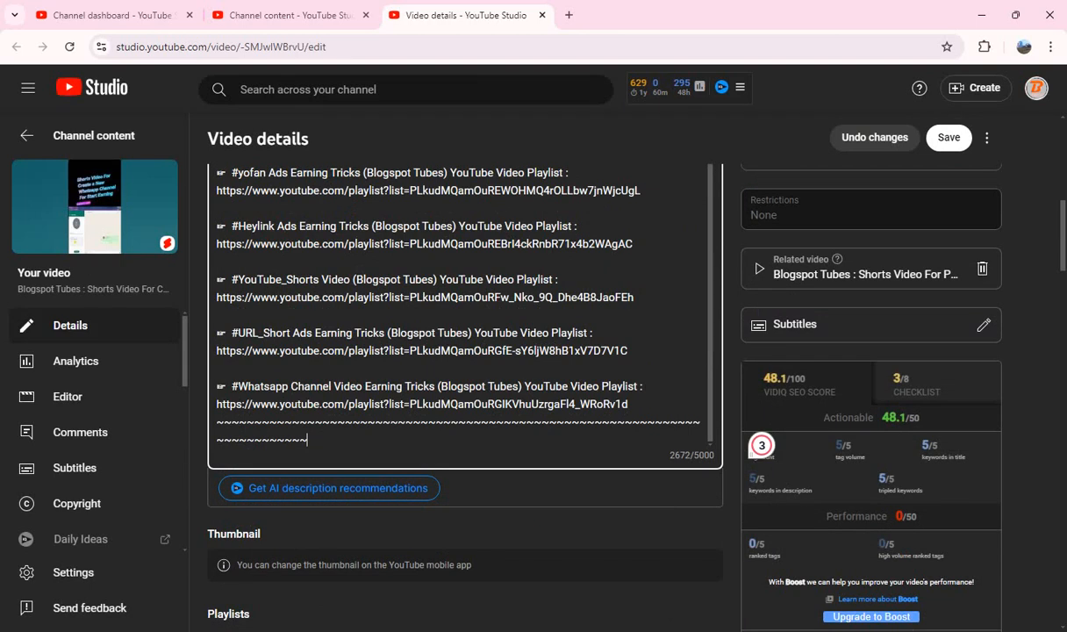
{"action": "key", "text": "ctrl+v"}
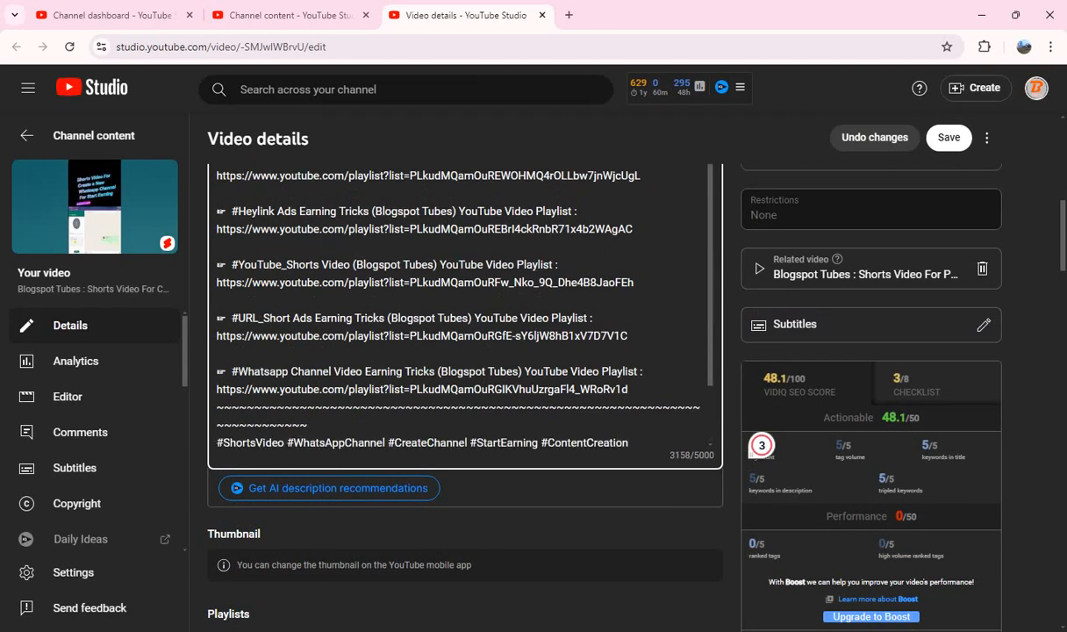
{"action": "left_click", "coordinate": [1028, 338]}
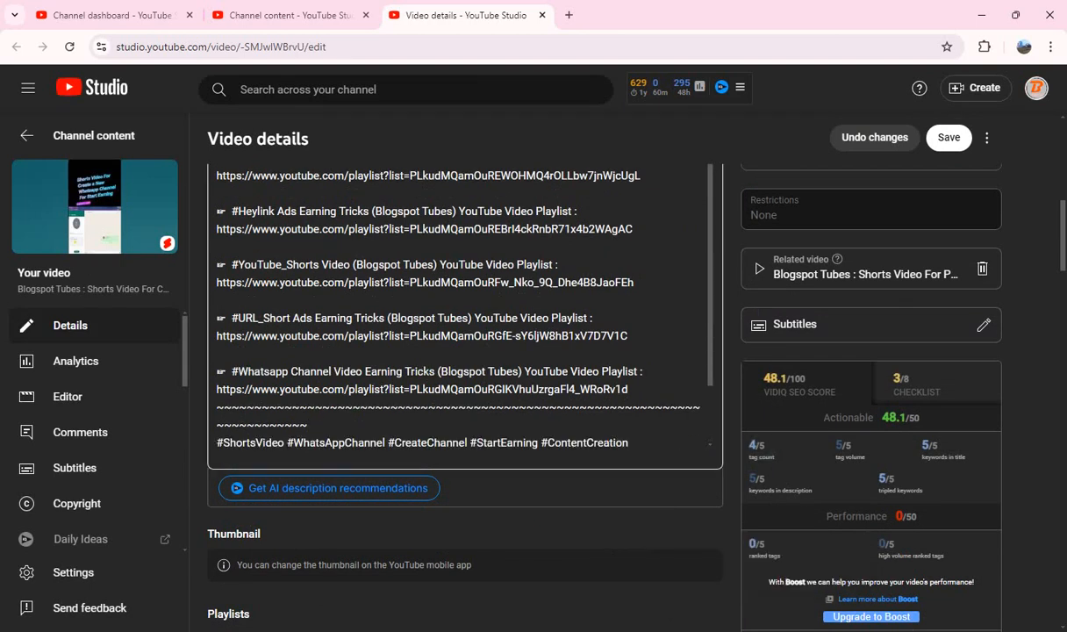
Step: Answer "No" to the altered content question for the Create a New Whatsapp Channel Short
{"action": "scroll", "coordinate": [877, 354], "scroll_direction": "down", "scroll_amount": 5}
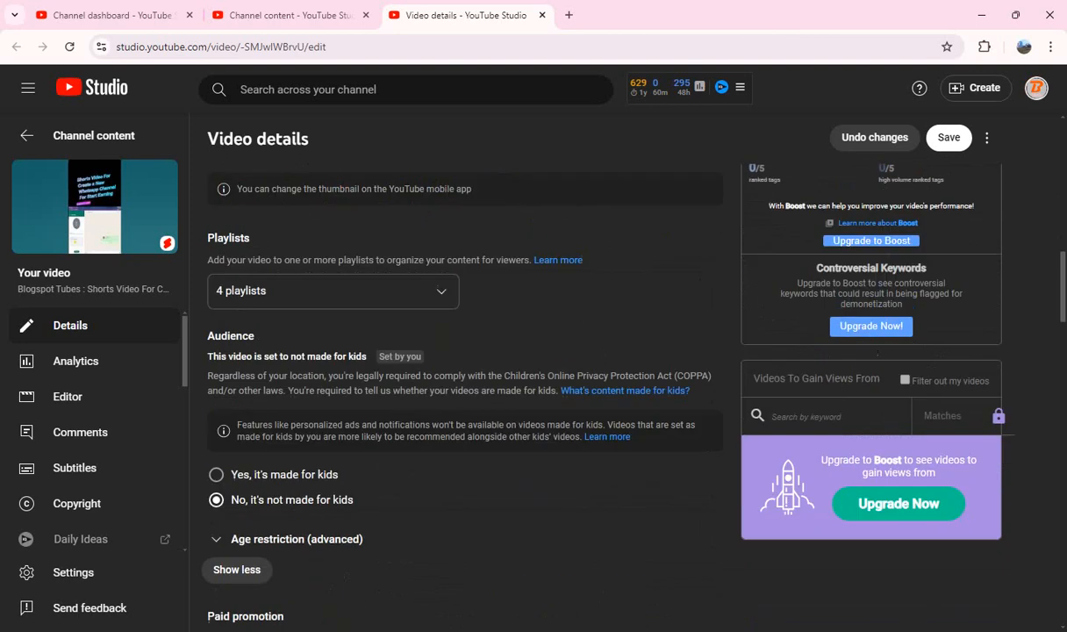
{"action": "scroll", "coordinate": [877, 354], "scroll_direction": "down", "scroll_amount": 5}
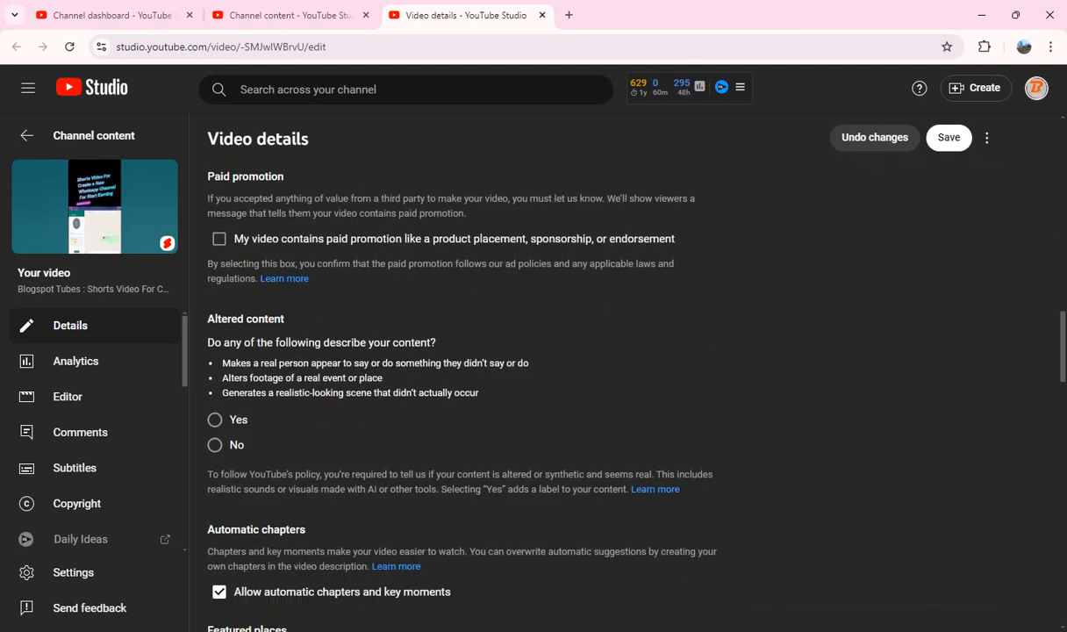
Step: Copy all tags of the Create a New Whatsapp Channel Short, delete them all, and paste them back into the emptied tags box
{"action": "scroll", "coordinate": [878, 353], "scroll_direction": "down", "scroll_amount": 6}
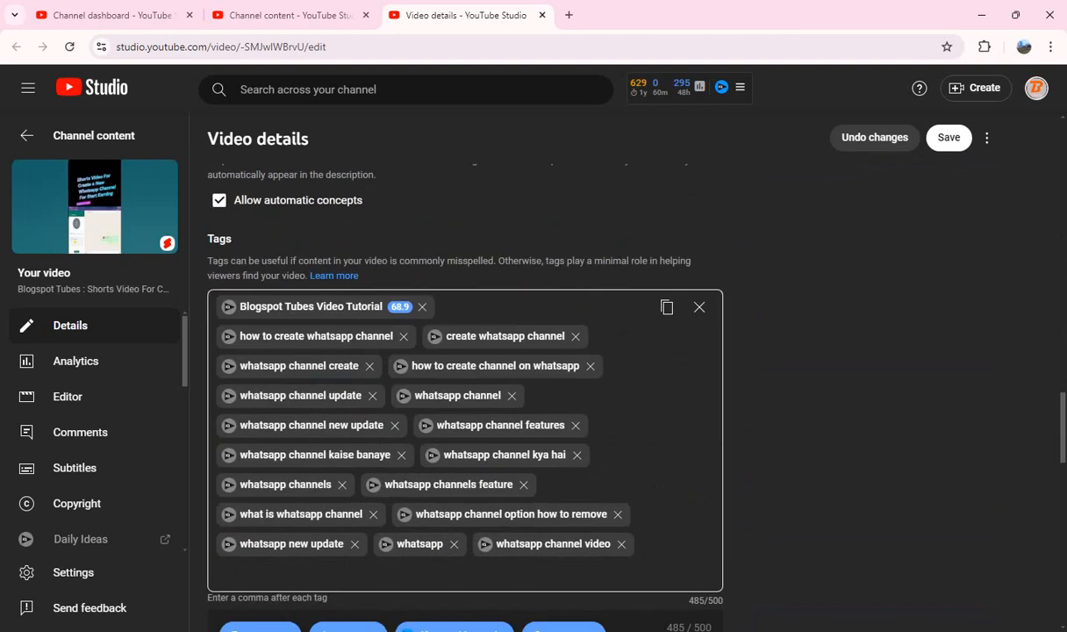
{"action": "left_click", "coordinate": [666, 306]}
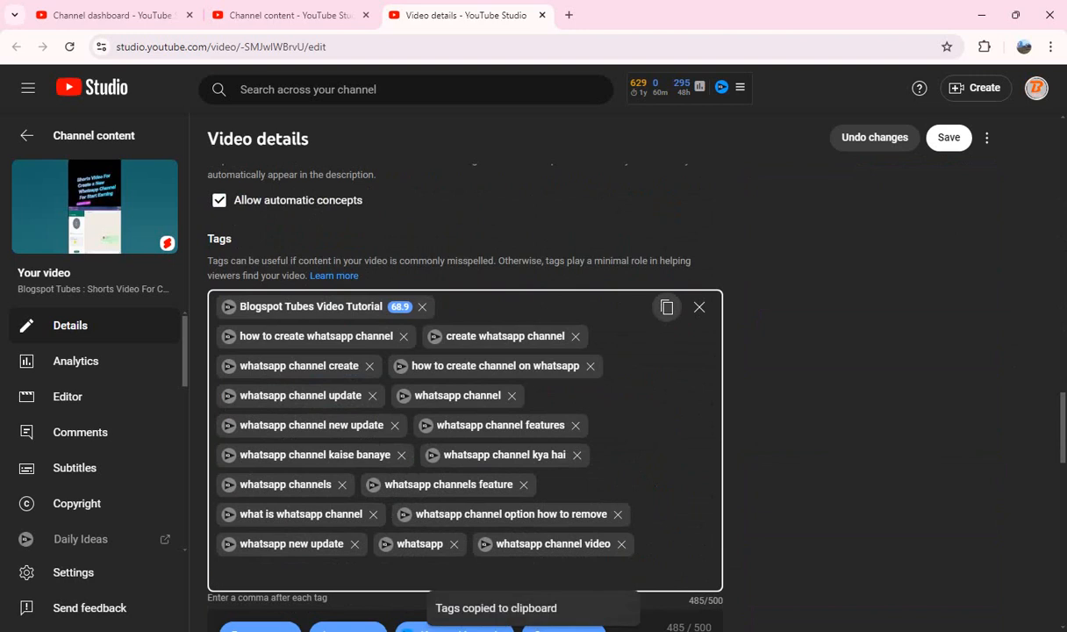
{"action": "left_click", "coordinate": [700, 307]}
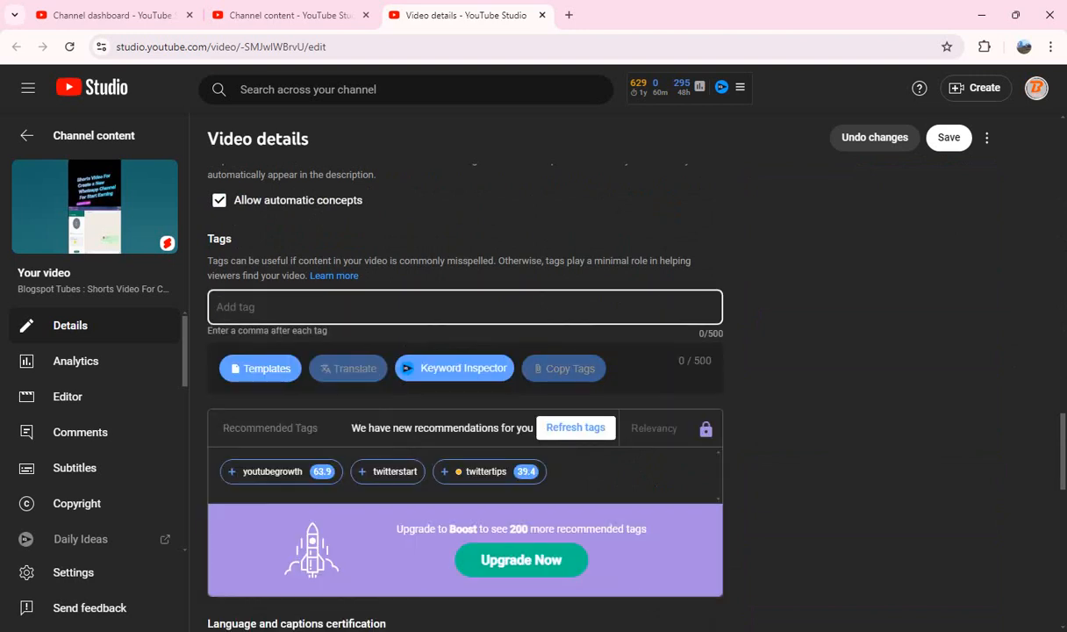
{"action": "key", "text": "ctrl+v"}
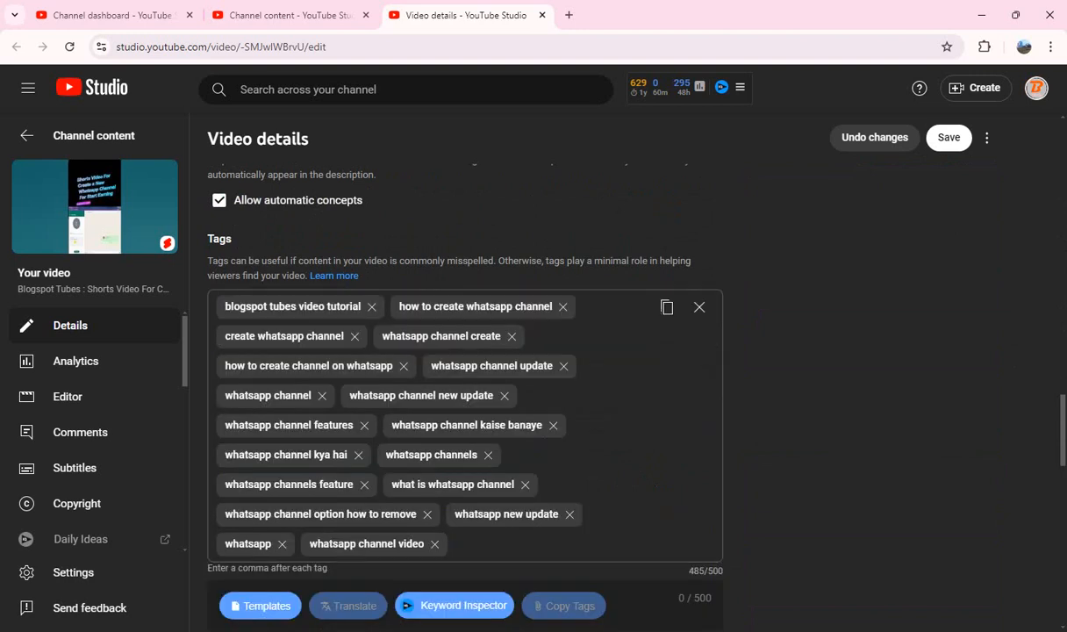
Step: Review the remaining settings down to Shorts remixing and the description hashtags, and save the Create a New Whatsapp Channel Short
{"action": "scroll", "coordinate": [605, 377], "scroll_direction": "down", "scroll_amount": 10}
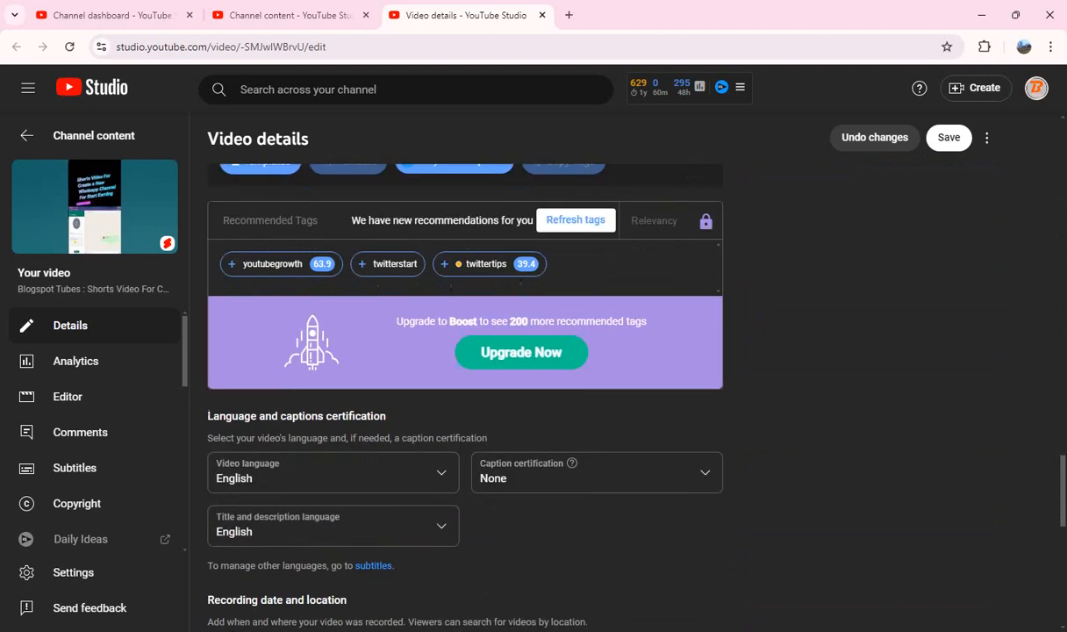
{"action": "scroll", "coordinate": [605, 377], "scroll_direction": "down", "scroll_amount": 1}
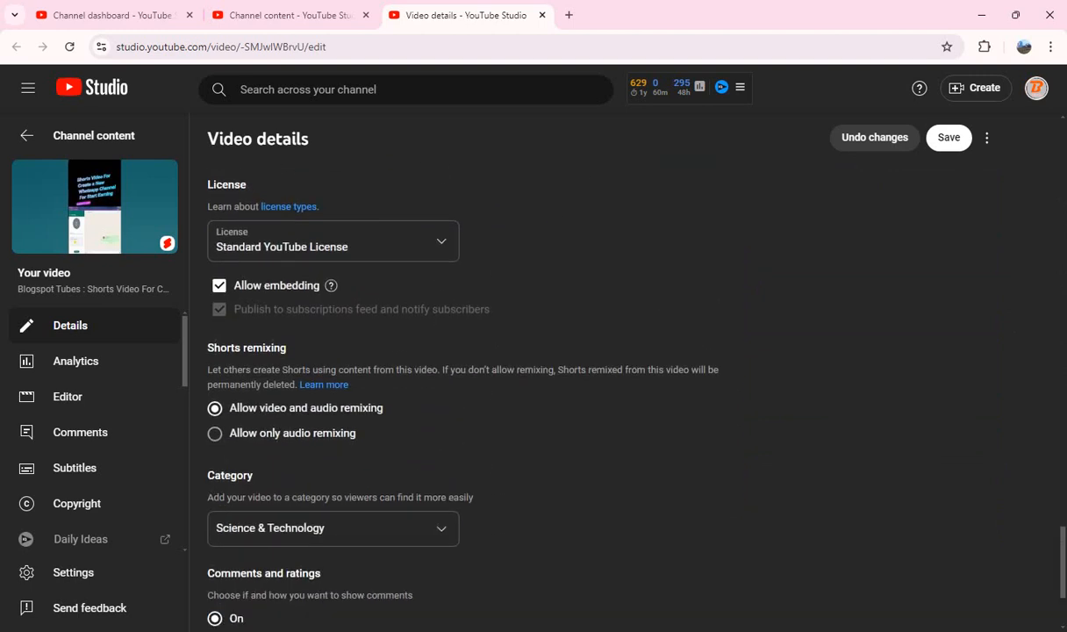
{"action": "scroll", "coordinate": [605, 378], "scroll_direction": "up", "scroll_amount": 18}
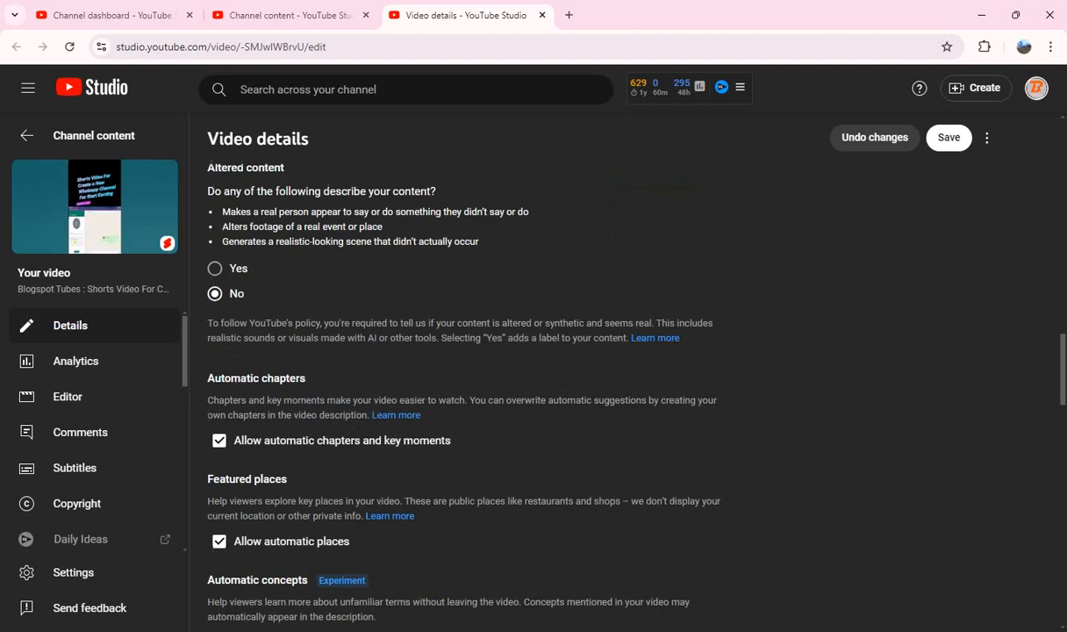
{"action": "scroll", "coordinate": [605, 377], "scroll_direction": "up", "scroll_amount": 10}
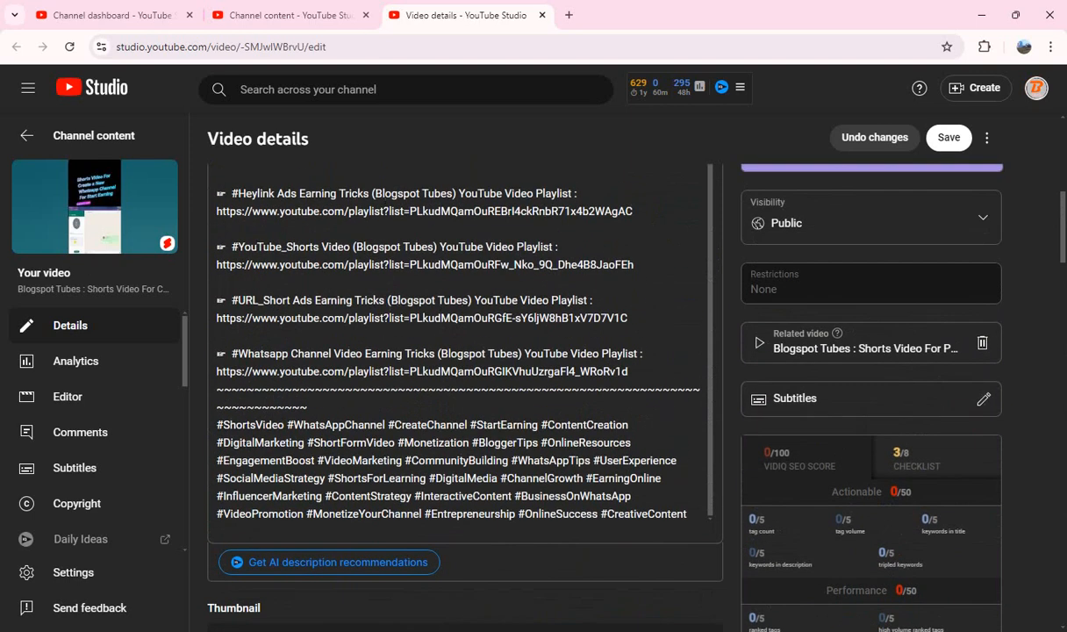
{"action": "left_click", "coordinate": [948, 137]}
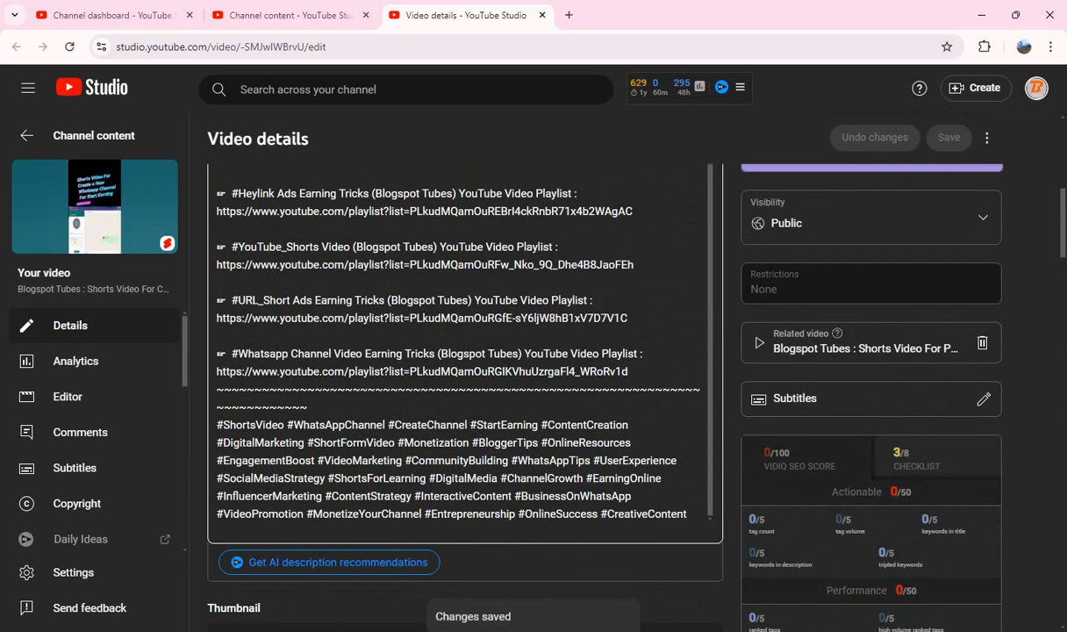
Step: Reload the details page of the Create a New Whatsapp Channel Short and check its saved title and description
{"action": "scroll", "coordinate": [868, 421], "scroll_direction": "down", "scroll_amount": 3}
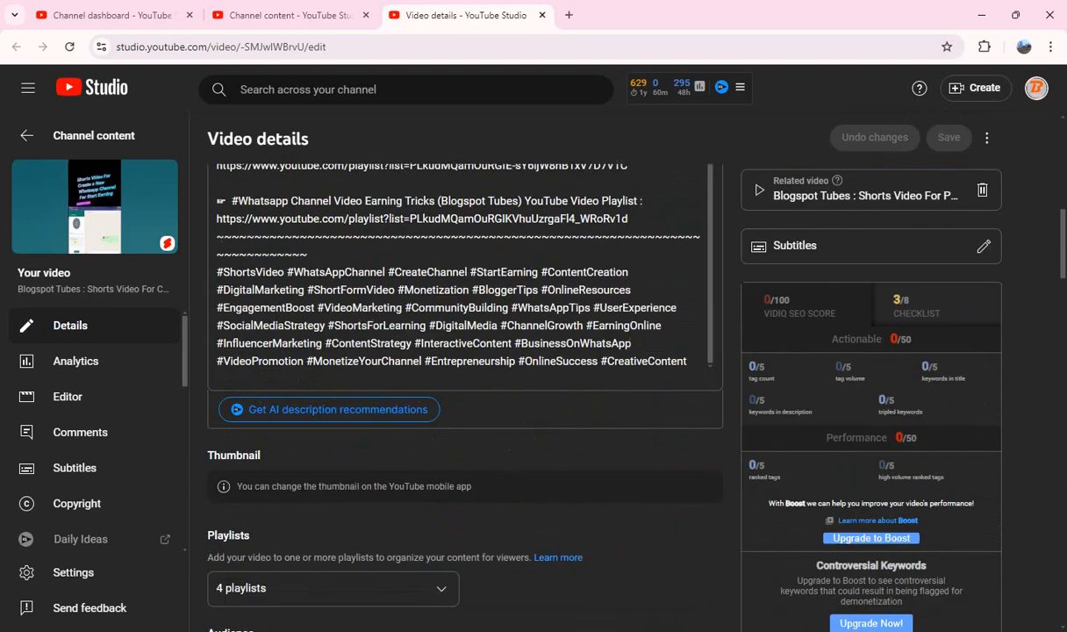
{"action": "scroll", "coordinate": [869, 421], "scroll_direction": "up", "scroll_amount": 4}
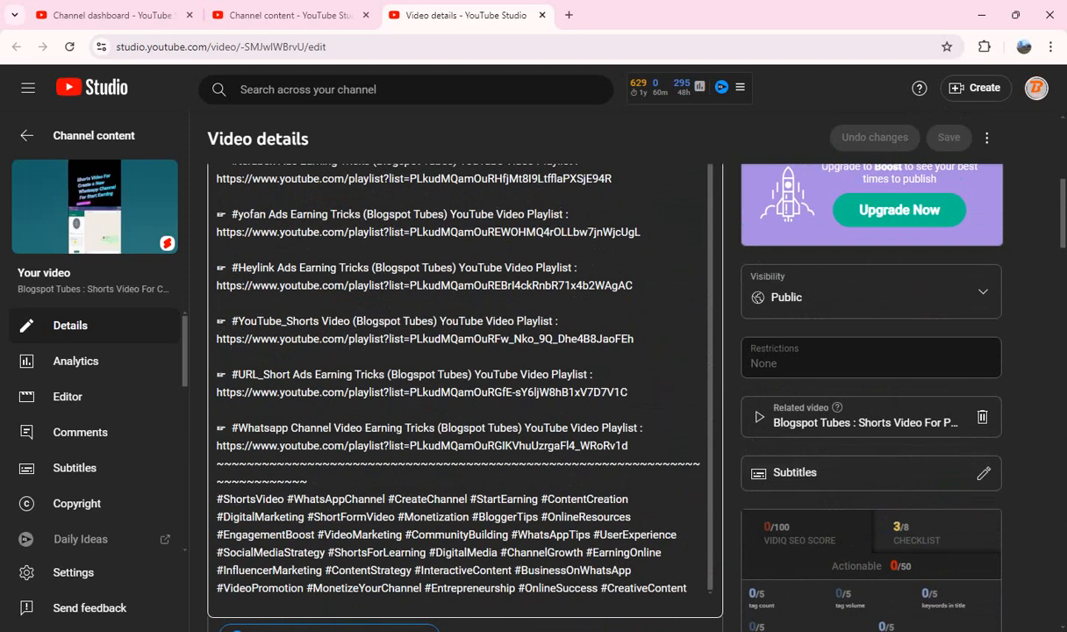
{"action": "left_click", "coordinate": [69, 46]}
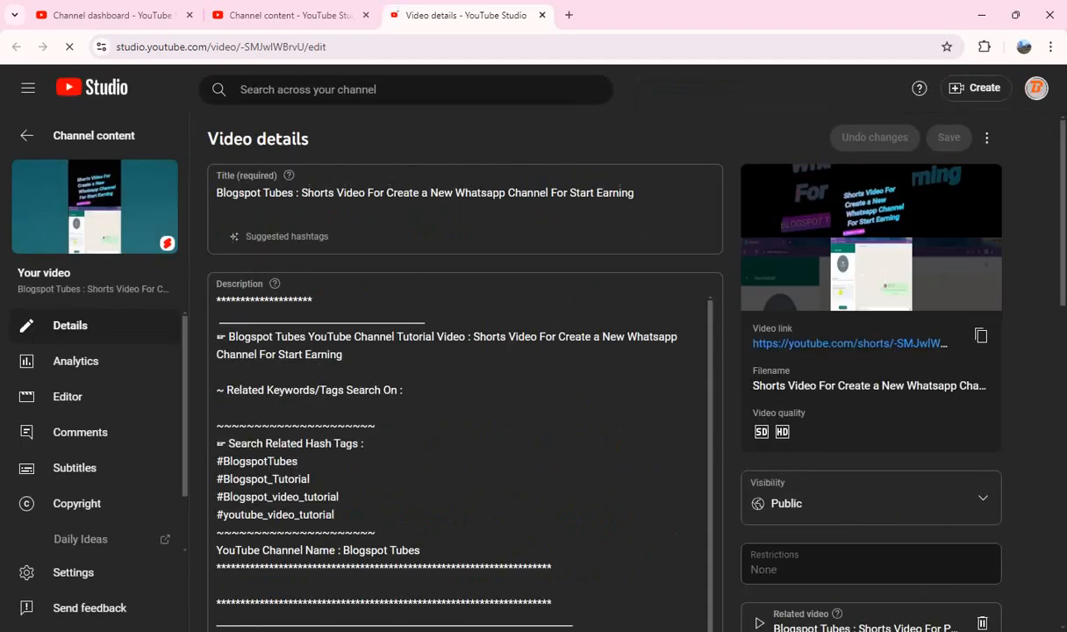
{"action": "scroll", "coordinate": [606, 377], "scroll_direction": "down", "scroll_amount": 5}
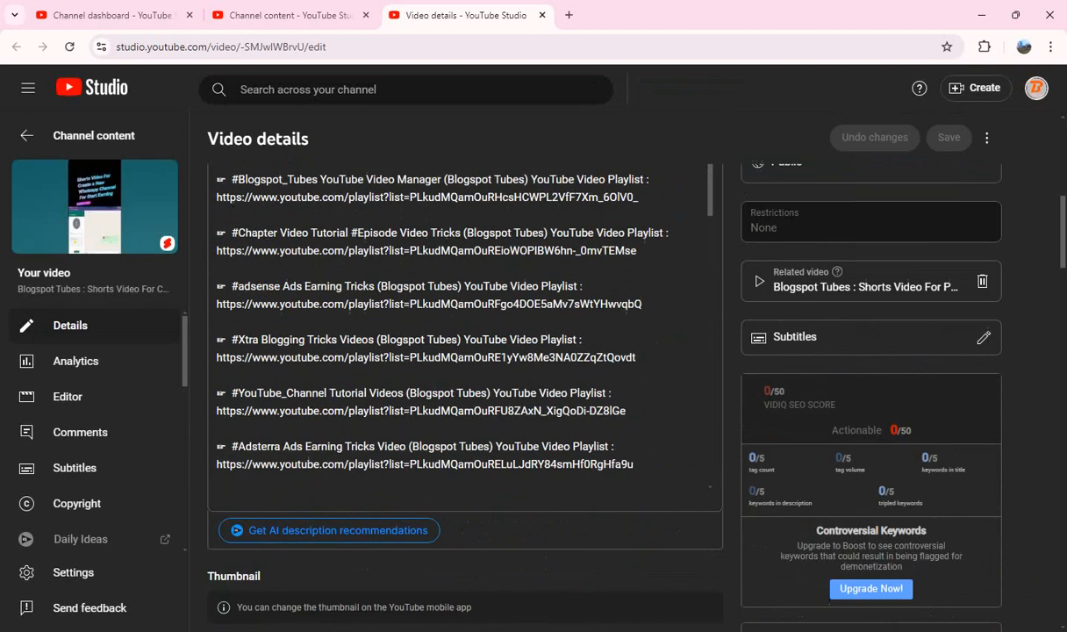
{"action": "scroll", "coordinate": [605, 377], "scroll_direction": "down", "scroll_amount": 1}
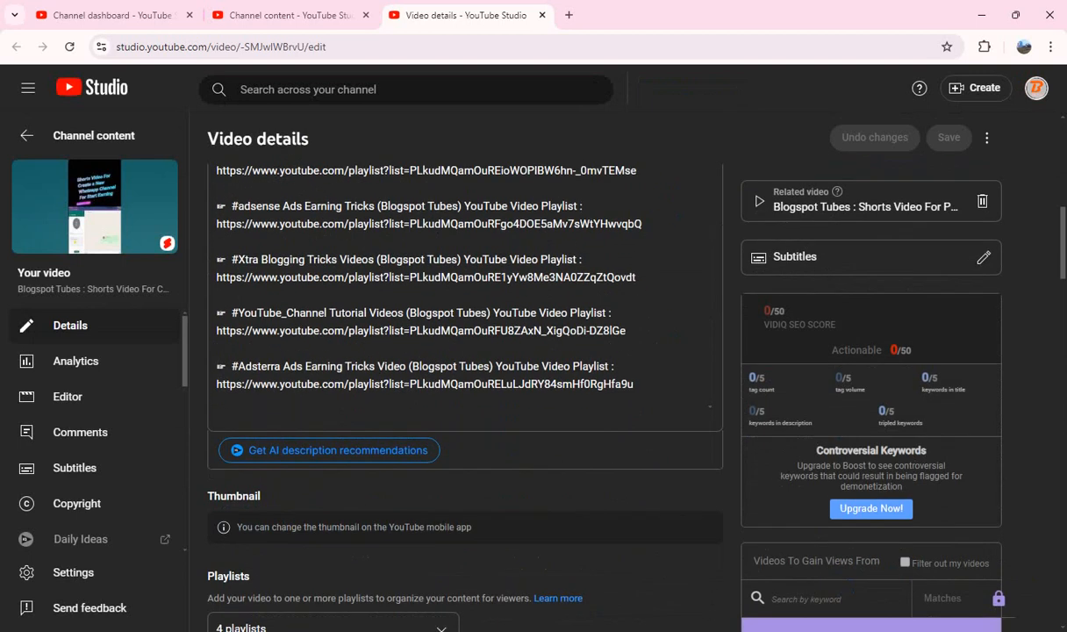
Step: Return to the channel dashboard, view the vidIQ channel statistics overview, and reload the dashboard
{"action": "key", "text": "ctrl+shift+Tab"}
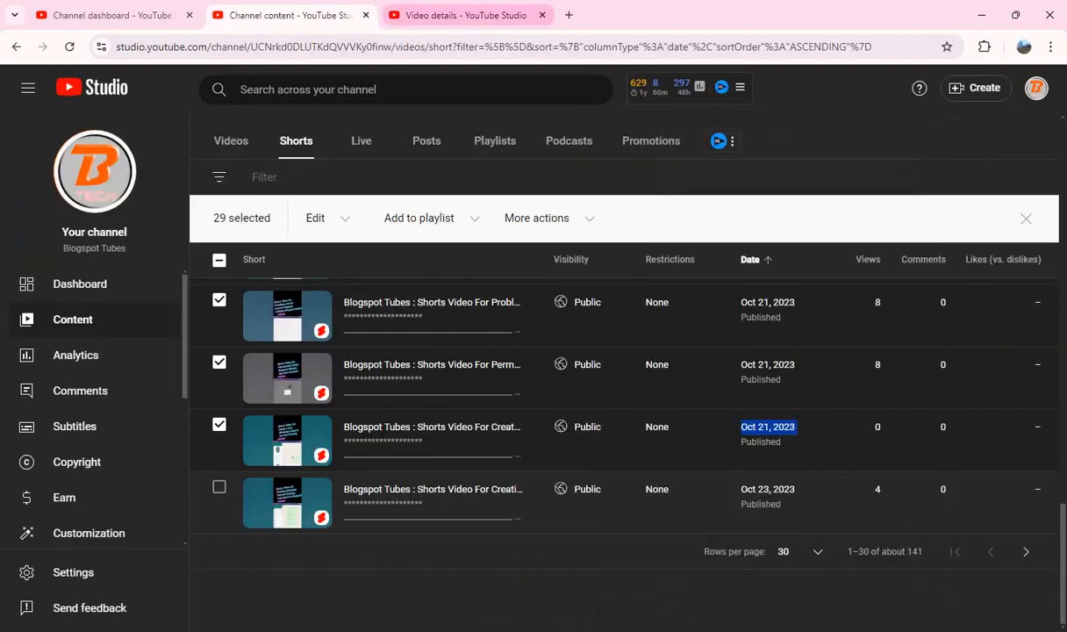
{"action": "key", "text": "ctrl+Tab"}
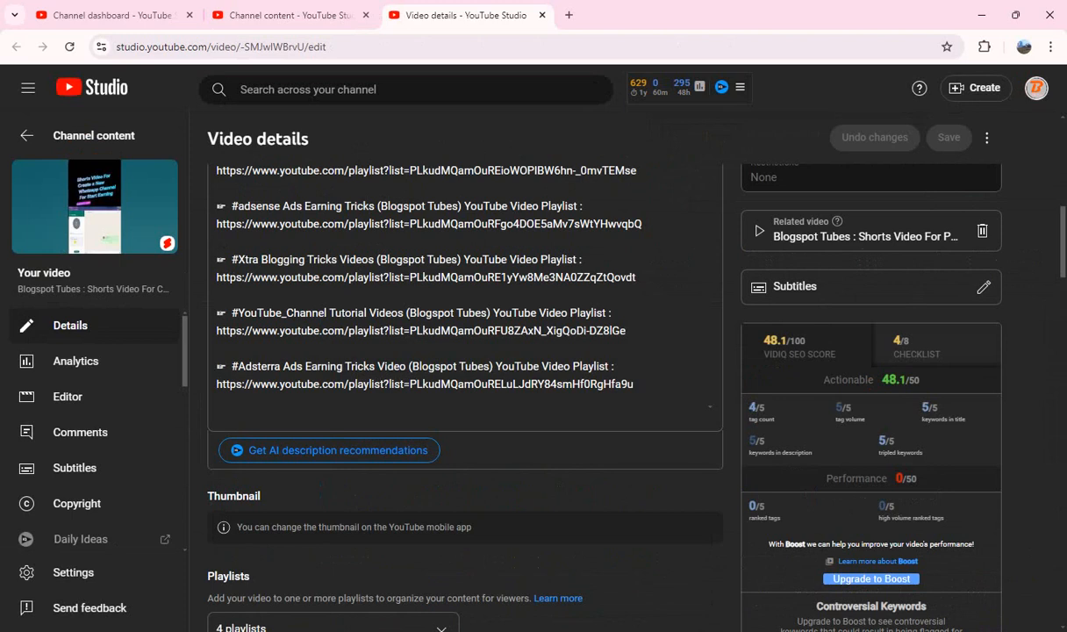
{"action": "key", "text": "ctrl+shift+Tab"}
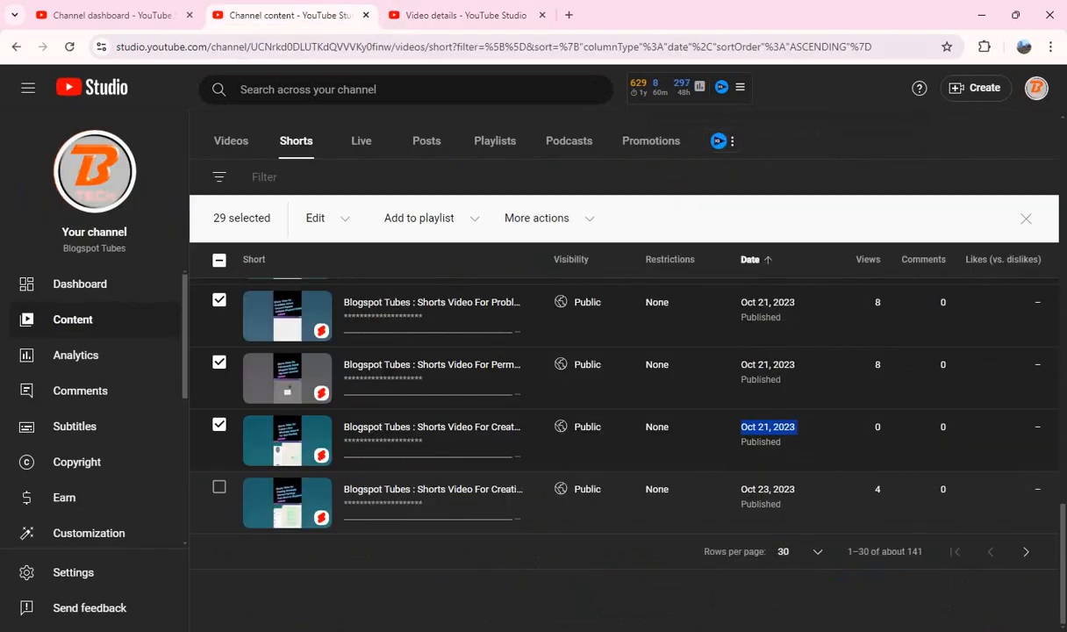
{"action": "key", "text": "ctrl+shift+Tab"}
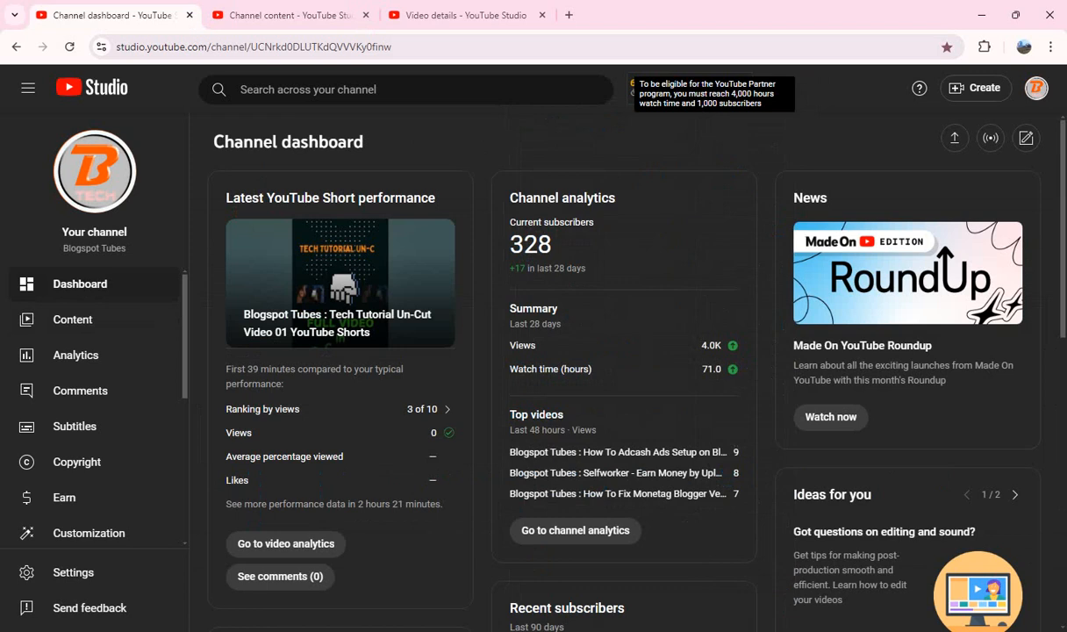
{"action": "mouse_move", "coordinate": [699, 87]}
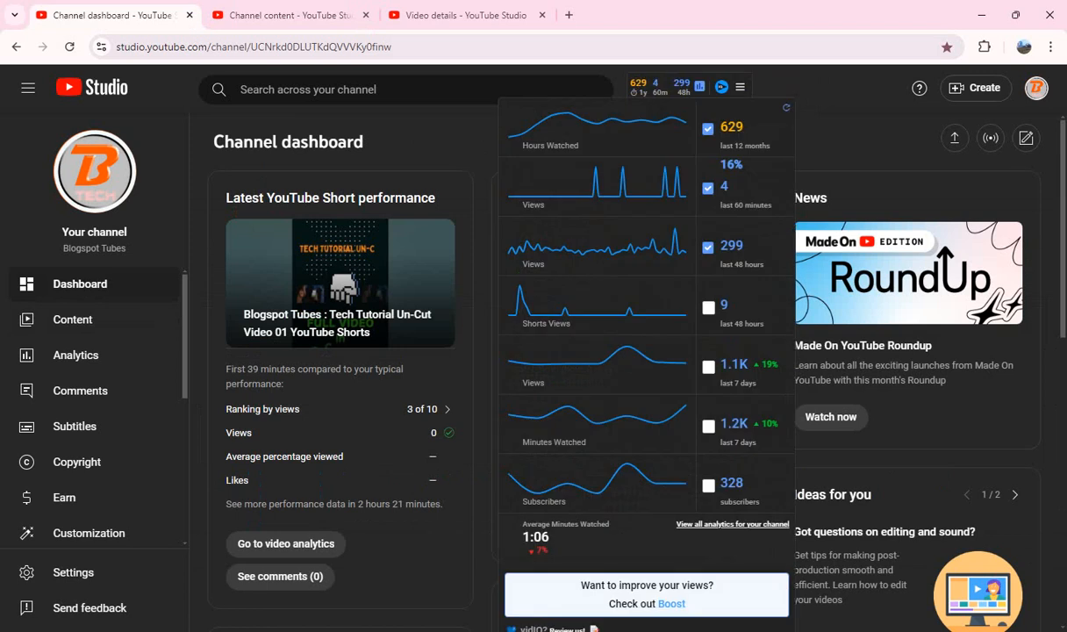
{"action": "left_click", "coordinate": [69, 46]}
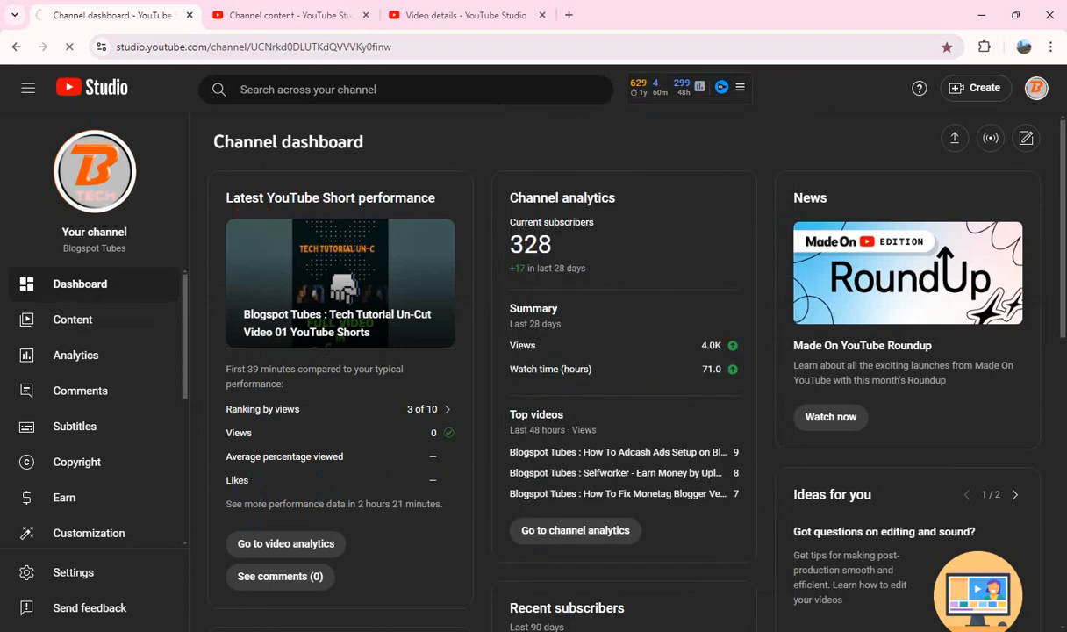